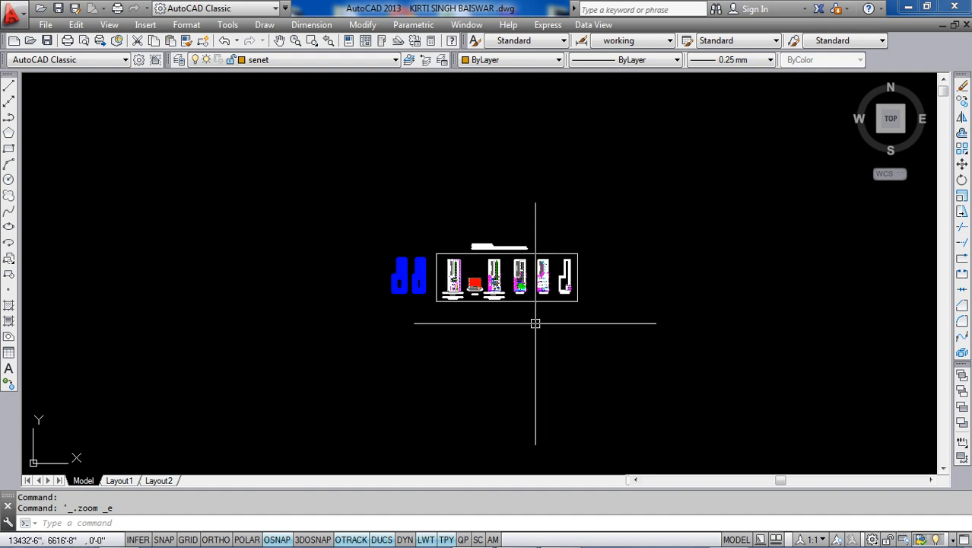
- Examine the floor plans from the ground floor to the terrace, comparing the column, room and wall layouts
{"action": "scroll", "coordinate": [536, 322], "scroll_direction": "up", "scroll_amount": 2}
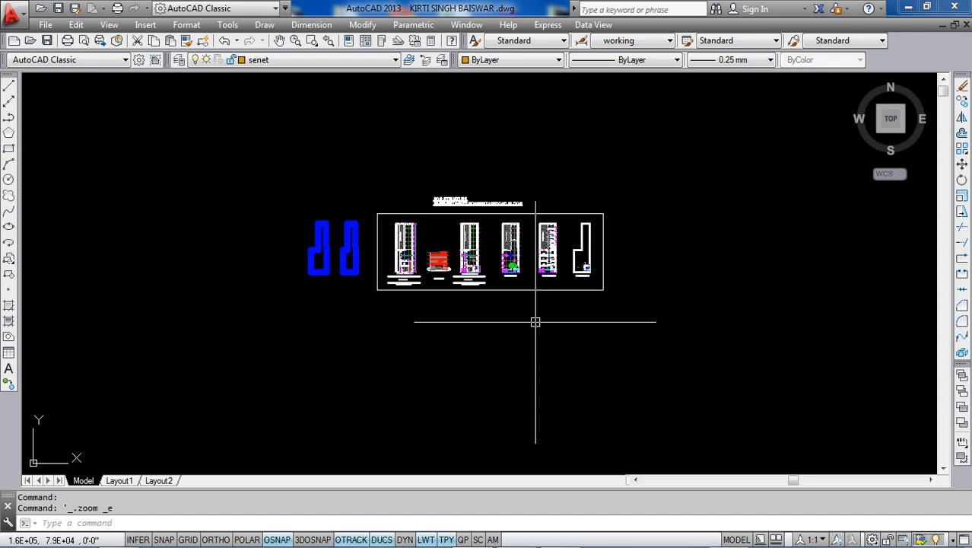
{"action": "scroll", "coordinate": [543, 272], "scroll_direction": "up", "scroll_amount": 6}
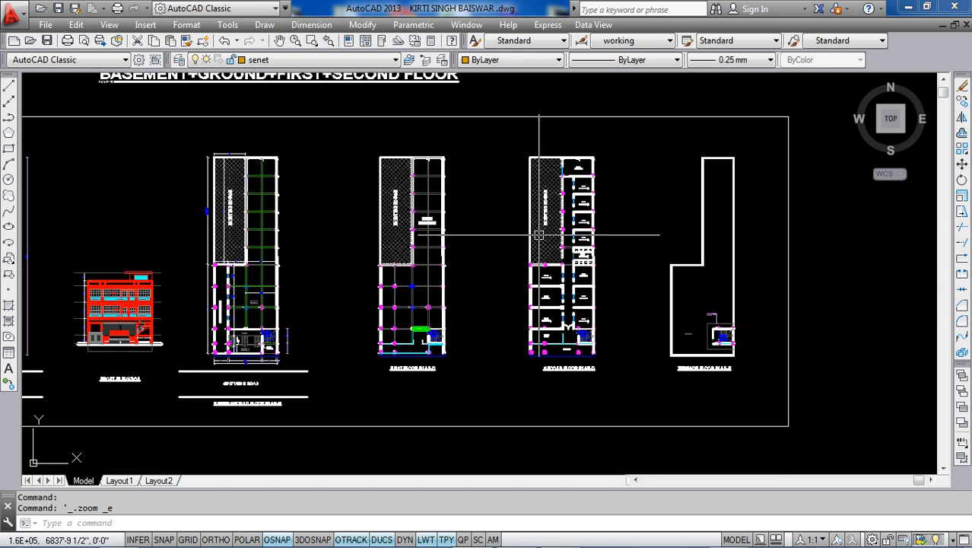
{"action": "scroll", "coordinate": [587, 172], "scroll_direction": "up", "scroll_amount": 2}
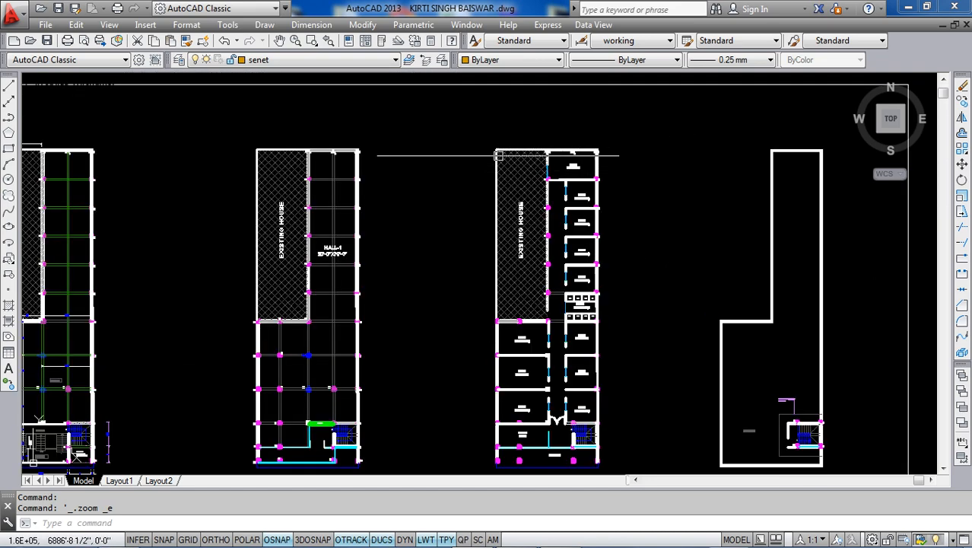
{"action": "scroll", "coordinate": [517, 376], "scroll_direction": "down", "scroll_amount": 4}
{"action": "scroll", "coordinate": [357, 371], "scroll_direction": "up", "scroll_amount": 6}
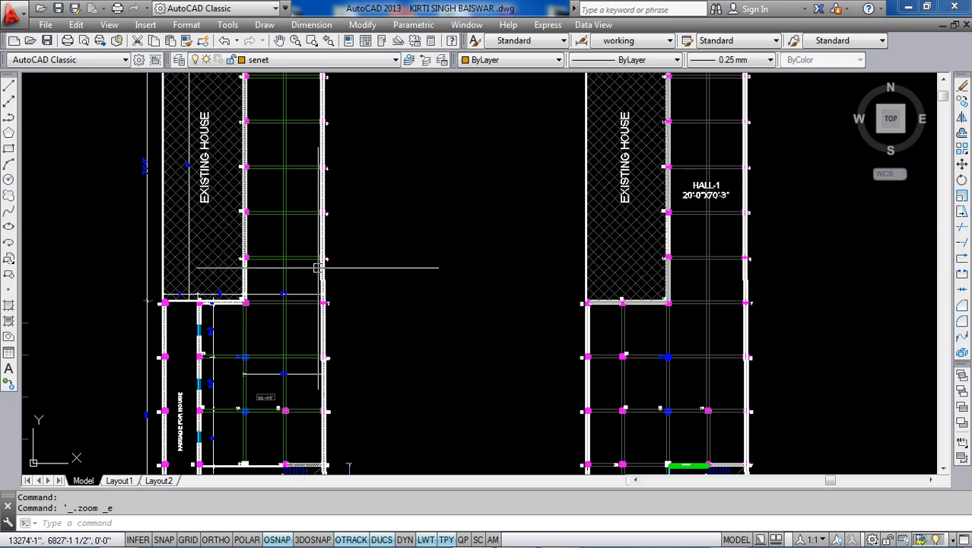
{"action": "scroll", "coordinate": [313, 264], "scroll_direction": "down", "scroll_amount": 6}
{"action": "scroll", "coordinate": [304, 257], "scroll_direction": "up", "scroll_amount": 4}
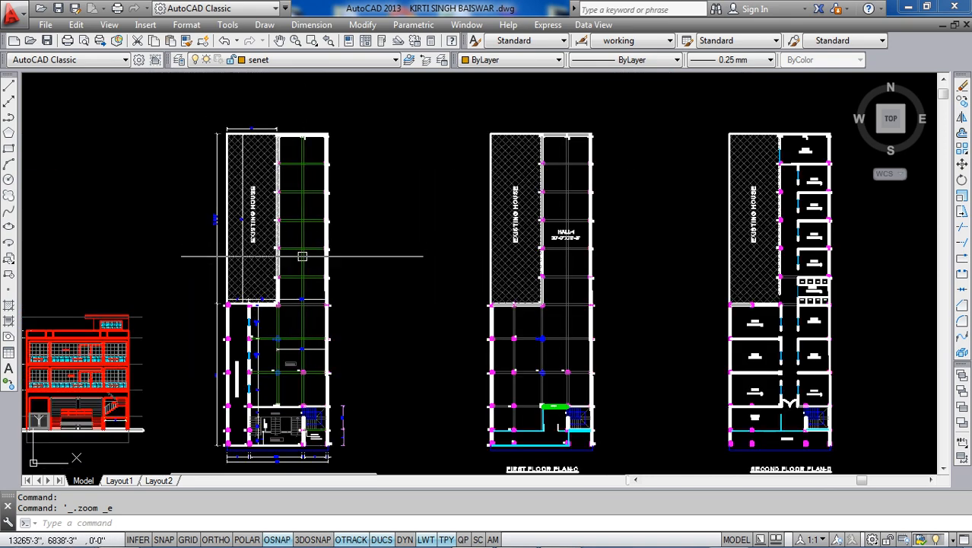
{"action": "scroll", "coordinate": [556, 304], "scroll_direction": "up", "scroll_amount": 2}
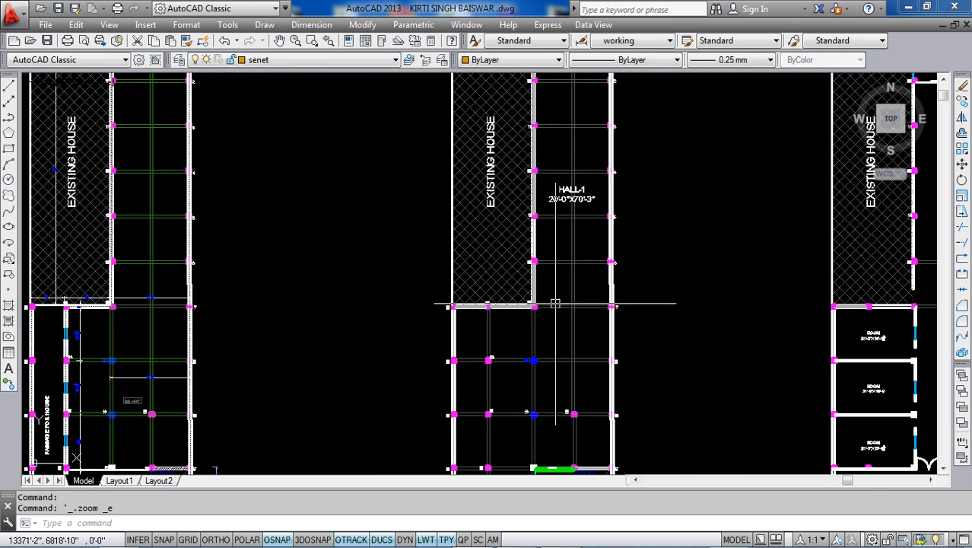
{"action": "scroll", "coordinate": [282, 267], "scroll_direction": "down", "scroll_amount": 2}
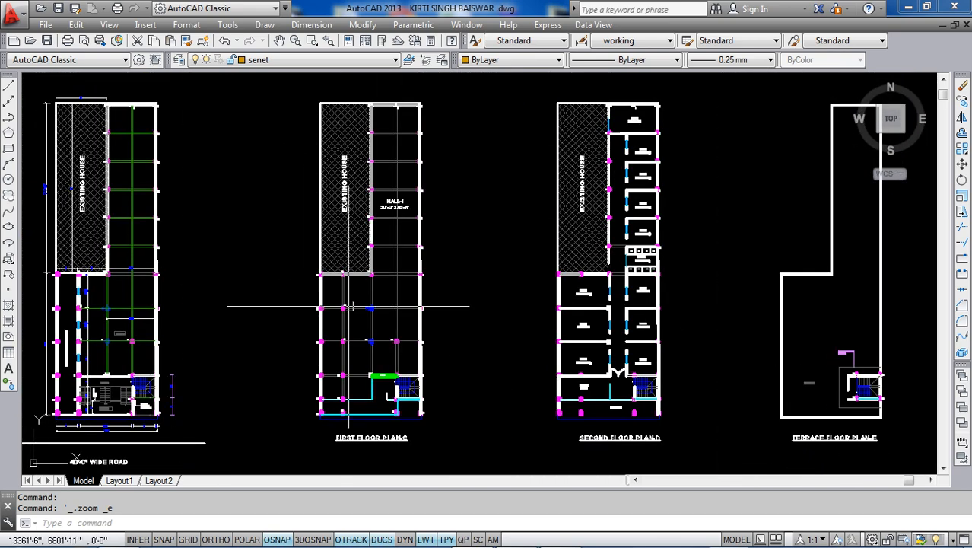
{"action": "scroll", "coordinate": [661, 341], "scroll_direction": "up", "scroll_amount": 2}
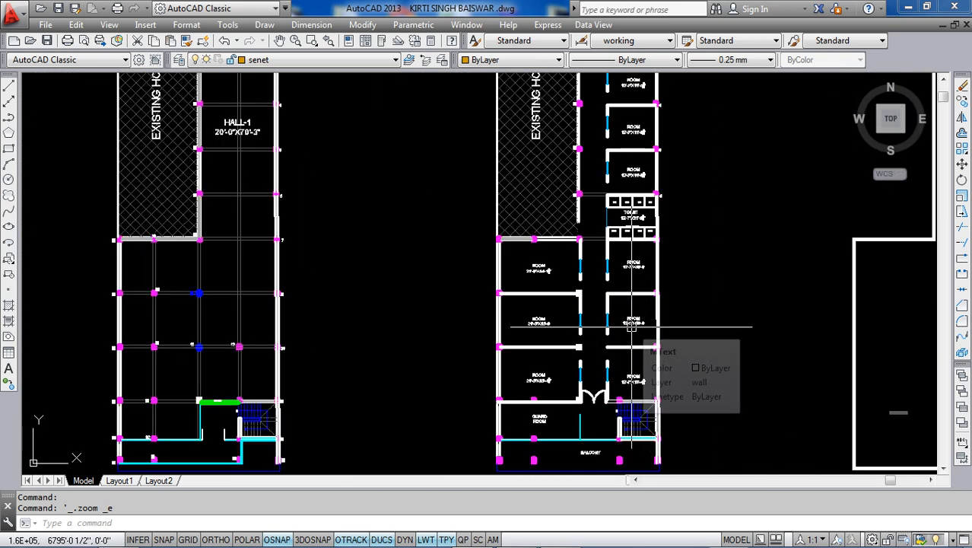
{"action": "scroll", "coordinate": [617, 313], "scroll_direction": "down", "scroll_amount": 2}
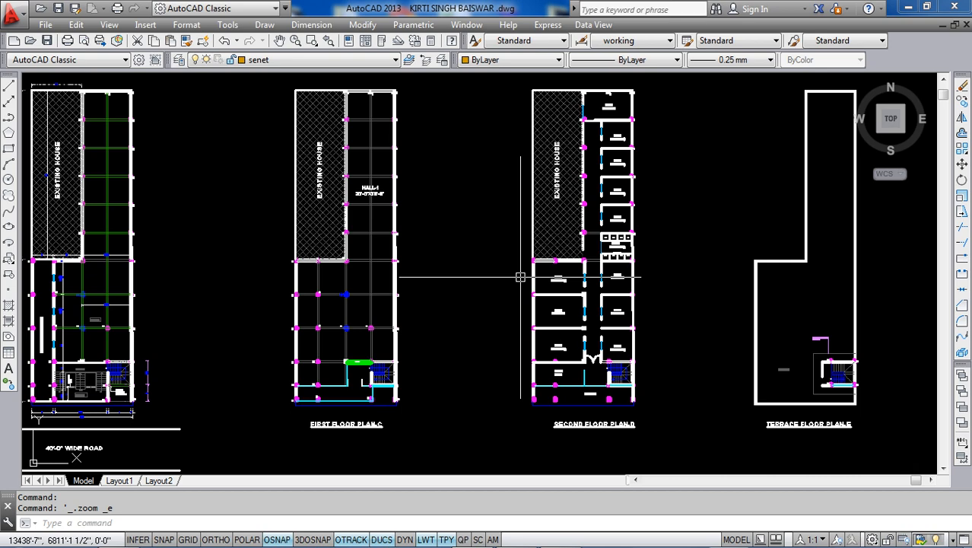
- Create a new layer named staad
{"action": "left_click", "coordinate": [179, 63]}
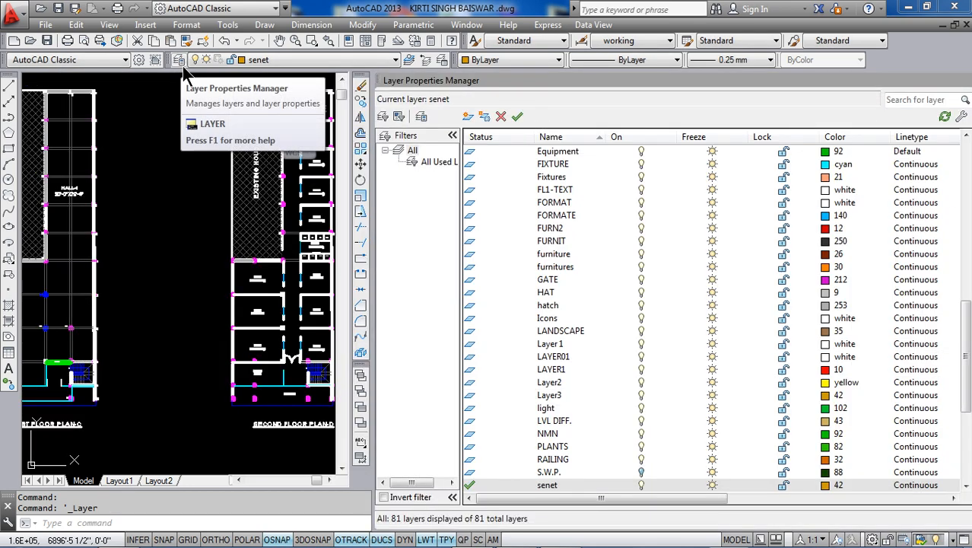
{"action": "left_click", "coordinate": [468, 116]}
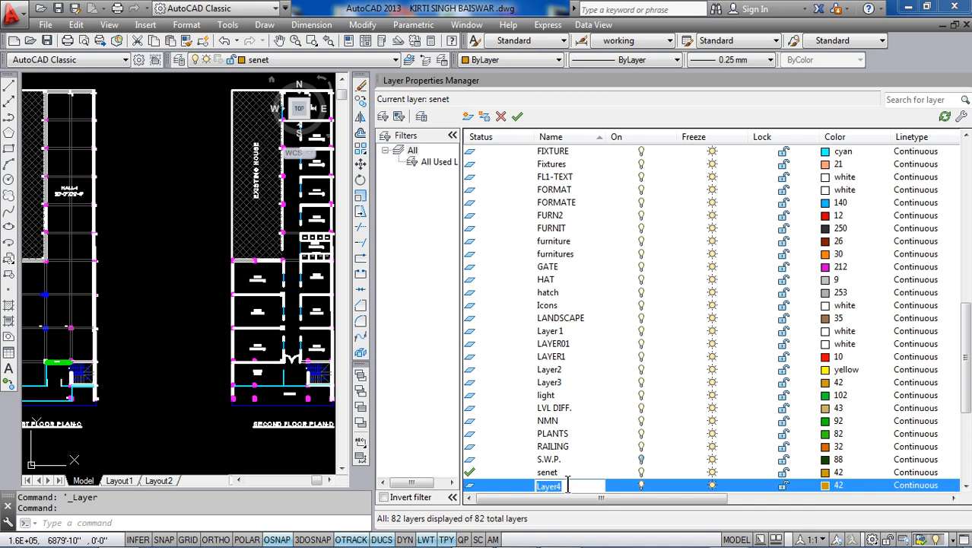
{"action": "left_click", "coordinate": [575, 486]}
{"action": "key", "text": "BackSpace"}
{"action": "key", "text": "BackSpace"}
{"action": "key", "text": "BackSpace"}
{"action": "key", "text": "BackSpace"}
{"action": "key", "text": "BackSpace"}
{"action": "key", "text": "BackSpace"}
{"action": "type", "text": "staad"}
- Set the staad layer's color to index 50 and make it the current layer
{"action": "left_click", "coordinate": [826, 484]}
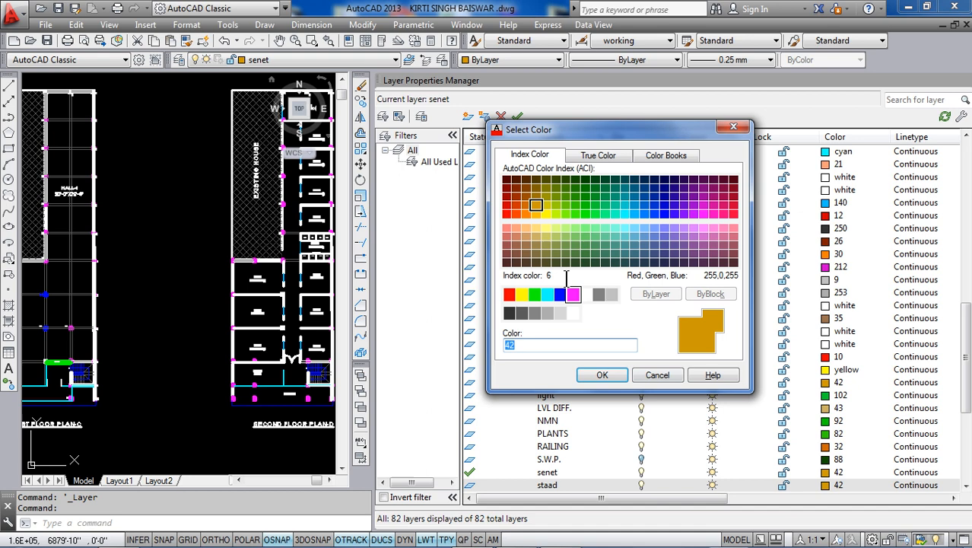
{"action": "left_click", "coordinate": [543, 212]}
{"action": "left_click", "coordinate": [601, 375]}
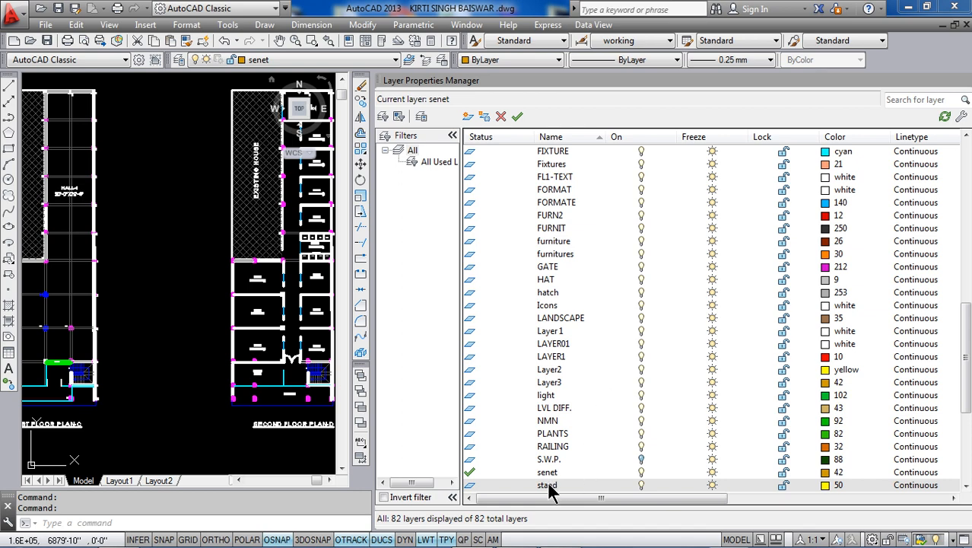
{"action": "double_click", "coordinate": [471, 487]}
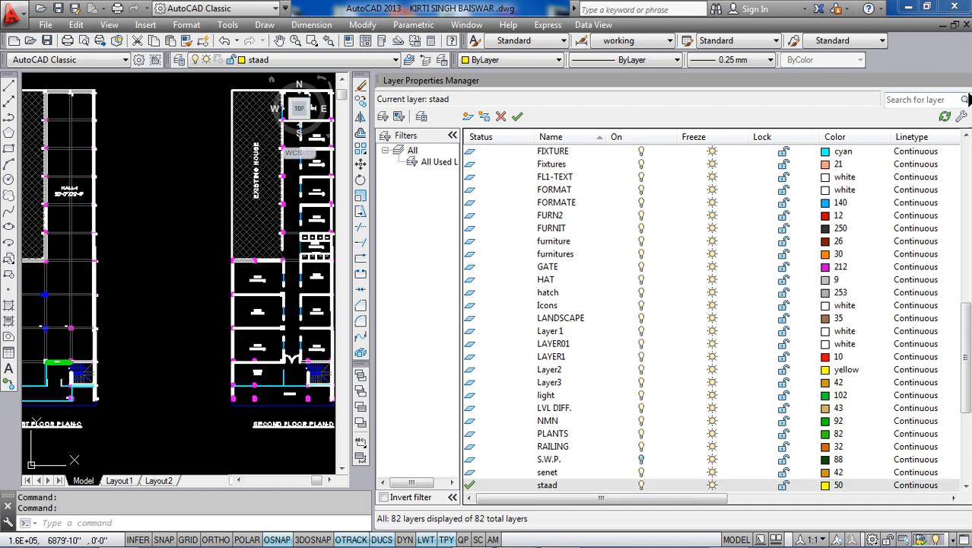
{"action": "left_click", "coordinate": [966, 81]}
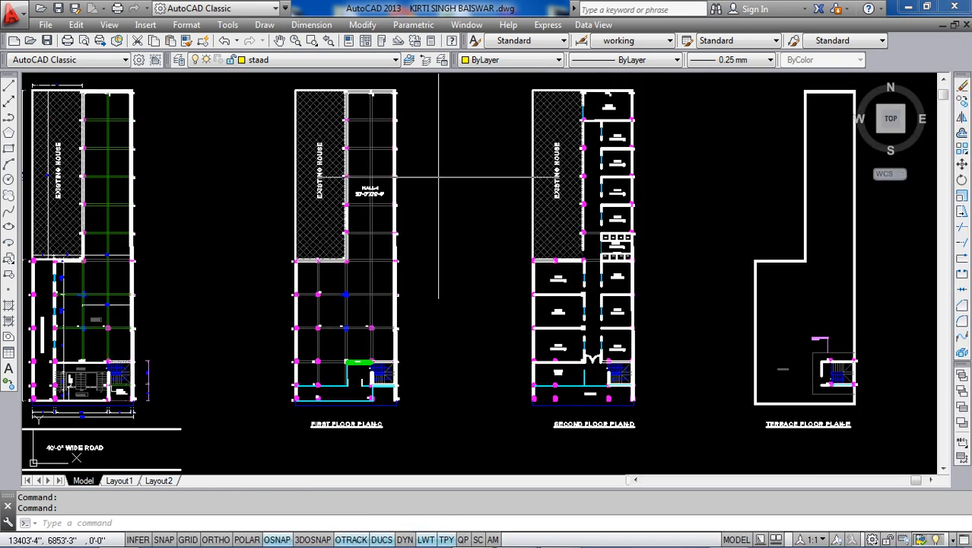
- Place a vertical construction line along the second floor plan's left outer wall, through the lower edge of the column beside the guard room
{"action": "mouse_move", "coordinate": [393, 177]}
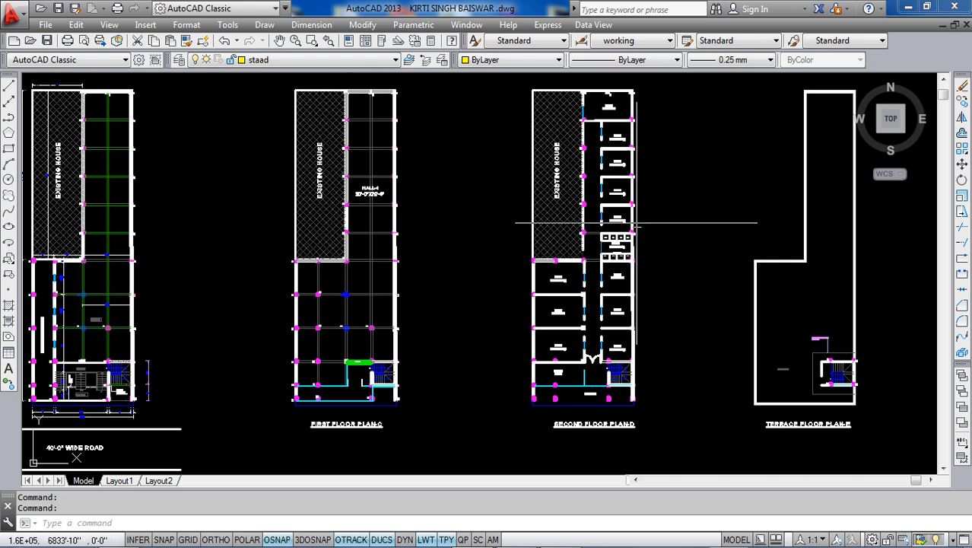
{"action": "middle_click_drag", "start_coordinate": [633, 224], "coordinate": [501, 236]}
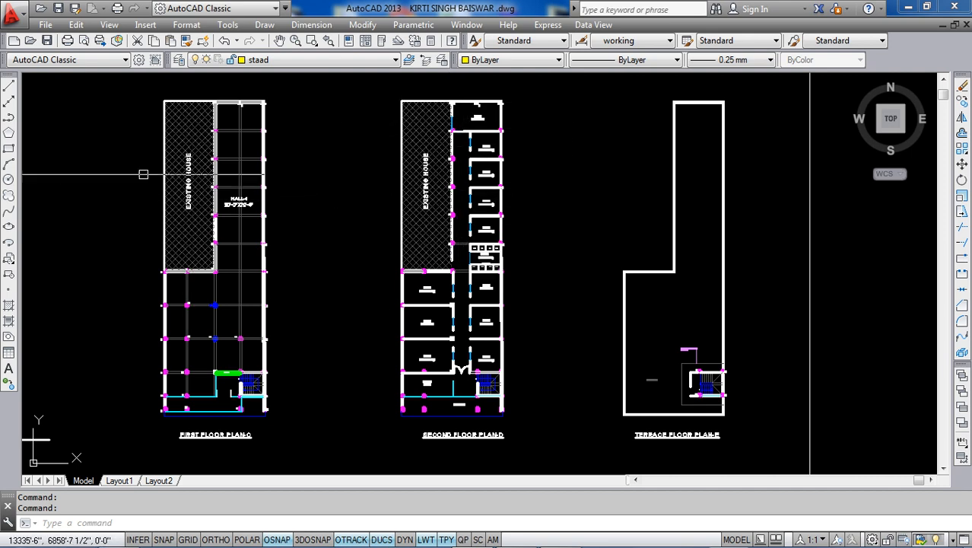
{"action": "left_click", "coordinate": [10, 105]}
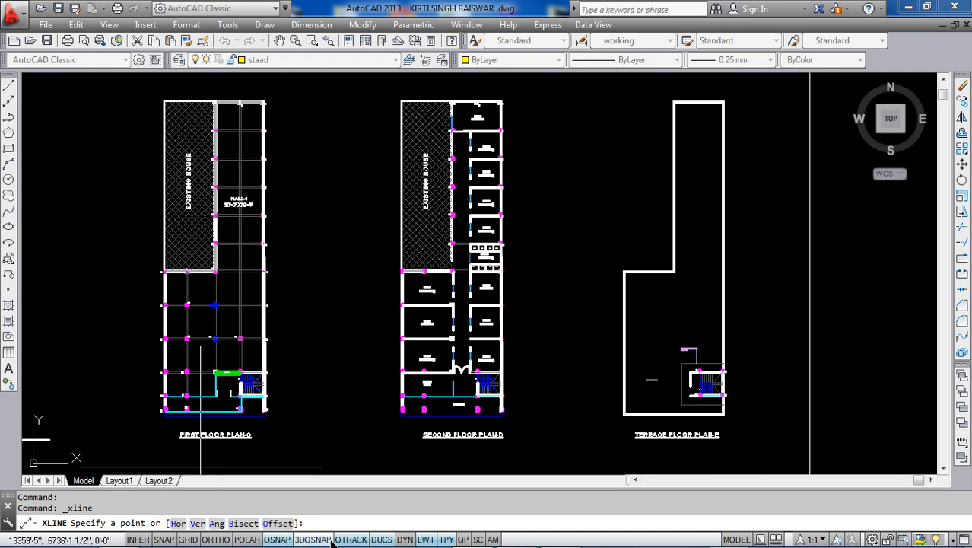
{"action": "type", "text": "v"}
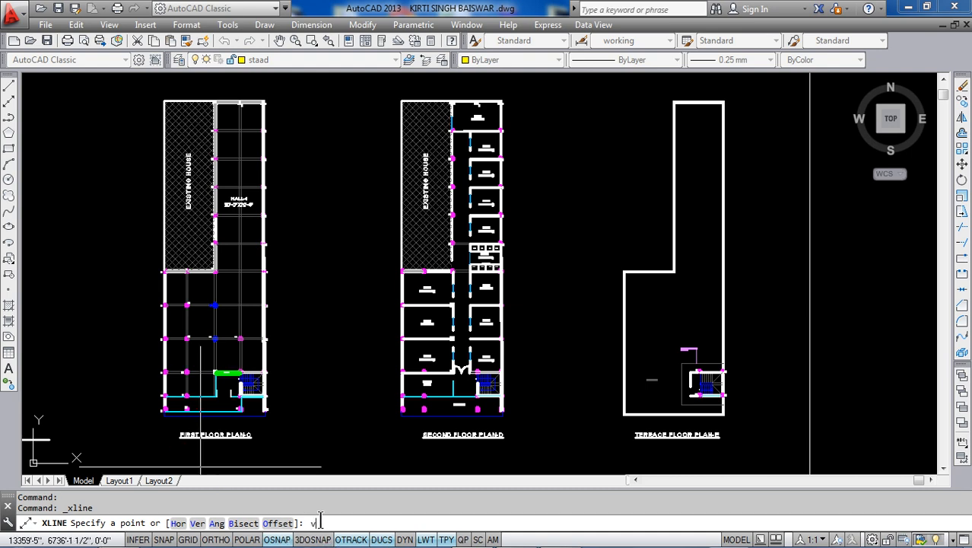
{"action": "key", "text": "Return"}
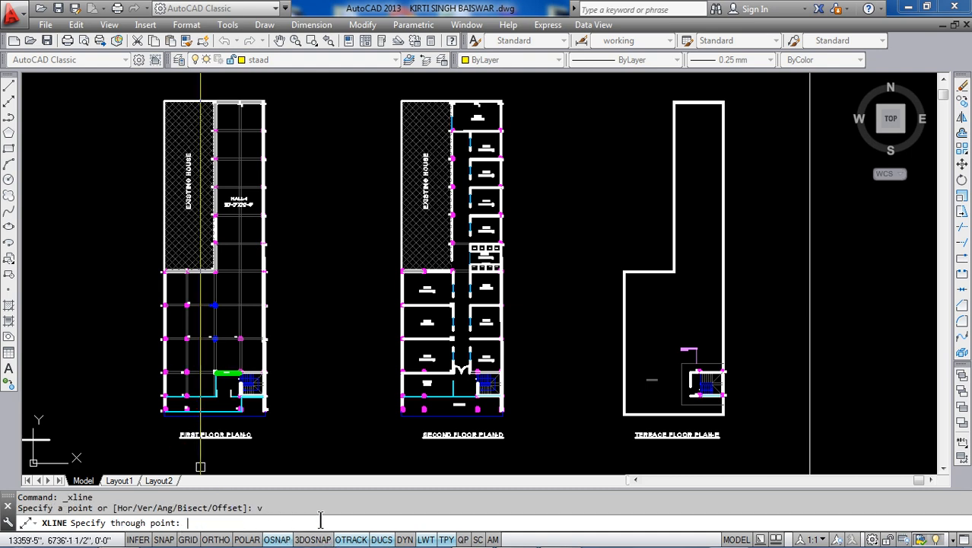
{"action": "scroll", "coordinate": [389, 430], "scroll_direction": "up", "scroll_amount": 2}
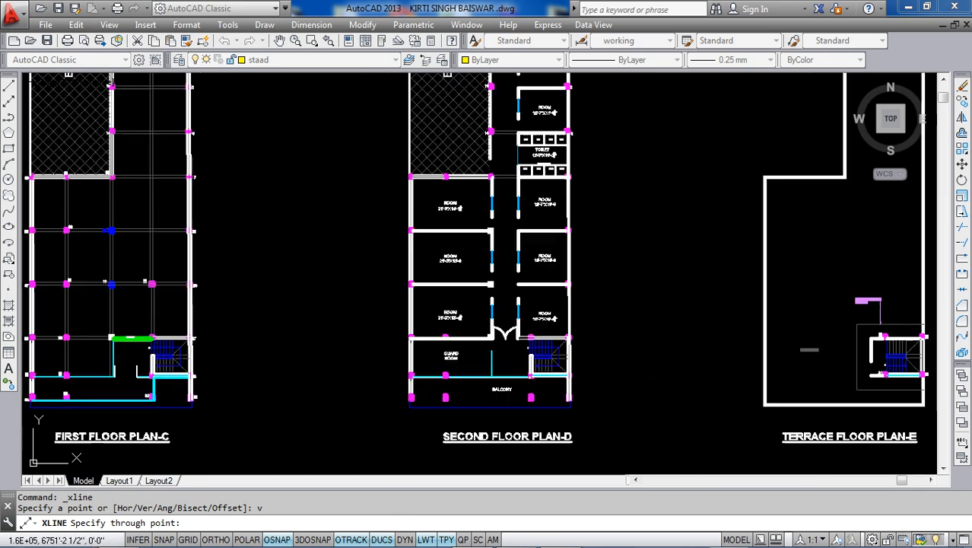
{"action": "scroll", "coordinate": [392, 426], "scroll_direction": "up", "scroll_amount": 2}
{"action": "scroll", "coordinate": [423, 384], "scroll_direction": "up", "scroll_amount": 2}
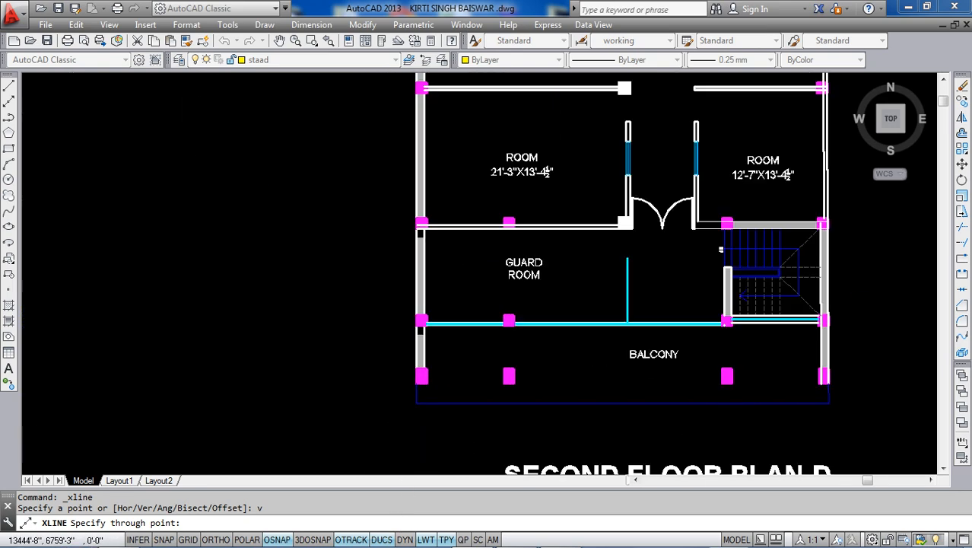
{"action": "scroll", "coordinate": [433, 379], "scroll_direction": "up", "scroll_amount": 3}
{"action": "scroll", "coordinate": [451, 334], "scroll_direction": "down", "scroll_amount": 1}
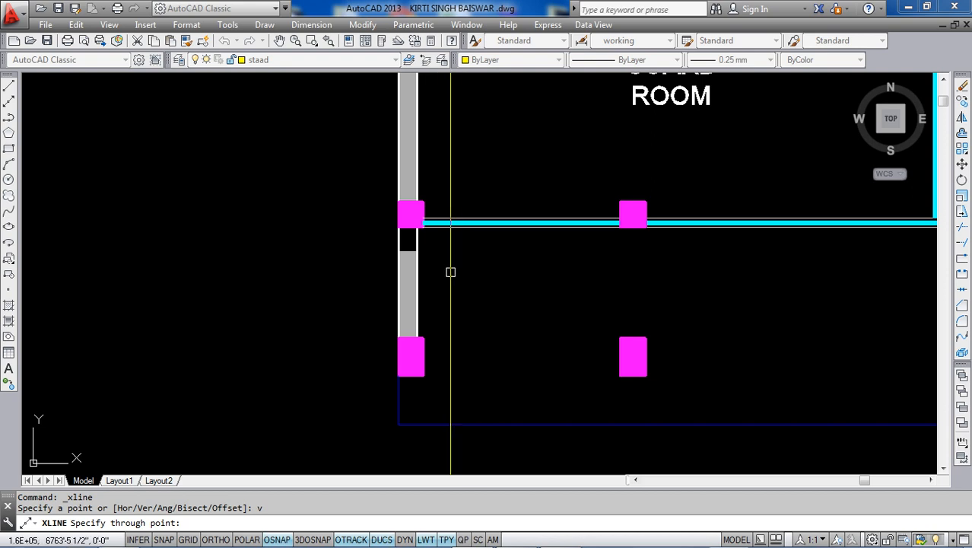
{"action": "scroll", "coordinate": [408, 256], "scroll_direction": "up", "scroll_amount": 3}
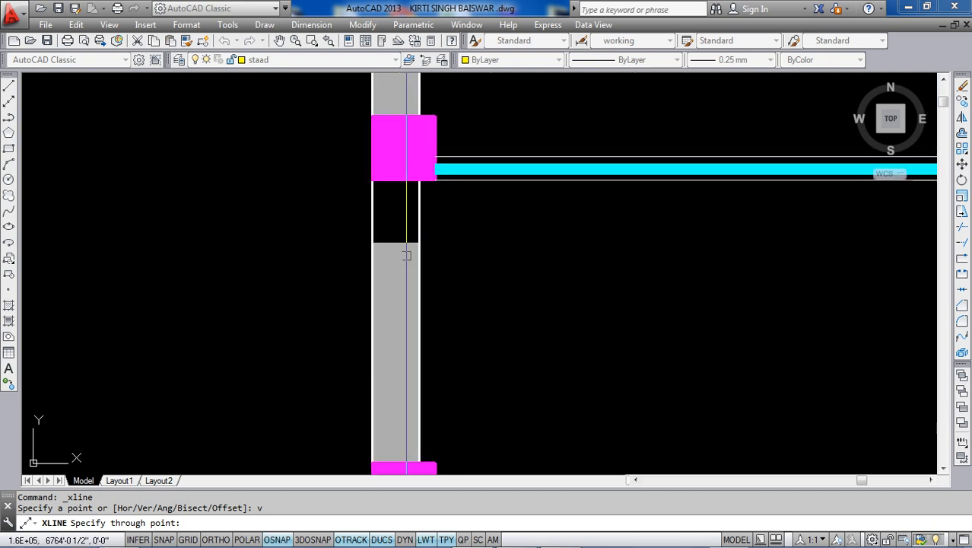
{"action": "scroll", "coordinate": [403, 217], "scroll_direction": "down", "scroll_amount": 2}
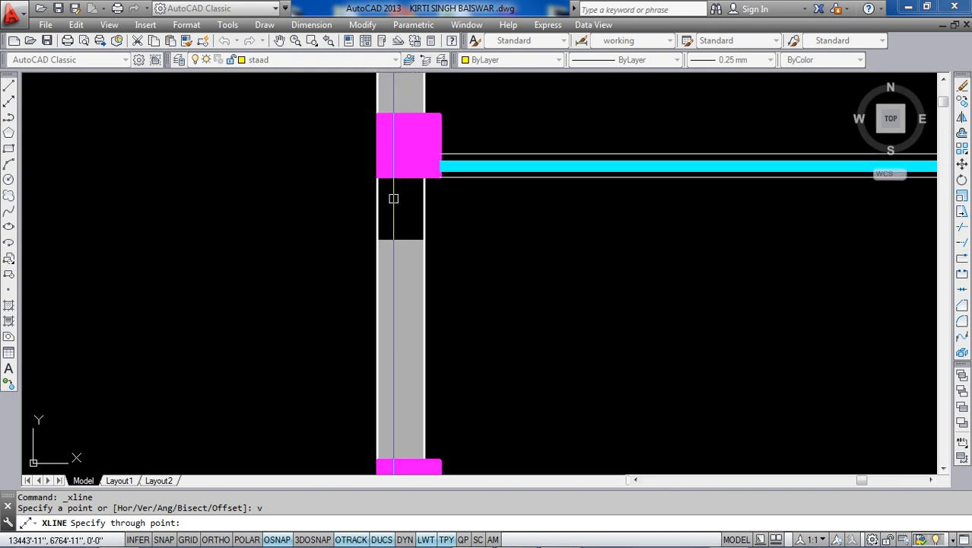
{"action": "scroll", "coordinate": [392, 205], "scroll_direction": "up", "scroll_amount": 2}
{"action": "left_click", "coordinate": [398, 177]}
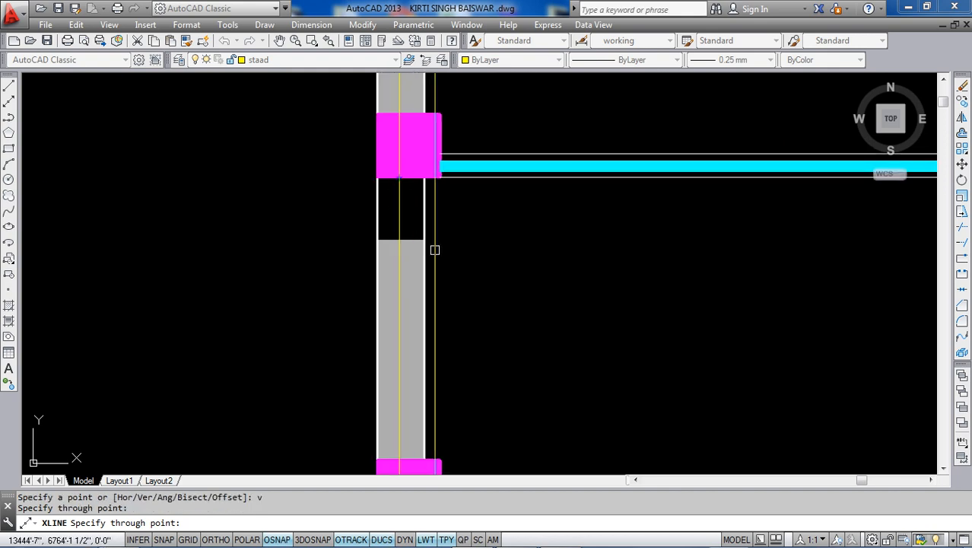
{"action": "key", "text": "Escape"}
{"action": "key", "text": "Escape"}
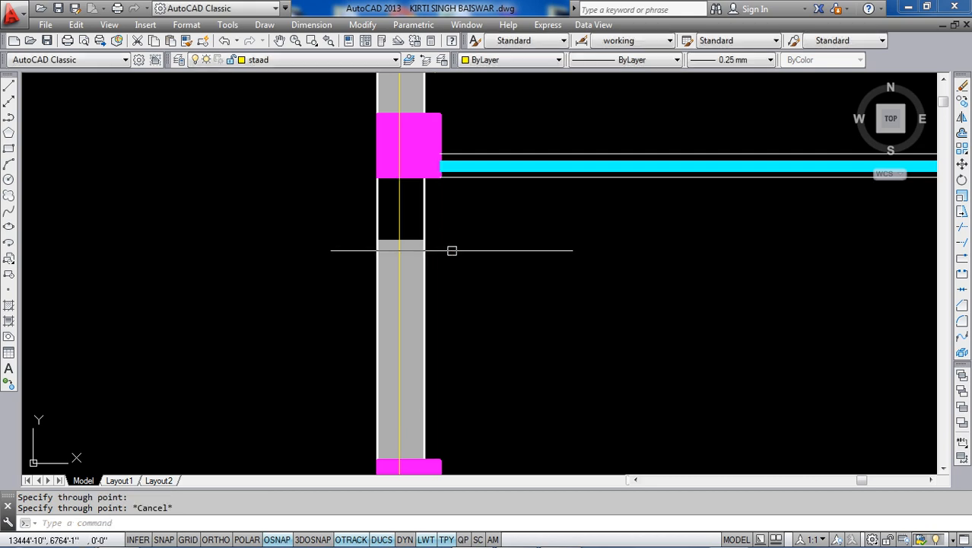
- Draw a horizontal helper line across the left wall's thickness, just below the guard room column, from outer to inner face
{"action": "left_click", "coordinate": [8, 86]}
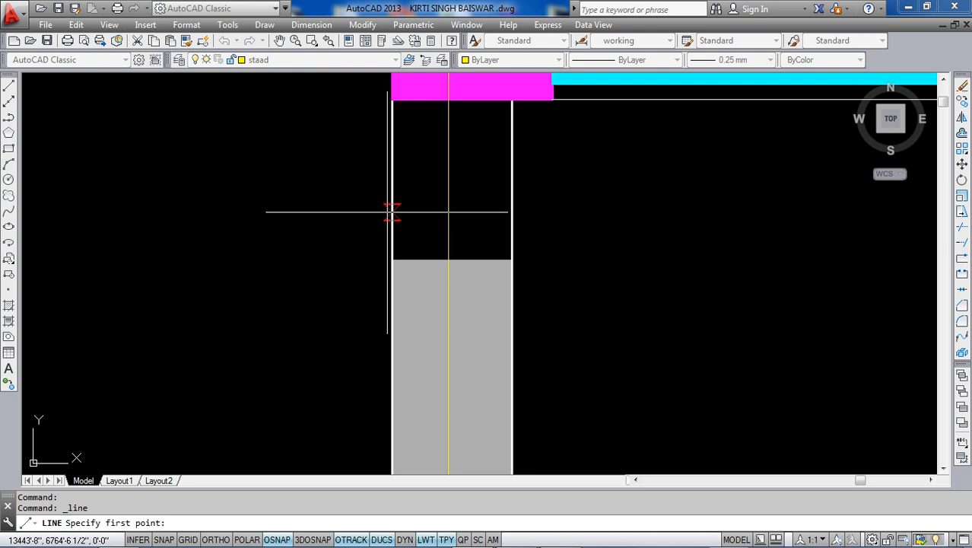
{"action": "left_click", "coordinate": [392, 213]}
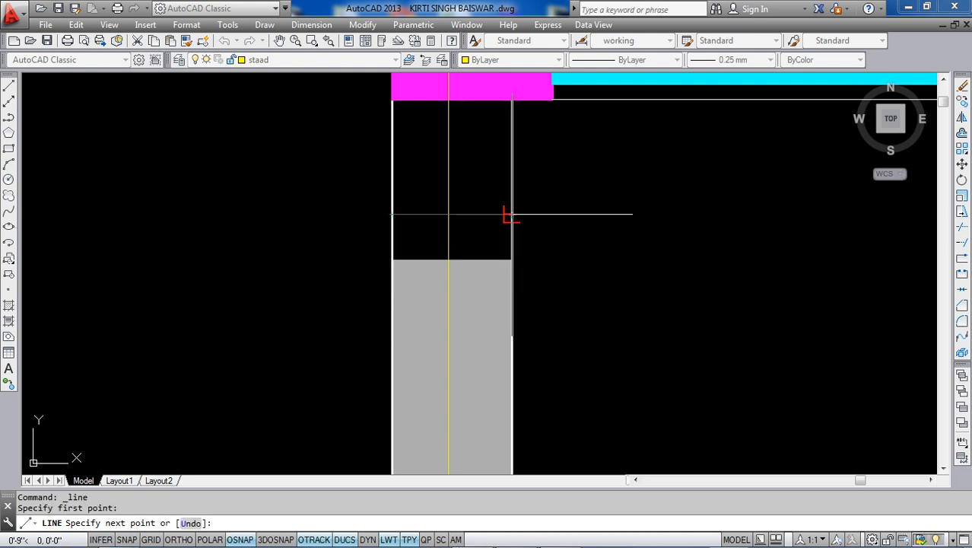
{"action": "left_click", "coordinate": [511, 214]}
{"action": "key", "text": "Escape"}
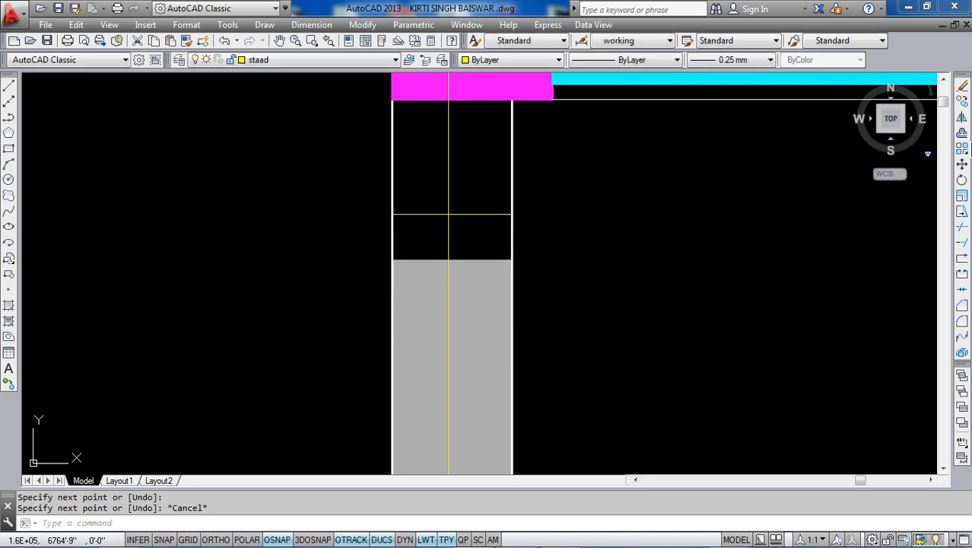
- Move the vertical construction line from its intersection with the helper line to the helper line's midpoint, centring it on the wall
{"action": "left_click", "coordinate": [962, 164]}
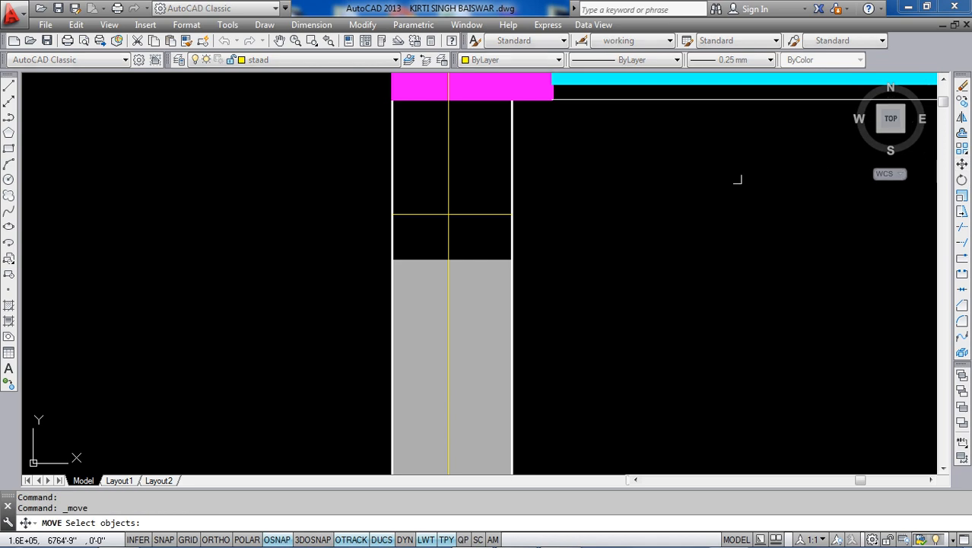
{"action": "left_click", "coordinate": [449, 191]}
{"action": "scroll", "coordinate": [442, 223], "scroll_direction": "up", "scroll_amount": 6}
{"action": "key", "text": "Return"}
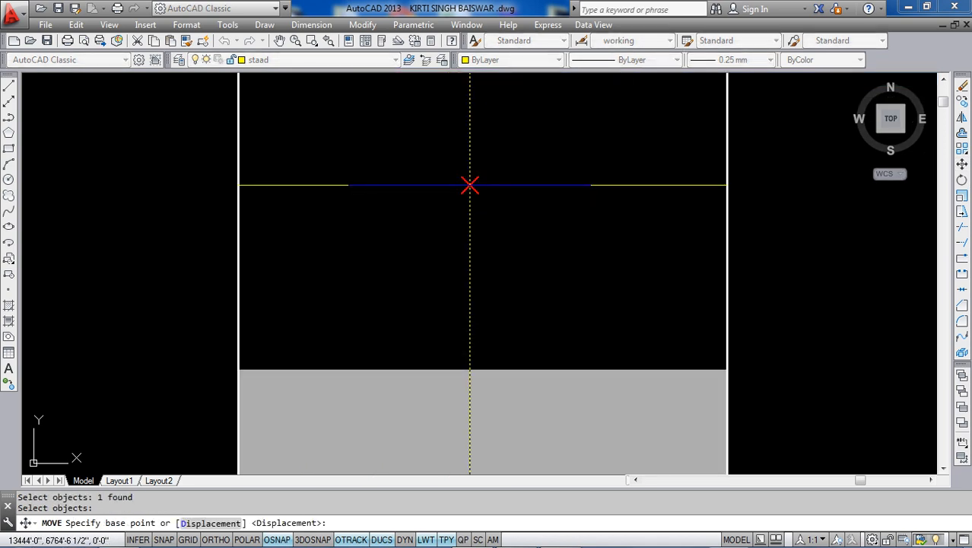
{"action": "left_click", "coordinate": [469, 184]}
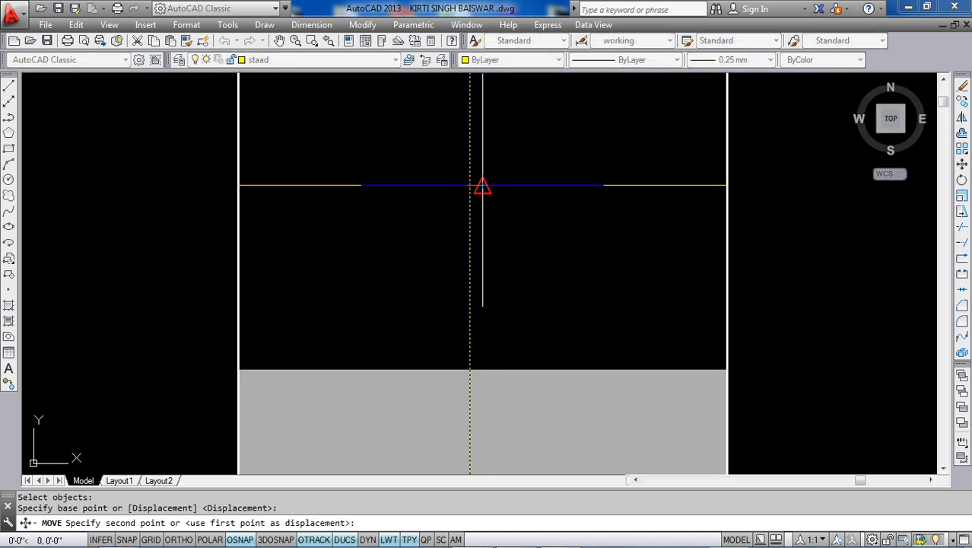
{"action": "left_click", "coordinate": [482, 185]}
- Delete the horizontal helper line across the left wall
{"action": "left_click", "coordinate": [452, 184]}
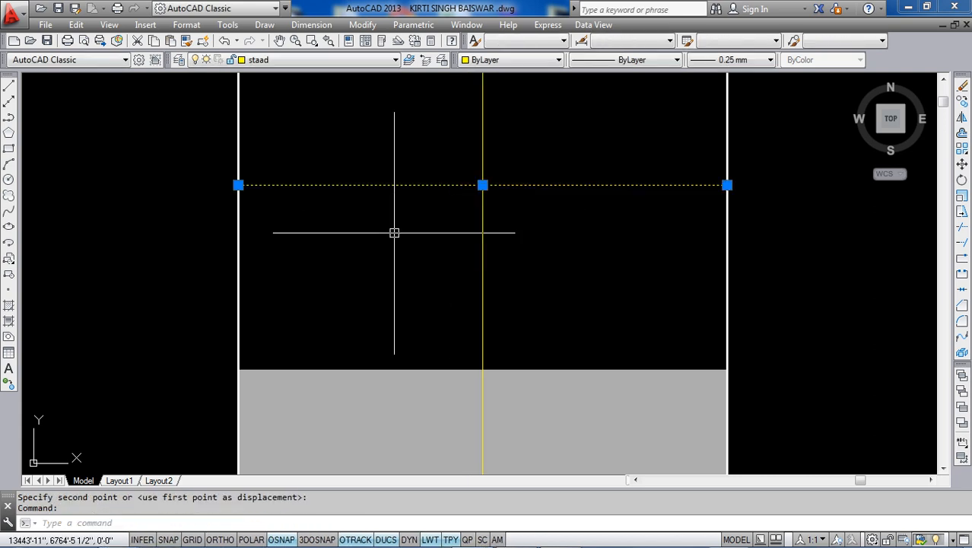
{"action": "key", "text": "Delete"}
{"action": "scroll", "coordinate": [358, 239], "scroll_direction": "down", "scroll_amount": 8}
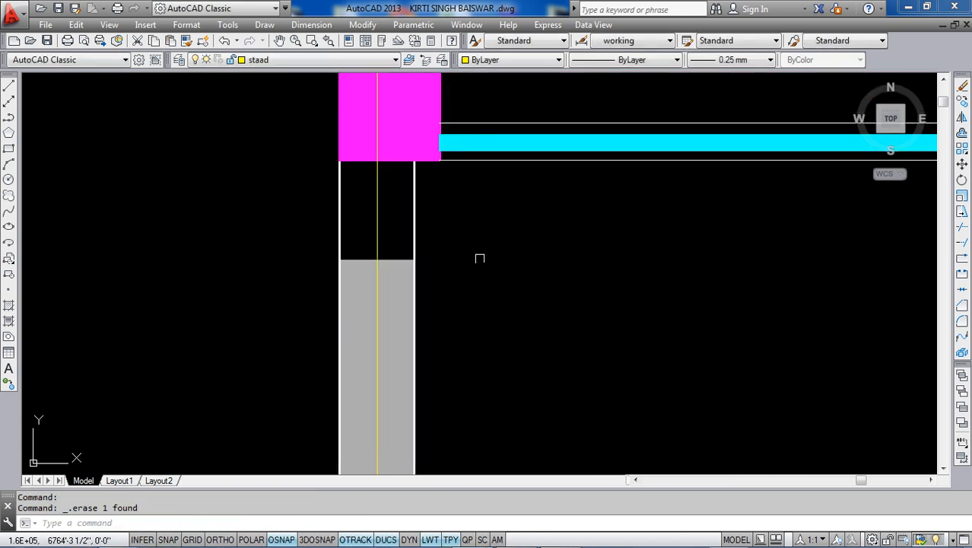
- Copy the left wall's vertical construction line onto the next line of columns through the guard room and balcony
{"action": "left_click", "coordinate": [963, 103]}
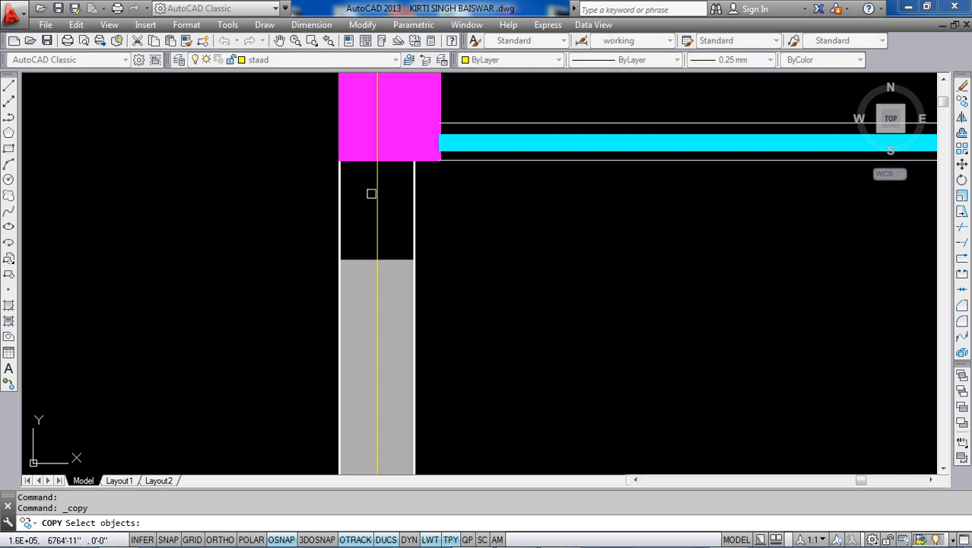
{"action": "key", "text": "Return"}
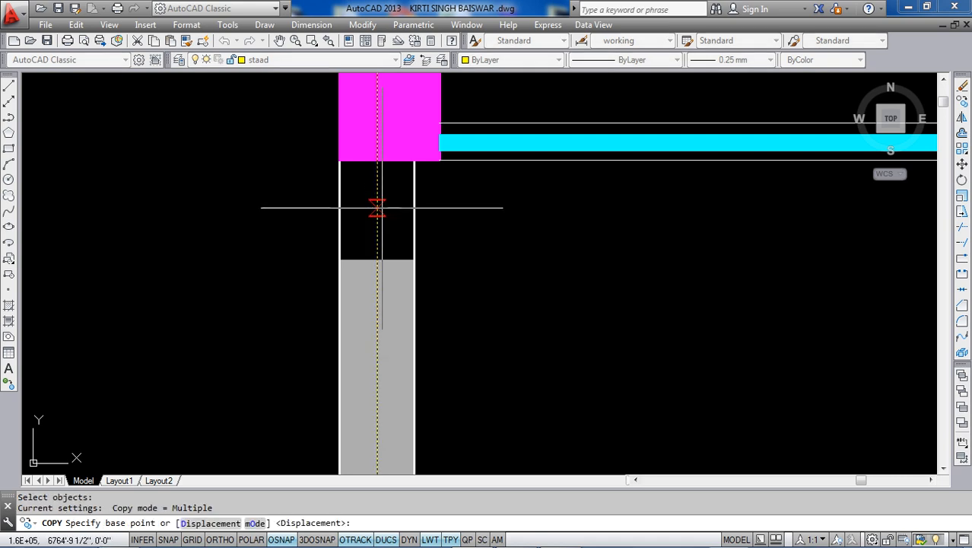
{"action": "left_click", "coordinate": [380, 210]}
{"action": "scroll", "coordinate": [253, 259], "scroll_direction": "down", "scroll_amount": 4}
{"action": "scroll", "coordinate": [263, 264], "scroll_direction": "down", "scroll_amount": 2}
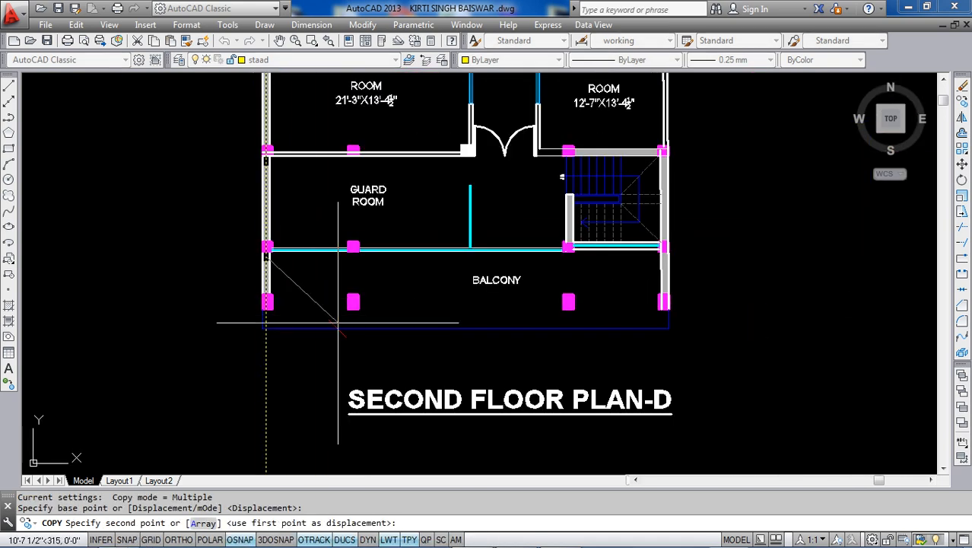
{"action": "scroll", "coordinate": [362, 261], "scroll_direction": "up", "scroll_amount": 6}
{"action": "left_click", "coordinate": [390, 225]}
{"action": "scroll", "coordinate": [390, 225], "scroll_direction": "down", "scroll_amount": 5}
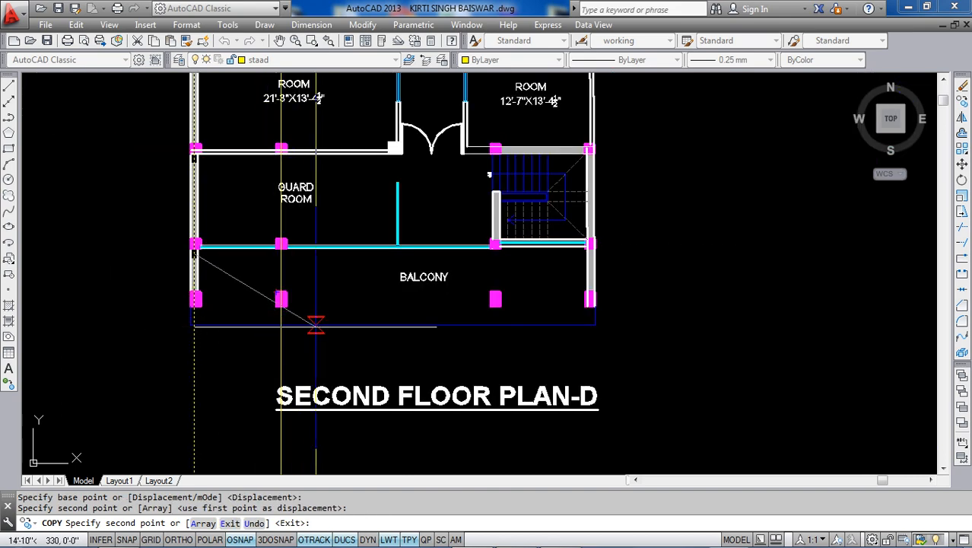
- Place further copies of the vertical line along both corridor walls beside the double door and through the staircase's inner columns
{"action": "scroll", "coordinate": [388, 112], "scroll_direction": "up", "scroll_amount": 5}
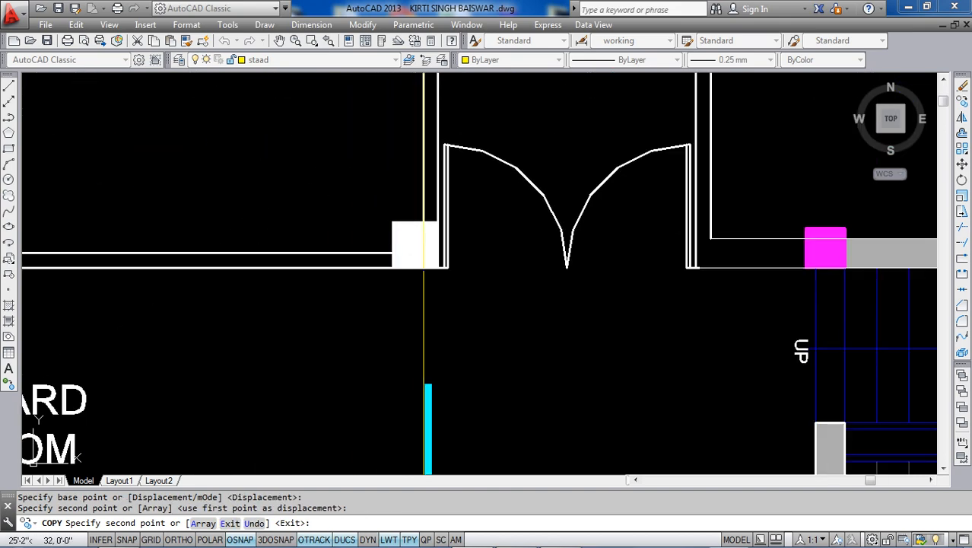
{"action": "left_click", "coordinate": [415, 223]}
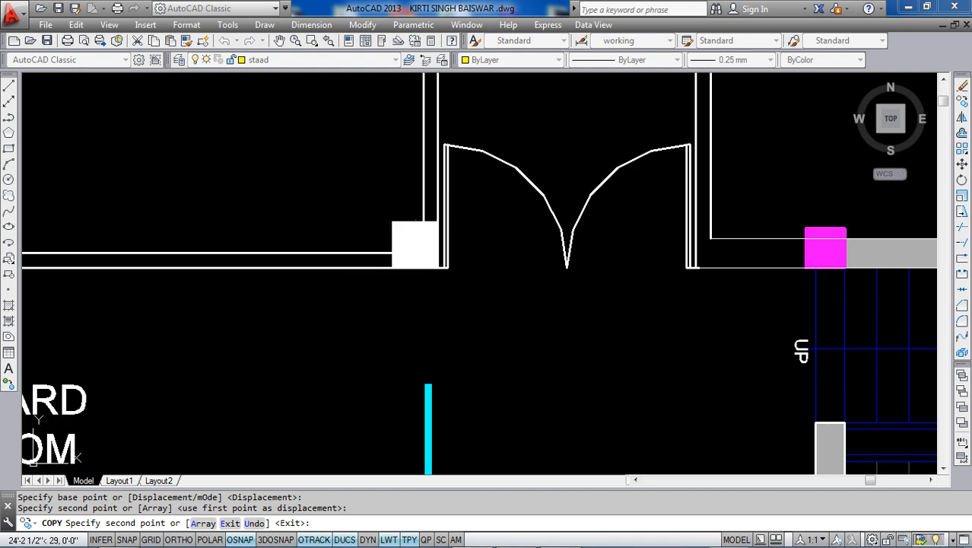
{"action": "scroll", "coordinate": [328, 267], "scroll_direction": "down", "scroll_amount": 5}
{"action": "scroll", "coordinate": [432, 299], "scroll_direction": "up", "scroll_amount": 6}
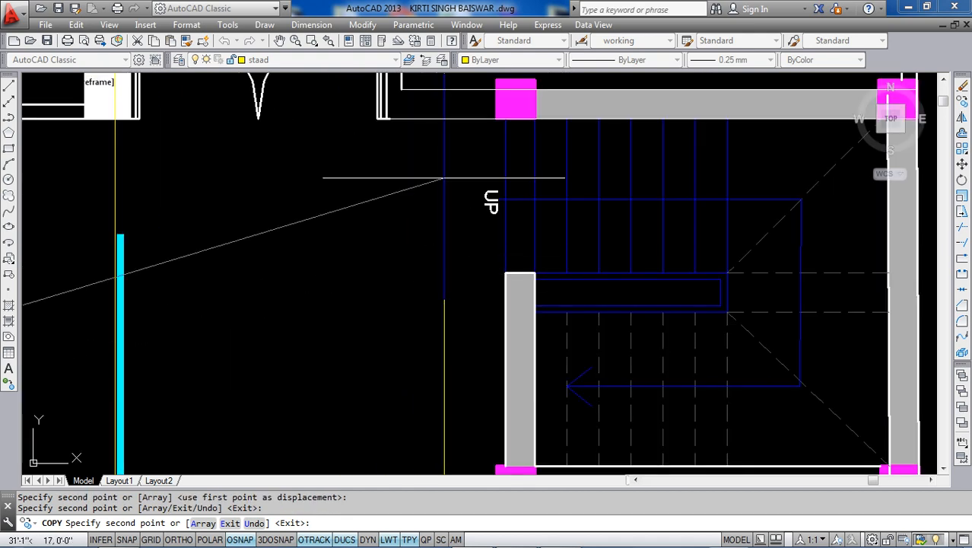
{"action": "middle_click_drag", "start_coordinate": [433, 116], "coordinate": [421, 297]}
{"action": "left_click", "coordinate": [389, 267]}
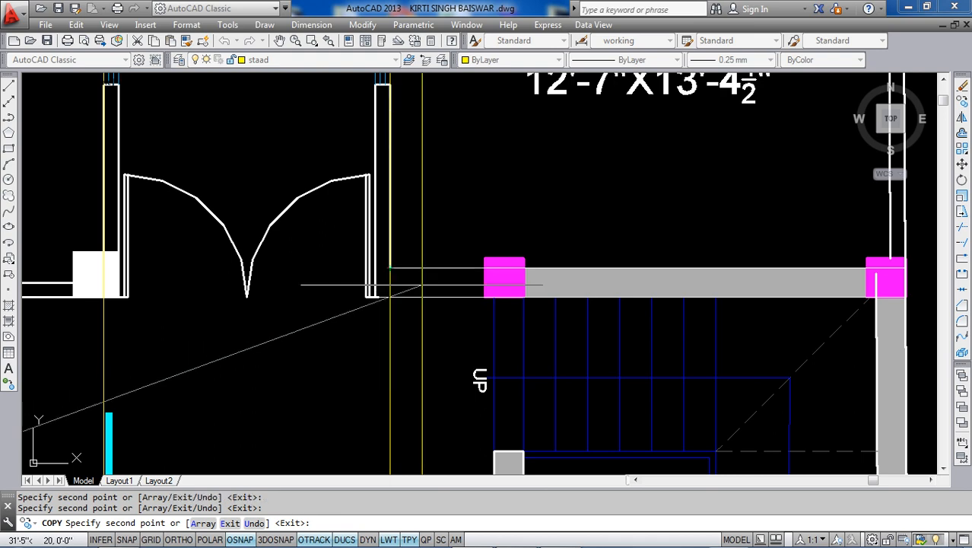
{"action": "scroll", "coordinate": [524, 261], "scroll_direction": "down", "scroll_amount": 4}
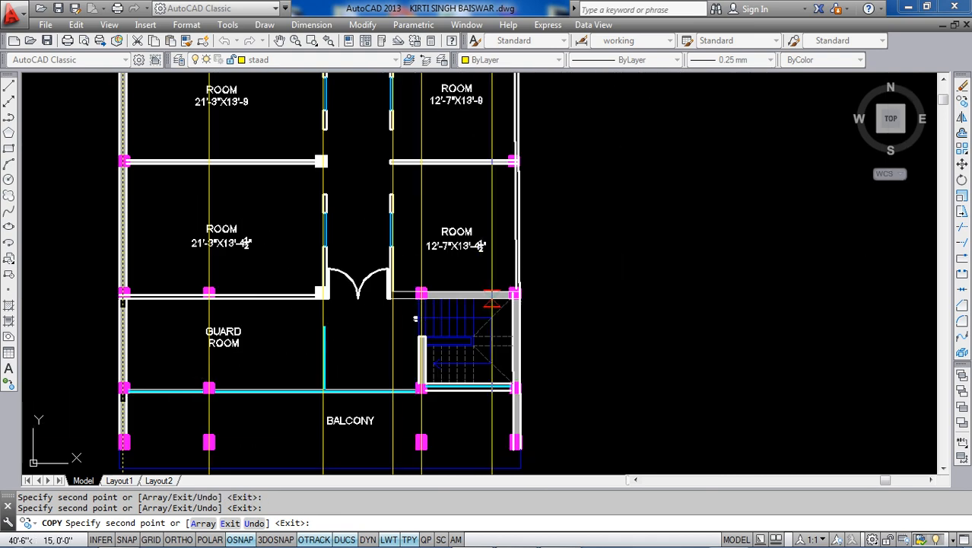
- Place the last vertical copy along the right outer wall beside the staircase and end the Copy command
{"action": "scroll", "coordinate": [566, 262], "scroll_direction": "up", "scroll_amount": 4}
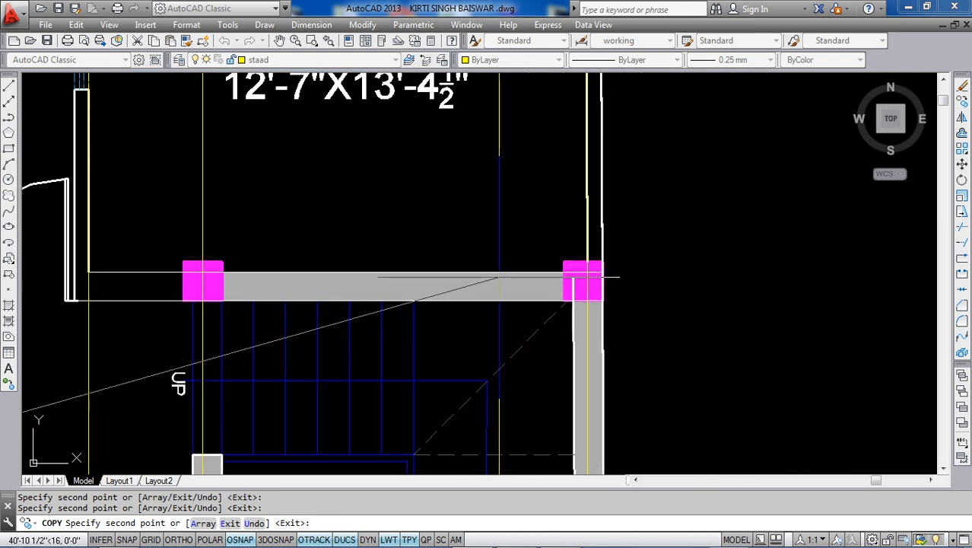
{"action": "scroll", "coordinate": [495, 293], "scroll_direction": "down", "scroll_amount": 4}
{"action": "scroll", "coordinate": [479, 332], "scroll_direction": "down", "scroll_amount": 4}
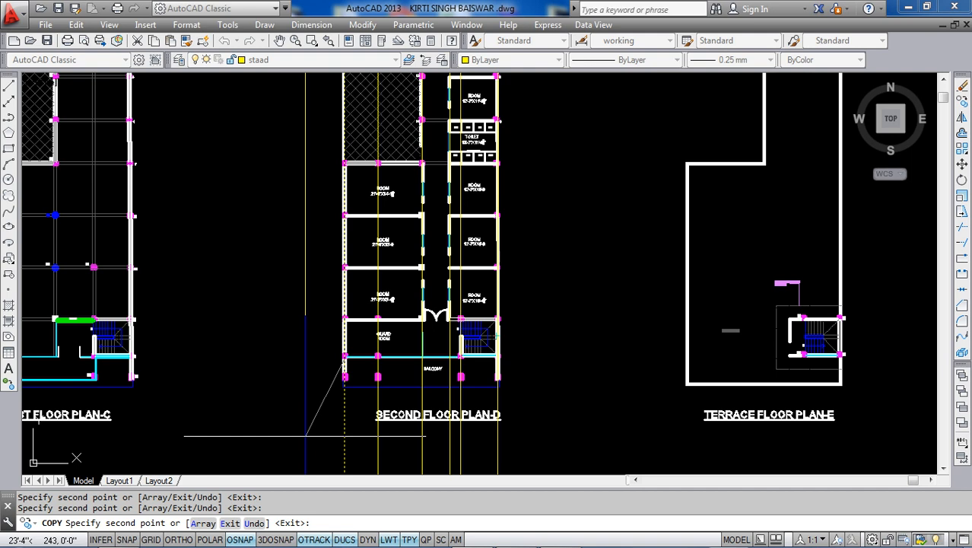
{"action": "key", "text": "Escape"}
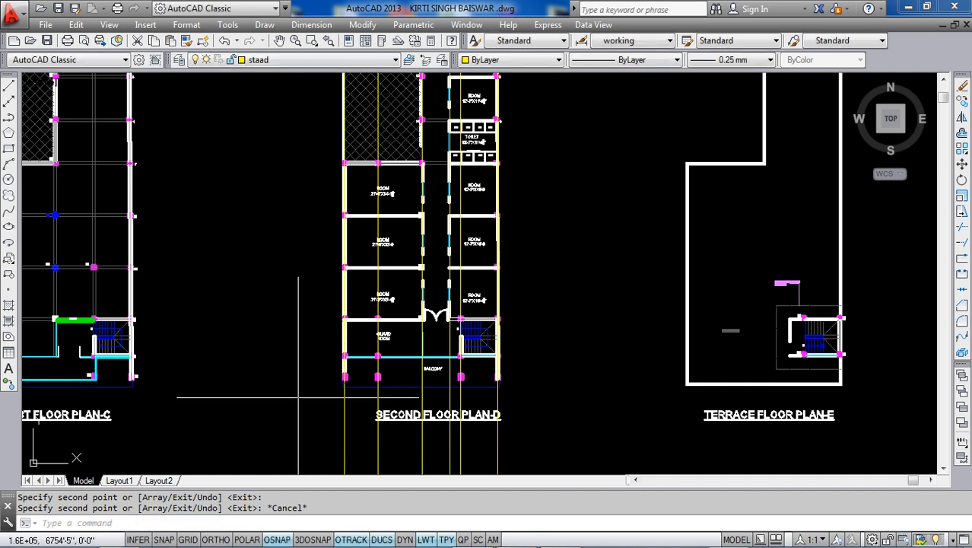
- Place horizontal construction lines through the midpoints of the balcony's front columns and the columns between balcony and guard room
{"action": "left_click", "coordinate": [8, 103]}
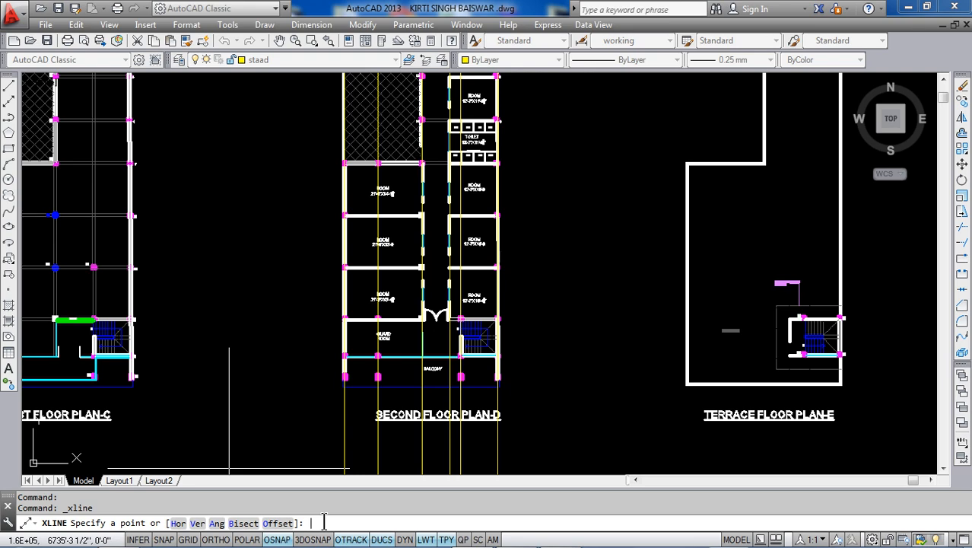
{"action": "key", "text": "Return"}
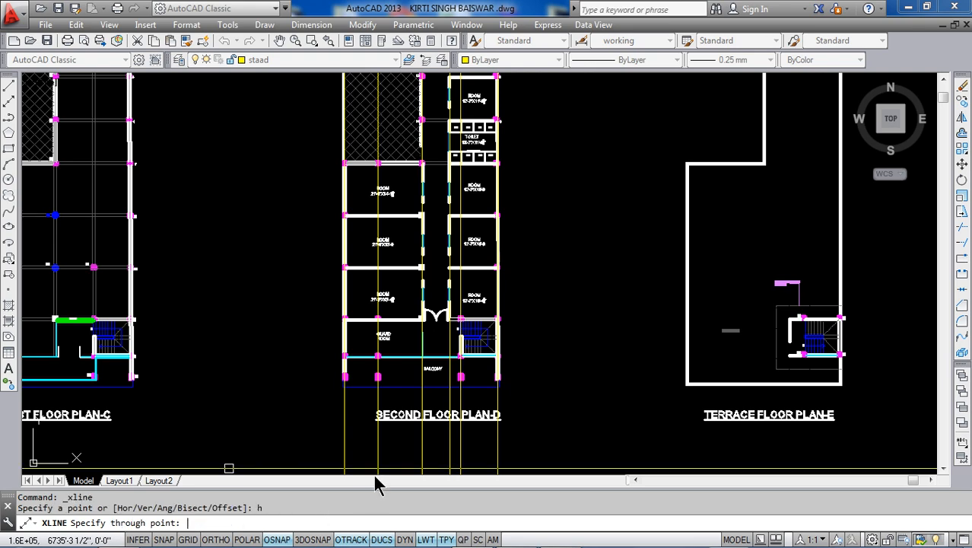
{"action": "scroll", "coordinate": [353, 407], "scroll_direction": "up", "scroll_amount": 6}
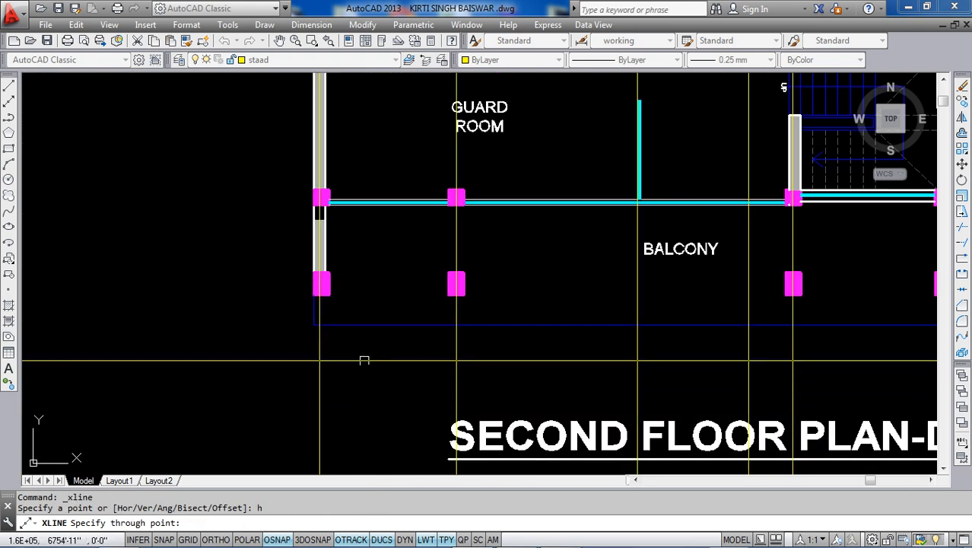
{"action": "left_click", "coordinate": [327, 285]}
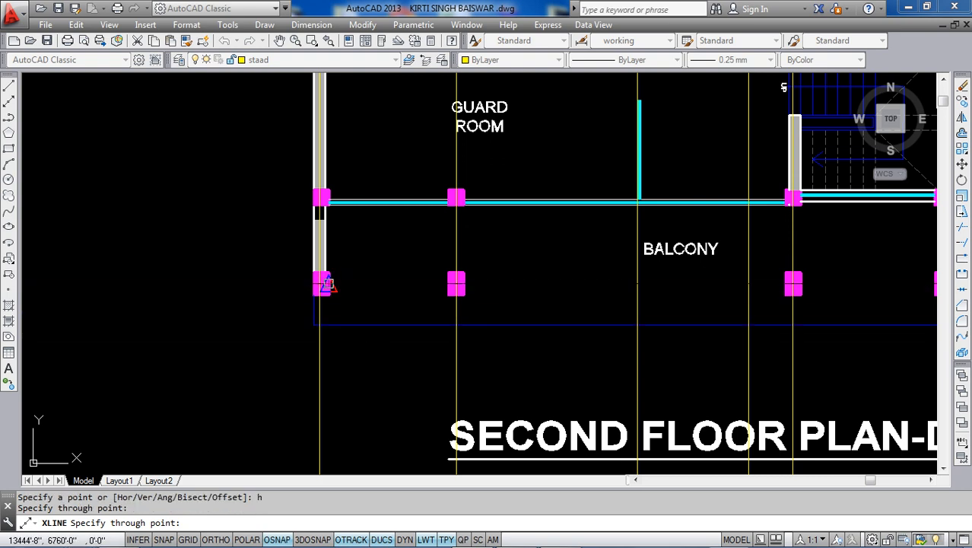
{"action": "left_click", "coordinate": [327, 199]}
{"action": "scroll", "coordinate": [326, 199], "scroll_direction": "down", "scroll_amount": 5}
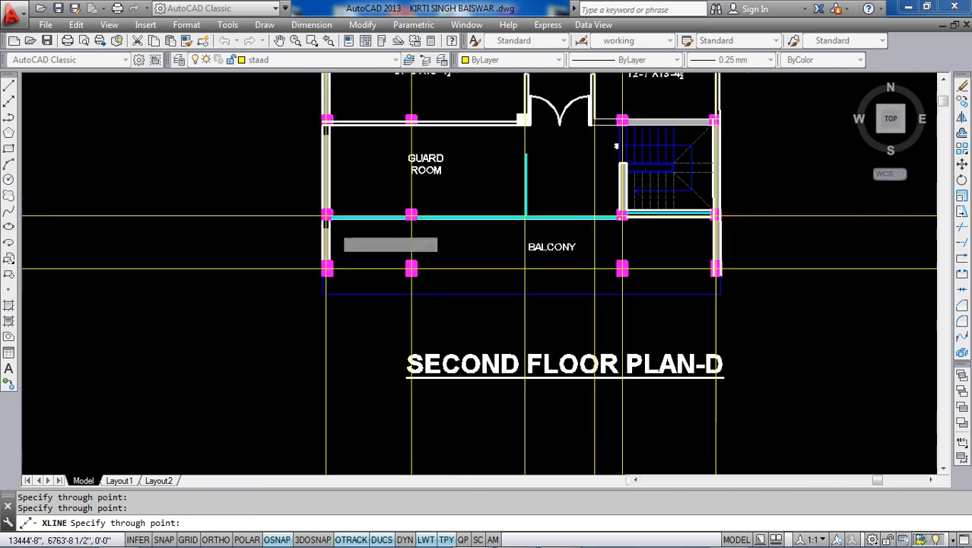
- Place a horizontal construction line through the midpoint of the left outer column on the guard room's upper wall
{"action": "scroll", "coordinate": [315, 125], "scroll_direction": "up", "scroll_amount": 12}
{"action": "scroll", "coordinate": [315, 125], "scroll_direction": "down", "scroll_amount": 2}
{"action": "middle_click_drag", "start_coordinate": [315, 125], "coordinate": [318, 281]}
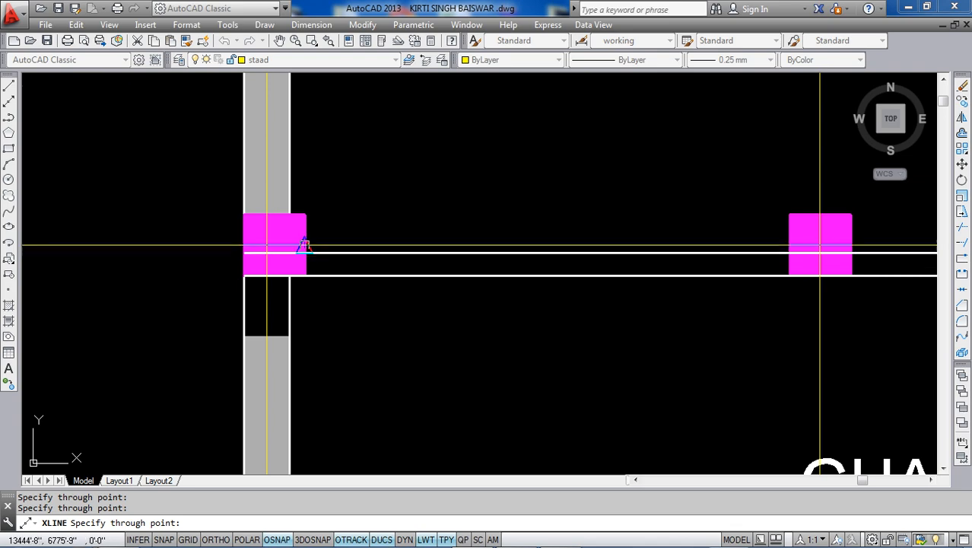
{"action": "scroll", "coordinate": [285, 264], "scroll_direction": "down", "scroll_amount": 6}
{"action": "scroll", "coordinate": [323, 296], "scroll_direction": "down", "scroll_amount": 3}
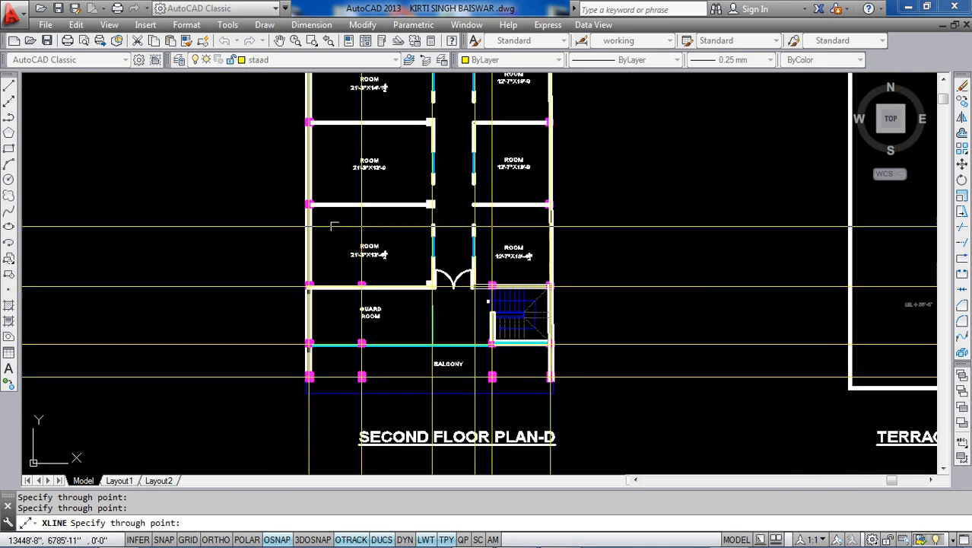
- Place horizontal construction lines through the left-wall columns at the two partition walls between the three large rooms above the guard room
{"action": "scroll", "coordinate": [283, 217], "scroll_direction": "up", "scroll_amount": 8}
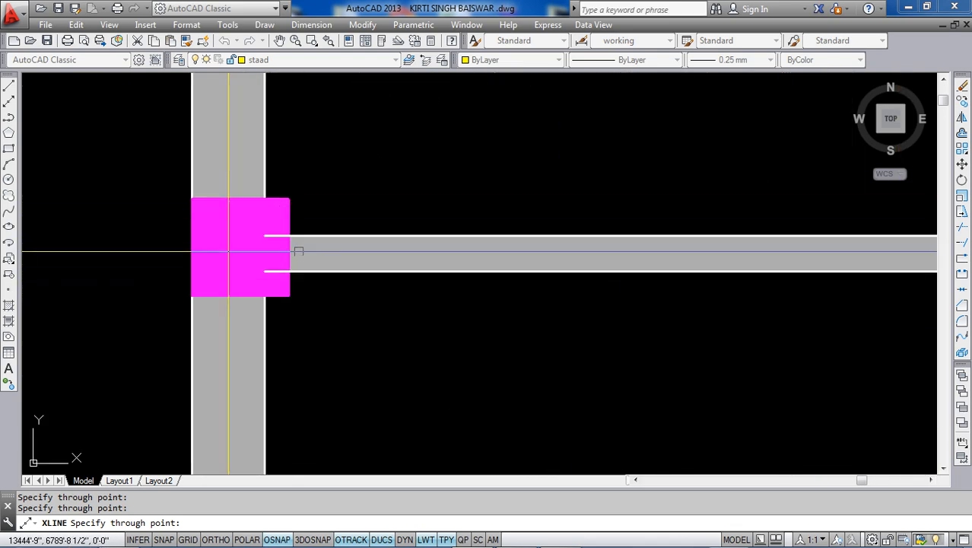
{"action": "scroll", "coordinate": [304, 313], "scroll_direction": "down", "scroll_amount": 2}
{"action": "scroll", "coordinate": [304, 313], "scroll_direction": "down", "scroll_amount": 3}
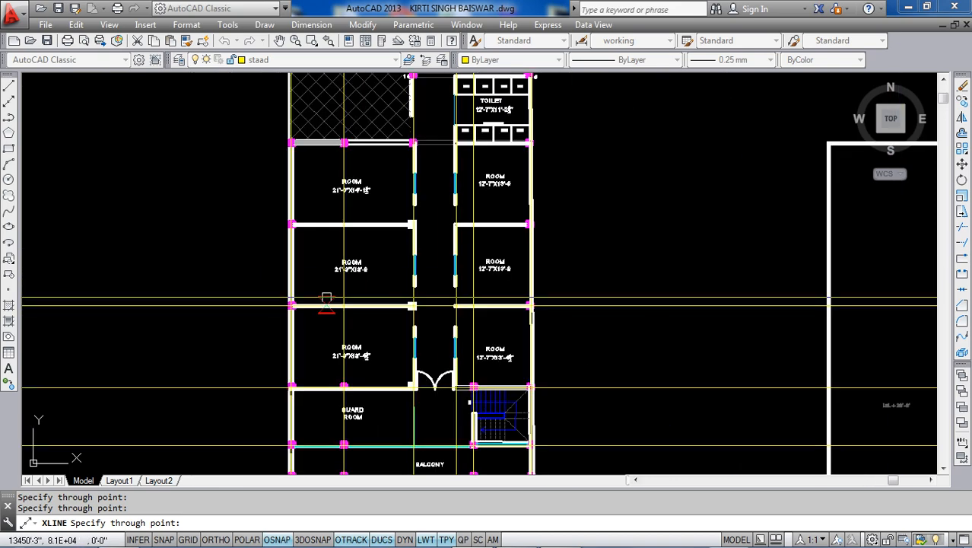
{"action": "scroll", "coordinate": [304, 219], "scroll_direction": "up", "scroll_amount": 5}
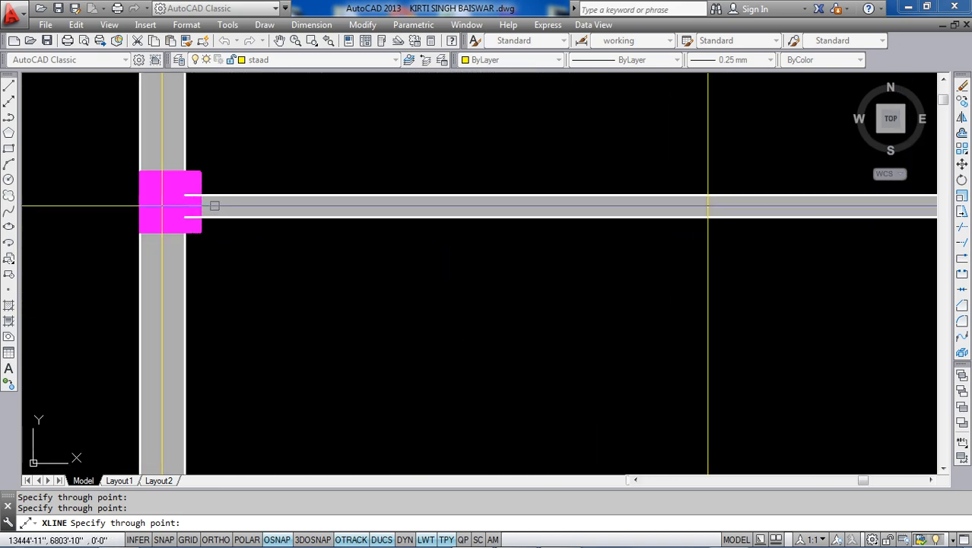
{"action": "scroll", "coordinate": [249, 303], "scroll_direction": "down", "scroll_amount": 5}
- Place horizontal construction lines through the columns at the toilet's lower wall and through column 14 at its upper wall
{"action": "scroll", "coordinate": [308, 308], "scroll_direction": "up", "scroll_amount": 5}
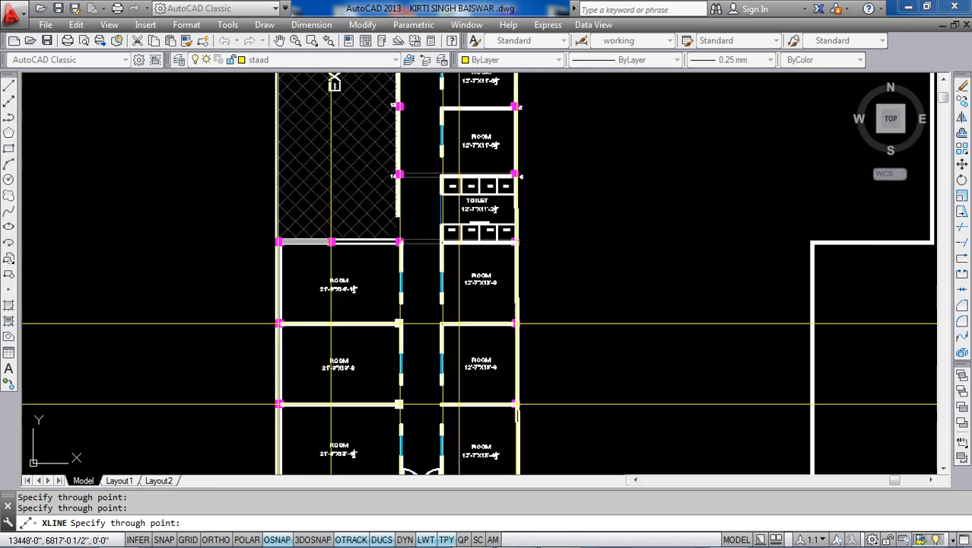
{"action": "scroll", "coordinate": [216, 208], "scroll_direction": "down", "scroll_amount": 5}
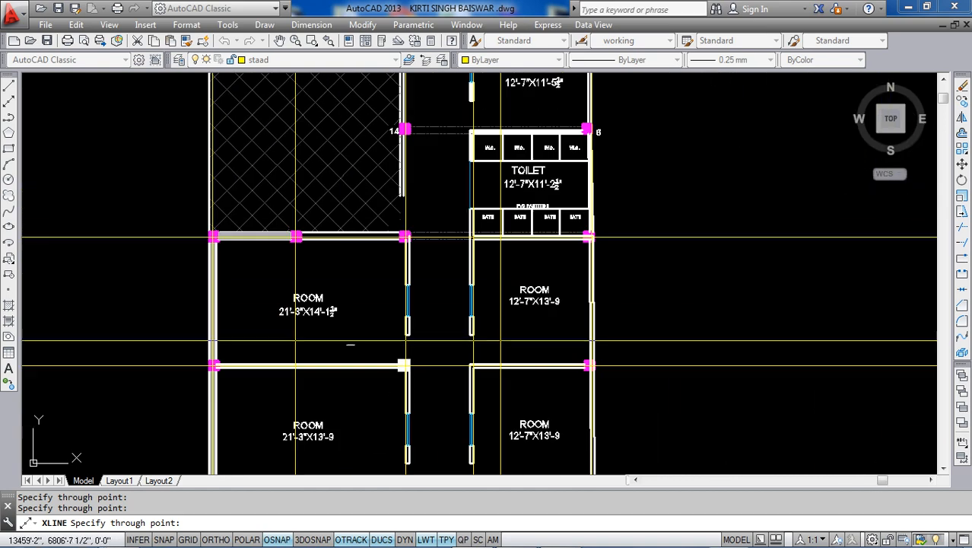
{"action": "scroll", "coordinate": [473, 128], "scroll_direction": "up", "scroll_amount": 6}
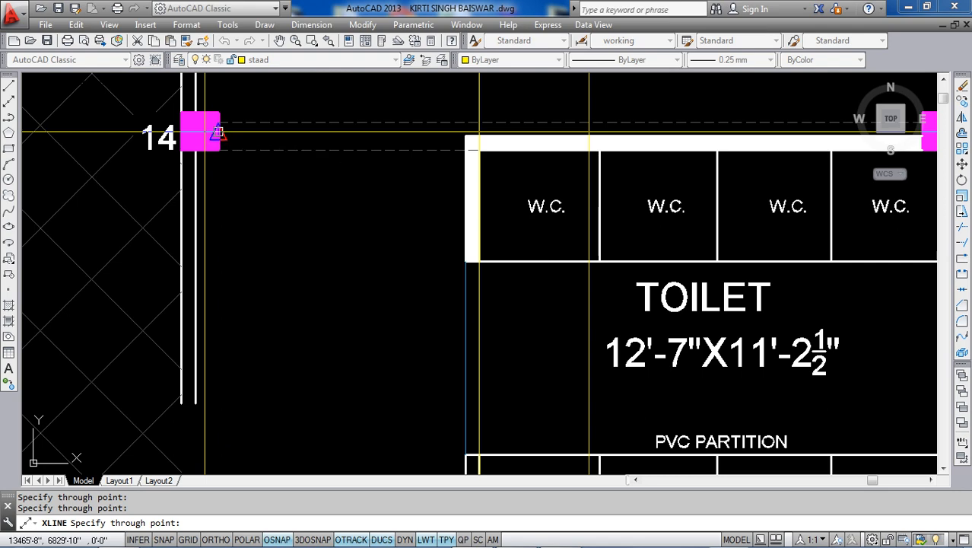
{"action": "scroll", "coordinate": [260, 303], "scroll_direction": "down", "scroll_amount": 6}
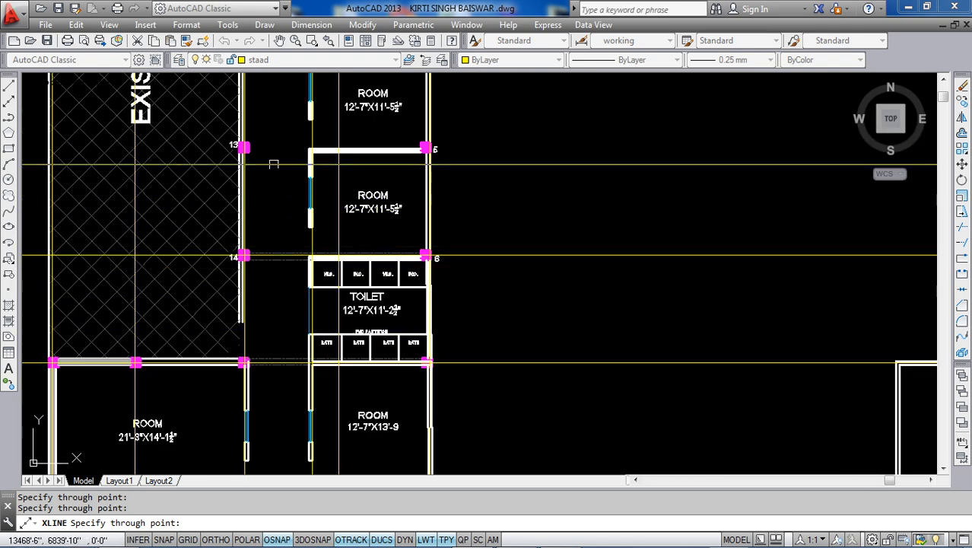
- Place horizontal construction lines through the midpoints of columns 13 and 12 beside the existing house
{"action": "scroll", "coordinate": [266, 157], "scroll_direction": "up", "scroll_amount": 6}
{"action": "scroll", "coordinate": [274, 244], "scroll_direction": "down", "scroll_amount": 6}
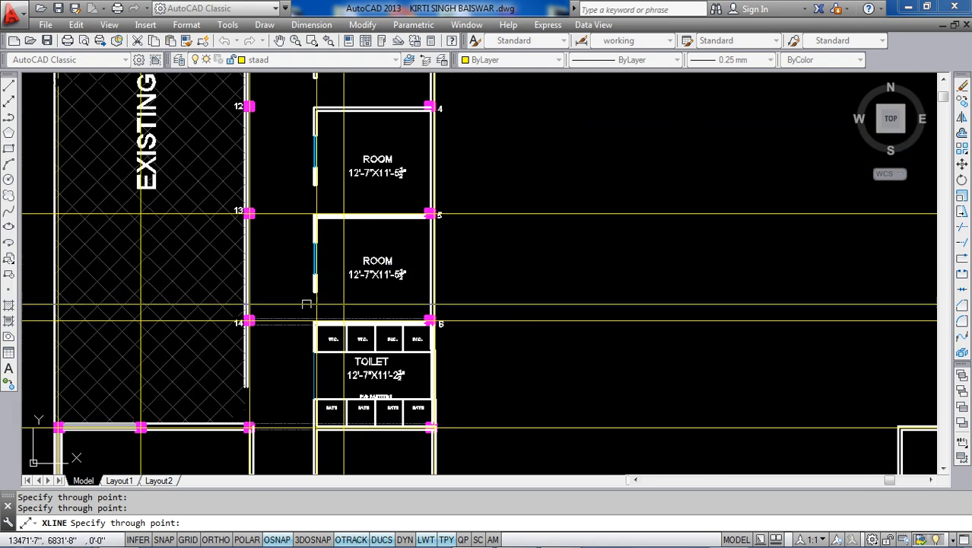
{"action": "scroll", "coordinate": [262, 114], "scroll_direction": "up", "scroll_amount": 8}
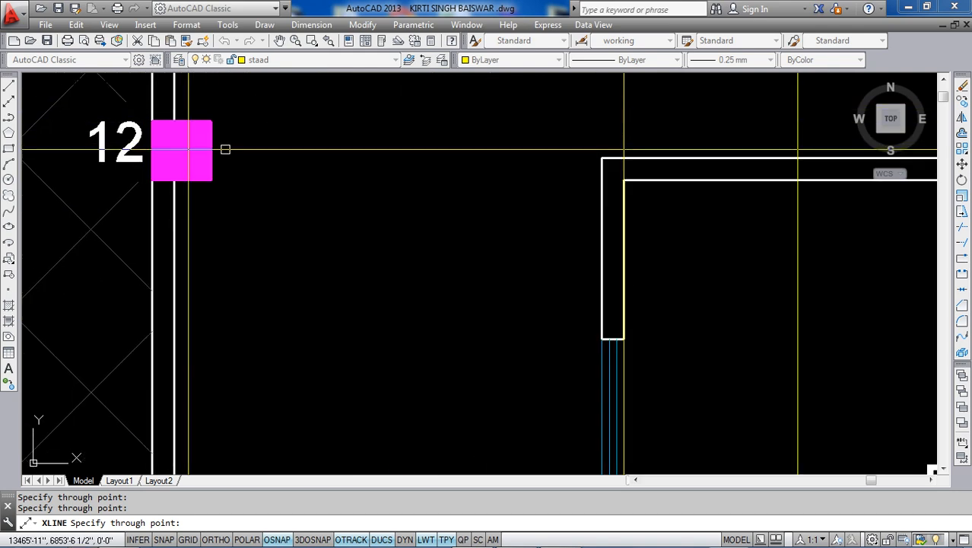
{"action": "scroll", "coordinate": [319, 362], "scroll_direction": "down", "scroll_amount": 6}
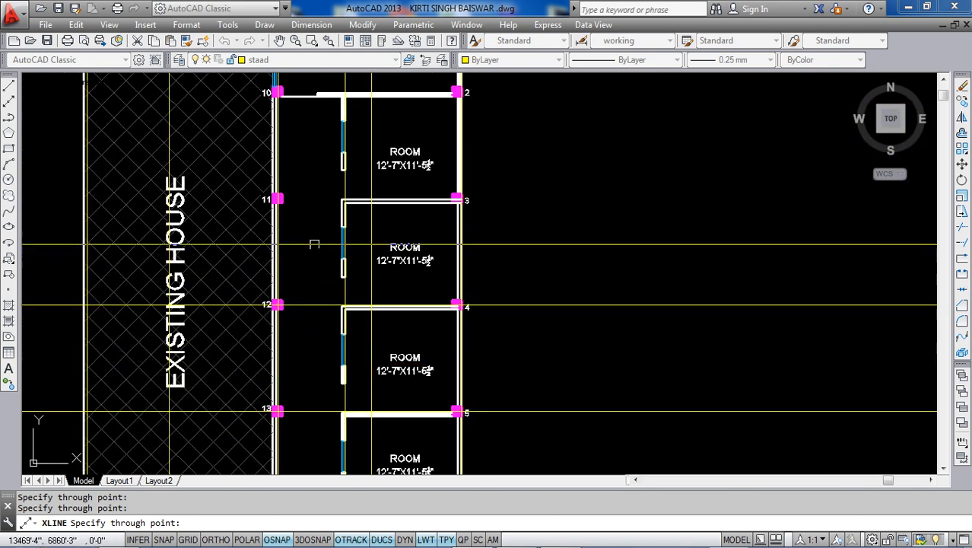
- Place horizontal construction lines through the midpoints of columns 11 and 10
{"action": "scroll", "coordinate": [286, 197], "scroll_direction": "up", "scroll_amount": 6}
{"action": "scroll", "coordinate": [272, 228], "scroll_direction": "down", "scroll_amount": 5}
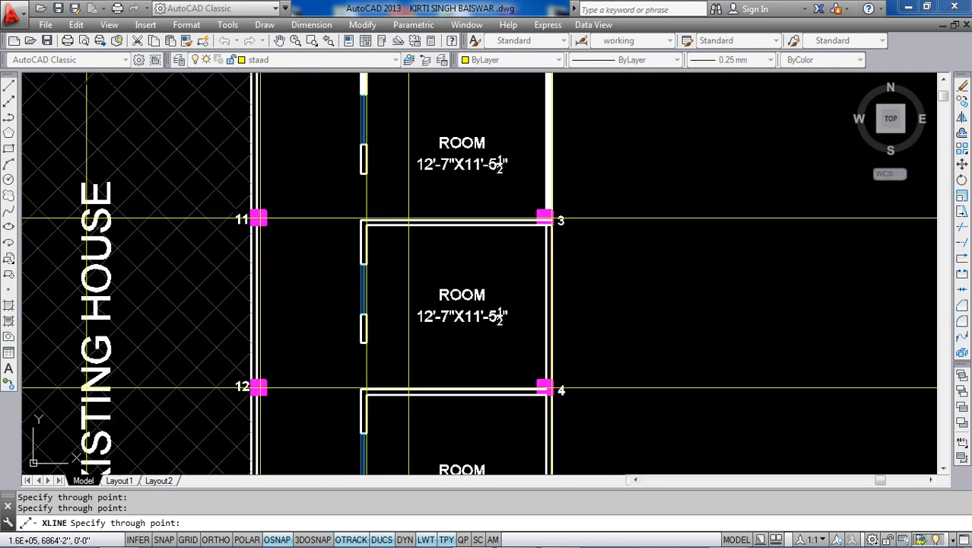
{"action": "scroll", "coordinate": [258, 122], "scroll_direction": "up", "scroll_amount": 5}
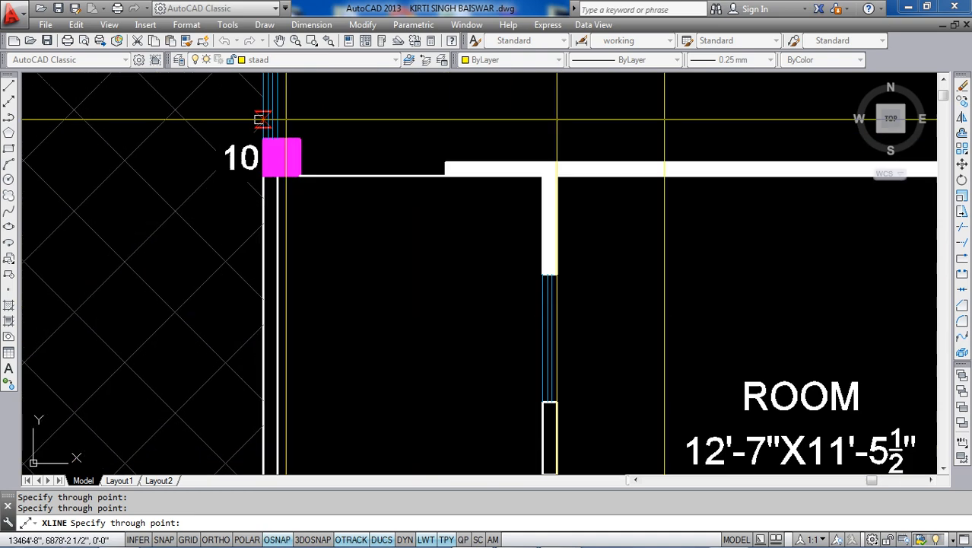
{"action": "left_click", "coordinate": [298, 158]}
{"action": "scroll", "coordinate": [301, 274], "scroll_direction": "down", "scroll_amount": 5}
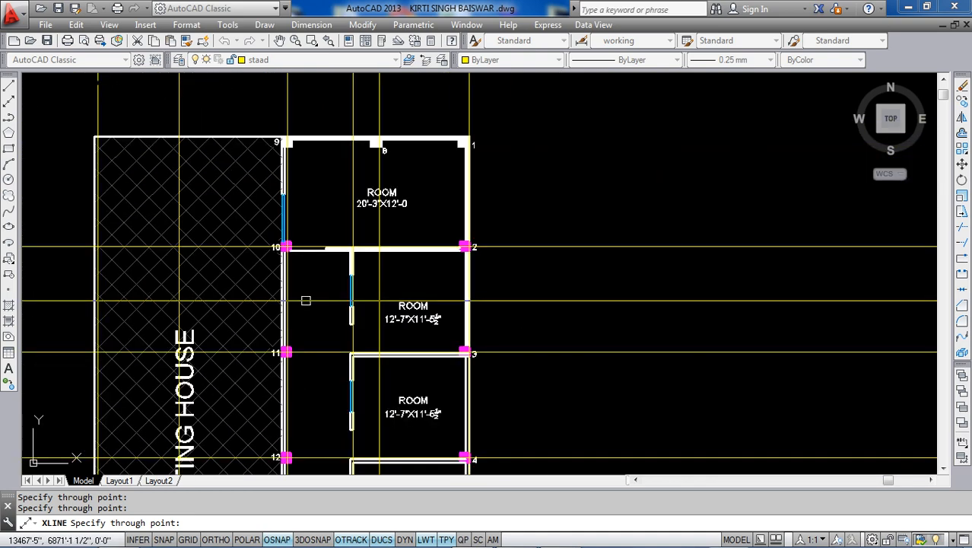
- Place the last horizontal construction line through column 9 at the top wall of the 20'-3"X12'-0 room and end the command
{"action": "scroll", "coordinate": [286, 141], "scroll_direction": "up", "scroll_amount": 4}
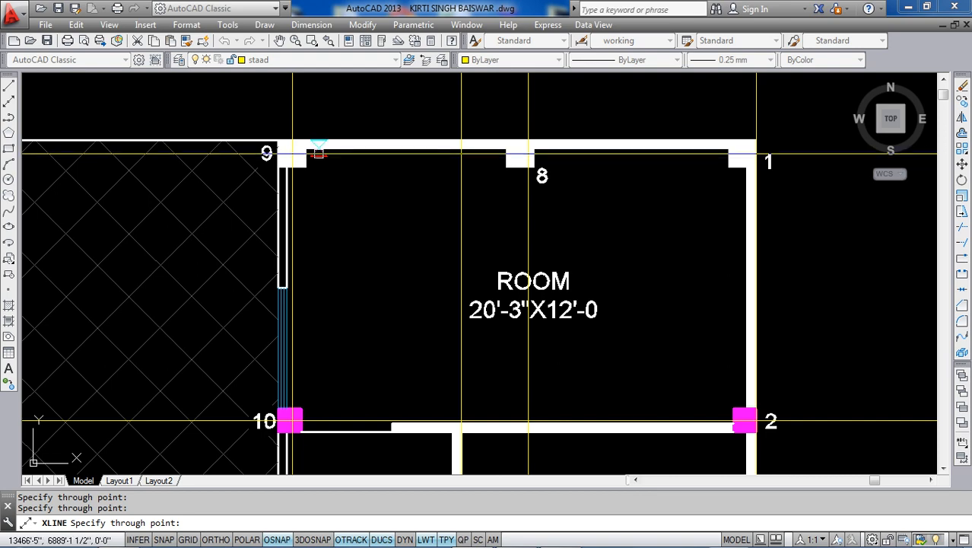
{"action": "left_click", "coordinate": [303, 154]}
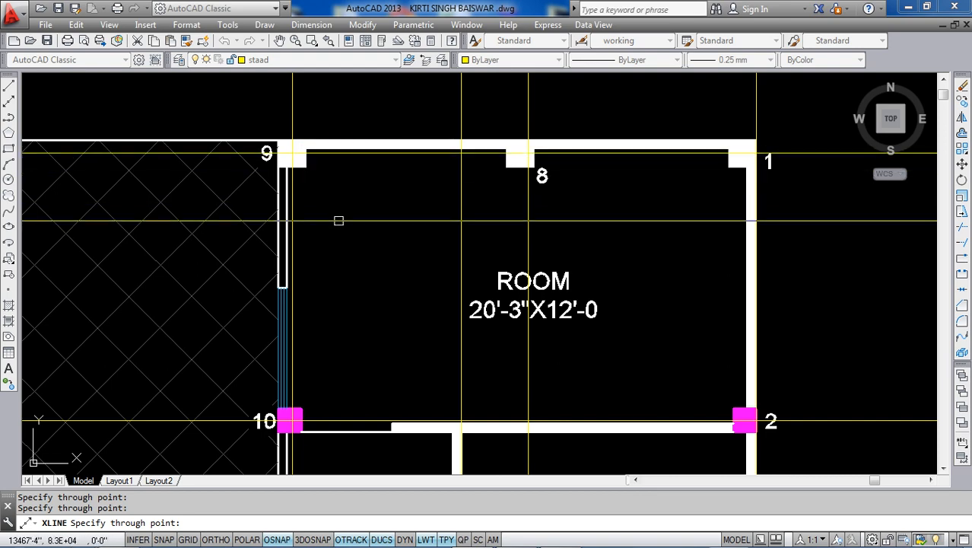
{"action": "key", "text": "Escape"}
{"action": "scroll", "coordinate": [357, 177], "scroll_direction": "down", "scroll_amount": 5}
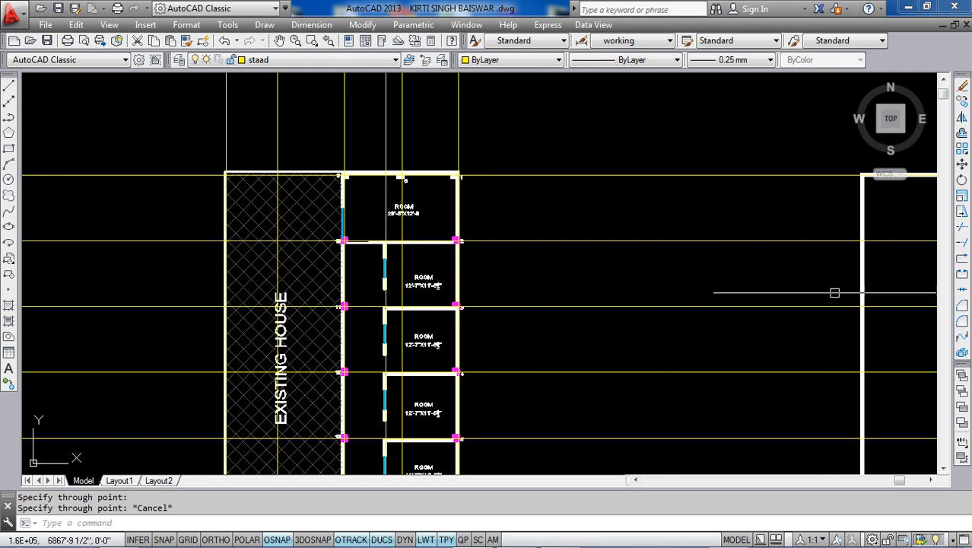
- Trim the vertical construction lines above the second floor plan's upper wall, using all objects as cutting edges
{"action": "left_click", "coordinate": [963, 227]}
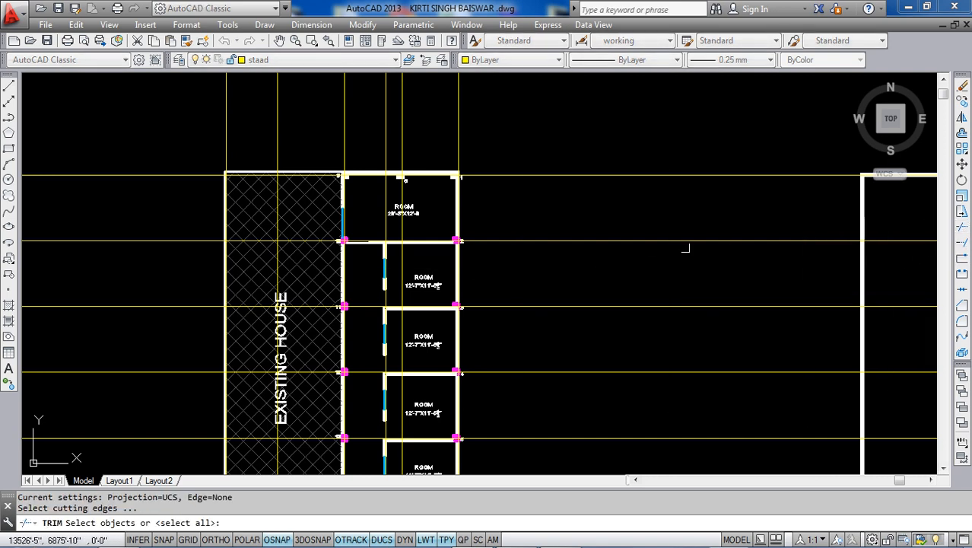
{"action": "key", "text": "Return"}
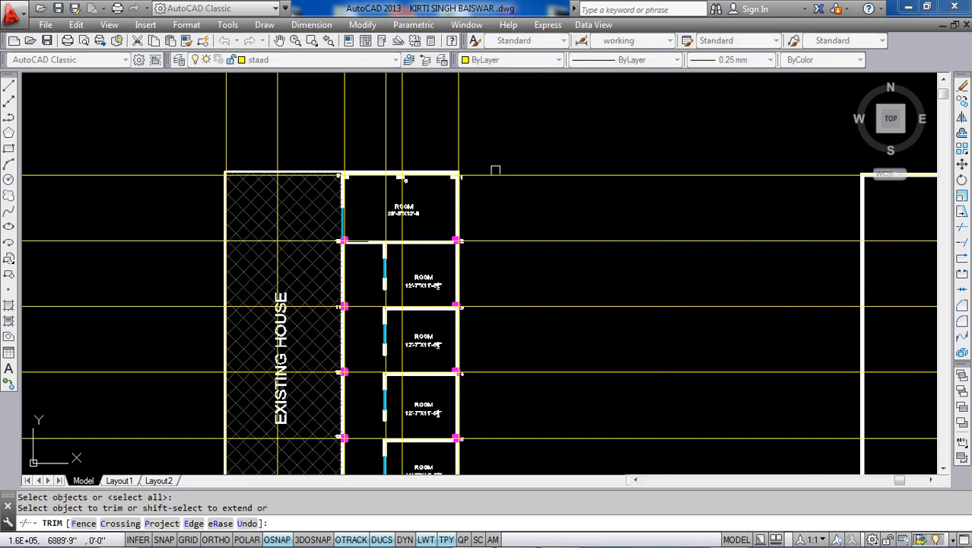
{"action": "left_click", "coordinate": [543, 119]}
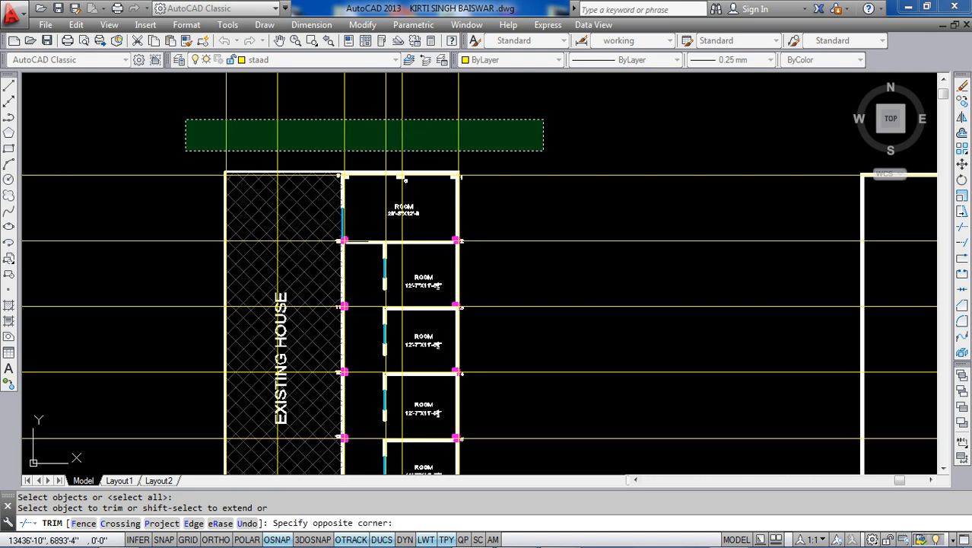
{"action": "left_click", "coordinate": [185, 150]}
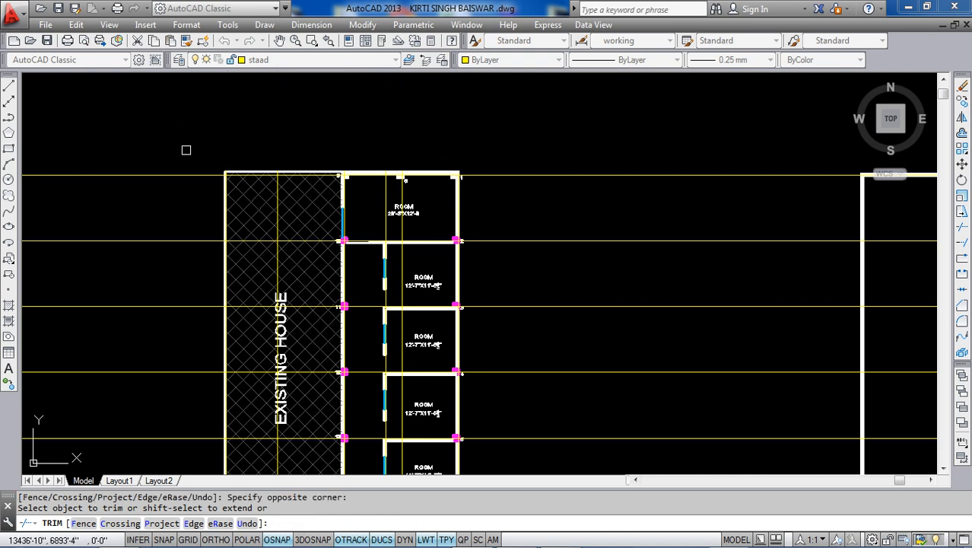
- Trim the horizontal construction lines extending past the second floor plan's right wall, from the upper rooms down to the balcony
{"action": "left_click", "coordinate": [560, 137]}
{"action": "left_click", "coordinate": [479, 394]}
{"action": "scroll", "coordinate": [514, 130], "scroll_direction": "down", "scroll_amount": 4}
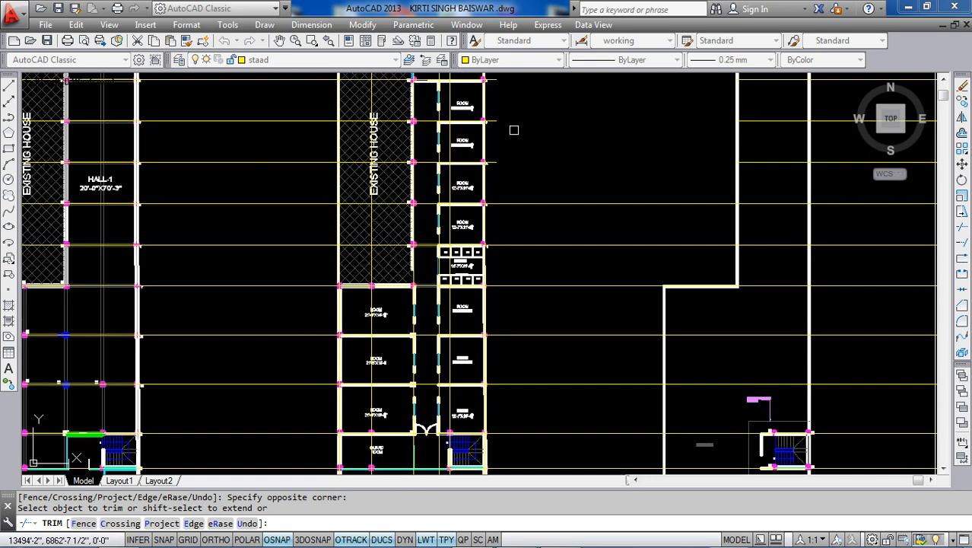
{"action": "left_click", "coordinate": [547, 149]}
{"action": "left_click", "coordinate": [488, 378]}
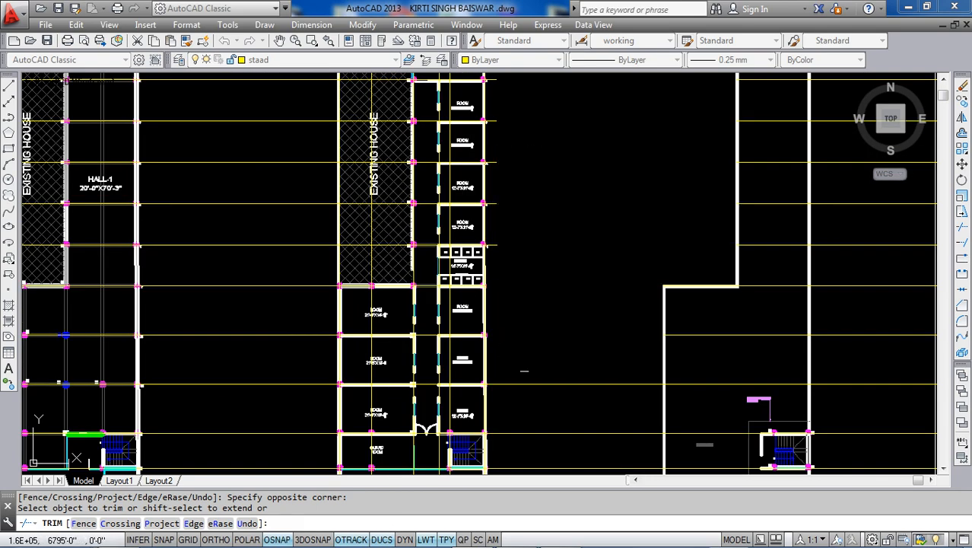
{"action": "scroll", "coordinate": [514, 193], "scroll_direction": "down", "scroll_amount": 2}
{"action": "left_click", "coordinate": [554, 157]}
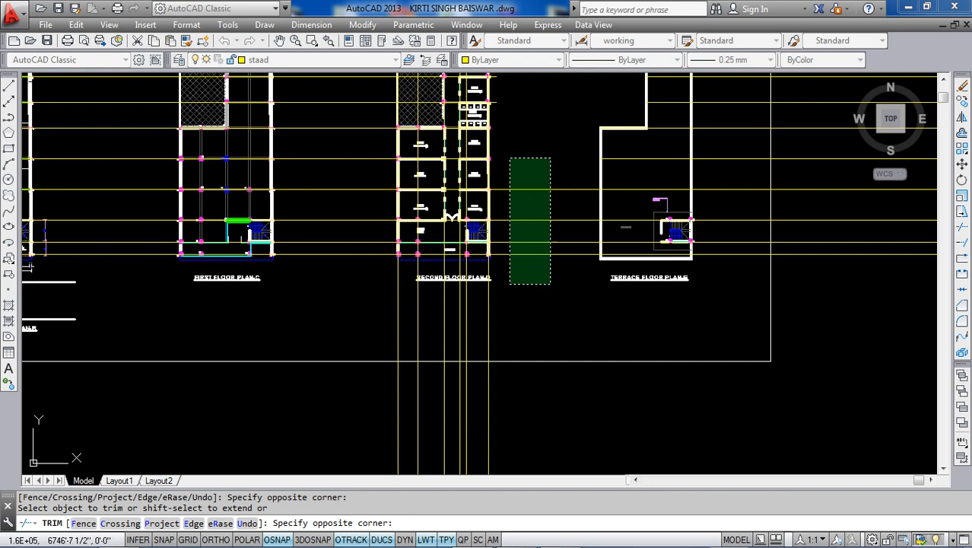
{"action": "left_click", "coordinate": [511, 283]}
- Trim the vertical construction lines between the balcony's front column line and the slab edge below it
{"action": "scroll", "coordinate": [476, 279], "scroll_direction": "up", "scroll_amount": 6}
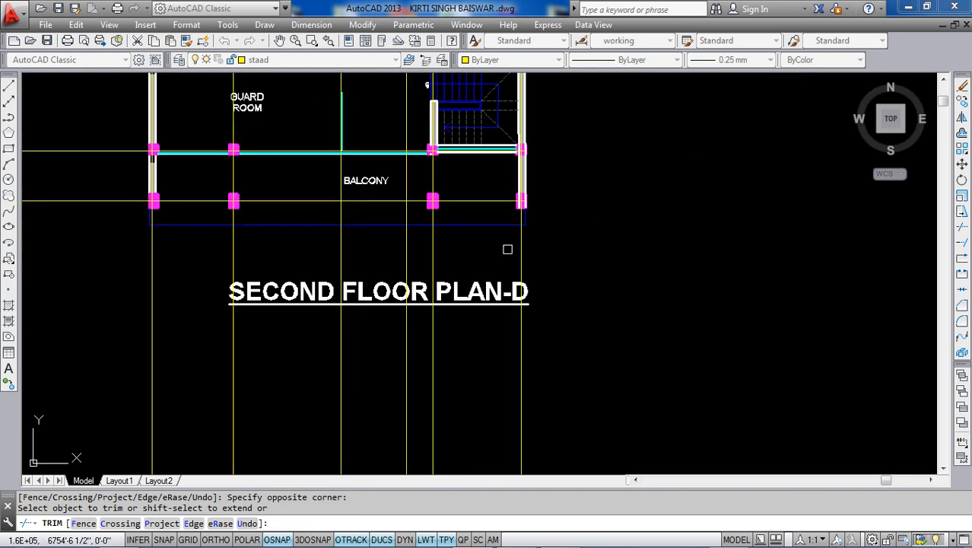
{"action": "scroll", "coordinate": [498, 230], "scroll_direction": "up", "scroll_amount": 5}
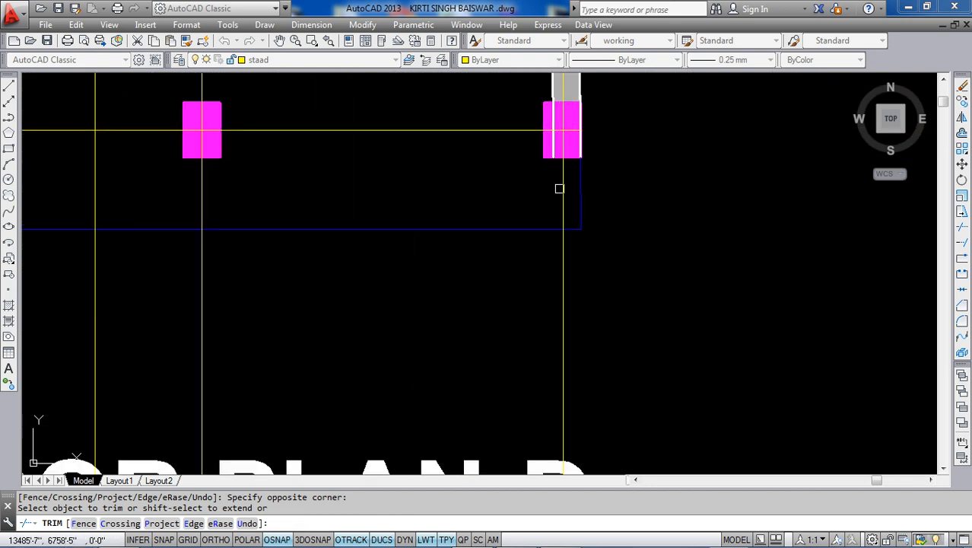
{"action": "scroll", "coordinate": [562, 180], "scroll_direction": "down", "scroll_amount": 3}
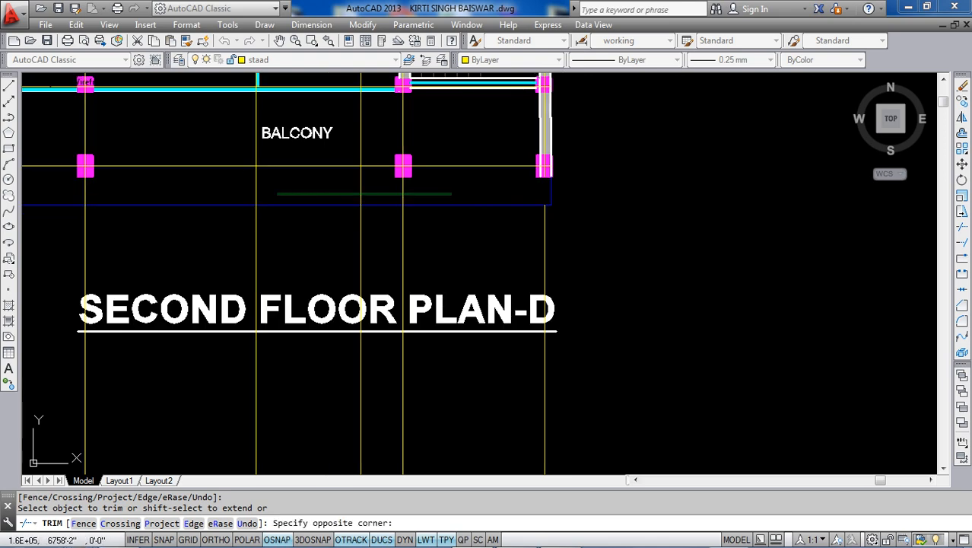
{"action": "left_click", "coordinate": [67, 188]}
- Trim the horizontal construction lines extending past the left wall beside the guard room and the lower rooms
{"action": "scroll", "coordinate": [231, 198], "scroll_direction": "down", "scroll_amount": 5}
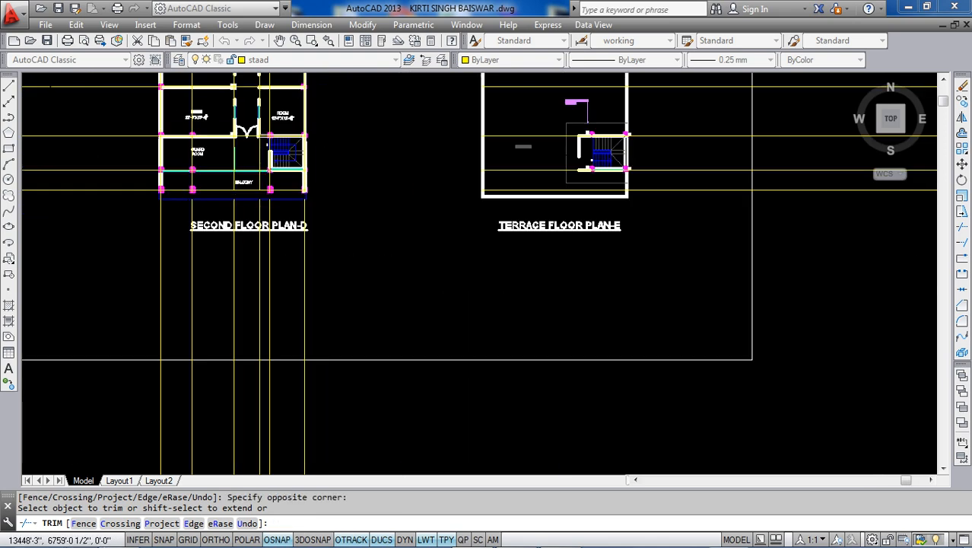
{"action": "scroll", "coordinate": [167, 196], "scroll_direction": "up", "scroll_amount": 8}
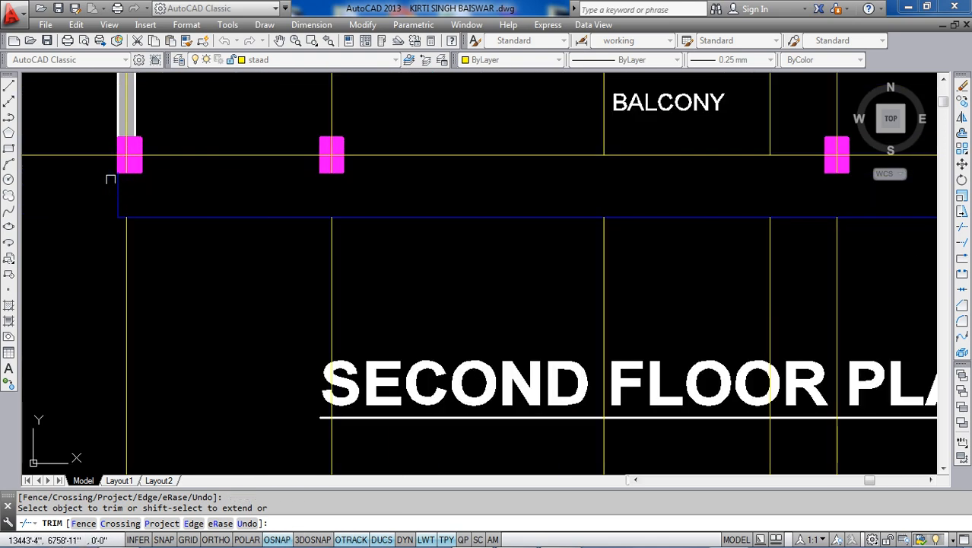
{"action": "scroll", "coordinate": [111, 179], "scroll_direction": "down", "scroll_amount": 8}
{"action": "left_click", "coordinate": [127, 85]}
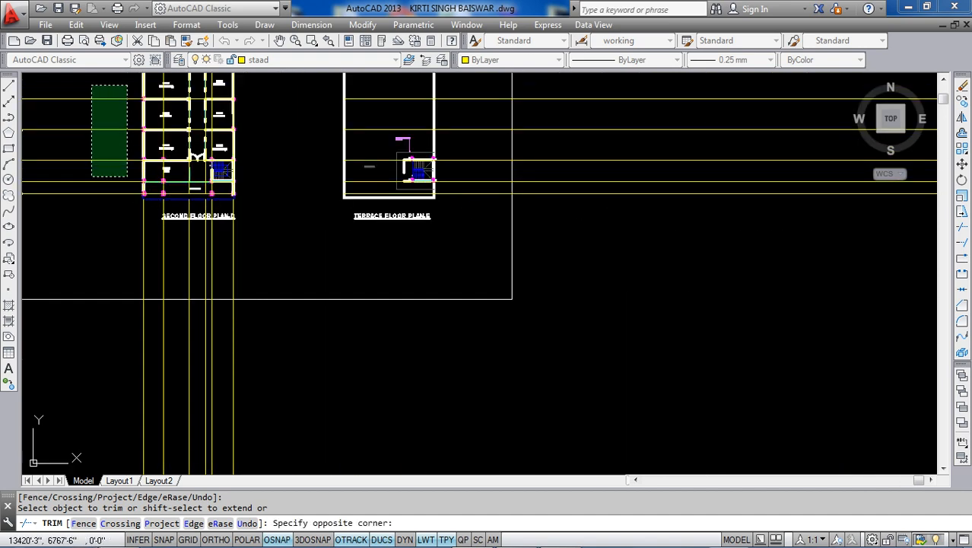
{"action": "left_click", "coordinate": [80, 218]}
- Trim the horizontal construction line where it leaves column 10 towards the existing house
{"action": "scroll", "coordinate": [211, 220], "scroll_direction": "down", "scroll_amount": 5}
{"action": "scroll", "coordinate": [200, 177], "scroll_direction": "up", "scroll_amount": 8}
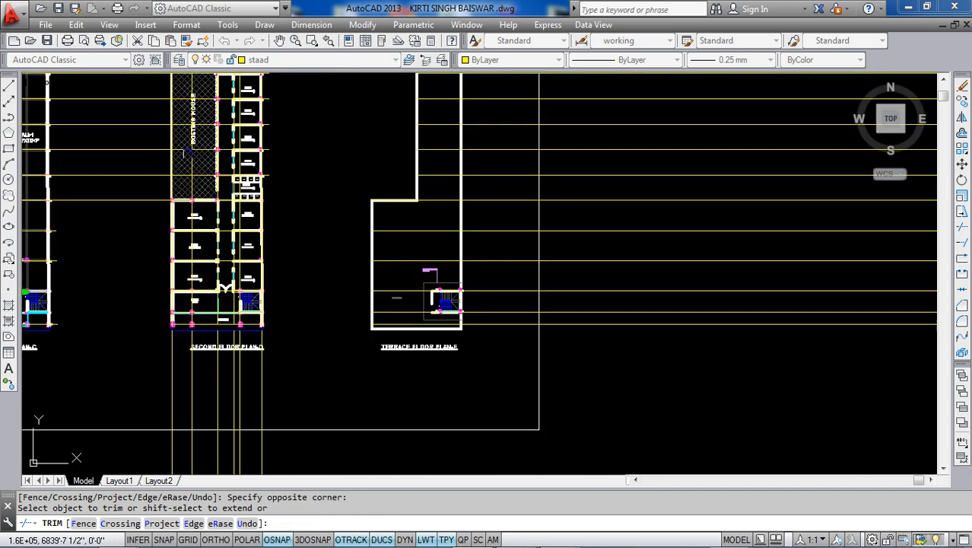
{"action": "scroll", "coordinate": [201, 172], "scroll_direction": "down", "scroll_amount": 2}
{"action": "scroll", "coordinate": [296, 166], "scroll_direction": "up", "scroll_amount": 10}
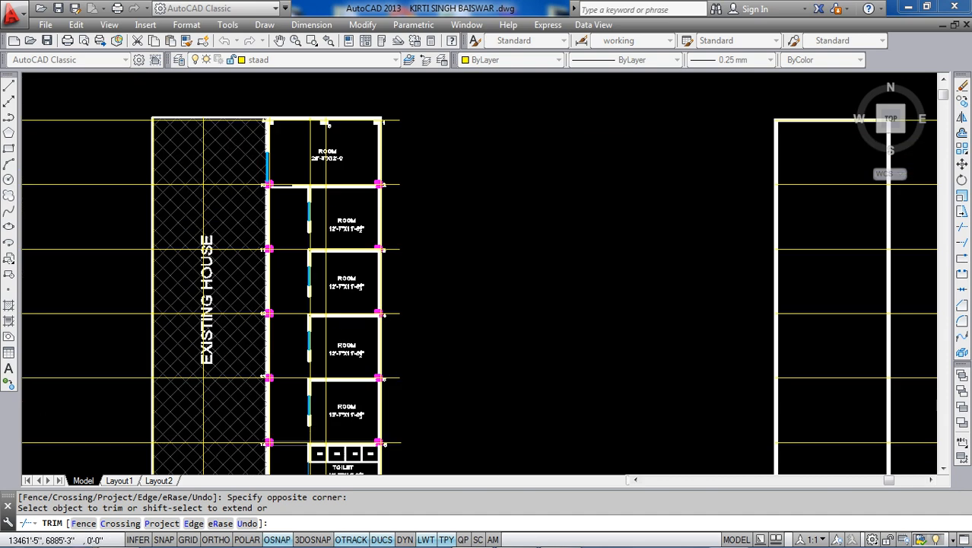
{"action": "scroll", "coordinate": [296, 166], "scroll_direction": "down", "scroll_amount": 12}
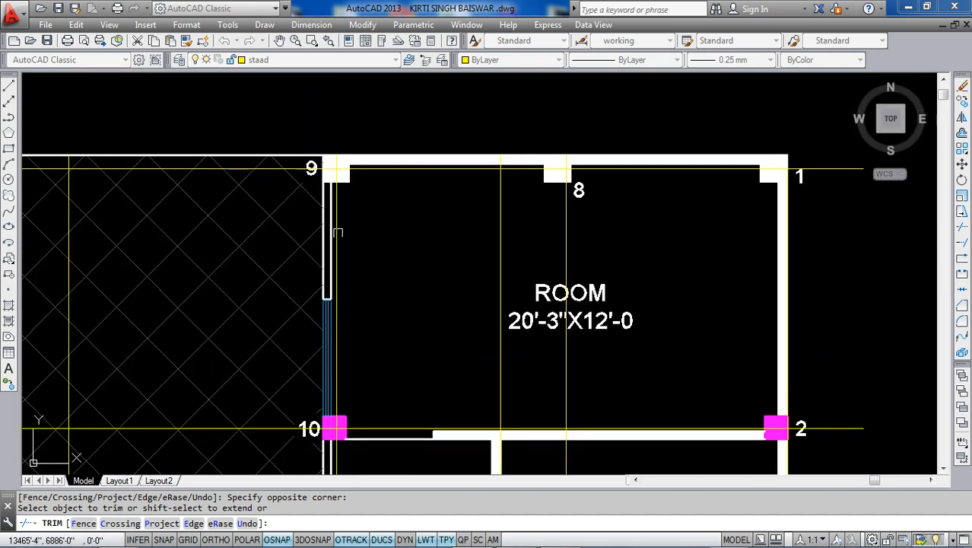
{"action": "scroll", "coordinate": [267, 375], "scroll_direction": "up", "scroll_amount": 4}
{"action": "scroll", "coordinate": [261, 296], "scroll_direction": "down", "scroll_amount": 6}
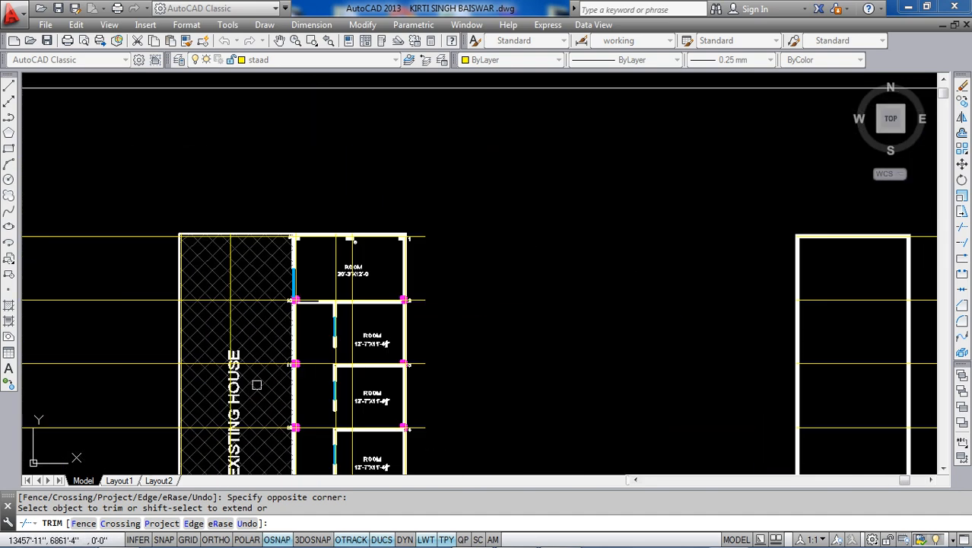
{"action": "scroll", "coordinate": [274, 244], "scroll_direction": "up", "scroll_amount": 3}
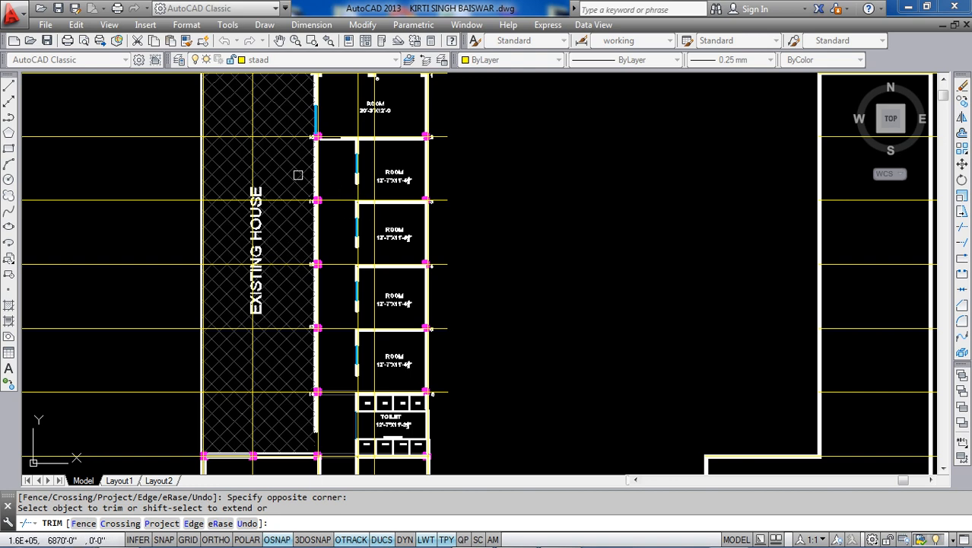
{"action": "scroll", "coordinate": [318, 145], "scroll_direction": "up", "scroll_amount": 8}
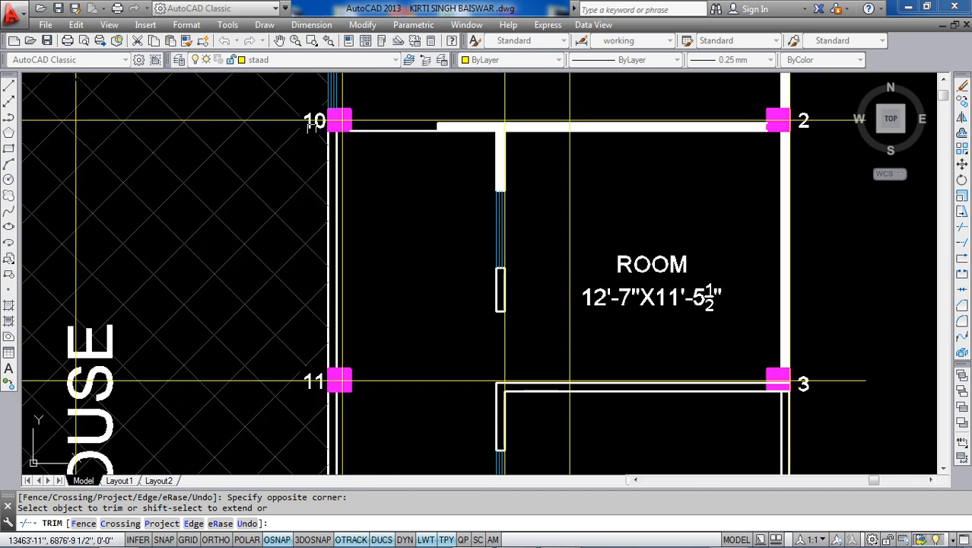
{"action": "scroll", "coordinate": [366, 95], "scroll_direction": "up", "scroll_amount": 4}
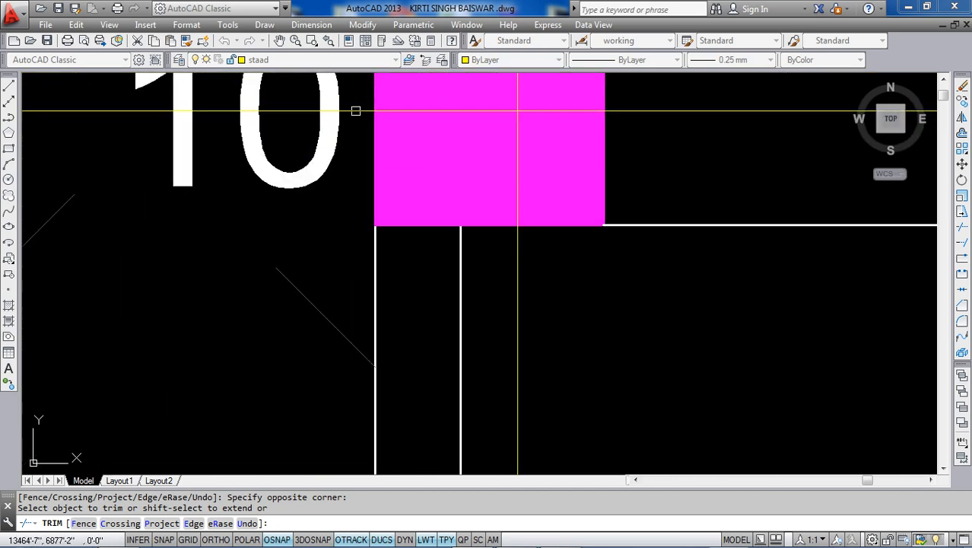
{"action": "scroll", "coordinate": [355, 111], "scroll_direction": "down", "scroll_amount": 12}
- Trim the horizontal construction line beside column 9 at the upper corner of the 20'-3"X12'-0 room
{"action": "middle_click_drag", "start_coordinate": [331, 99], "coordinate": [342, 268]}
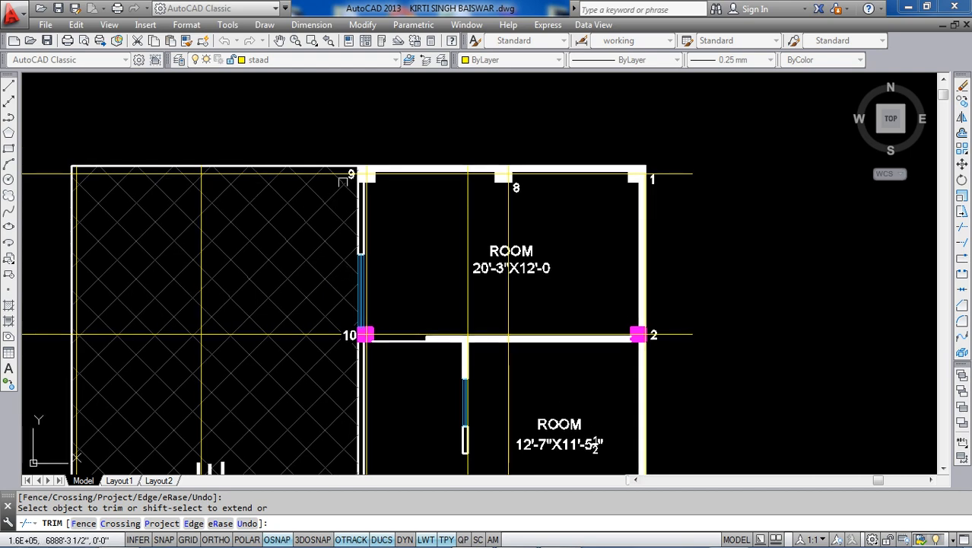
{"action": "scroll", "coordinate": [343, 181], "scroll_direction": "up", "scroll_amount": 10}
{"action": "left_click", "coordinate": [397, 201]}
{"action": "scroll", "coordinate": [399, 202], "scroll_direction": "down", "scroll_amount": 10}
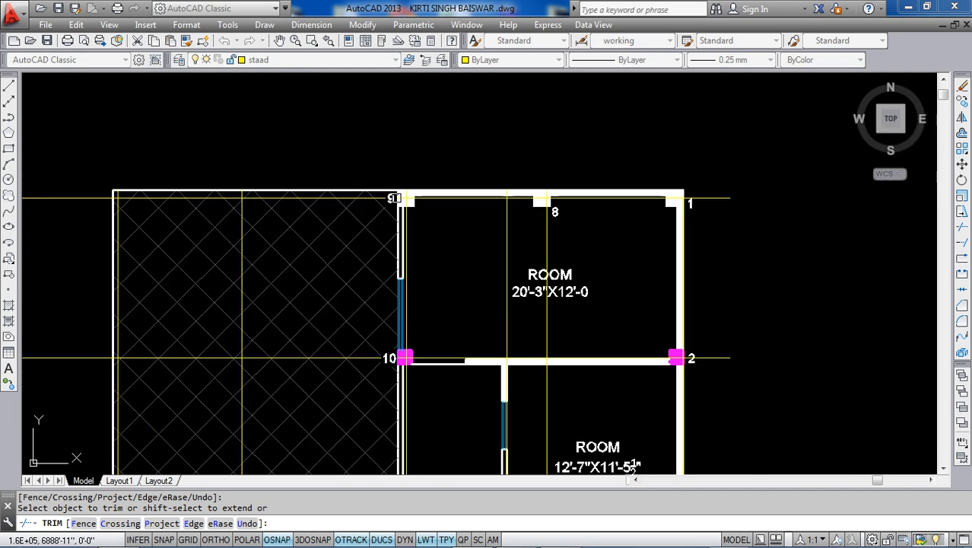
- Trim the horizontal construction lines on the existing house side of columns 11 and 12
{"action": "middle_click_drag", "start_coordinate": [396, 358], "coordinate": [412, 117]}
{"action": "scroll", "coordinate": [412, 285], "scroll_direction": "up", "scroll_amount": 6}
{"action": "scroll", "coordinate": [401, 171], "scroll_direction": "up", "scroll_amount": 4}
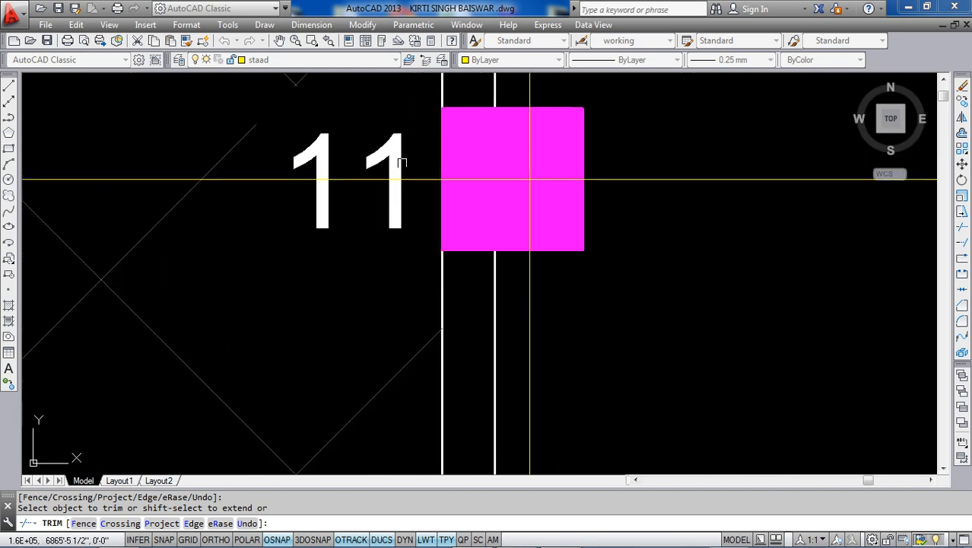
{"action": "scroll", "coordinate": [405, 192], "scroll_direction": "down", "scroll_amount": 8}
{"action": "scroll", "coordinate": [406, 400], "scroll_direction": "up", "scroll_amount": 2}
{"action": "middle_click_drag", "start_coordinate": [402, 350], "coordinate": [392, 121]}
{"action": "scroll", "coordinate": [392, 121], "scroll_direction": "down", "scroll_amount": 2}
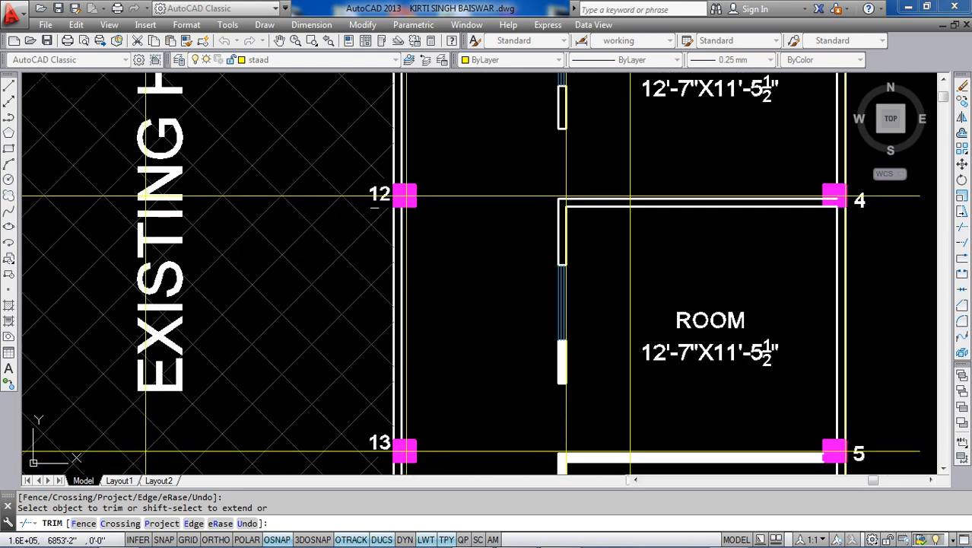
{"action": "scroll", "coordinate": [381, 191], "scroll_direction": "up", "scroll_amount": 10}
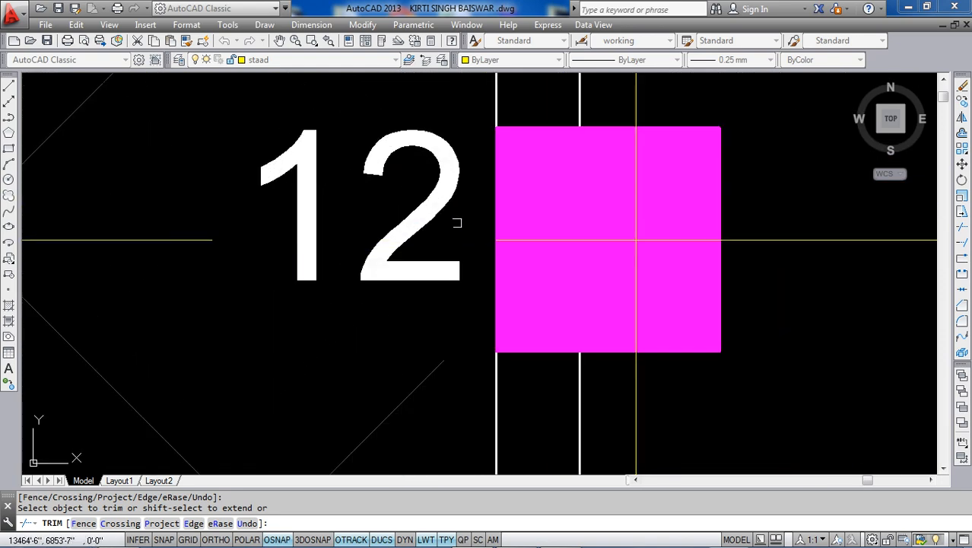
{"action": "scroll", "coordinate": [456, 222], "scroll_direction": "down", "scroll_amount": 5}
- Trim the horizontal construction lines on the existing house side of columns 13 and 14
{"action": "scroll", "coordinate": [445, 228], "scroll_direction": "down", "scroll_amount": 3}
{"action": "scroll", "coordinate": [438, 396], "scroll_direction": "up", "scroll_amount": 4}
{"action": "scroll", "coordinate": [451, 363], "scroll_direction": "up", "scroll_amount": 4}
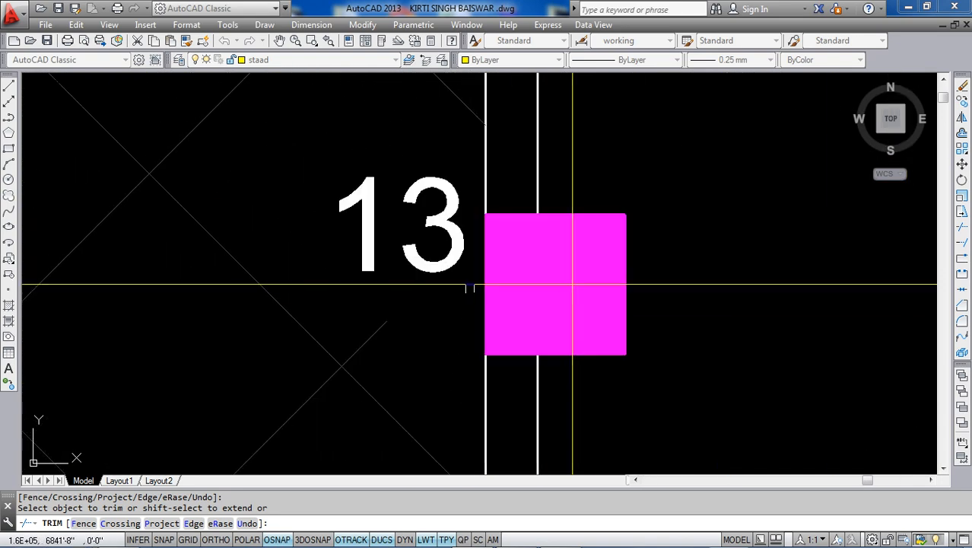
{"action": "scroll", "coordinate": [463, 274], "scroll_direction": "down", "scroll_amount": 8}
{"action": "scroll", "coordinate": [438, 350], "scroll_direction": "up", "scroll_amount": 8}
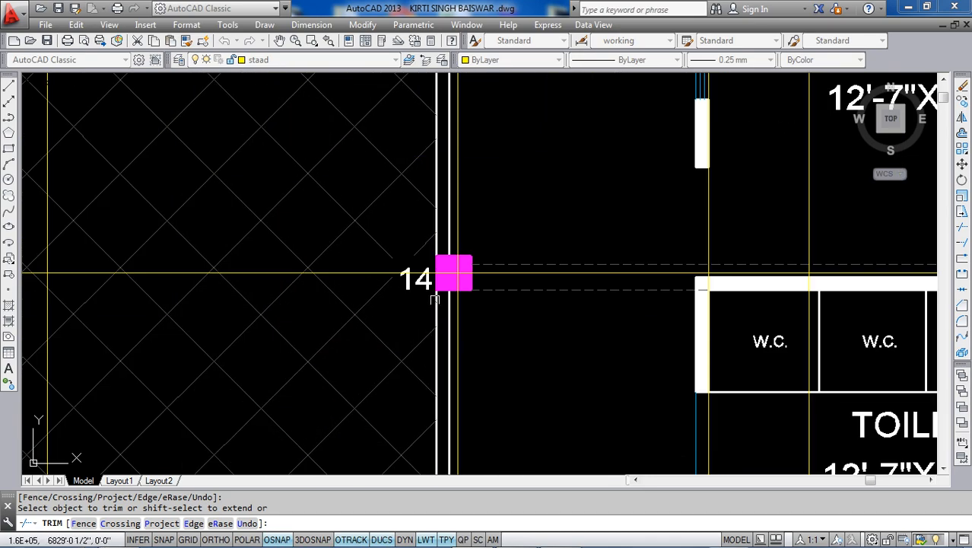
{"action": "scroll", "coordinate": [430, 250], "scroll_direction": "down", "scroll_amount": 7}
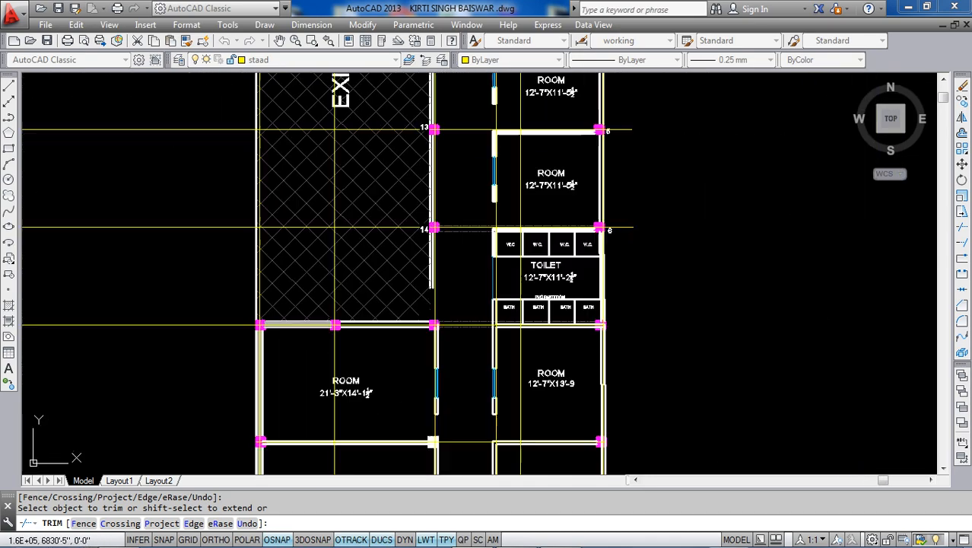
- Trim the vertical construction lines just above the corner and middle columns on the 21'-3"X14'-1½" room's upper wall
{"action": "scroll", "coordinate": [424, 297], "scroll_direction": "up", "scroll_amount": 6}
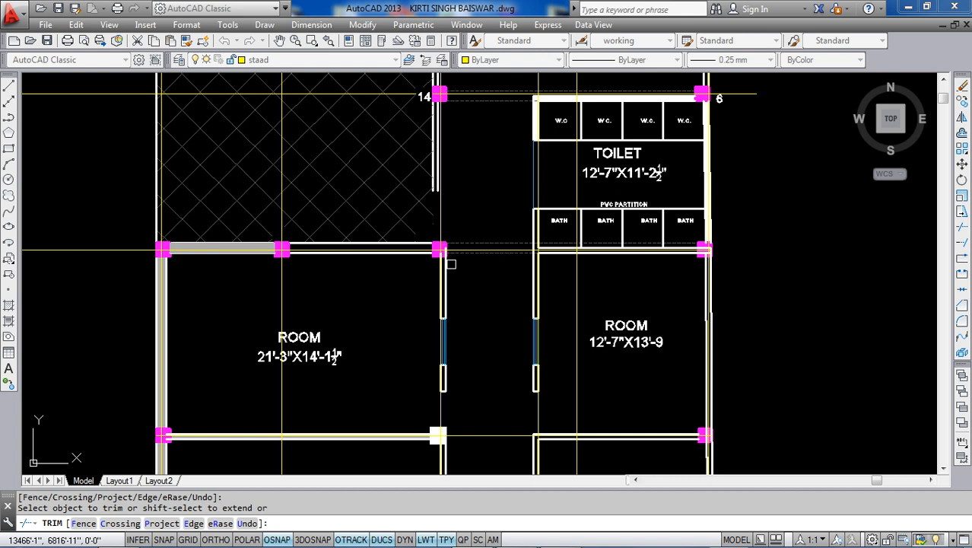
{"action": "scroll", "coordinate": [179, 245], "scroll_direction": "up", "scroll_amount": 4}
{"action": "scroll", "coordinate": [136, 238], "scroll_direction": "up", "scroll_amount": 4}
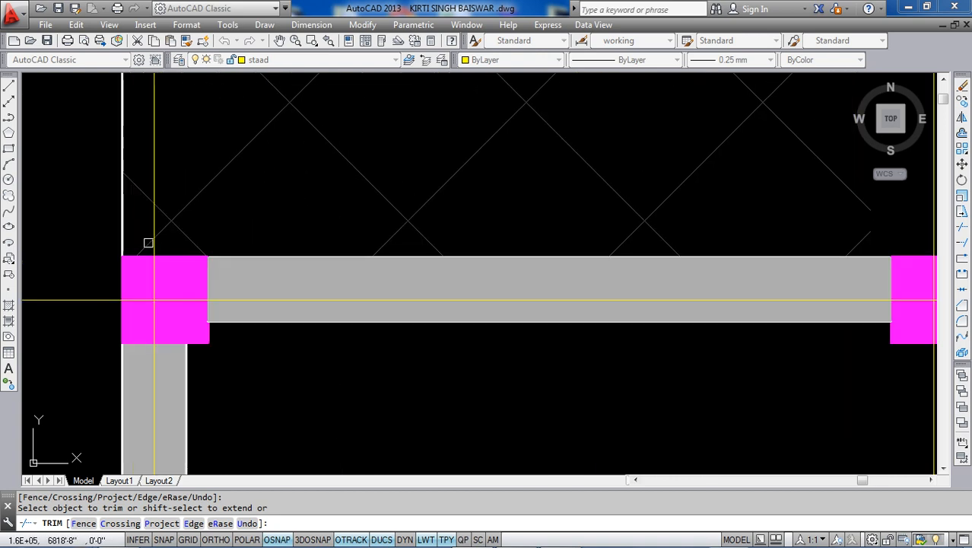
{"action": "scroll", "coordinate": [150, 246], "scroll_direction": "down", "scroll_amount": 5}
{"action": "scroll", "coordinate": [357, 255], "scroll_direction": "up", "scroll_amount": 5}
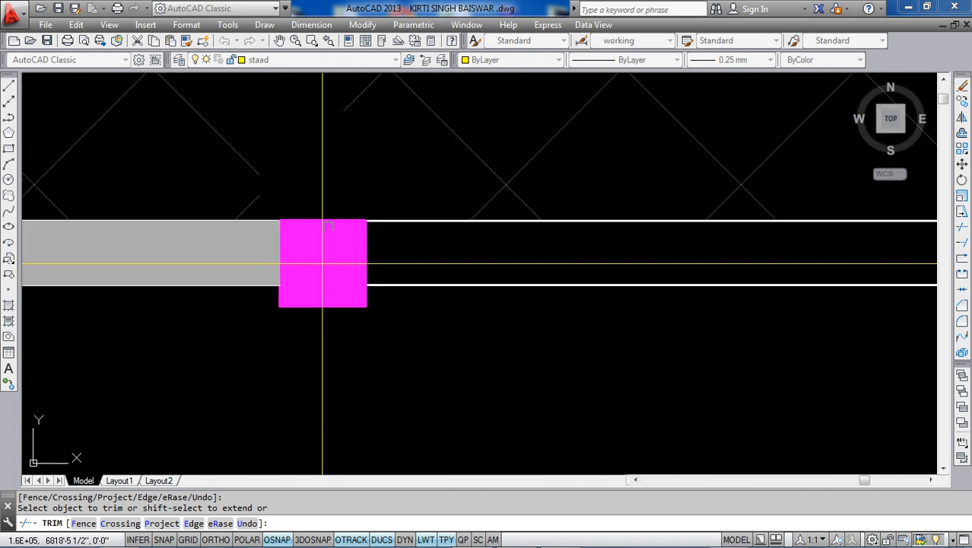
{"action": "scroll", "coordinate": [320, 209], "scroll_direction": "down", "scroll_amount": 8}
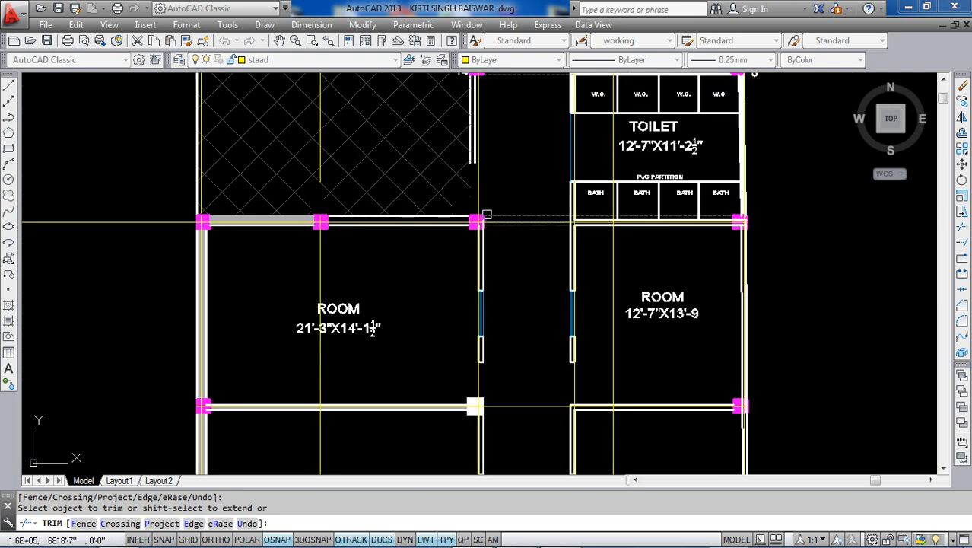
- Trim the vertical construction line above the staircase's upper-left column
{"action": "scroll", "coordinate": [465, 243], "scroll_direction": "down", "scroll_amount": 2}
{"action": "middle_click_drag", "start_coordinate": [537, 398], "coordinate": [525, 196]}
{"action": "scroll", "coordinate": [526, 230], "scroll_direction": "up", "scroll_amount": 6}
{"action": "scroll", "coordinate": [496, 160], "scroll_direction": "up", "scroll_amount": 2}
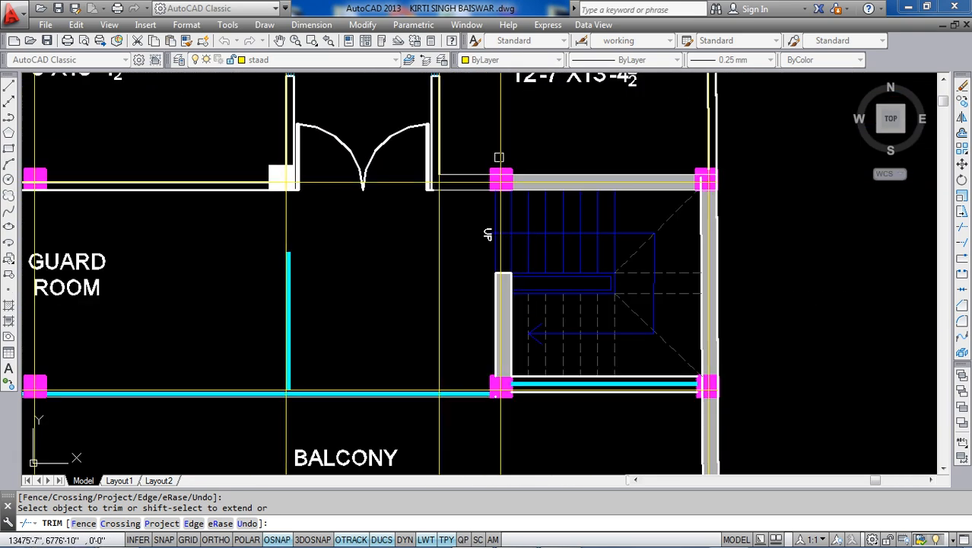
{"action": "scroll", "coordinate": [502, 157], "scroll_direction": "down", "scroll_amount": 4}
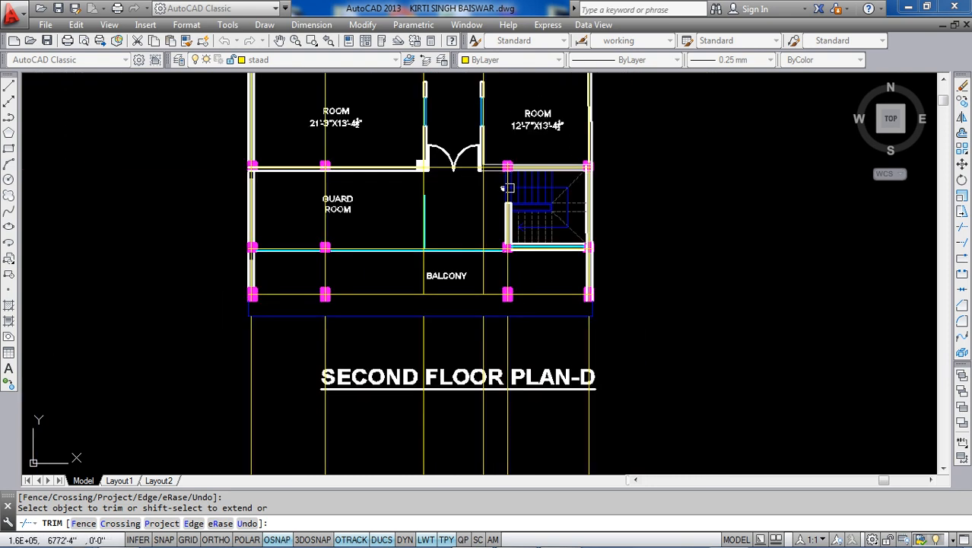
{"action": "scroll", "coordinate": [505, 307], "scroll_direction": "up", "scroll_amount": 2}
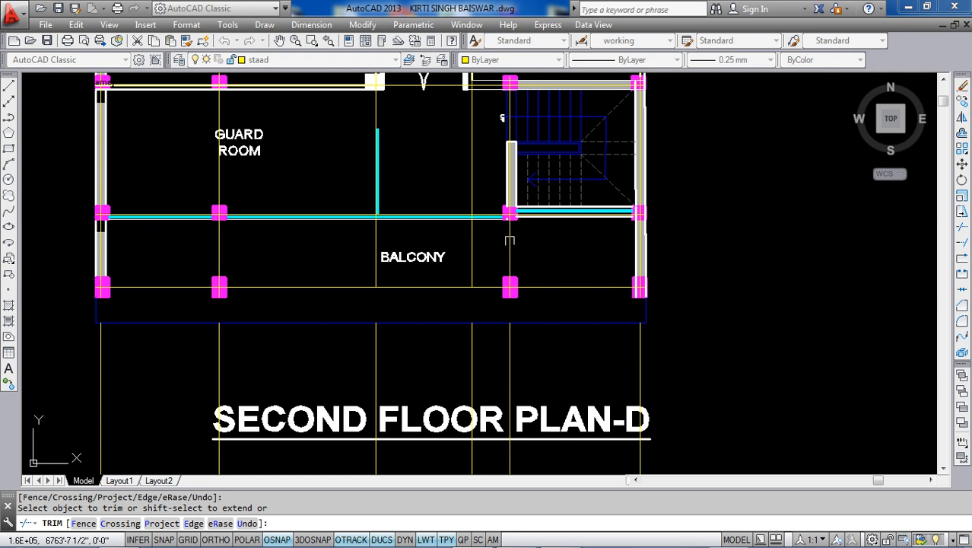
{"action": "scroll", "coordinate": [507, 234], "scroll_direction": "up", "scroll_amount": 3}
{"action": "scroll", "coordinate": [514, 327], "scroll_direction": "down", "scroll_amount": 5}
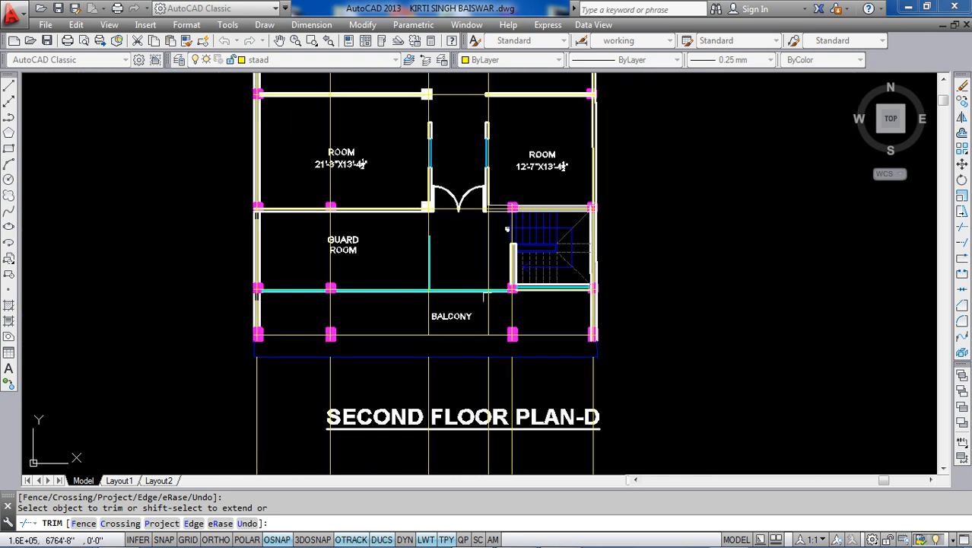
{"action": "scroll", "coordinate": [487, 215], "scroll_direction": "up", "scroll_amount": 7}
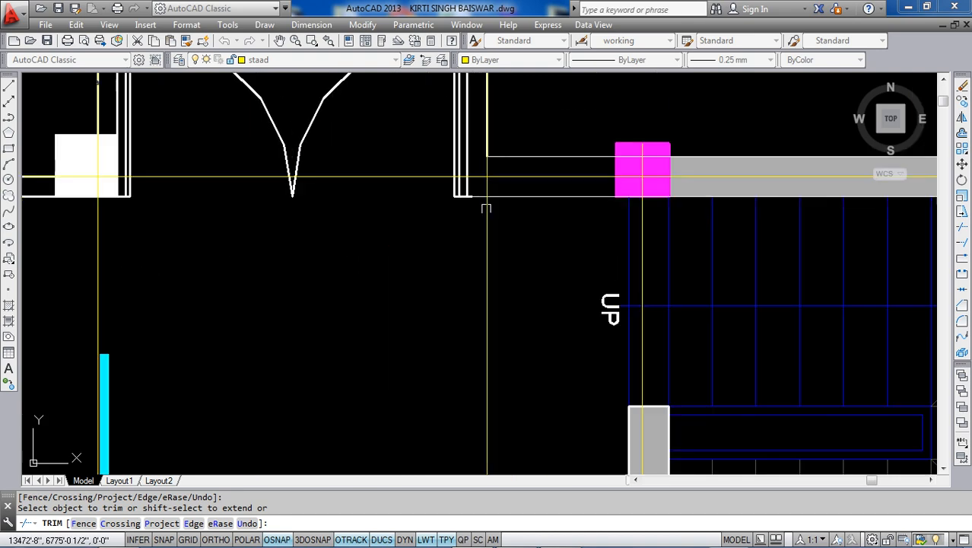
{"action": "scroll", "coordinate": [488, 190], "scroll_direction": "down", "scroll_amount": 5}
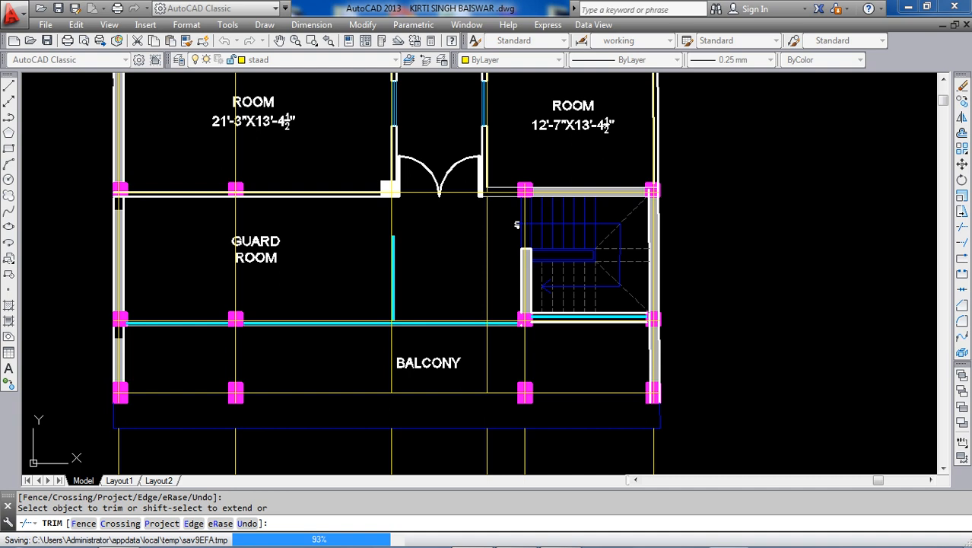
- Erase the leftover construction lines outside the second floor plan: those running across the other plans and those extending below it
{"action": "key", "text": "Escape"}
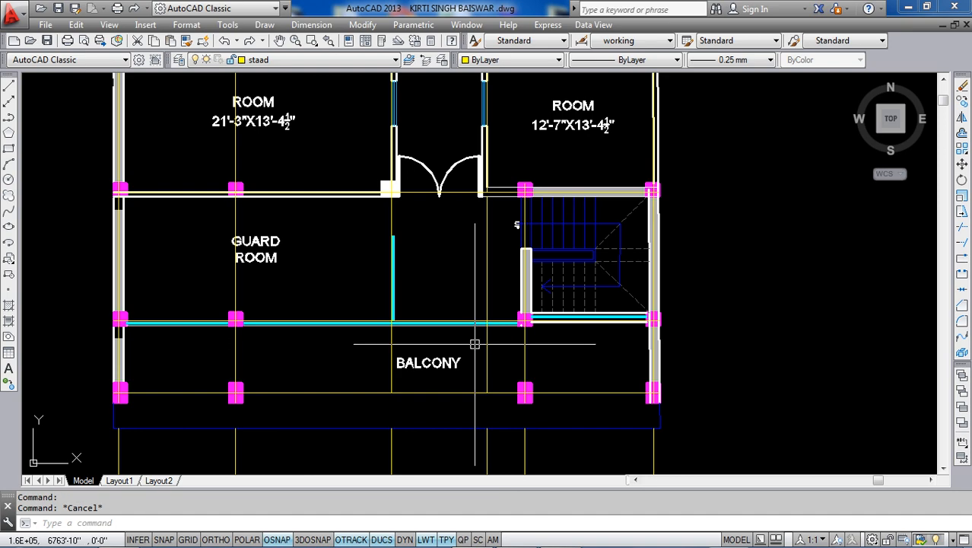
{"action": "scroll", "coordinate": [475, 344], "scroll_direction": "down", "scroll_amount": 8}
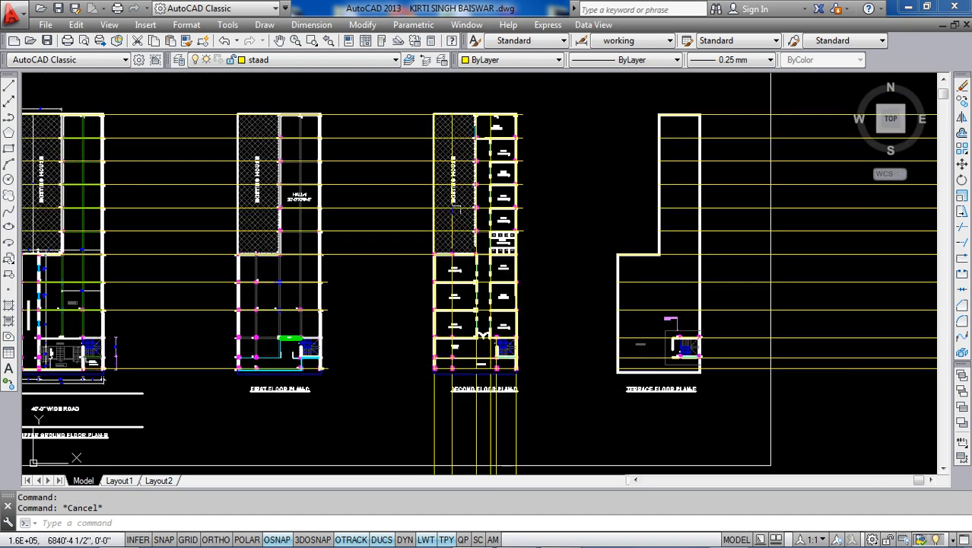
{"action": "left_click", "coordinate": [401, 91]}
{"action": "left_click", "coordinate": [373, 272]}
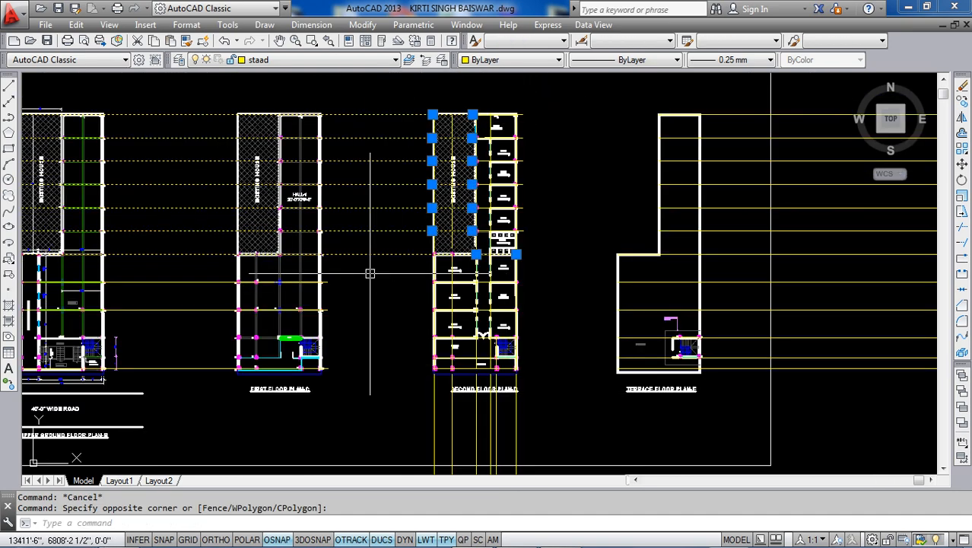
{"action": "left_click", "coordinate": [554, 412]}
{"action": "left_click", "coordinate": [423, 417]}
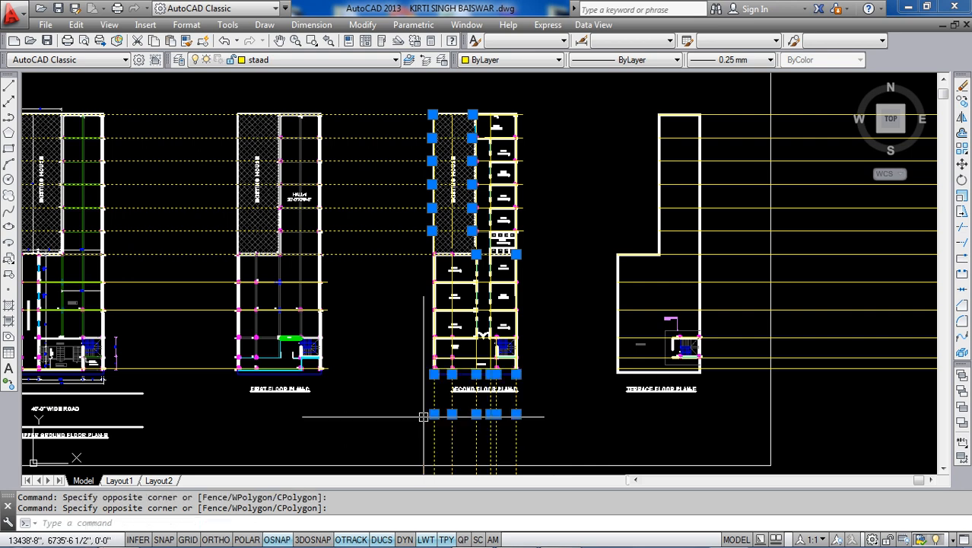
{"action": "scroll", "coordinate": [674, 282], "scroll_direction": "down", "scroll_amount": 5}
{"action": "left_click", "coordinate": [808, 179]}
{"action": "left_click", "coordinate": [644, 353]}
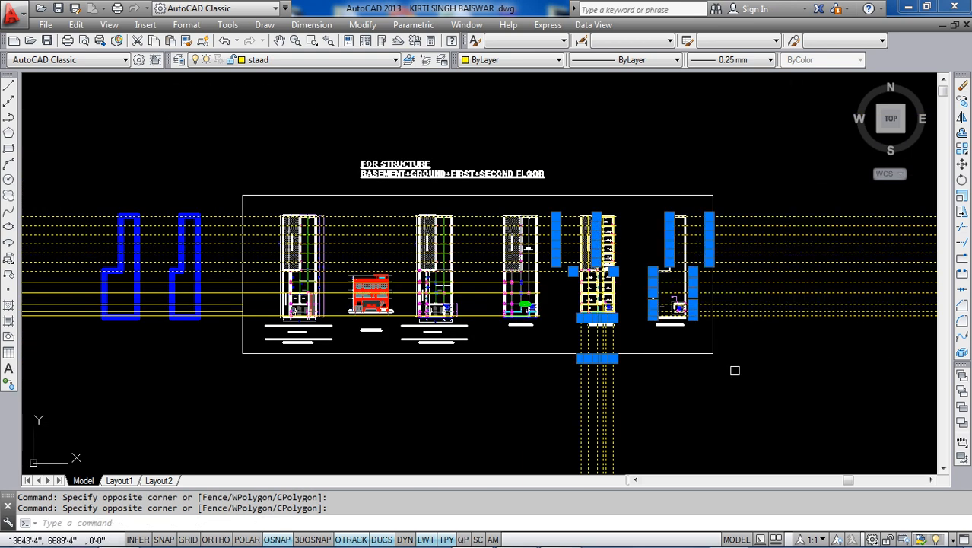
{"action": "scroll", "coordinate": [154, 242], "scroll_direction": "down", "scroll_amount": 4}
{"action": "left_click", "coordinate": [108, 222]}
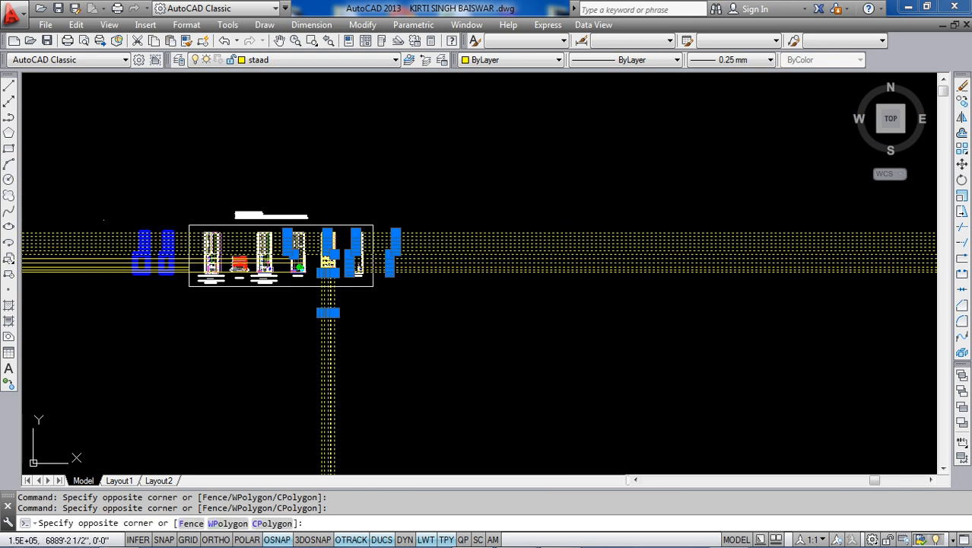
{"action": "left_click", "coordinate": [52, 309]}
{"action": "key", "text": "Delete"}
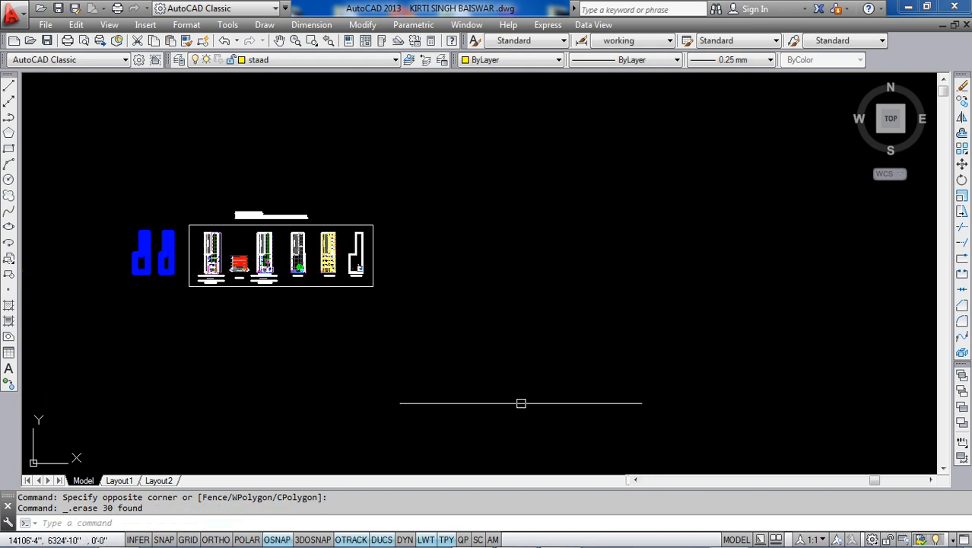
- Erase the leftover vertical construction line in the existing house hatch above the 21'-3"X14'-1½" room's middle column
{"action": "scroll", "coordinate": [287, 238], "scroll_direction": "up", "scroll_amount": 10}
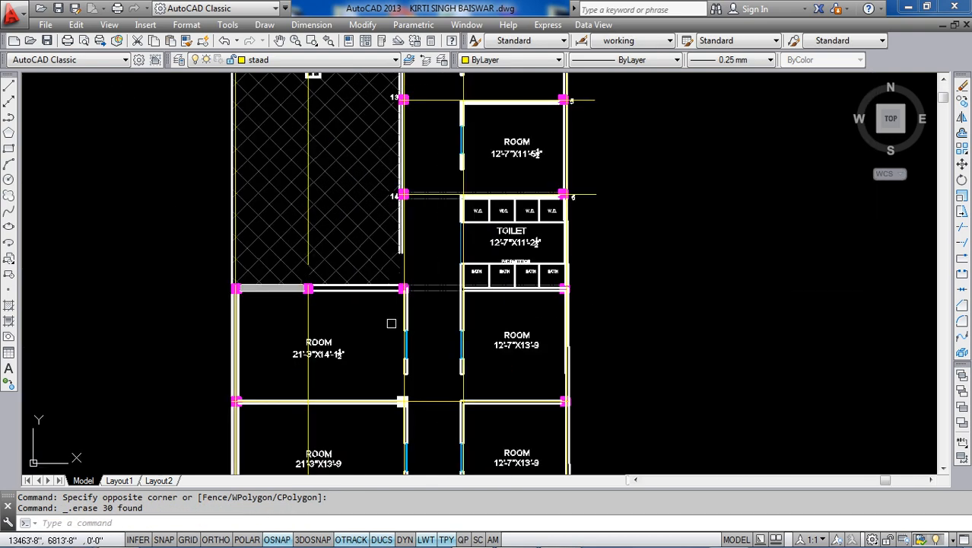
{"action": "scroll", "coordinate": [316, 264], "scroll_direction": "up", "scroll_amount": 5}
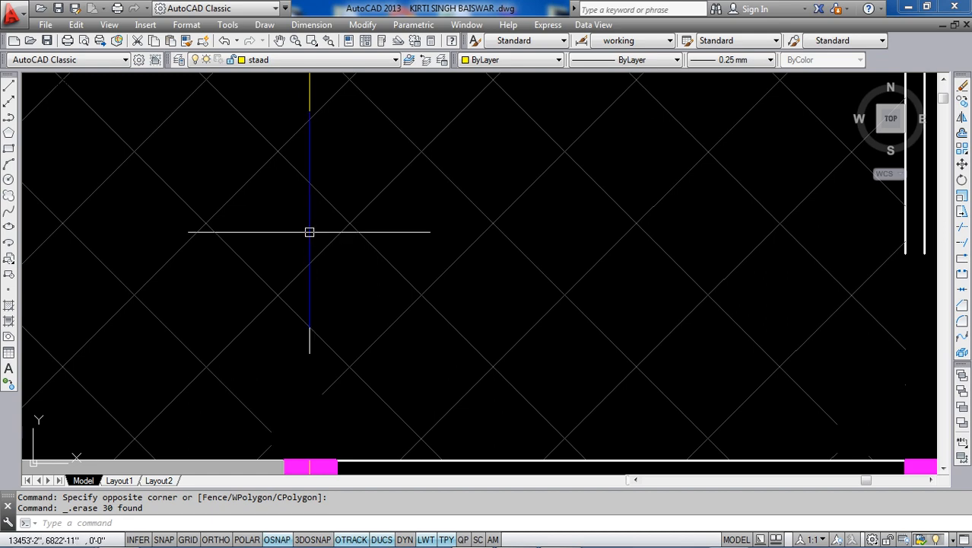
{"action": "left_click", "coordinate": [309, 231]}
{"action": "key", "text": "Delete"}
{"action": "scroll", "coordinate": [365, 272], "scroll_direction": "down", "scroll_amount": 5}
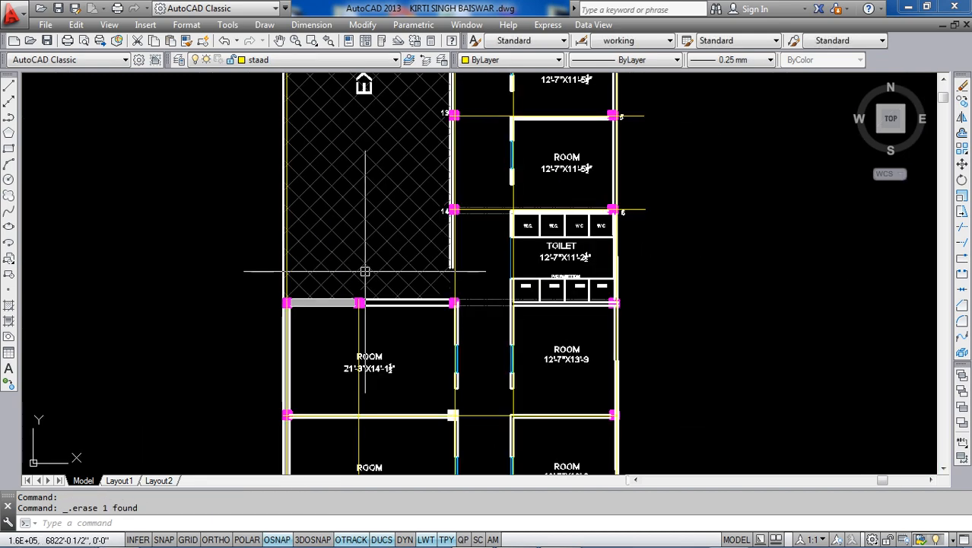
- Trim the vertical construction line above the guard room's upper middle column and erase its remainder through the 21'-3" rooms
{"action": "scroll", "coordinate": [497, 320], "scroll_direction": "down", "scroll_amount": 6}
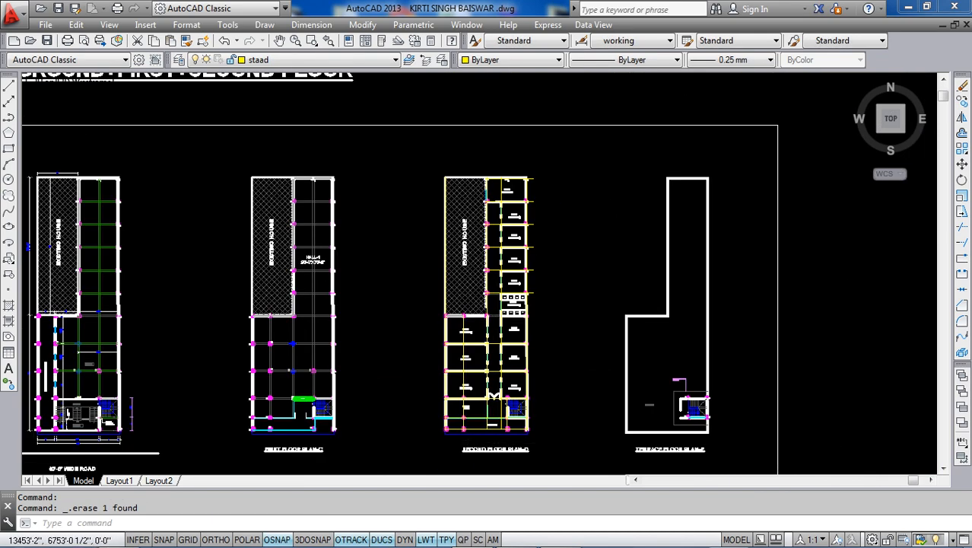
{"action": "scroll", "coordinate": [499, 344], "scroll_direction": "up", "scroll_amount": 6}
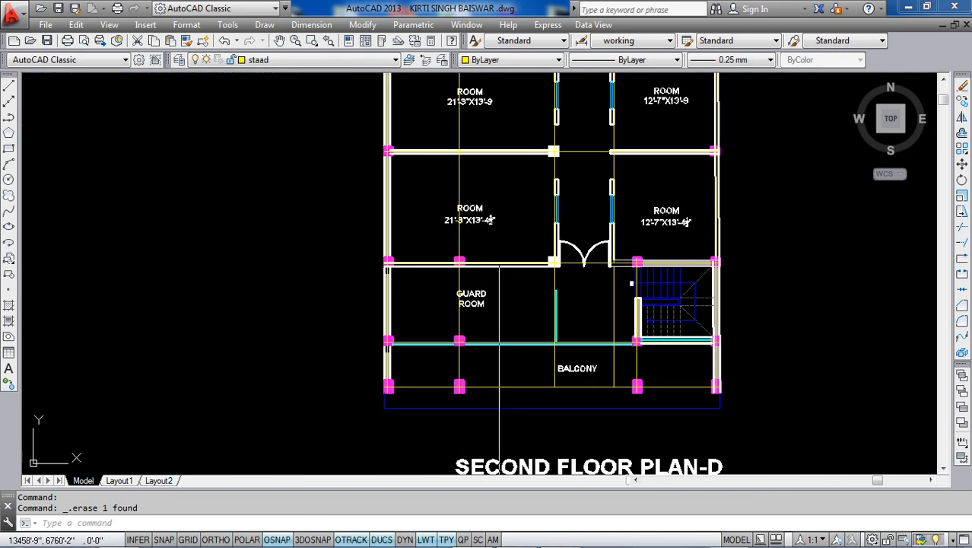
{"action": "left_click", "coordinate": [962, 227]}
{"action": "key", "text": "Return"}
{"action": "scroll", "coordinate": [462, 256], "scroll_direction": "up", "scroll_amount": 4}
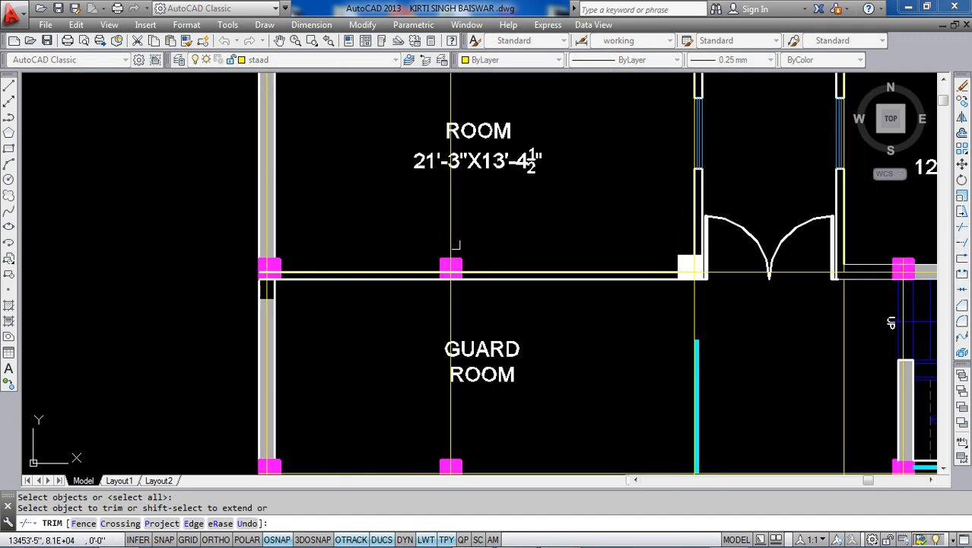
{"action": "scroll", "coordinate": [451, 242], "scroll_direction": "down", "scroll_amount": 4}
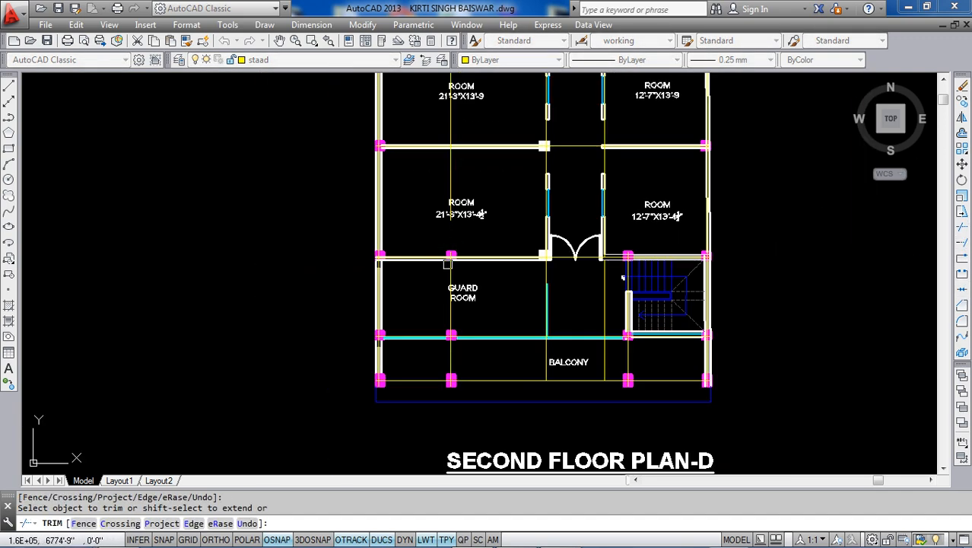
{"action": "middle_click_drag", "start_coordinate": [447, 166], "coordinate": [466, 261]}
{"action": "key", "text": "Escape"}
{"action": "left_click", "coordinate": [469, 216]}
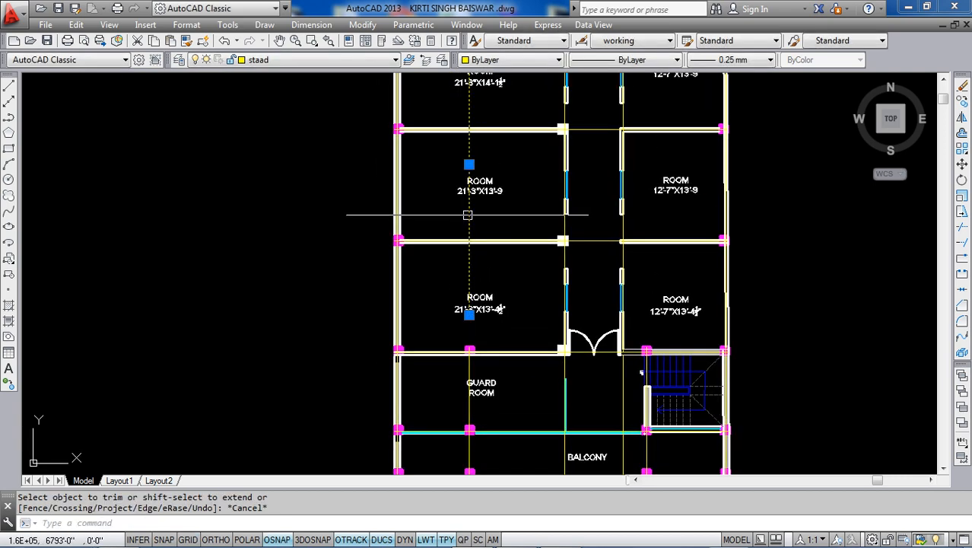
{"action": "key", "text": "Delete"}
- Examine how the construction lines cross at the balcony's outer corner column on the guard room side
{"action": "scroll", "coordinate": [436, 219], "scroll_direction": "down", "scroll_amount": 4}
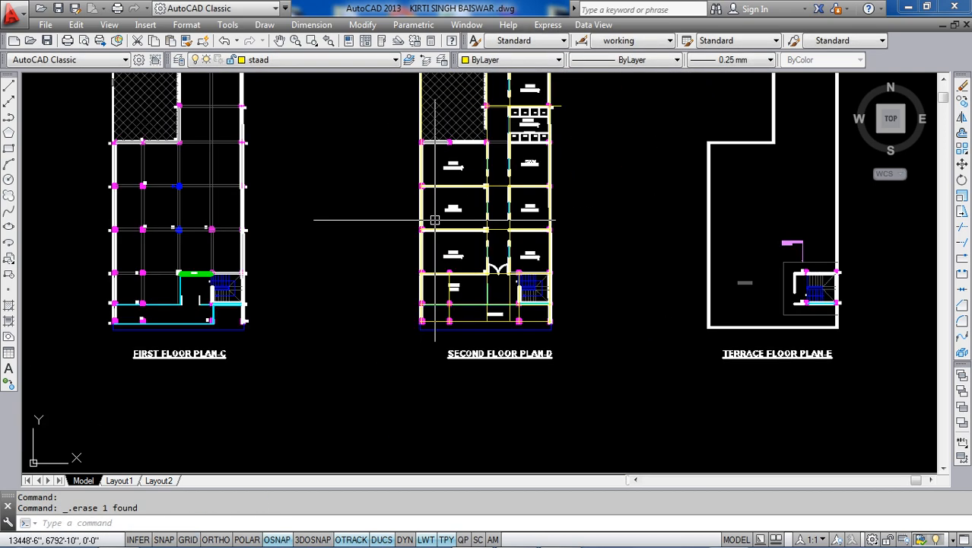
{"action": "scroll", "coordinate": [478, 323], "scroll_direction": "up", "scroll_amount": 10}
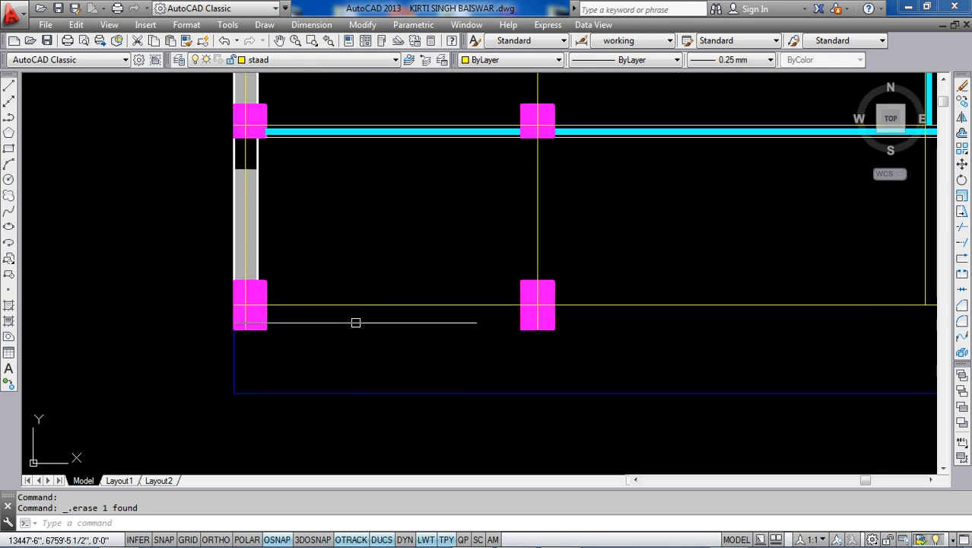
{"action": "scroll", "coordinate": [214, 312], "scroll_direction": "up", "scroll_amount": 4}
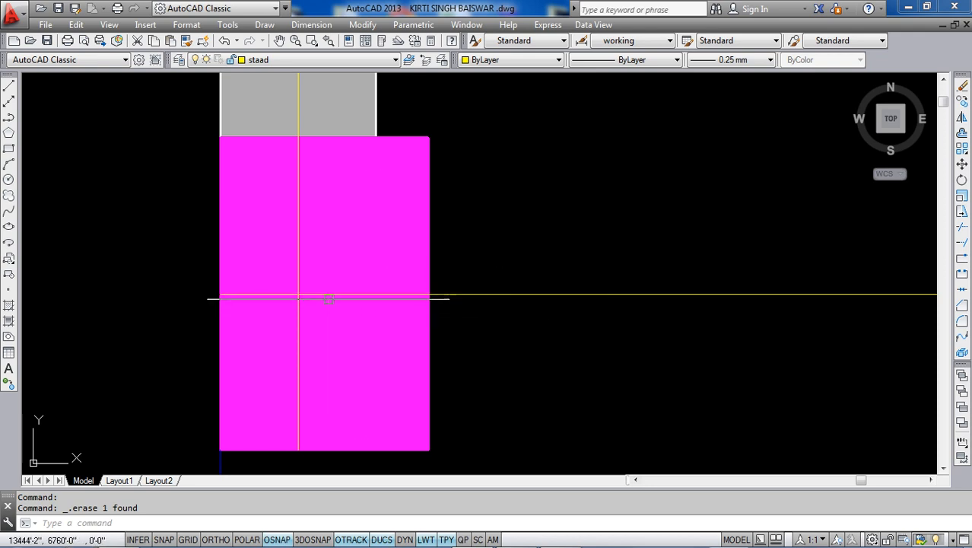
{"action": "scroll", "coordinate": [329, 298], "scroll_direction": "down", "scroll_amount": 2}
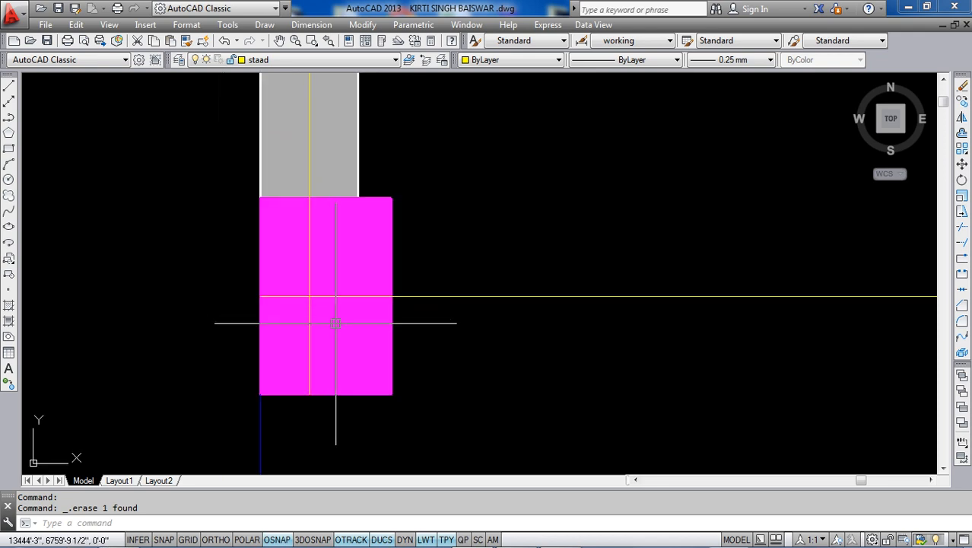
{"action": "scroll", "coordinate": [292, 314], "scroll_direction": "down", "scroll_amount": 2}
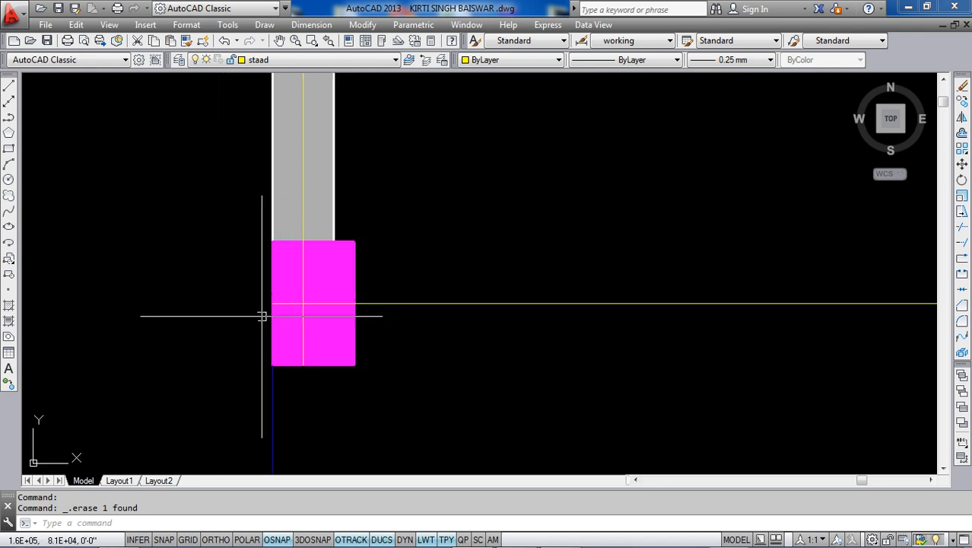
{"action": "scroll", "coordinate": [262, 316], "scroll_direction": "down", "scroll_amount": 3}
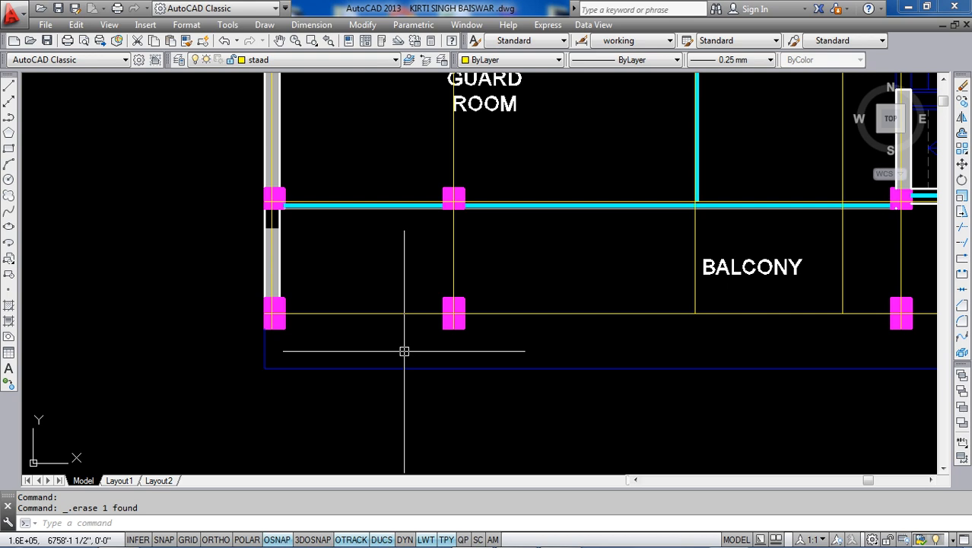
{"action": "middle_click_drag", "start_coordinate": [380, 239], "coordinate": [419, 302]}
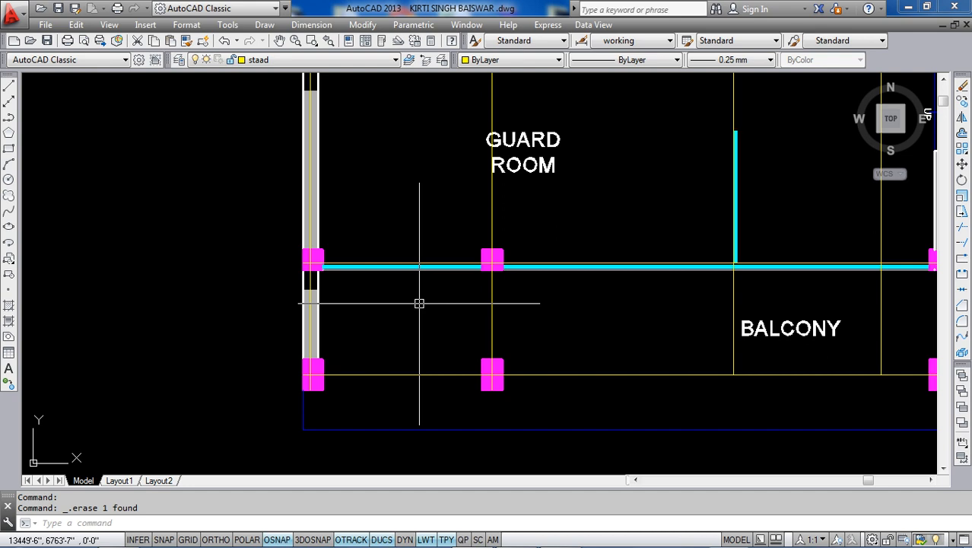
- Turn off all layers except the current staad layer, keeping staad on
{"action": "left_click", "coordinate": [180, 61]}
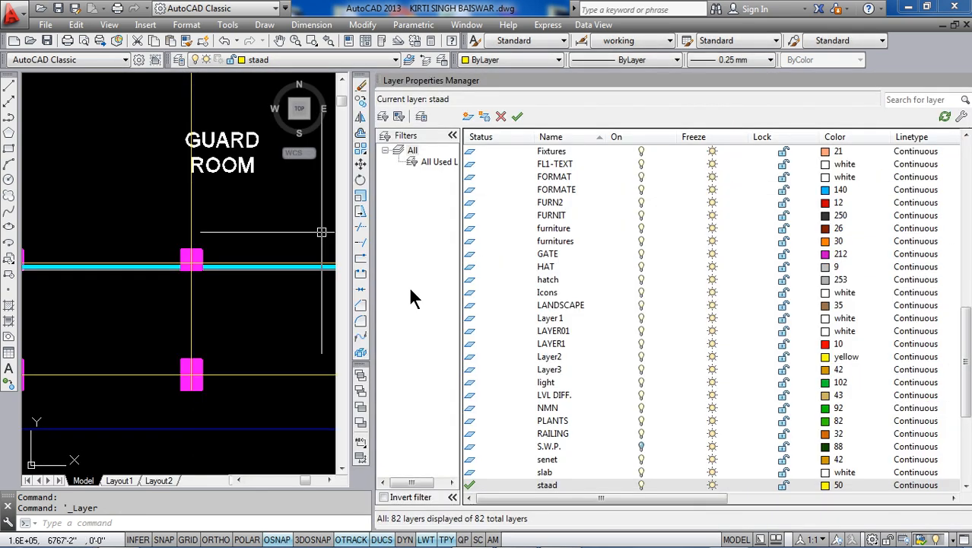
{"action": "left_click", "coordinate": [641, 344]}
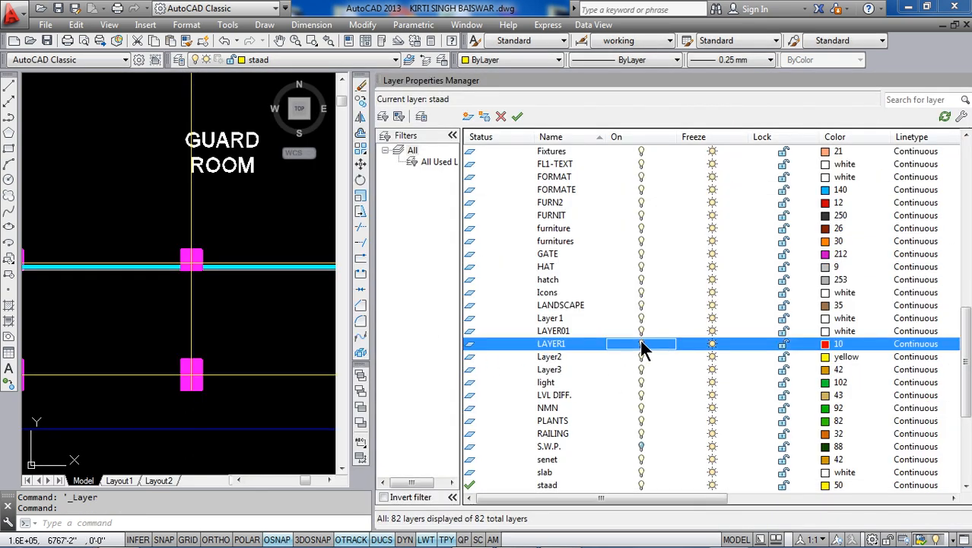
{"action": "key", "text": "ctrl+a"}
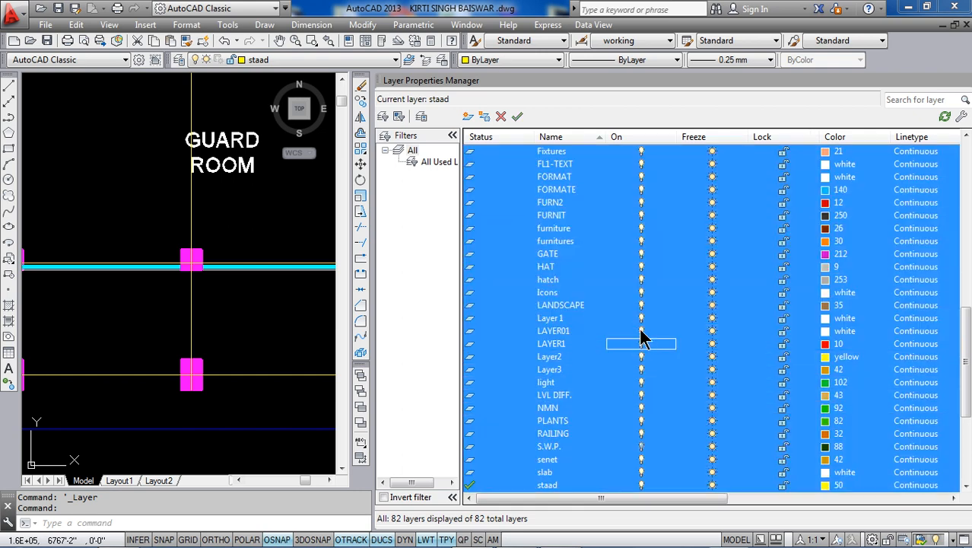
{"action": "left_click", "coordinate": [640, 331]}
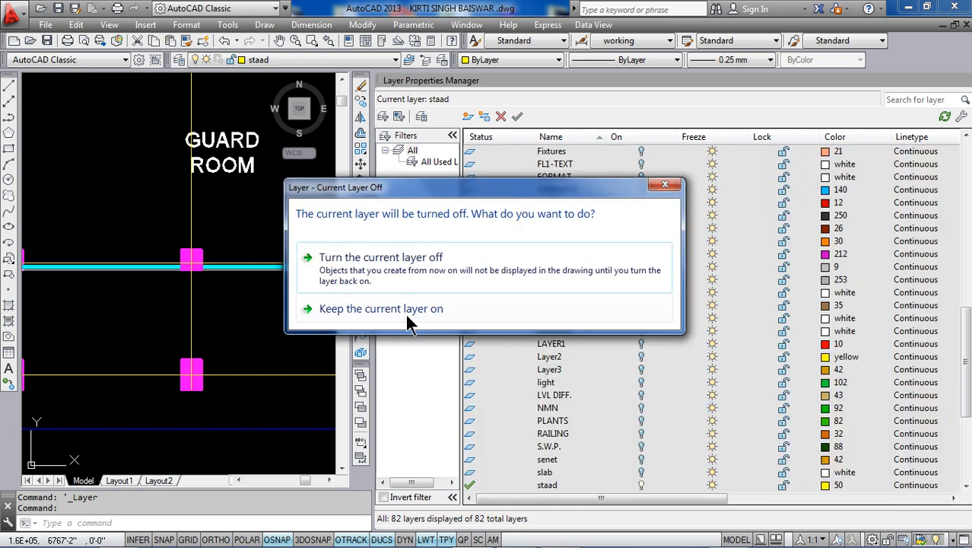
{"action": "left_click", "coordinate": [407, 319]}
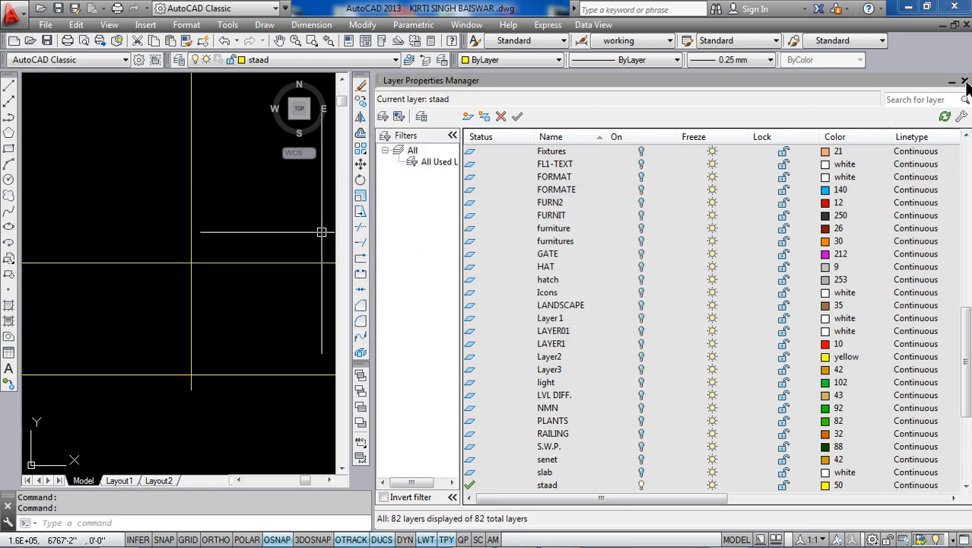
{"action": "left_click", "coordinate": [965, 81]}
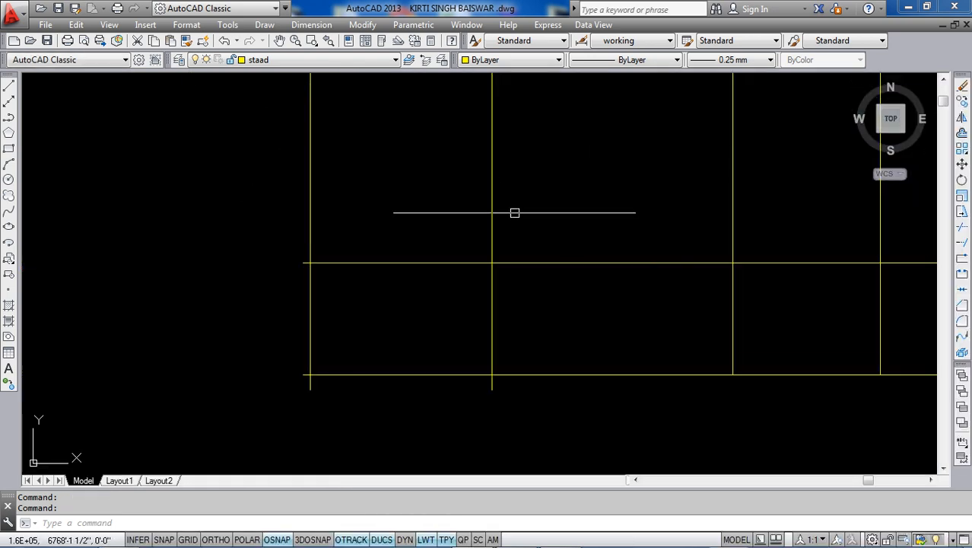
- Trim the leftmost vertical line above the wide lower block's top edge so the block's upper-left corner is clean
{"action": "scroll", "coordinate": [373, 321], "scroll_direction": "down", "scroll_amount": 3}
{"action": "scroll", "coordinate": [373, 320], "scroll_direction": "down", "scroll_amount": 3}
{"action": "scroll", "coordinate": [387, 287], "scroll_direction": "up", "scroll_amount": 6}
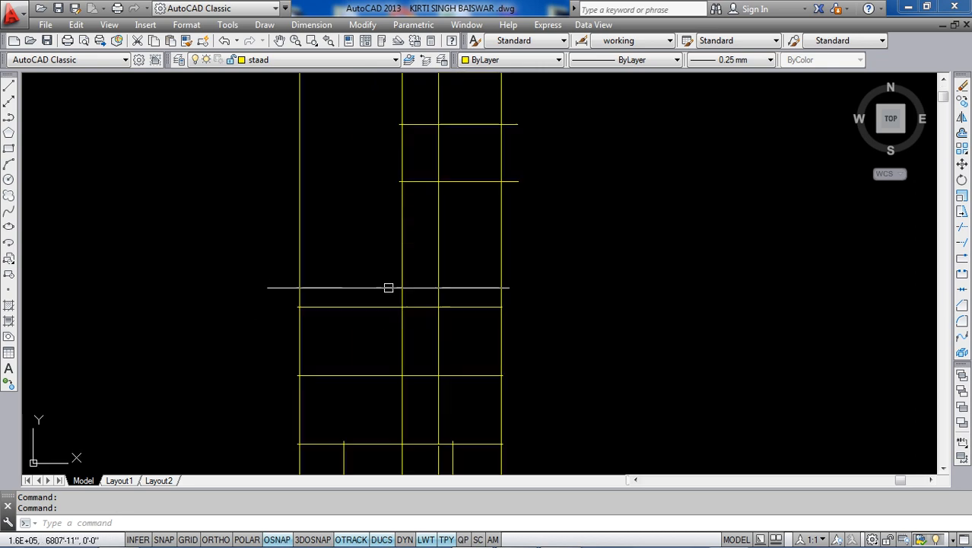
{"action": "scroll", "coordinate": [382, 300], "scroll_direction": "down", "scroll_amount": 2}
{"action": "scroll", "coordinate": [539, 318], "scroll_direction": "down", "scroll_amount": 4}
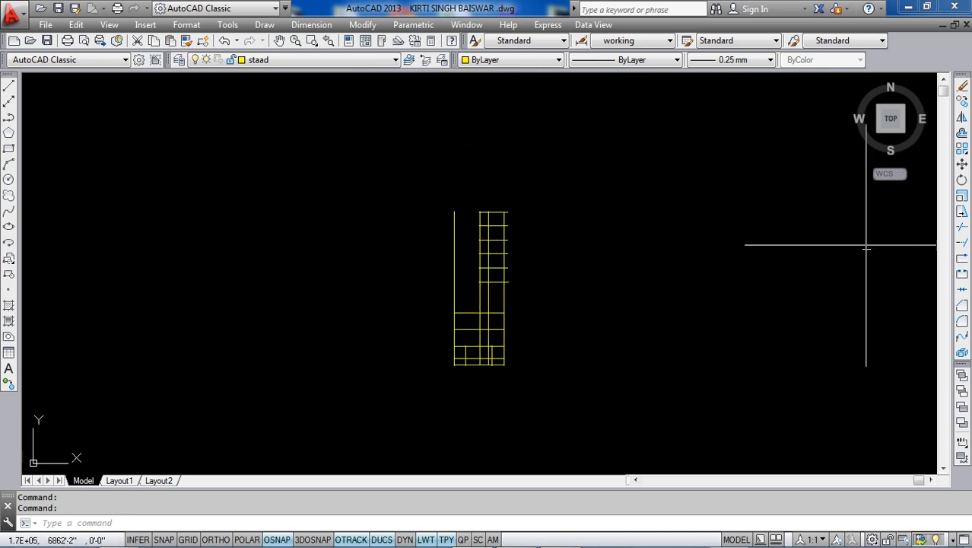
{"action": "left_click", "coordinate": [963, 229]}
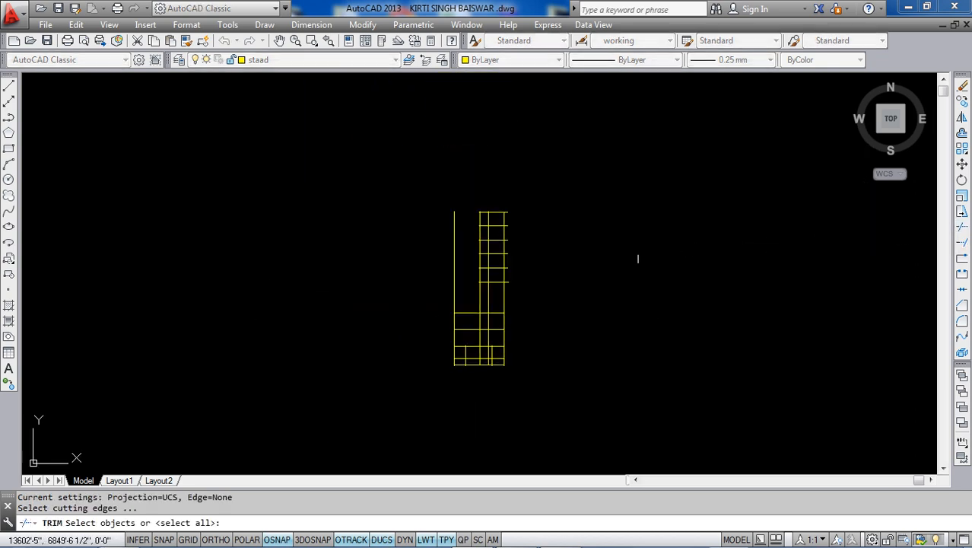
{"action": "key", "text": "Return"}
{"action": "scroll", "coordinate": [440, 321], "scroll_direction": "up", "scroll_amount": 5}
{"action": "scroll", "coordinate": [523, 236], "scroll_direction": "up", "scroll_amount": 4}
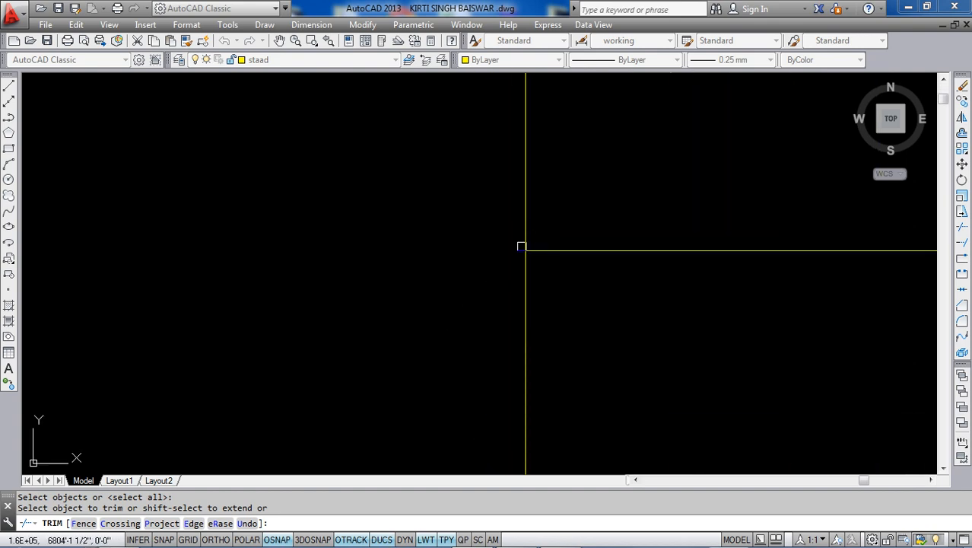
{"action": "left_click", "coordinate": [524, 243]}
{"action": "scroll", "coordinate": [518, 253], "scroll_direction": "up", "scroll_amount": 2}
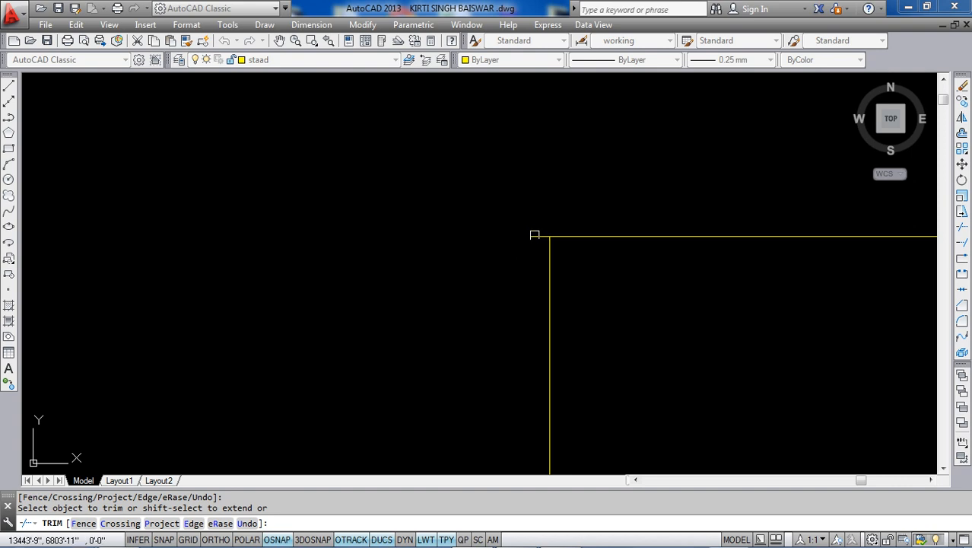
{"action": "scroll", "coordinate": [535, 235], "scroll_direction": "down", "scroll_amount": 4}
- Trim the overhanging ends of the lowest horizontal line in the narrow upper strip back to its outer verticals
{"action": "scroll", "coordinate": [574, 197], "scroll_direction": "up", "scroll_amount": 5}
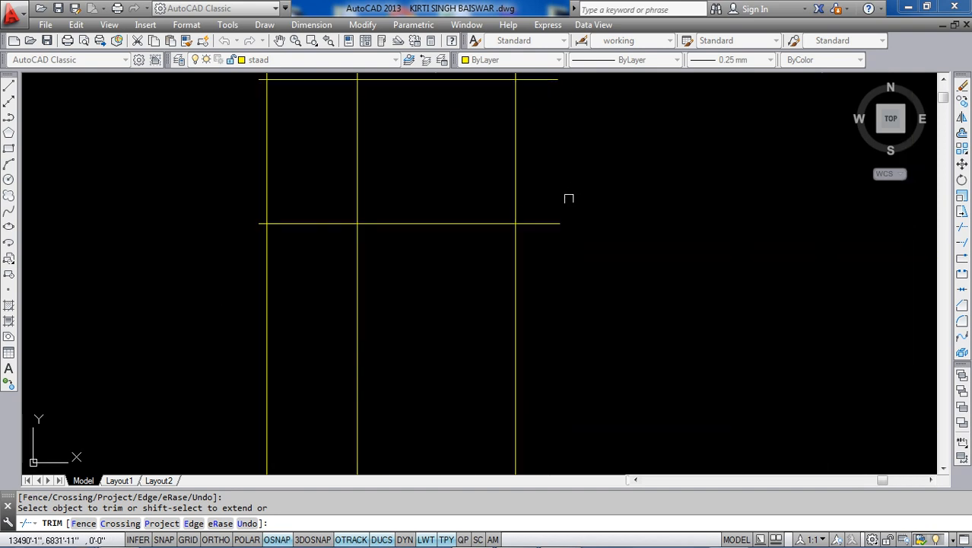
{"action": "scroll", "coordinate": [359, 275], "scroll_direction": "down", "scroll_amount": 3}
{"action": "scroll", "coordinate": [347, 250], "scroll_direction": "up", "scroll_amount": 3}
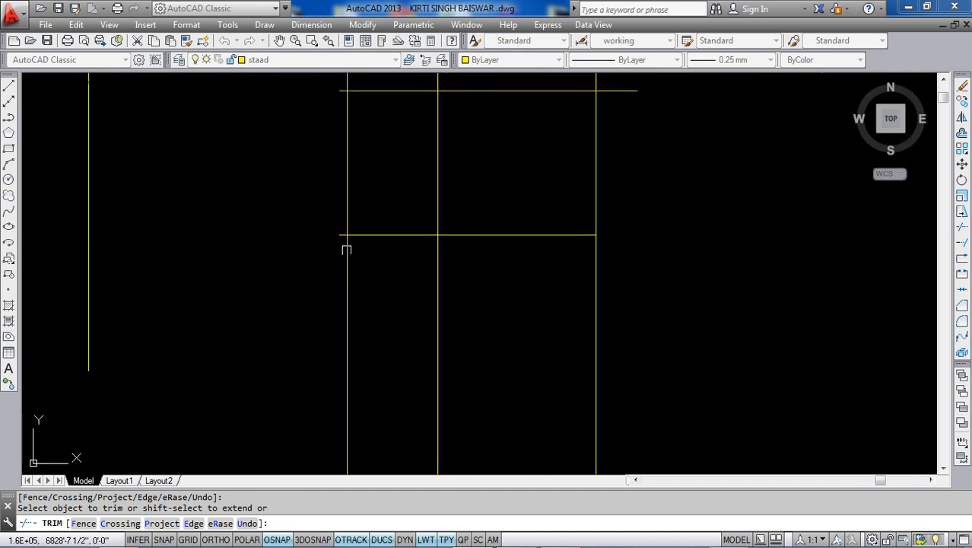
{"action": "scroll", "coordinate": [451, 168], "scroll_direction": "down", "scroll_amount": 6}
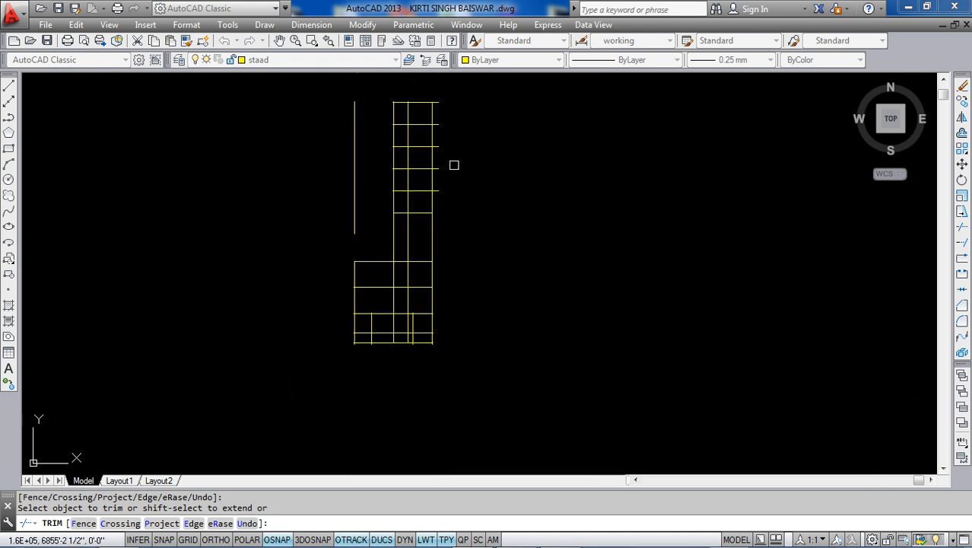
- Trim all line ends projecting beyond the narrow strip's topmost bay, including the stubs above its top edge
{"action": "scroll", "coordinate": [441, 161], "scroll_direction": "up", "scroll_amount": 5}
{"action": "left_click", "coordinate": [454, 106]}
{"action": "left_click", "coordinate": [439, 144]}
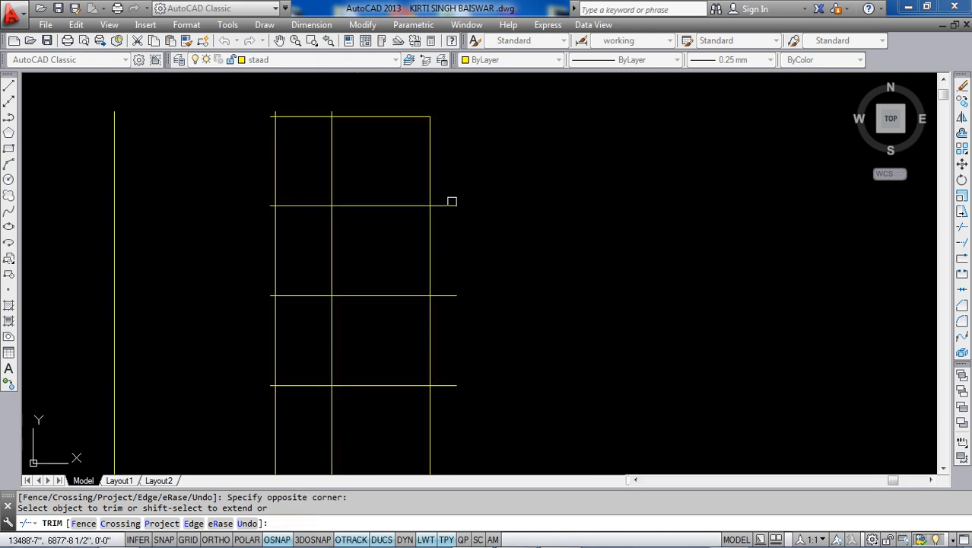
{"action": "left_click", "coordinate": [452, 202]}
{"action": "scroll", "coordinate": [302, 110], "scroll_direction": "up", "scroll_amount": 4}
{"action": "left_click", "coordinate": [375, 105]}
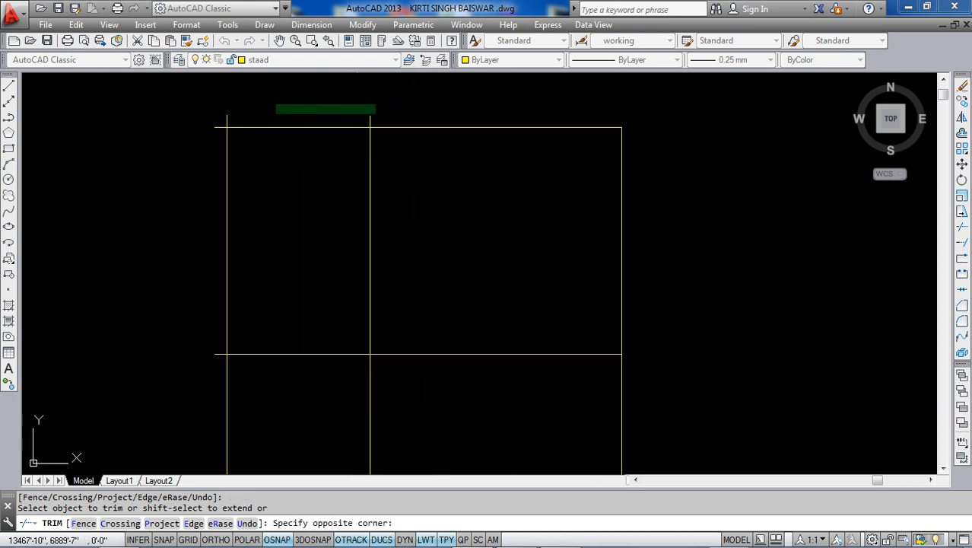
{"action": "left_click", "coordinate": [206, 120]}
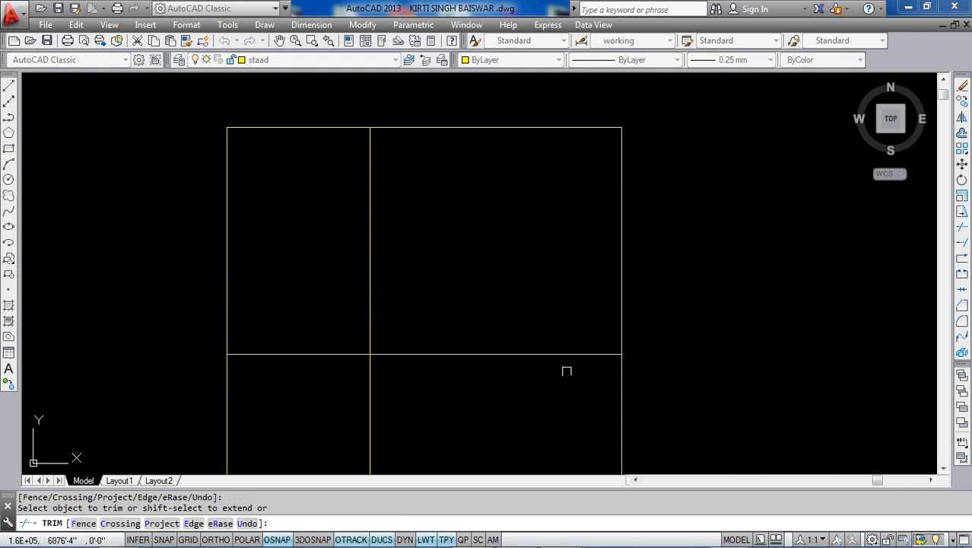
- Trim the three remaining horizontal overhangs past the narrow strip's right vertical with one crossing selection
{"action": "scroll", "coordinate": [510, 315], "scroll_direction": "down", "scroll_amount": 4}
{"action": "scroll", "coordinate": [438, 243], "scroll_direction": "up", "scroll_amount": 2}
{"action": "left_click", "coordinate": [512, 130]}
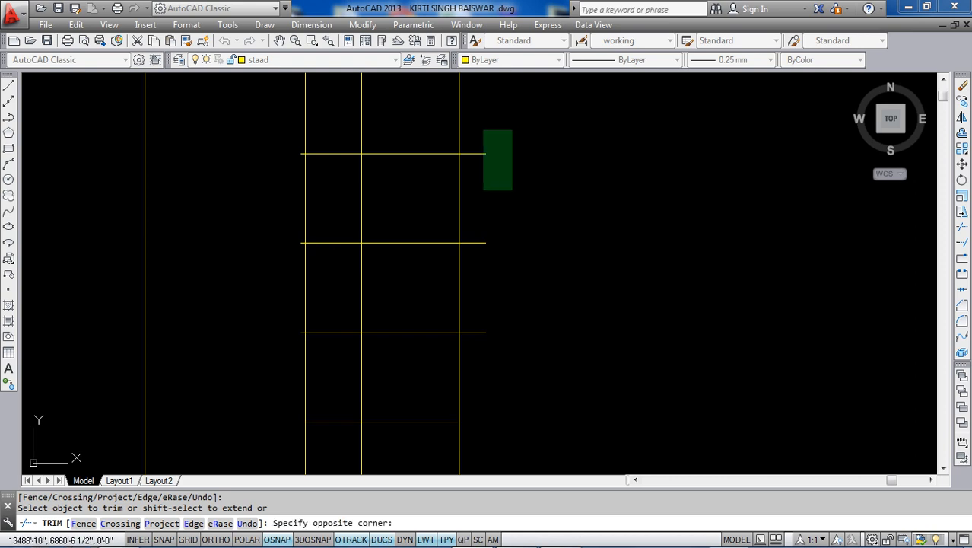
{"action": "left_click", "coordinate": [466, 363]}
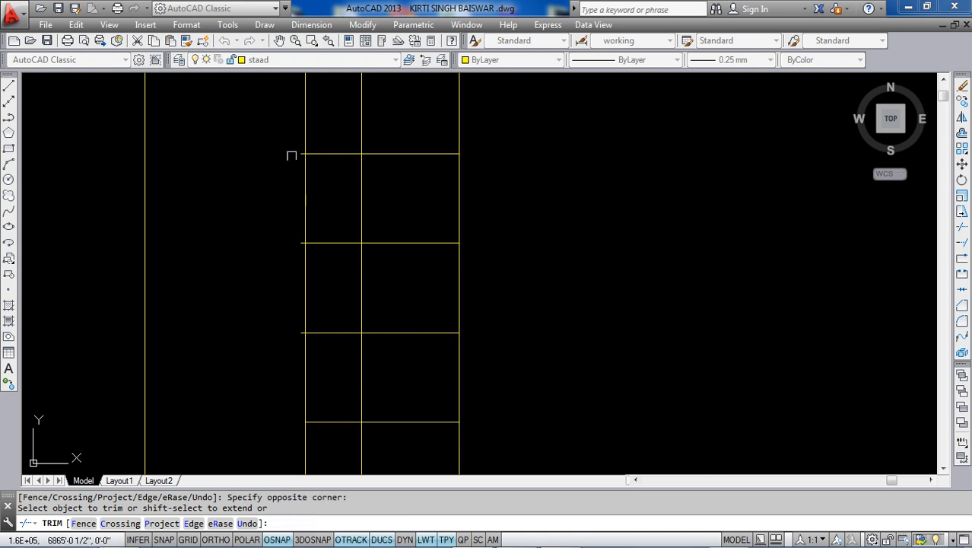
- Trim the remaining horizontal overhangs past the narrow strip's left vertical
{"action": "scroll", "coordinate": [292, 156], "scroll_direction": "up", "scroll_amount": 4}
{"action": "scroll", "coordinate": [306, 190], "scroll_direction": "down", "scroll_amount": 3}
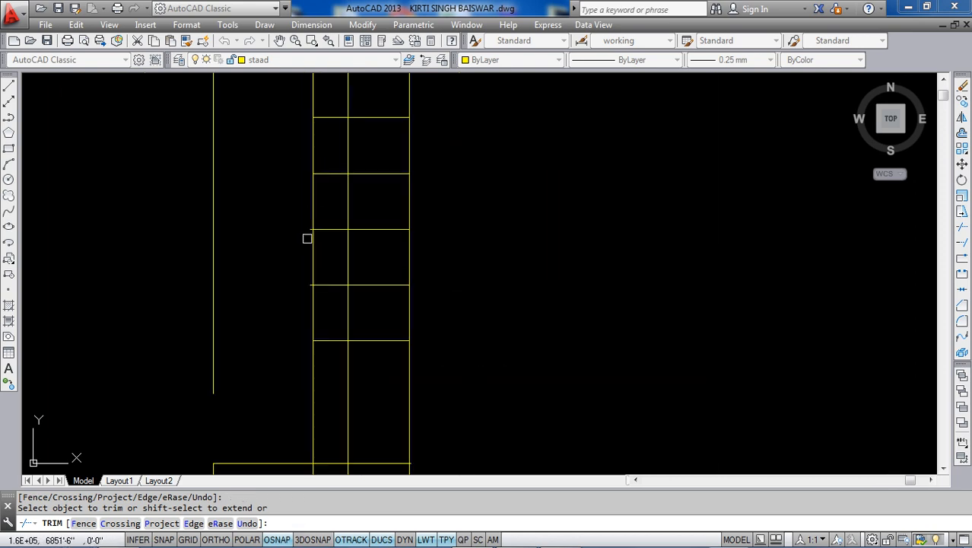
{"action": "scroll", "coordinate": [306, 232], "scroll_direction": "up", "scroll_amount": 5}
{"action": "scroll", "coordinate": [305, 234], "scroll_direction": "down", "scroll_amount": 3}
{"action": "scroll", "coordinate": [325, 288], "scroll_direction": "up", "scroll_amount": 3}
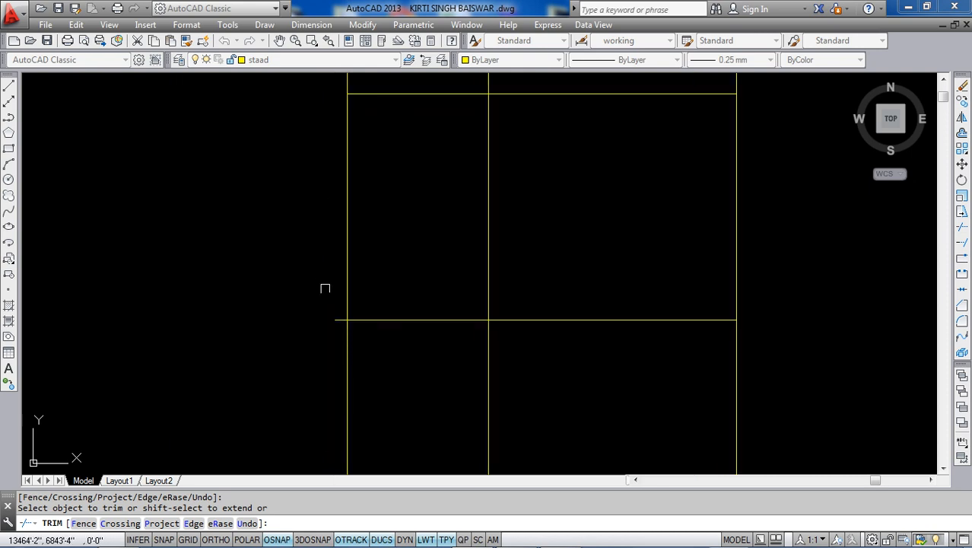
{"action": "scroll", "coordinate": [376, 161], "scroll_direction": "down", "scroll_amount": 4}
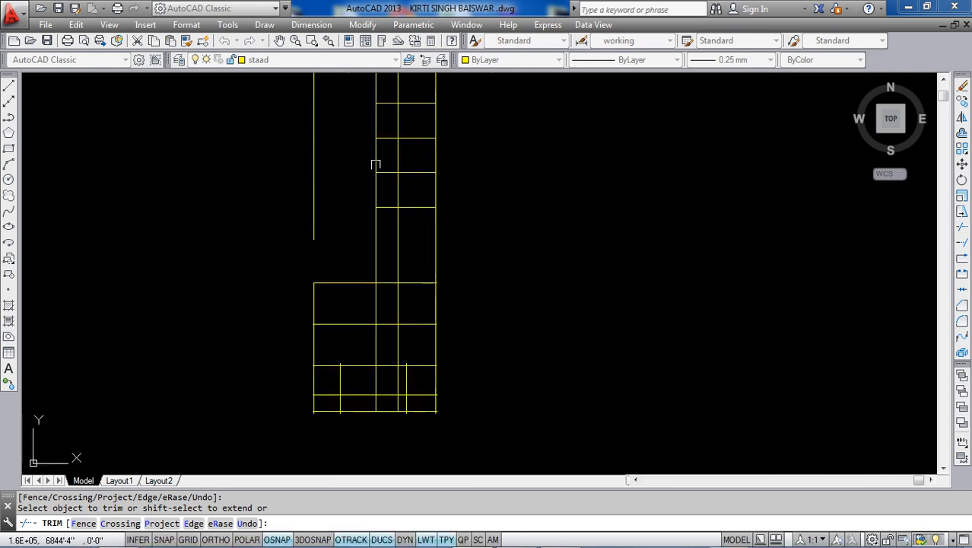
{"action": "scroll", "coordinate": [365, 219], "scroll_direction": "up", "scroll_amount": 3}
{"action": "scroll", "coordinate": [378, 201], "scroll_direction": "down", "scroll_amount": 5}
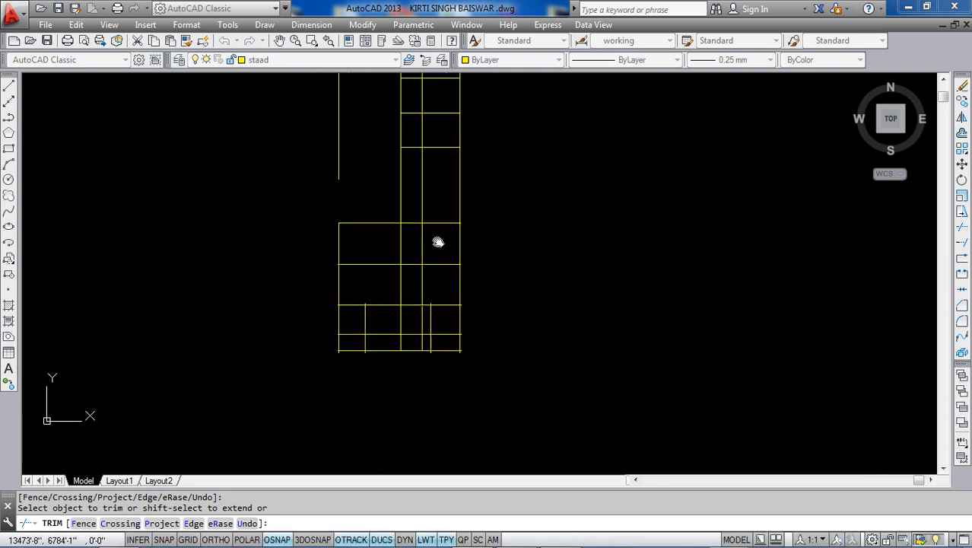
- Trim the two short verticals' upper stubs and both overhanging ends of the horizontal line they meet in the wide block
{"action": "scroll", "coordinate": [413, 224], "scroll_direction": "up", "scroll_amount": 5}
{"action": "scroll", "coordinate": [334, 231], "scroll_direction": "up", "scroll_amount": 2}
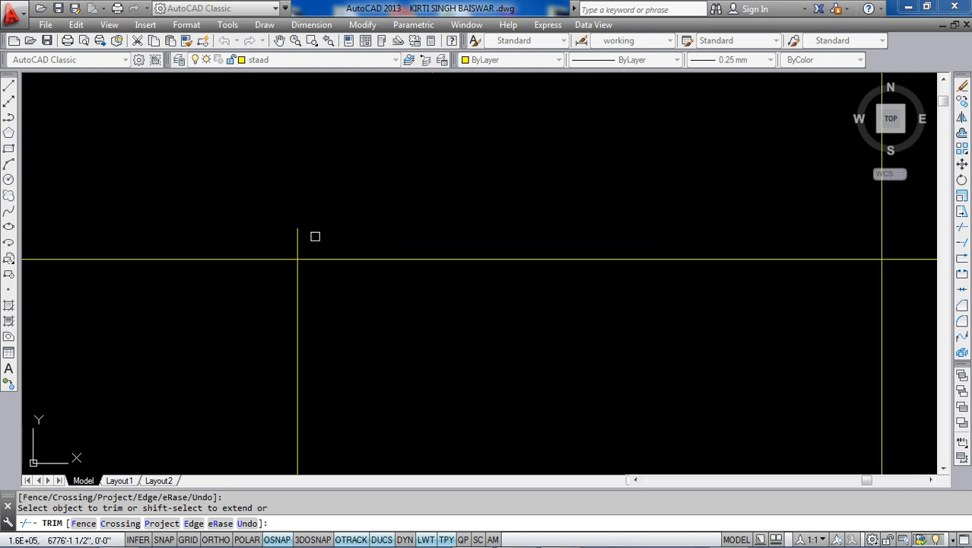
{"action": "scroll", "coordinate": [341, 235], "scroll_direction": "down", "scroll_amount": 4}
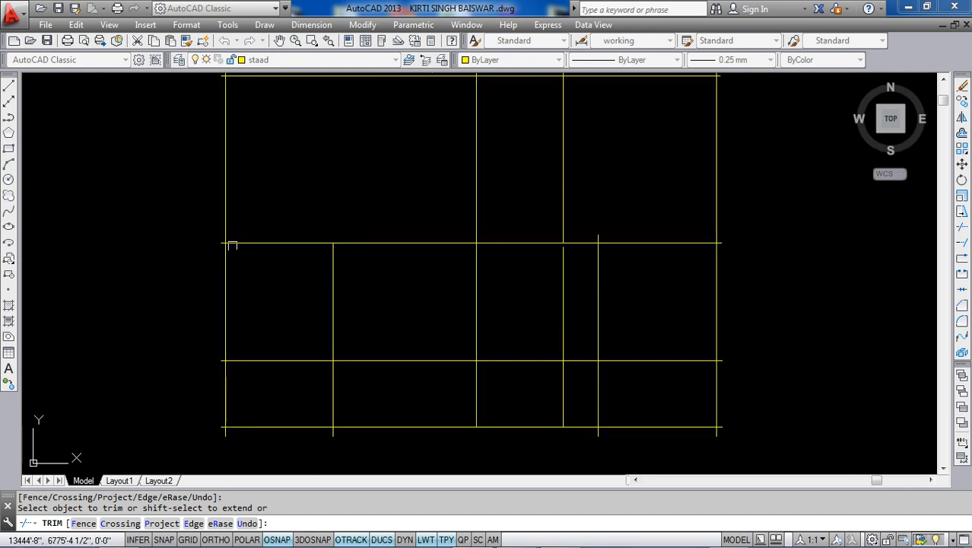
{"action": "scroll", "coordinate": [236, 245], "scroll_direction": "up", "scroll_amount": 4}
{"action": "scroll", "coordinate": [232, 235], "scroll_direction": "up", "scroll_amount": 2}
{"action": "scroll", "coordinate": [289, 239], "scroll_direction": "down", "scroll_amount": 3}
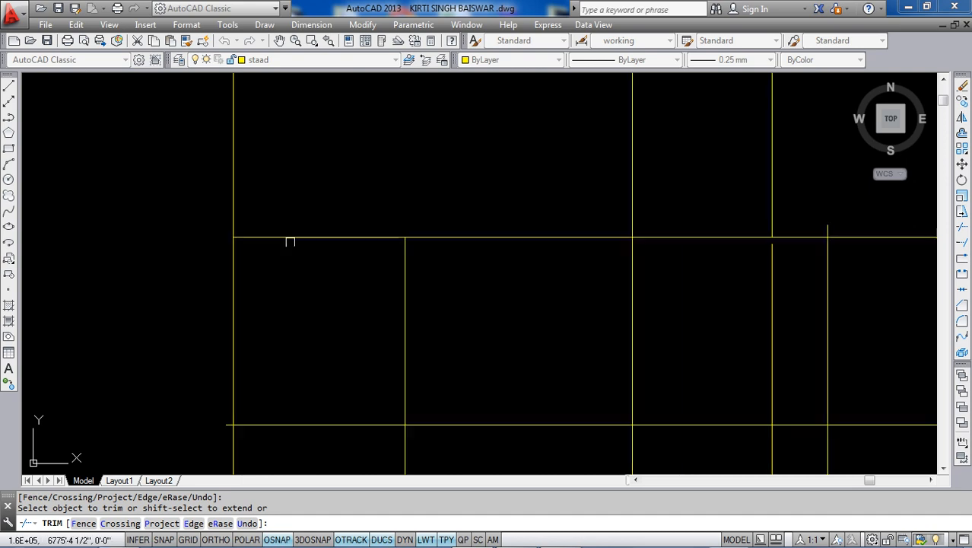
{"action": "scroll", "coordinate": [614, 245], "scroll_direction": "down", "scroll_amount": 2}
{"action": "scroll", "coordinate": [713, 261], "scroll_direction": "up", "scroll_amount": 4}
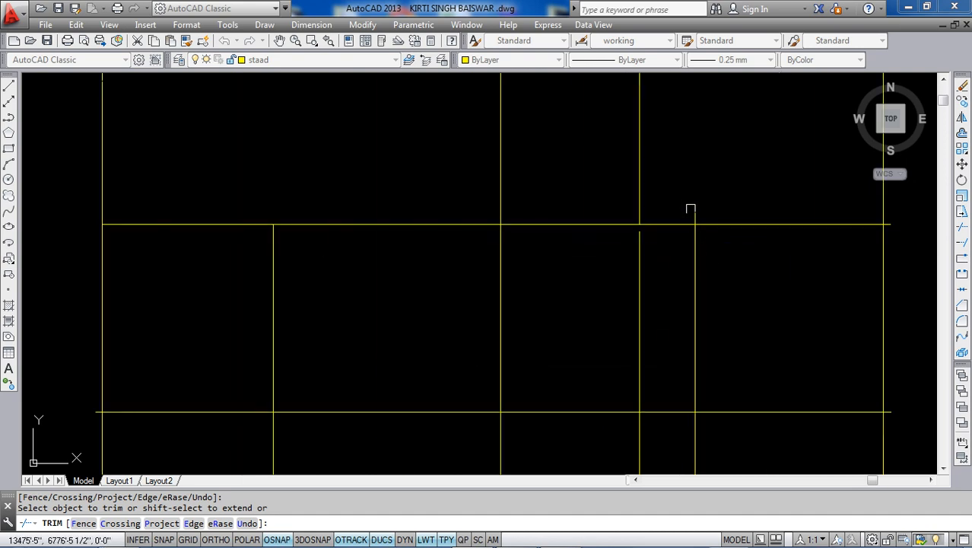
{"action": "scroll", "coordinate": [601, 248], "scroll_direction": "down", "scroll_amount": 2}
{"action": "scroll", "coordinate": [783, 263], "scroll_direction": "up", "scroll_amount": 2}
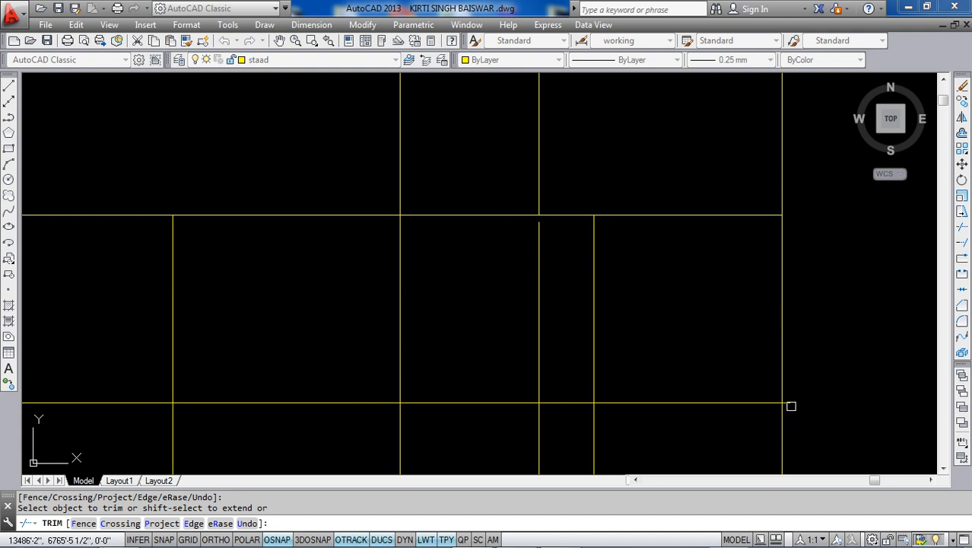
- Trim the right overhangs of the wide block's lowest two horizontals and the stubs below its right corner and right short vertical
{"action": "scroll", "coordinate": [591, 343], "scroll_direction": "down", "scroll_amount": 4}
{"action": "scroll", "coordinate": [700, 337], "scroll_direction": "up", "scroll_amount": 4}
{"action": "scroll", "coordinate": [701, 336], "scroll_direction": "up", "scroll_amount": 2}
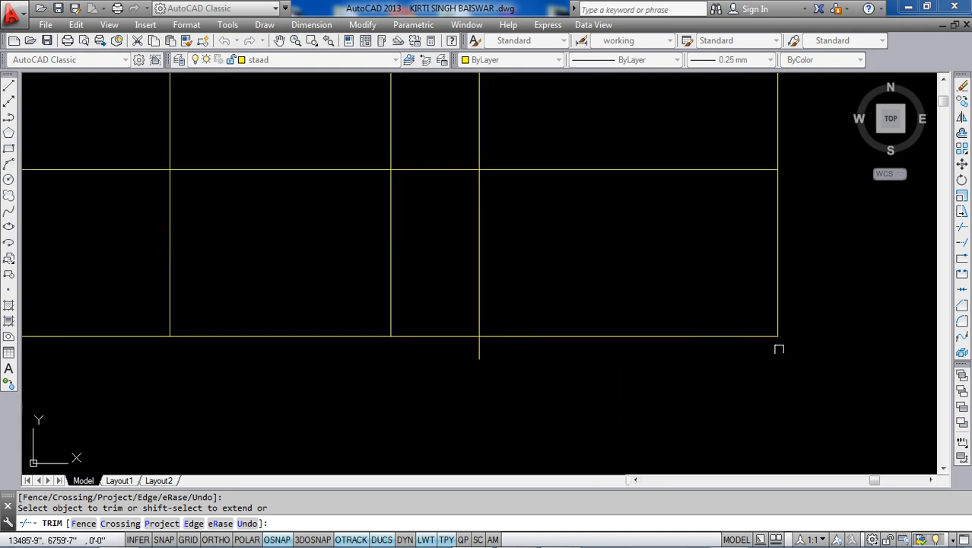
{"action": "scroll", "coordinate": [779, 349], "scroll_direction": "down", "scroll_amount": 1}
{"action": "scroll", "coordinate": [577, 359], "scroll_direction": "up", "scroll_amount": 3}
{"action": "left_click", "coordinate": [550, 336]}
{"action": "left_click", "coordinate": [432, 335]}
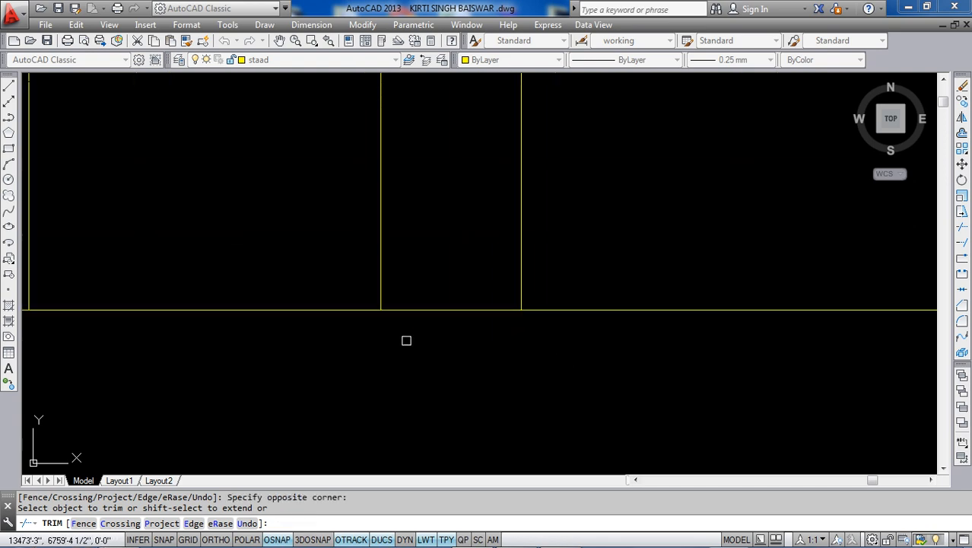
- Trim the left overhangs of the wide block's lowest two horizontals and the stubs below its left corner and left short vertical
{"action": "scroll", "coordinate": [567, 330], "scroll_direction": "down", "scroll_amount": 3}
{"action": "scroll", "coordinate": [428, 313], "scroll_direction": "up", "scroll_amount": 4}
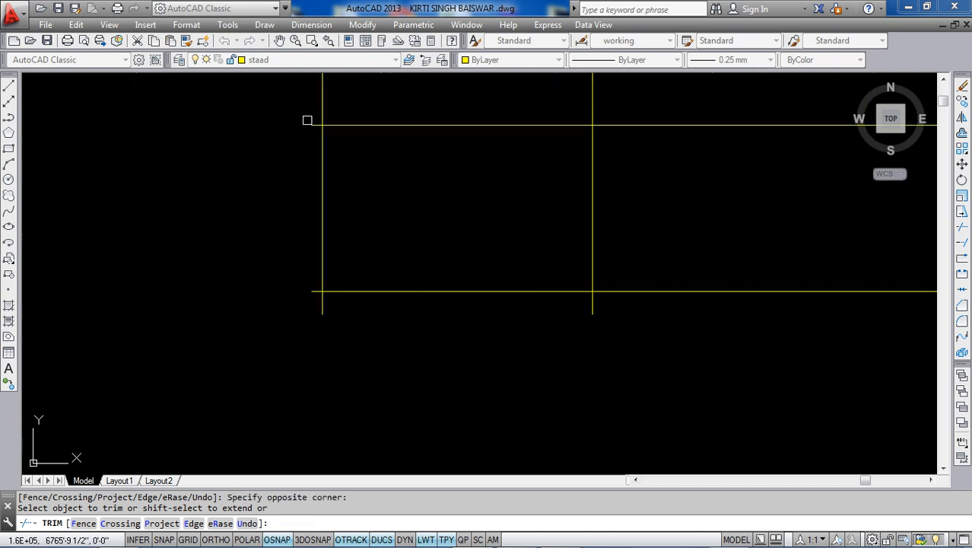
{"action": "scroll", "coordinate": [315, 283], "scroll_direction": "up", "scroll_amount": 4}
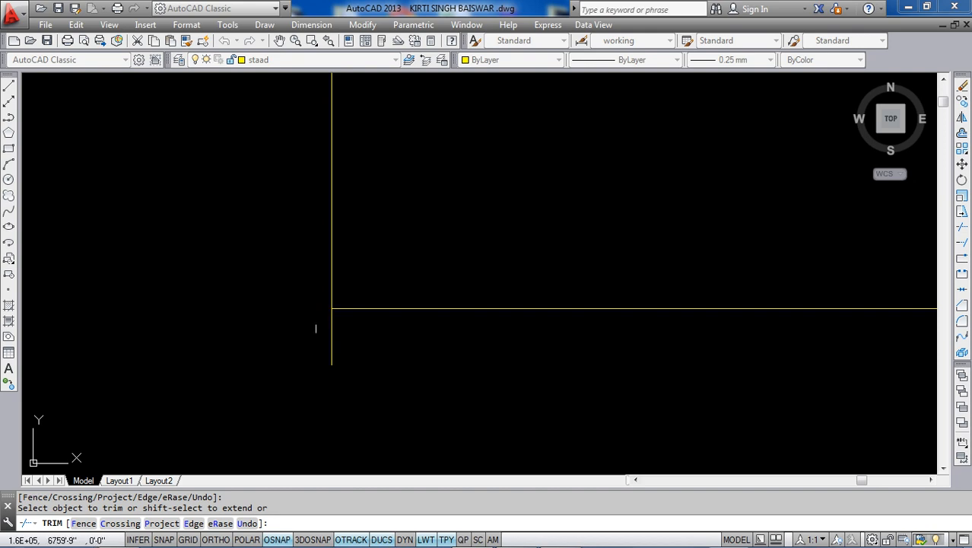
{"action": "left_click", "coordinate": [391, 326]}
{"action": "left_click", "coordinate": [323, 318]}
{"action": "scroll", "coordinate": [315, 322], "scroll_direction": "down", "scroll_amount": 4}
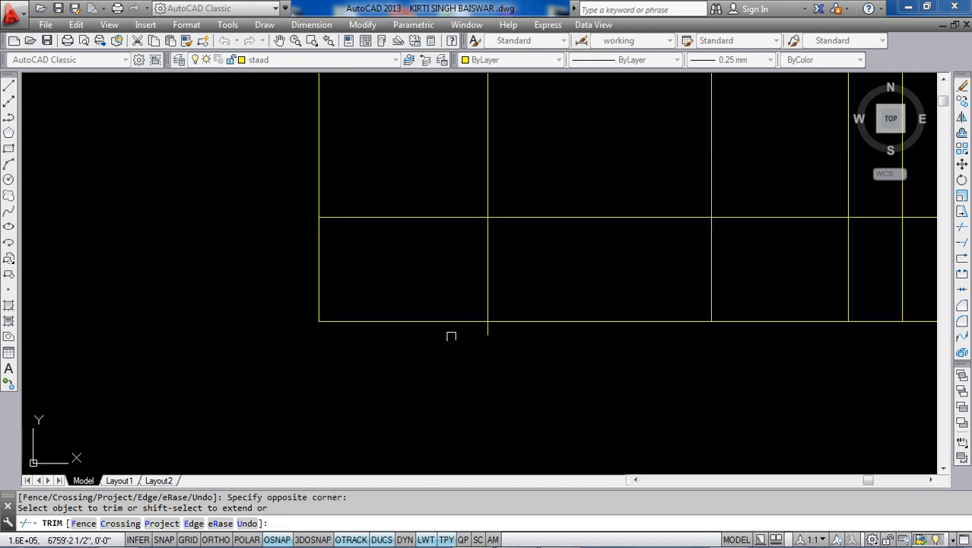
{"action": "scroll", "coordinate": [489, 330], "scroll_direction": "down", "scroll_amount": 4}
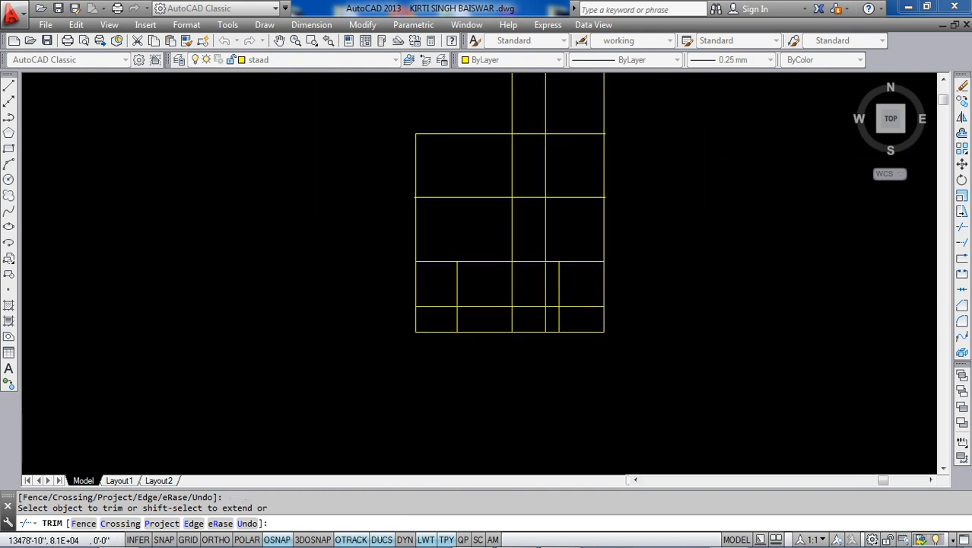
- Erase the detached vertical line just left of the right short vertical in the wide block's lowest two rows
{"action": "scroll", "coordinate": [544, 279], "scroll_direction": "up", "scroll_amount": 4}
{"action": "scroll", "coordinate": [481, 299], "scroll_direction": "down", "scroll_amount": 4}
{"action": "scroll", "coordinate": [475, 288], "scroll_direction": "up", "scroll_amount": 4}
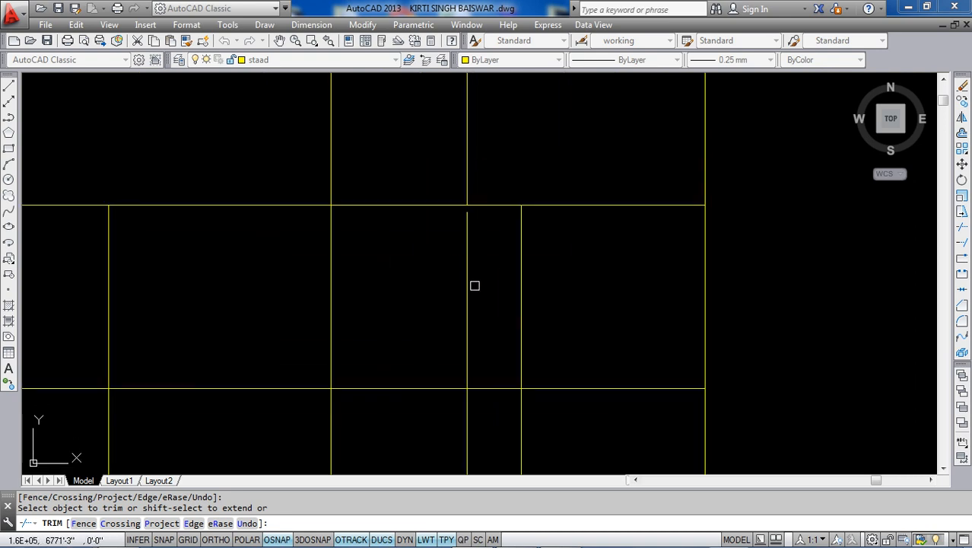
{"action": "key", "text": "Escape"}
{"action": "left_click", "coordinate": [468, 283]}
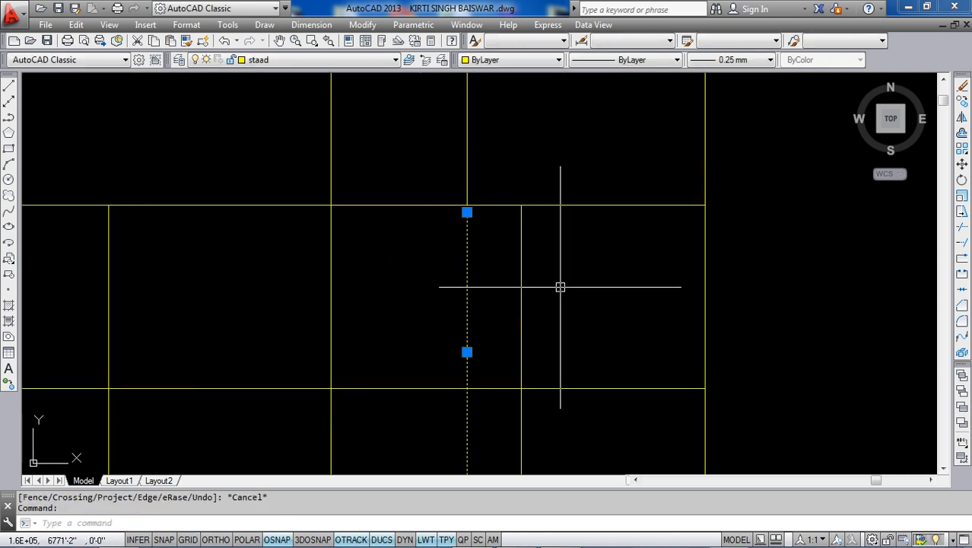
{"action": "key", "text": "Delete"}
{"action": "scroll", "coordinate": [560, 286], "scroll_direction": "down", "scroll_amount": 6}
- Trim the remaining overhanging ends of the wide block's upper horizontal lines back to its outer verticals
{"action": "scroll", "coordinate": [596, 211], "scroll_direction": "up", "scroll_amount": 5}
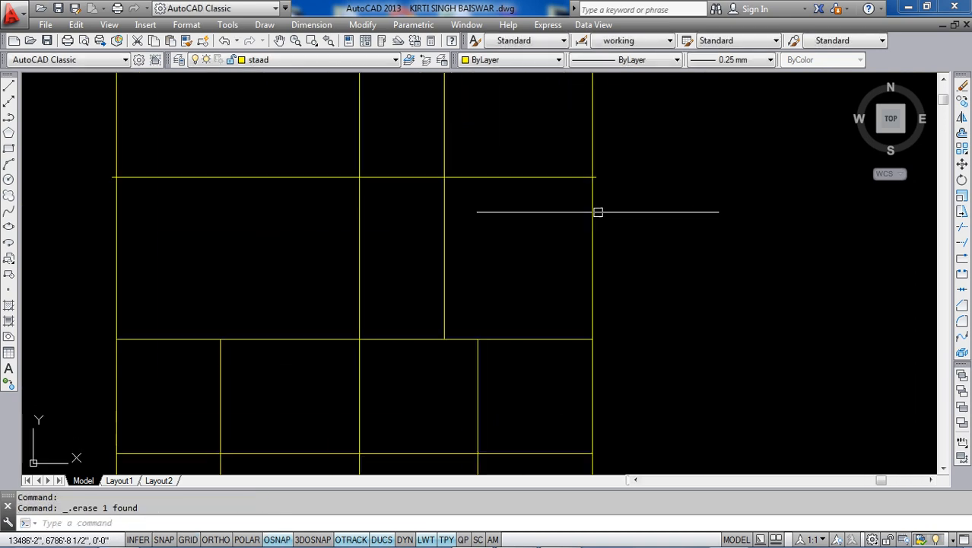
{"action": "left_click", "coordinate": [962, 227]}
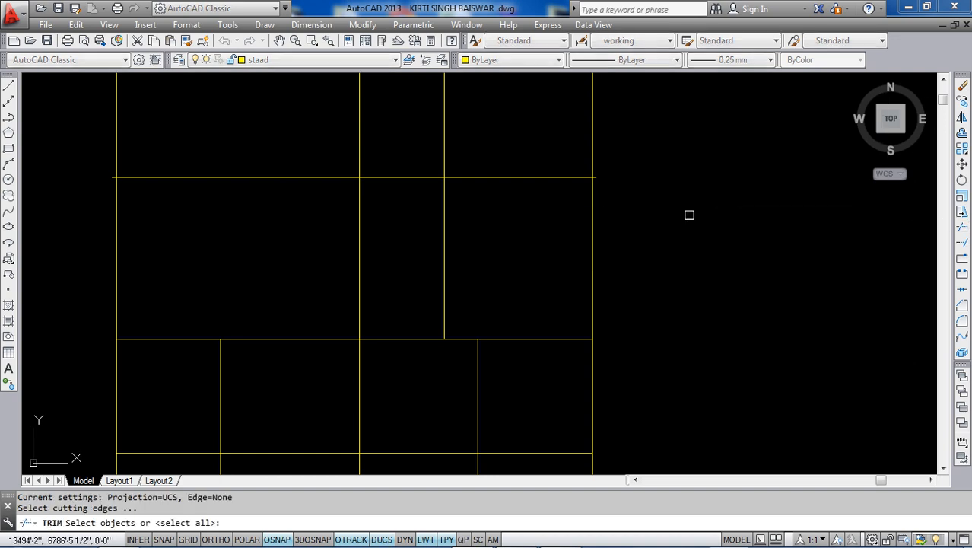
{"action": "right_click", "coordinate": [687, 215]}
{"action": "right_click", "coordinate": [687, 215]}
{"action": "left_click", "coordinate": [605, 182]}
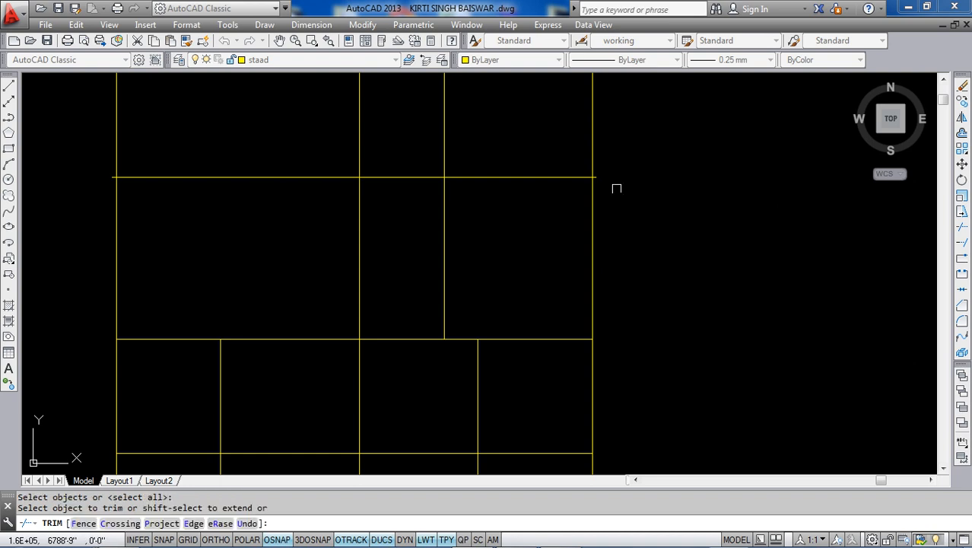
{"action": "scroll", "coordinate": [593, 179], "scroll_direction": "up", "scroll_amount": 7}
{"action": "left_click", "coordinate": [592, 157]}
{"action": "scroll", "coordinate": [554, 235], "scroll_direction": "down", "scroll_amount": 7}
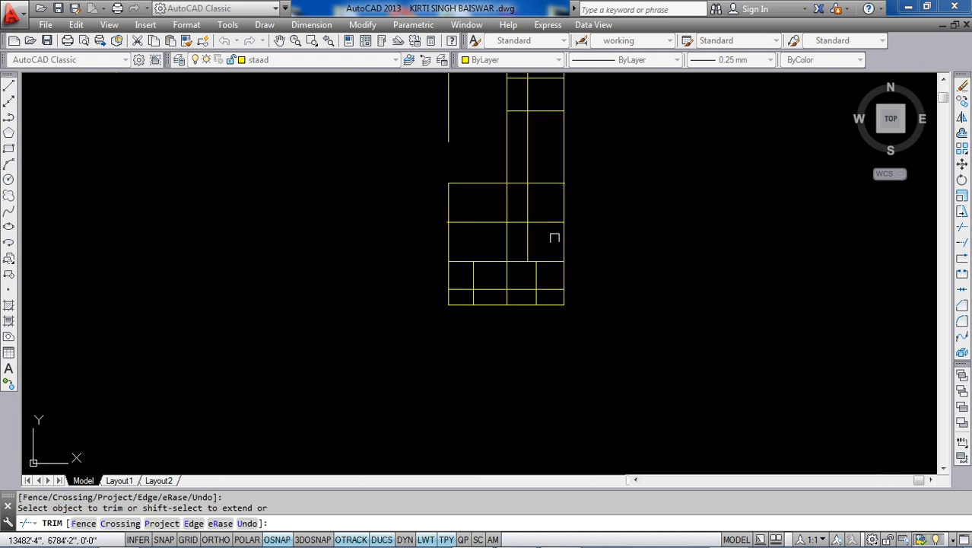
{"action": "scroll", "coordinate": [531, 254], "scroll_direction": "up", "scroll_amount": 5}
{"action": "scroll", "coordinate": [598, 288], "scroll_direction": "down", "scroll_amount": 4}
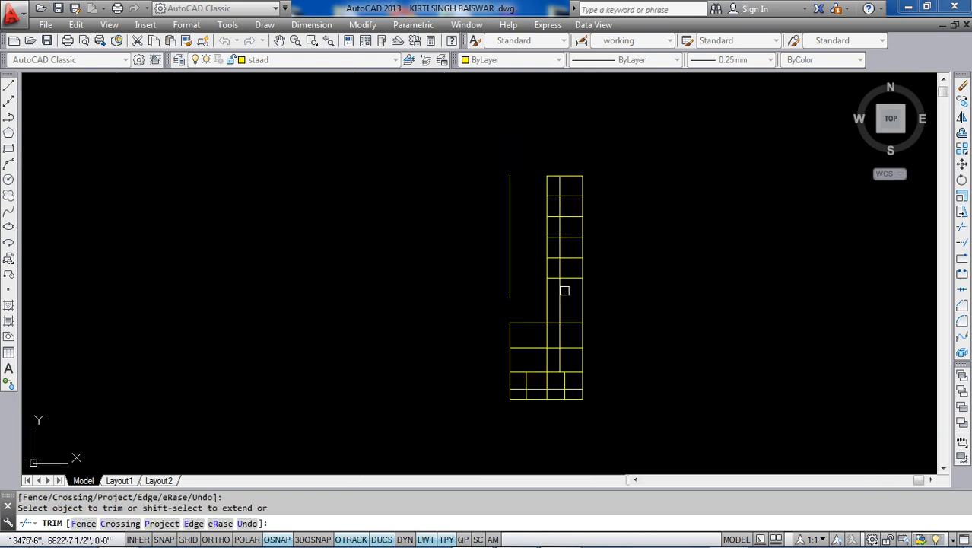
- Erase the detached vertical line beside the narrow block, above the wide block's outer left vertical
{"action": "scroll", "coordinate": [531, 295], "scroll_direction": "up", "scroll_amount": 6}
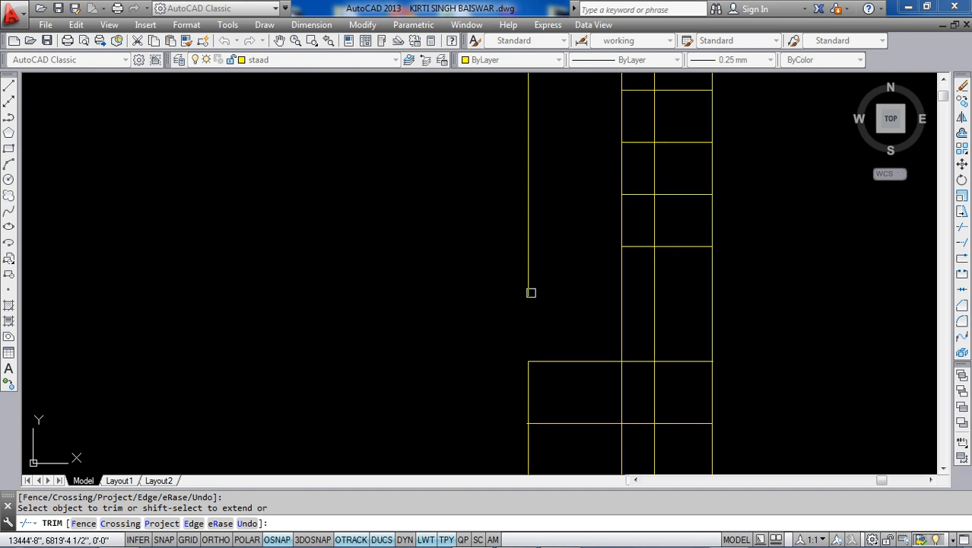
{"action": "scroll", "coordinate": [526, 294], "scroll_direction": "down", "scroll_amount": 2}
{"action": "scroll", "coordinate": [523, 293], "scroll_direction": "up", "scroll_amount": 4}
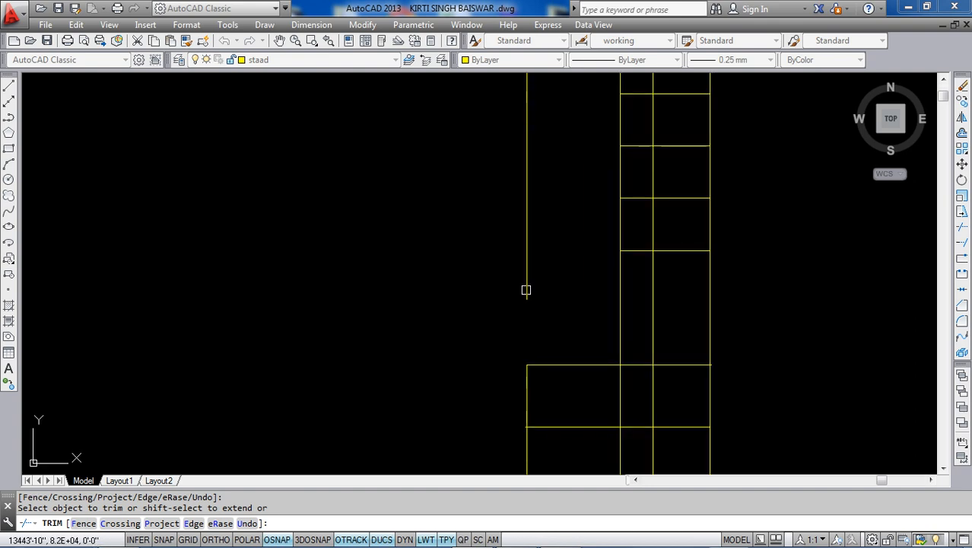
{"action": "scroll", "coordinate": [515, 291], "scroll_direction": "down", "scroll_amount": 4}
{"action": "key", "text": "Escape"}
{"action": "left_click", "coordinate": [523, 269]}
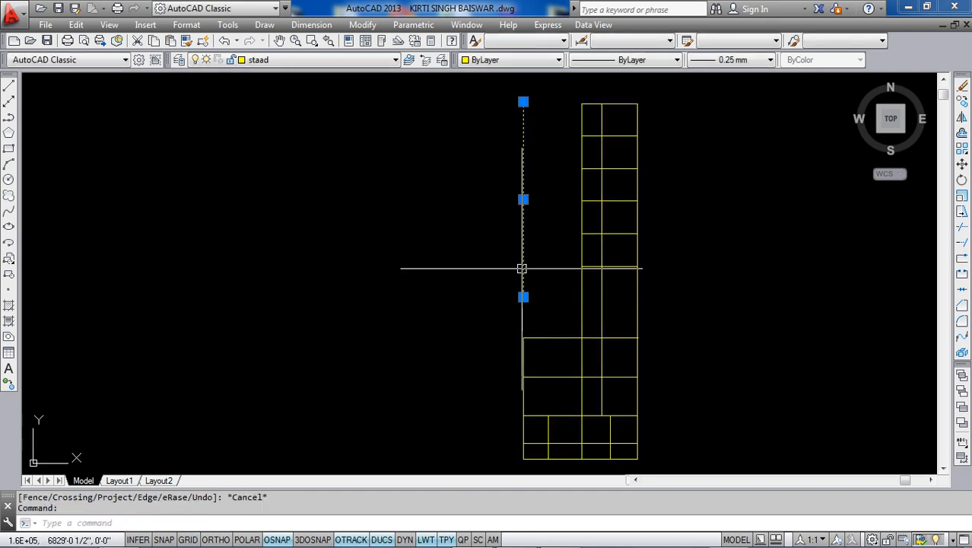
{"action": "key", "text": "Delete"}
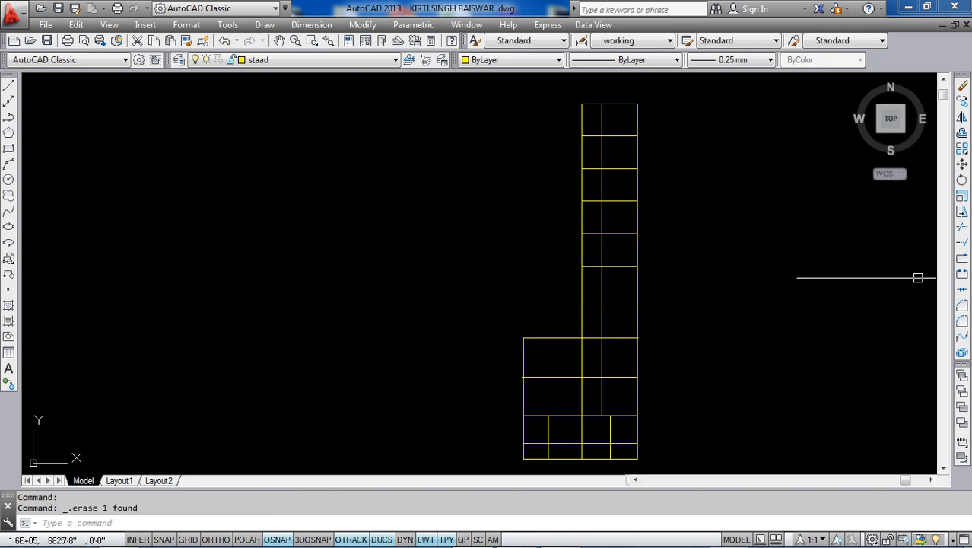
- Trim the left overhang of the wide block's second horizontal from the top back to its outer vertical
{"action": "left_click", "coordinate": [962, 227]}
{"action": "scroll", "coordinate": [685, 342], "scroll_direction": "up", "scroll_amount": 8}
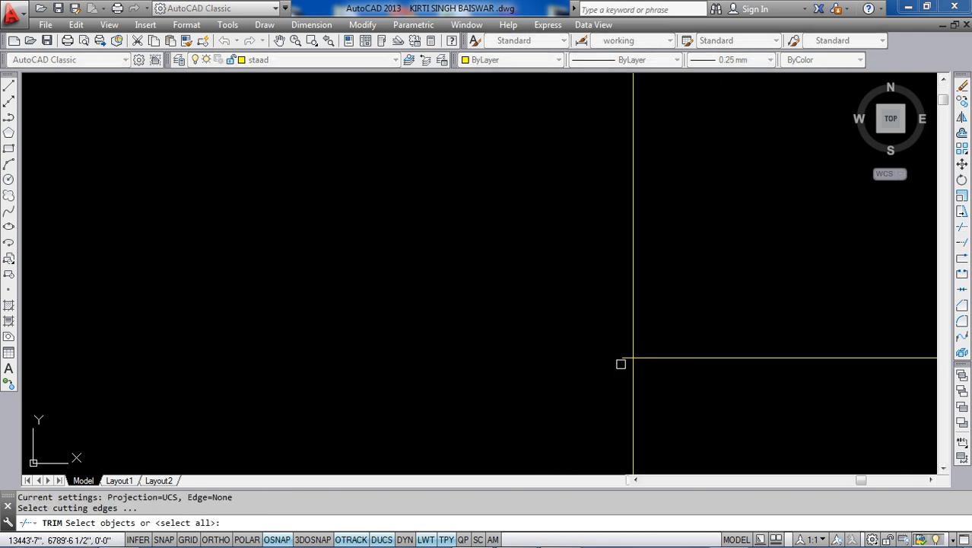
{"action": "left_click", "coordinate": [622, 358]}
{"action": "scroll", "coordinate": [491, 342], "scroll_direction": "down", "scroll_amount": 3}
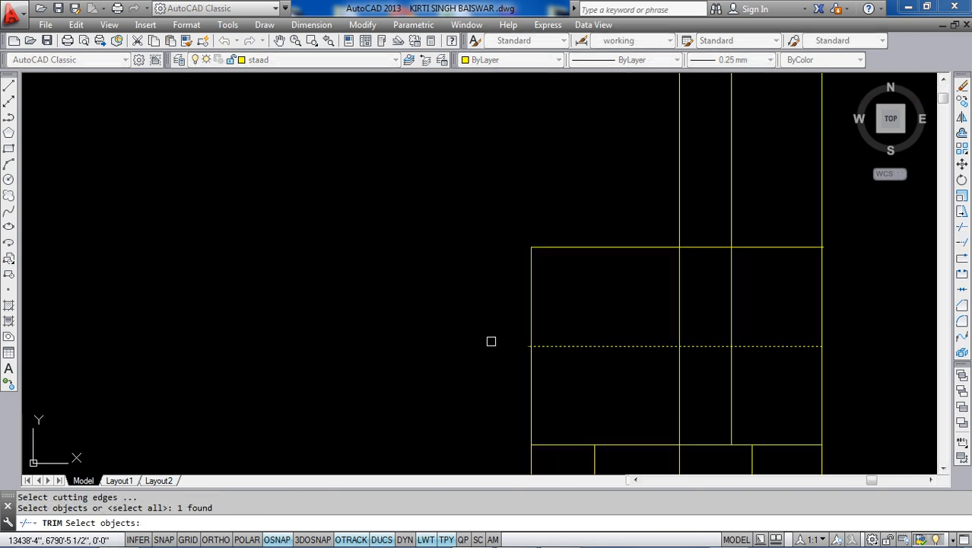
{"action": "left_click", "coordinate": [962, 227]}
{"action": "key", "text": "Return"}
{"action": "scroll", "coordinate": [548, 369], "scroll_direction": "up", "scroll_amount": 5}
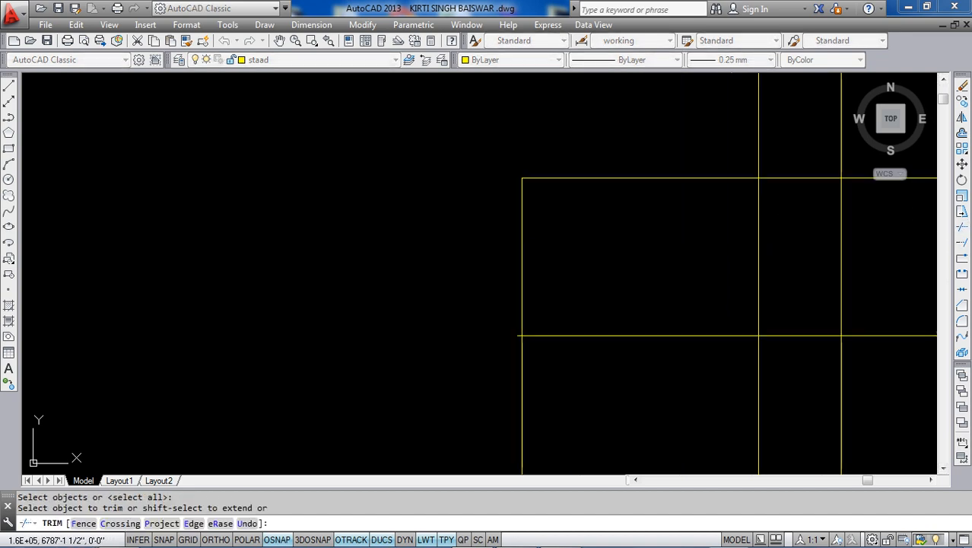
{"action": "scroll", "coordinate": [473, 295], "scroll_direction": "down", "scroll_amount": 8}
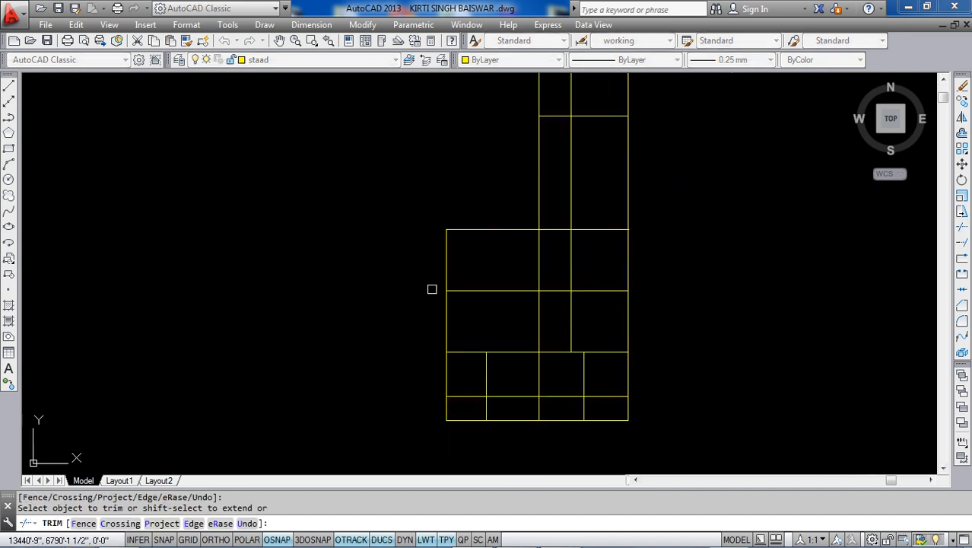
- Inspect the grid's junctions and overall outline for leftover overhangs or missing lines, and end trimming
{"action": "scroll", "coordinate": [498, 335], "scroll_direction": "up", "scroll_amount": 3}
{"action": "scroll", "coordinate": [548, 274], "scroll_direction": "down", "scroll_amount": 2}
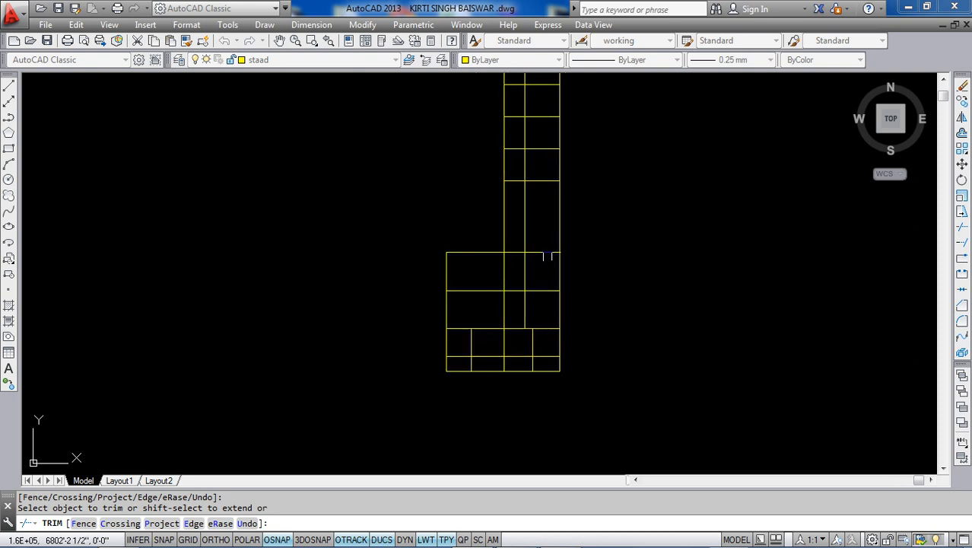
{"action": "scroll", "coordinate": [533, 251], "scroll_direction": "up", "scroll_amount": 4}
{"action": "scroll", "coordinate": [514, 238], "scroll_direction": "down", "scroll_amount": 2}
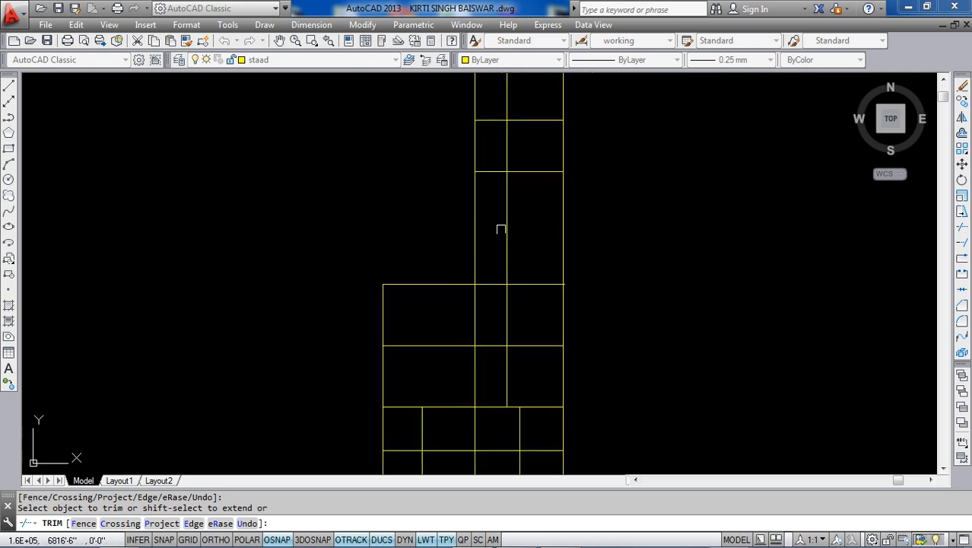
{"action": "scroll", "coordinate": [507, 228], "scroll_direction": "down", "scroll_amount": 2}
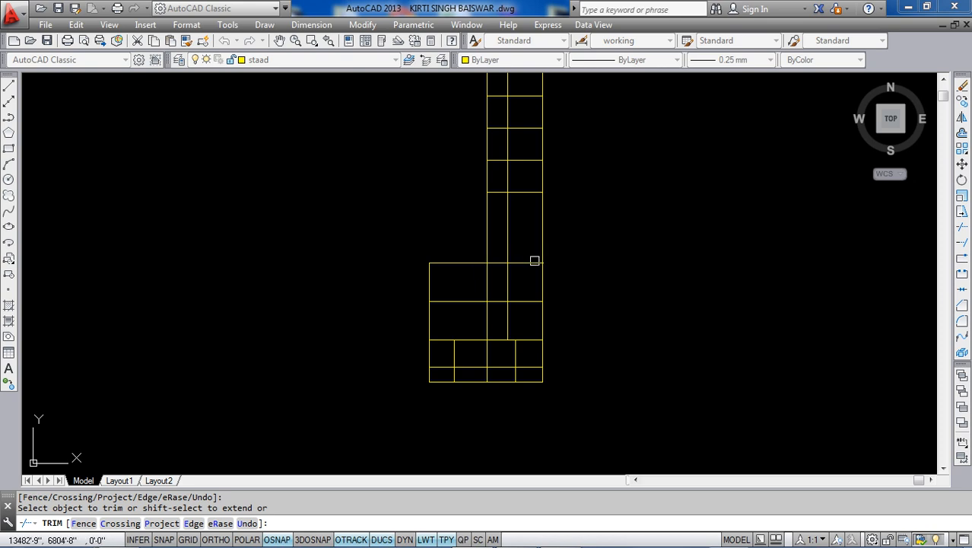
{"action": "scroll", "coordinate": [534, 261], "scroll_direction": "down", "scroll_amount": 4}
{"action": "scroll", "coordinate": [404, 168], "scroll_direction": "up", "scroll_amount": 4}
{"action": "scroll", "coordinate": [194, 93], "scroll_direction": "down", "scroll_amount": 4}
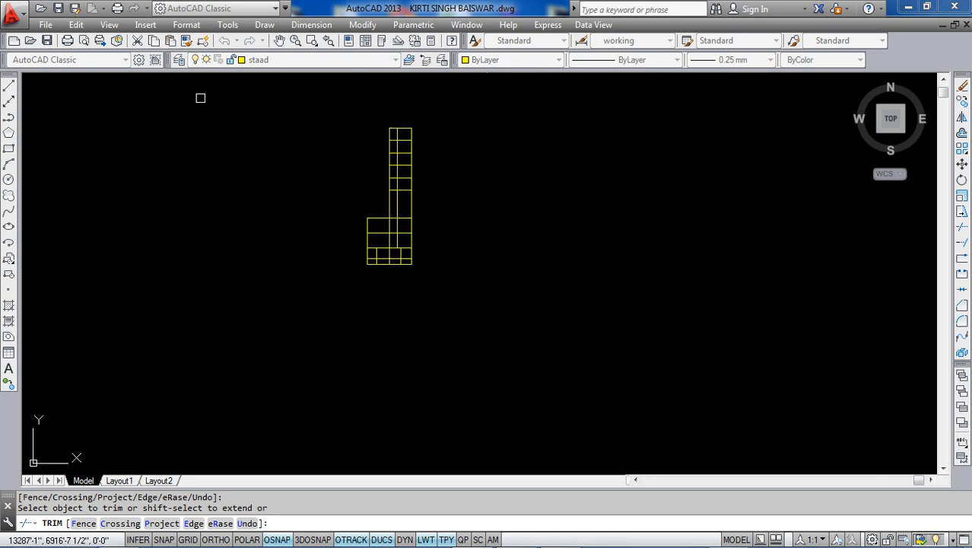
{"action": "scroll", "coordinate": [200, 97], "scroll_direction": "down", "scroll_amount": 2}
{"action": "key", "text": "Escape"}
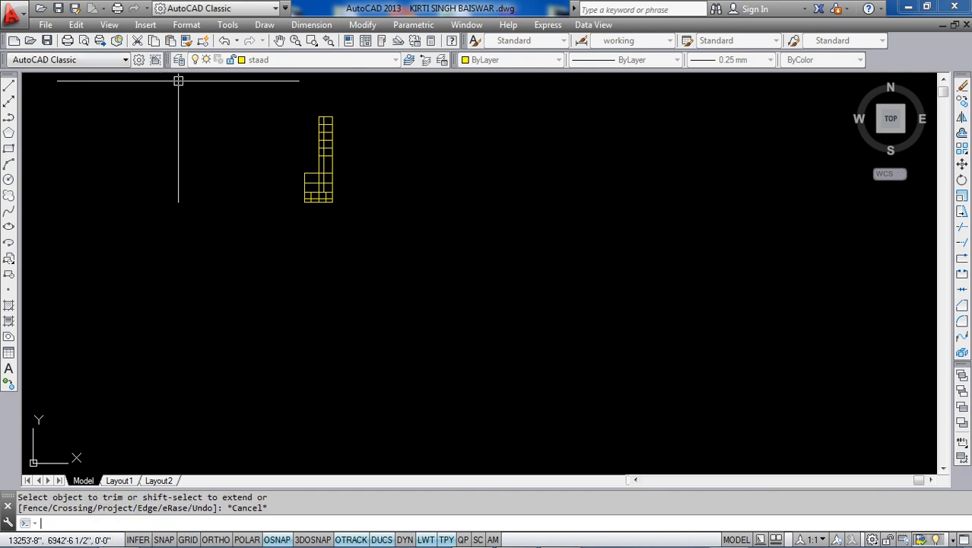
- Turn on all layers in the drawing to show the floor plans together with the grid
{"action": "left_click", "coordinate": [180, 59]}
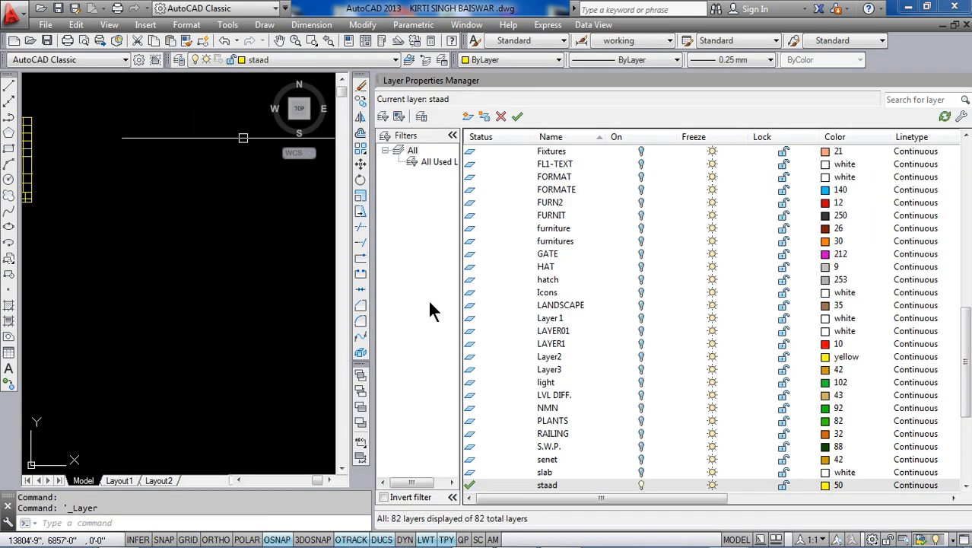
{"action": "left_click", "coordinate": [641, 347]}
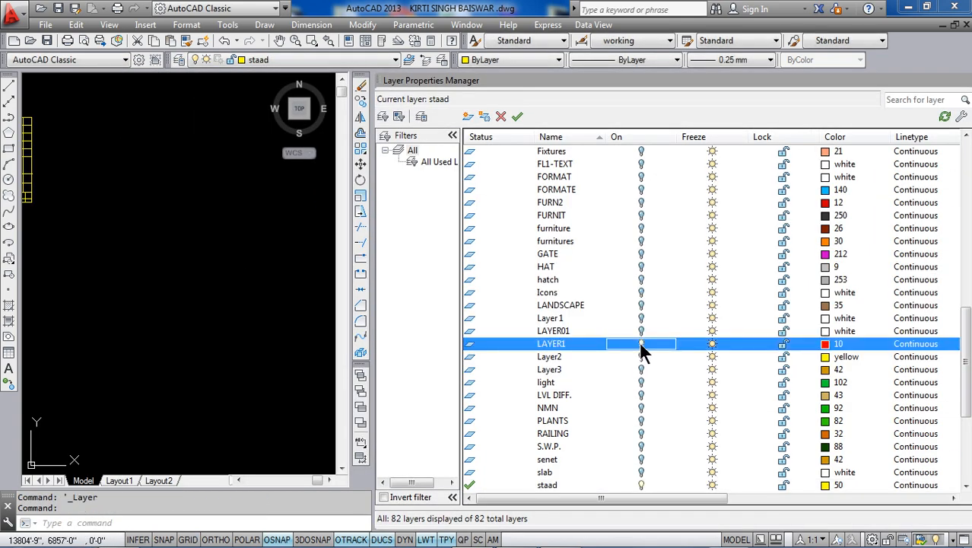
{"action": "key", "text": "ctrl+a"}
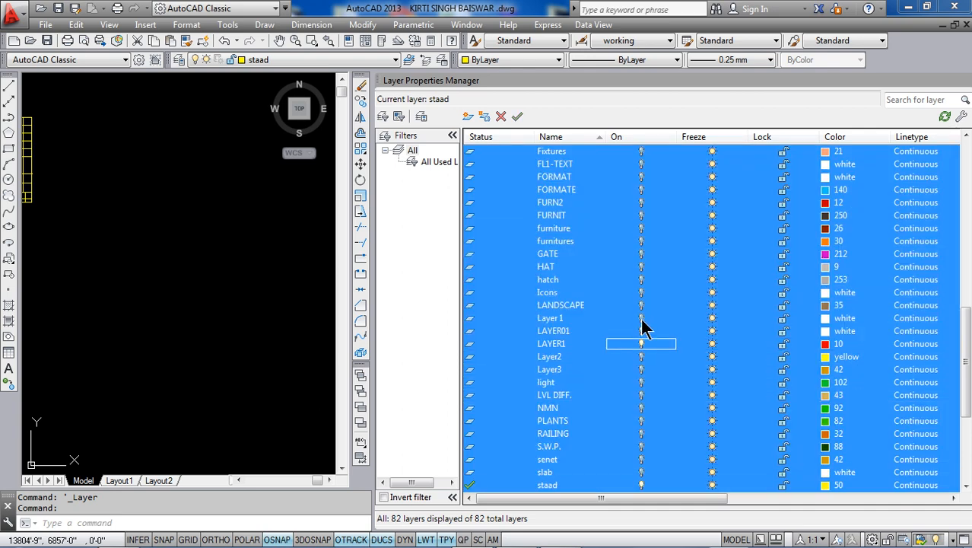
{"action": "left_click", "coordinate": [641, 319]}
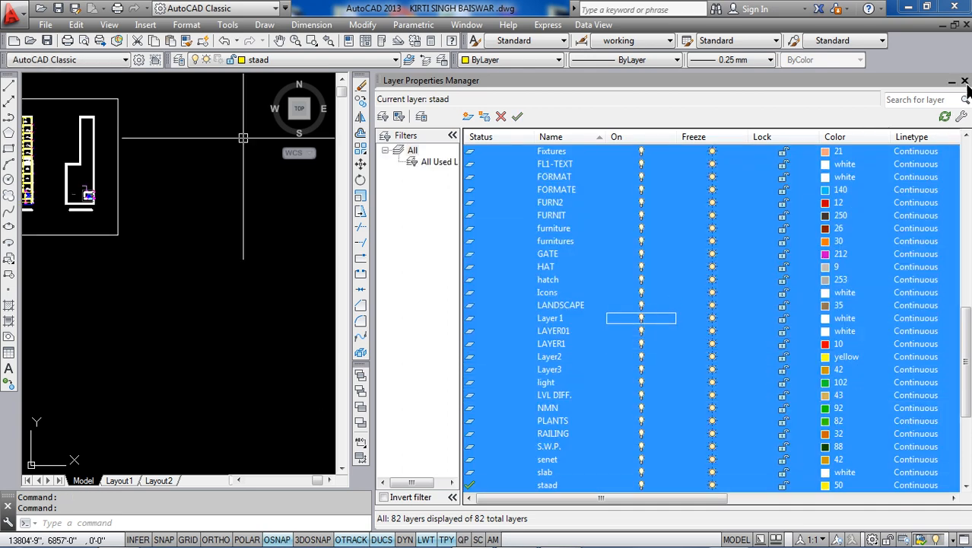
{"action": "left_click", "coordinate": [964, 81]}
- Examine the second floor plan's columns and walls around the 21'-3"X14'-1½" room for a missing grid line
{"action": "scroll", "coordinate": [327, 178], "scroll_direction": "up", "scroll_amount": 6}
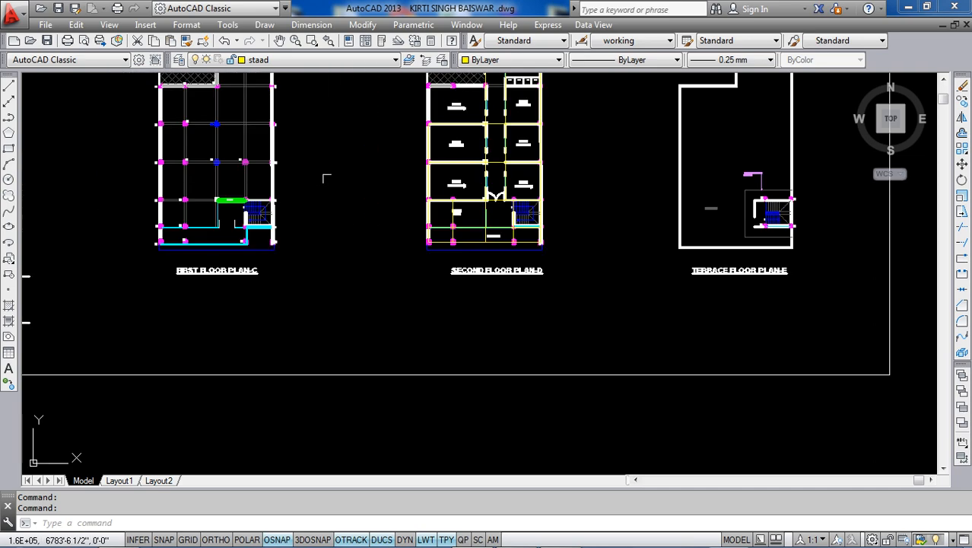
{"action": "scroll", "coordinate": [553, 153], "scroll_direction": "up", "scroll_amount": 2}
{"action": "scroll", "coordinate": [547, 333], "scroll_direction": "up", "scroll_amount": 2}
{"action": "scroll", "coordinate": [495, 233], "scroll_direction": "up", "scroll_amount": 2}
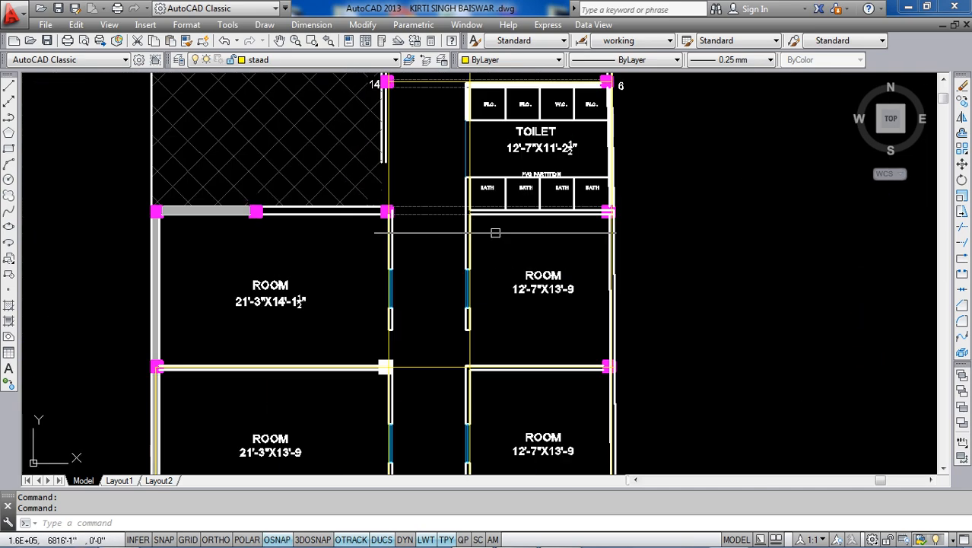
{"action": "scroll", "coordinate": [396, 247], "scroll_direction": "down", "scroll_amount": 2}
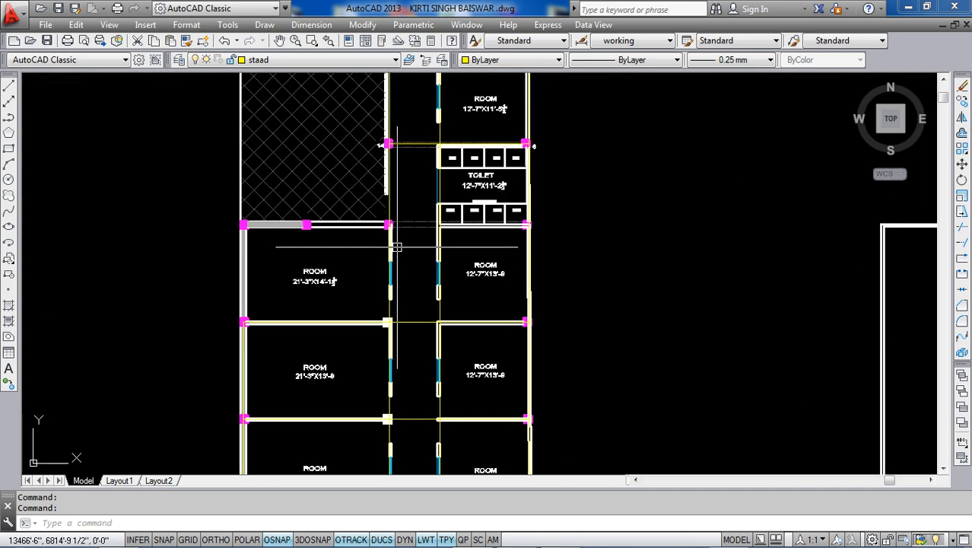
{"action": "scroll", "coordinate": [525, 235], "scroll_direction": "up", "scroll_amount": 1}
{"action": "scroll", "coordinate": [290, 248], "scroll_direction": "down", "scroll_amount": 1}
{"action": "scroll", "coordinate": [258, 247], "scroll_direction": "up", "scroll_amount": 1}
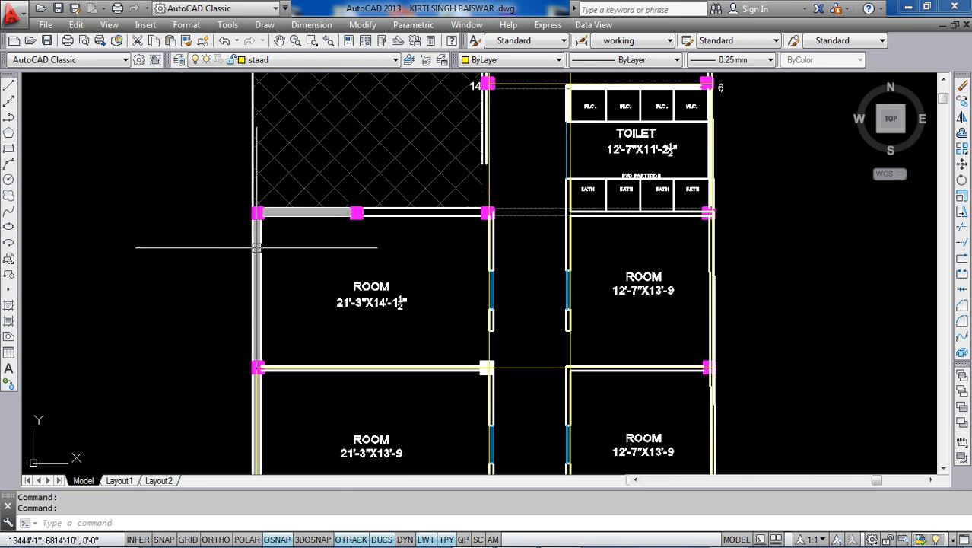
{"action": "scroll", "coordinate": [312, 240], "scroll_direction": "up", "scroll_amount": 4}
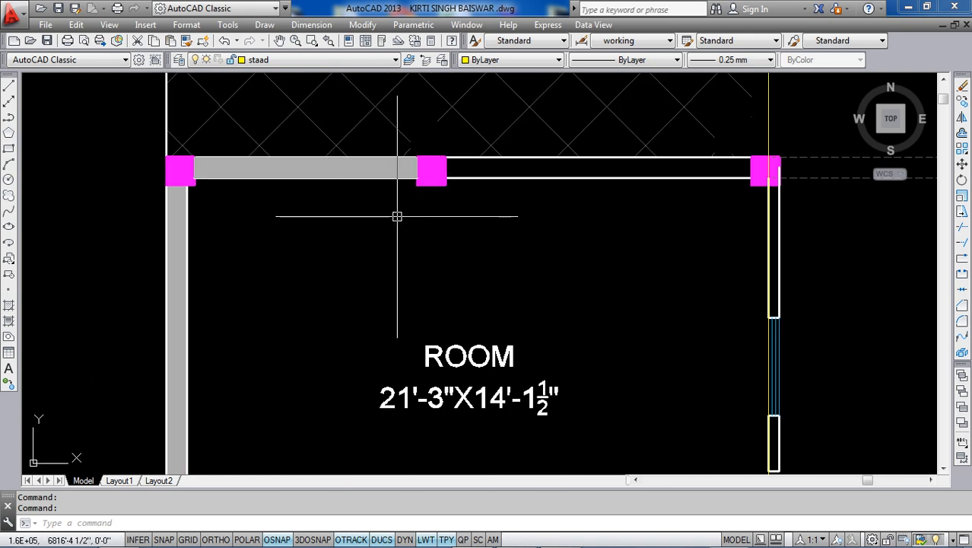
{"action": "scroll", "coordinate": [397, 216], "scroll_direction": "down", "scroll_amount": 4}
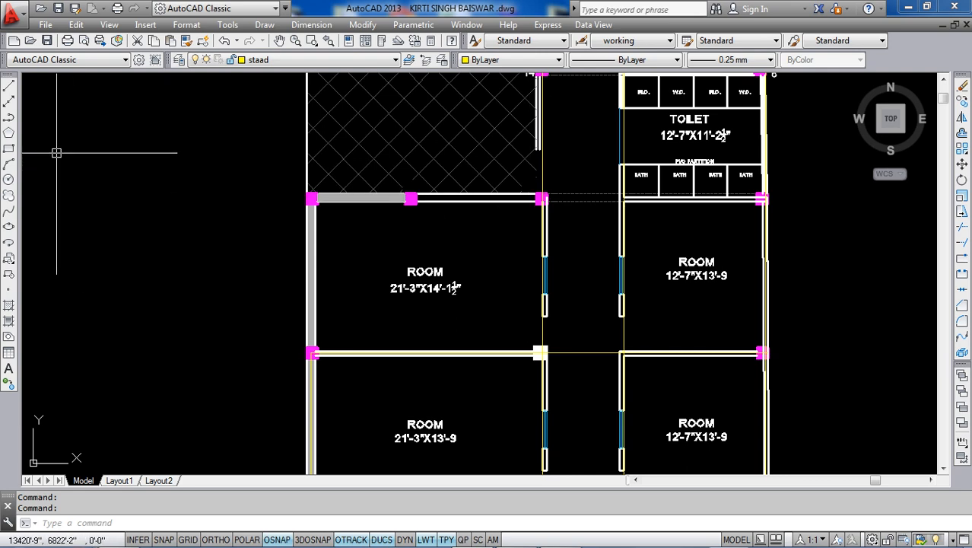
- Draw a horizontal construction line through the columns along the upper wall of the 21'-3"X14'-1½" room
{"action": "left_click", "coordinate": [9, 105]}
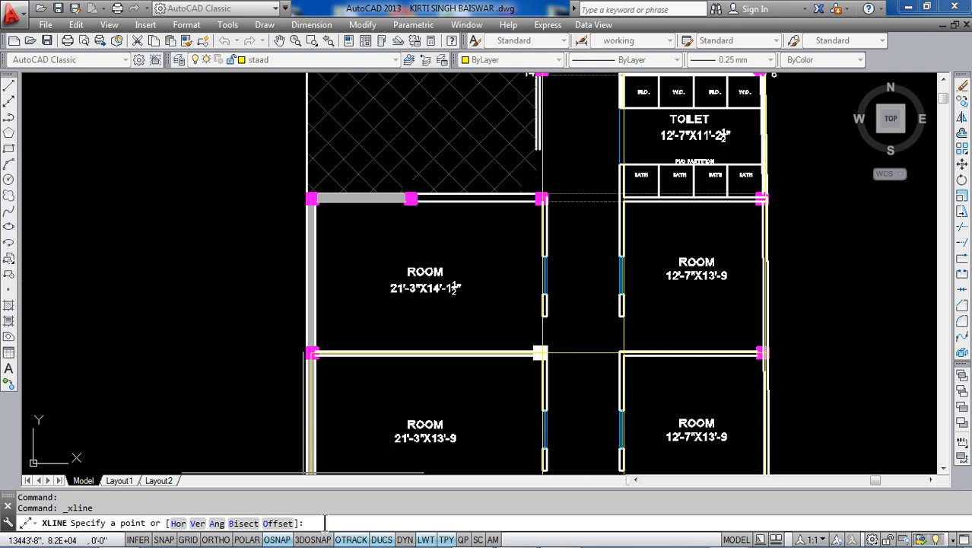
{"action": "type", "text": "h"}
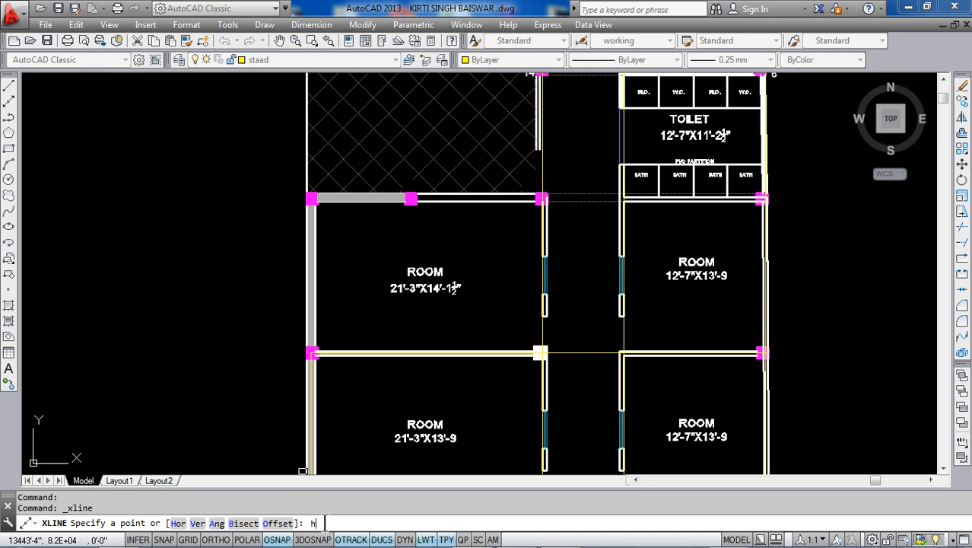
{"action": "key", "text": "Return"}
{"action": "scroll", "coordinate": [452, 190], "scroll_direction": "up", "scroll_amount": 6}
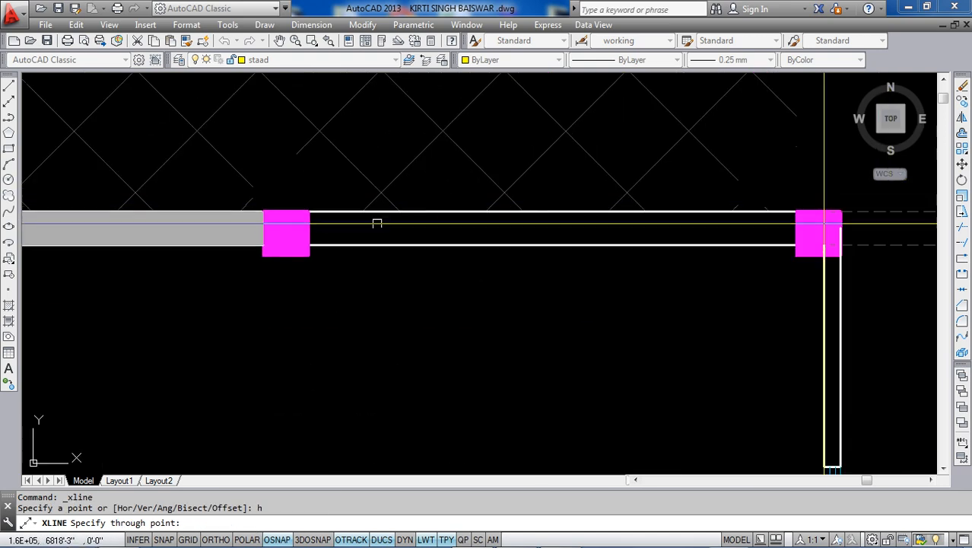
{"action": "scroll", "coordinate": [306, 236], "scroll_direction": "down", "scroll_amount": 6}
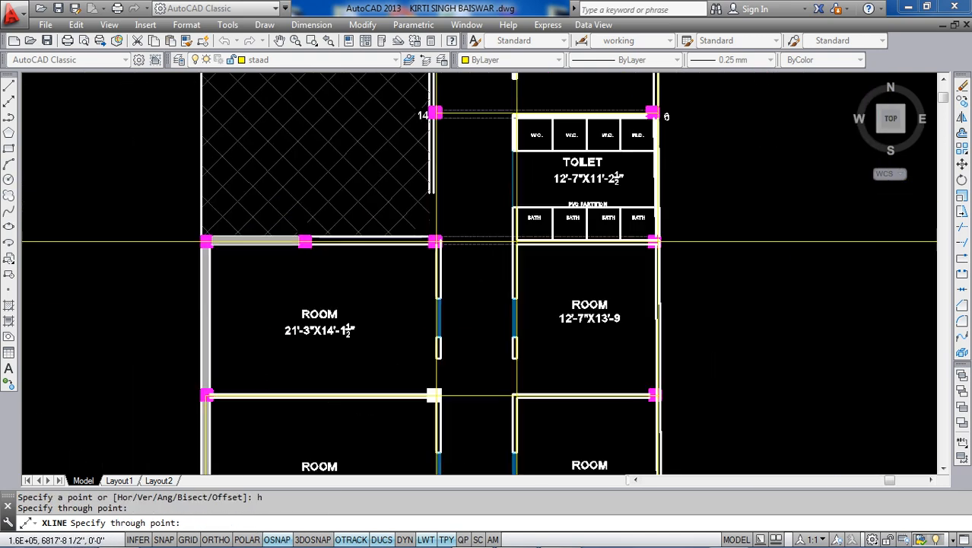
{"action": "key", "text": "Escape"}
{"action": "scroll", "coordinate": [419, 273], "scroll_direction": "down", "scroll_amount": 2}
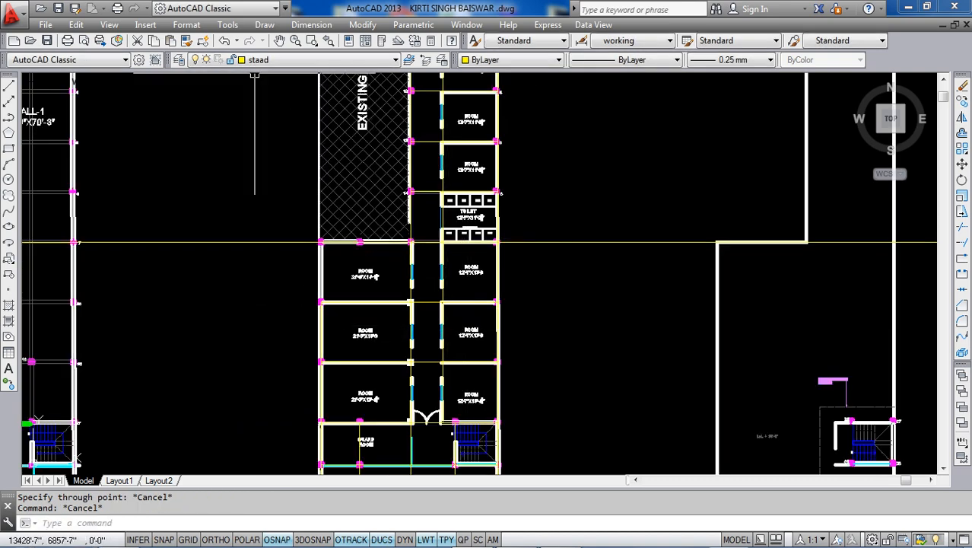
- Turn off all layers except the current staad layer
{"action": "left_click", "coordinate": [180, 60]}
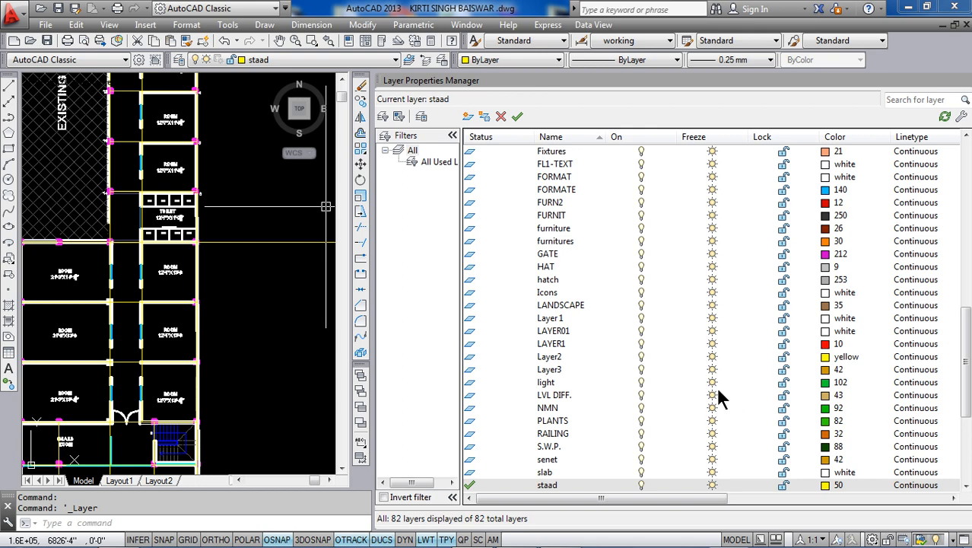
{"action": "left_click", "coordinate": [640, 356]}
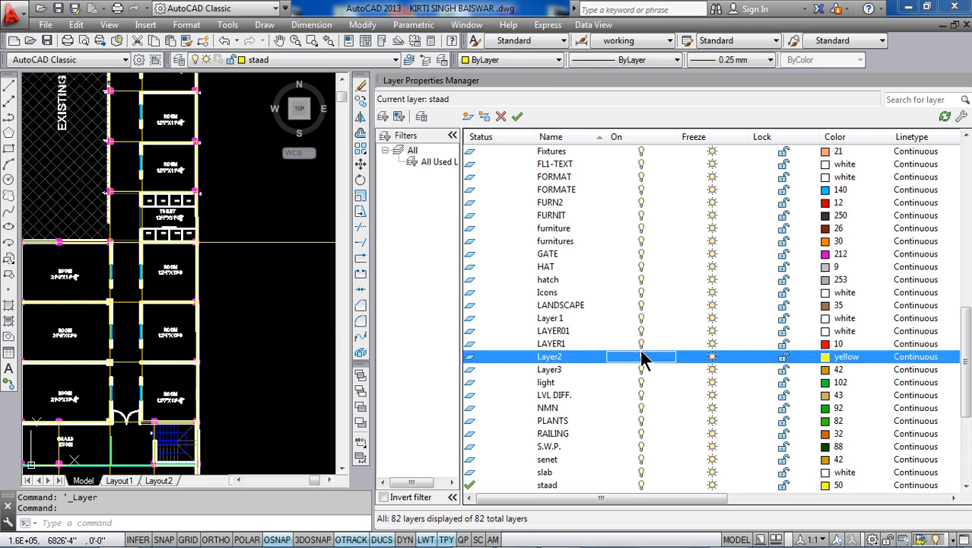
{"action": "key", "text": "ctrl+a"}
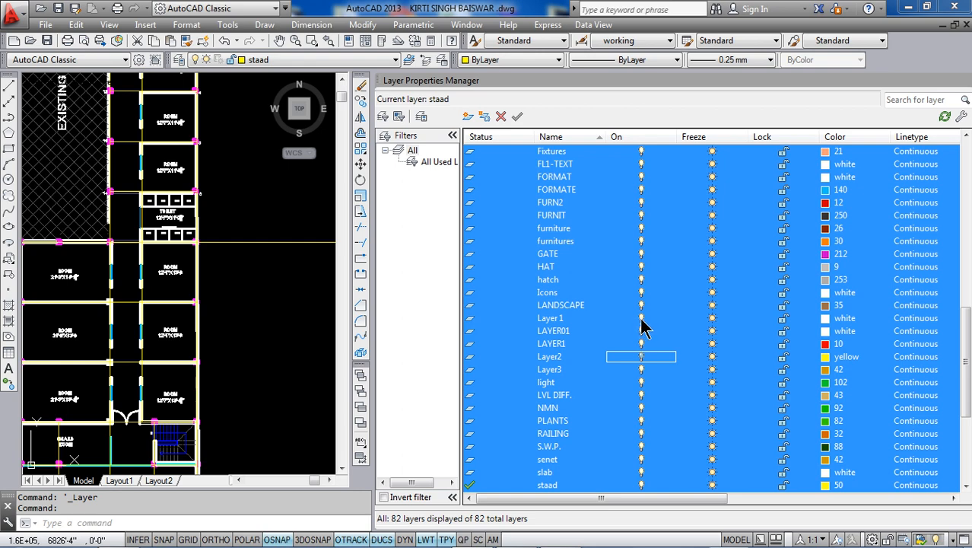
{"action": "left_click", "coordinate": [641, 319]}
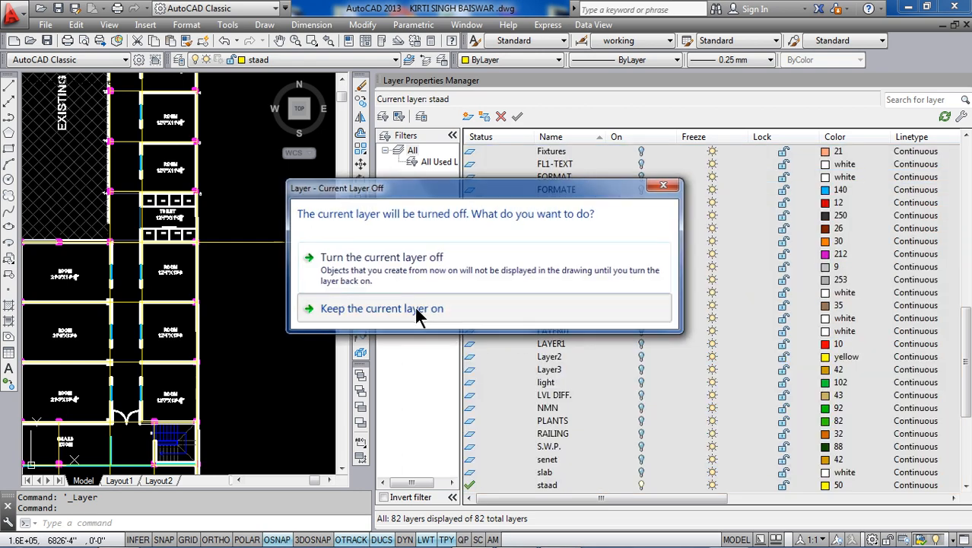
{"action": "left_click", "coordinate": [417, 310]}
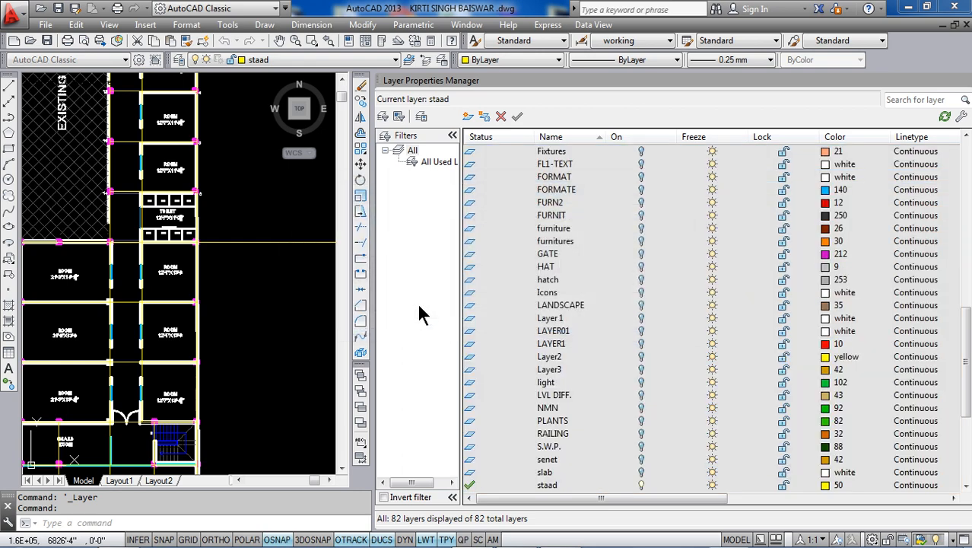
{"action": "left_click", "coordinate": [965, 80]}
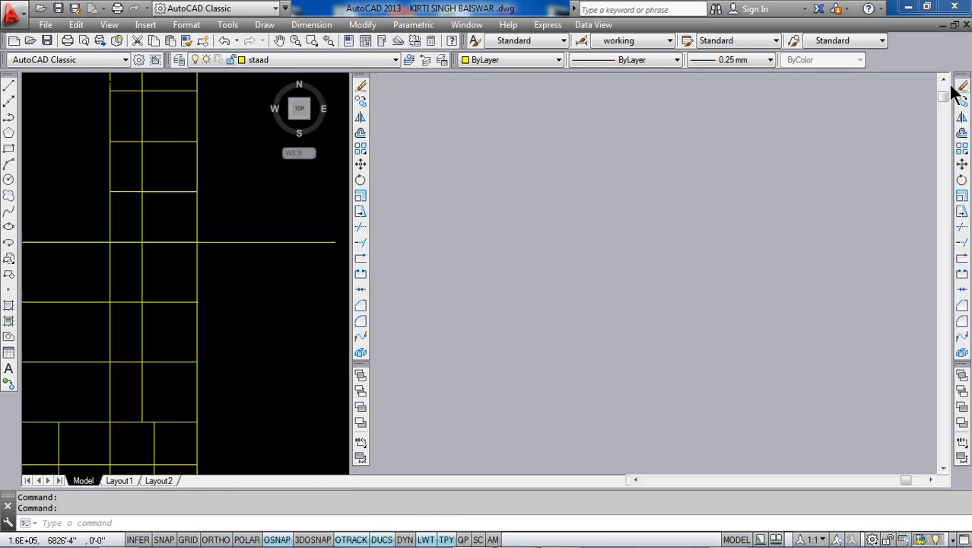
{"action": "scroll", "coordinate": [608, 251], "scroll_direction": "down", "scroll_amount": 3}
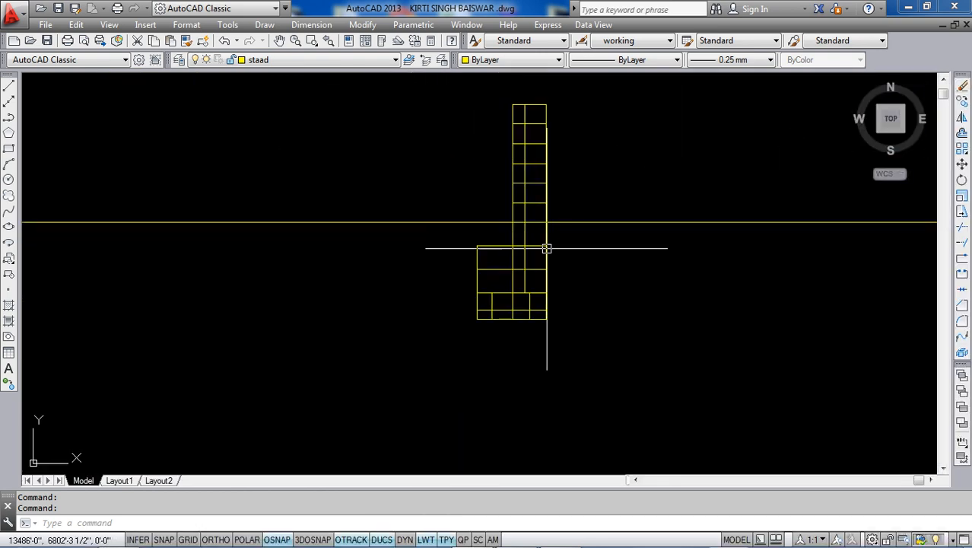
- Trim the horizontal construction line on both sides of the grid's narrow upper part, back to its outer vertical lines
{"action": "left_click", "coordinate": [963, 228]}
{"action": "key", "text": "Return"}
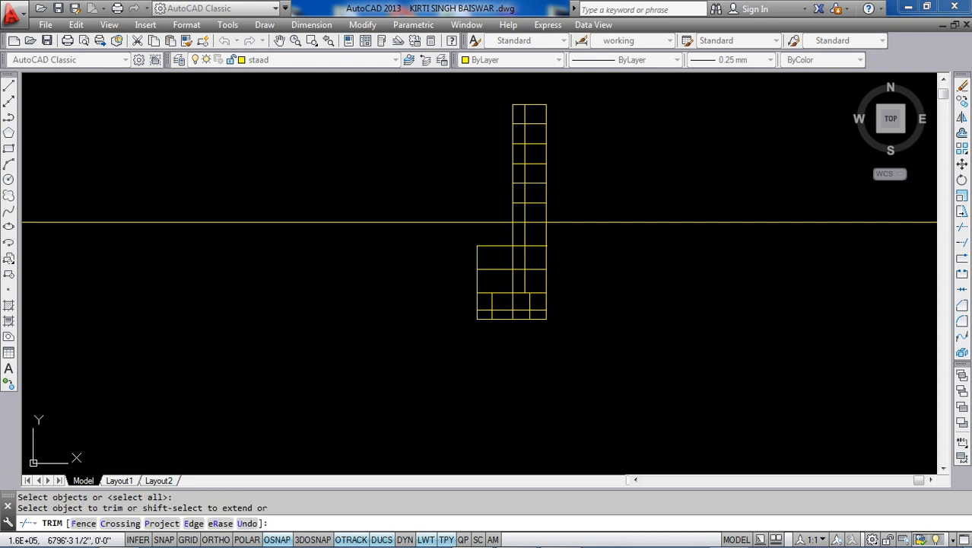
{"action": "scroll", "coordinate": [568, 225], "scroll_direction": "up", "scroll_amount": 4}
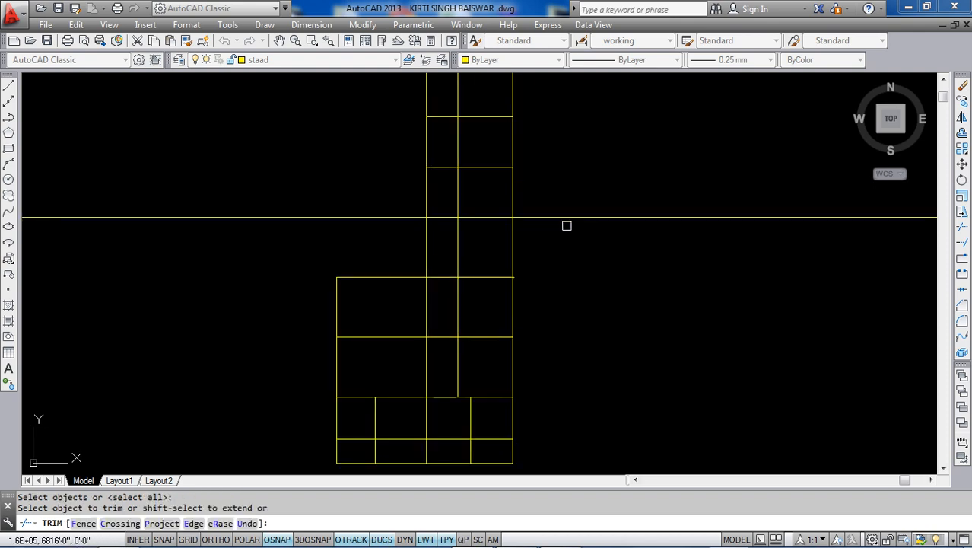
{"action": "left_click", "coordinate": [519, 217]}
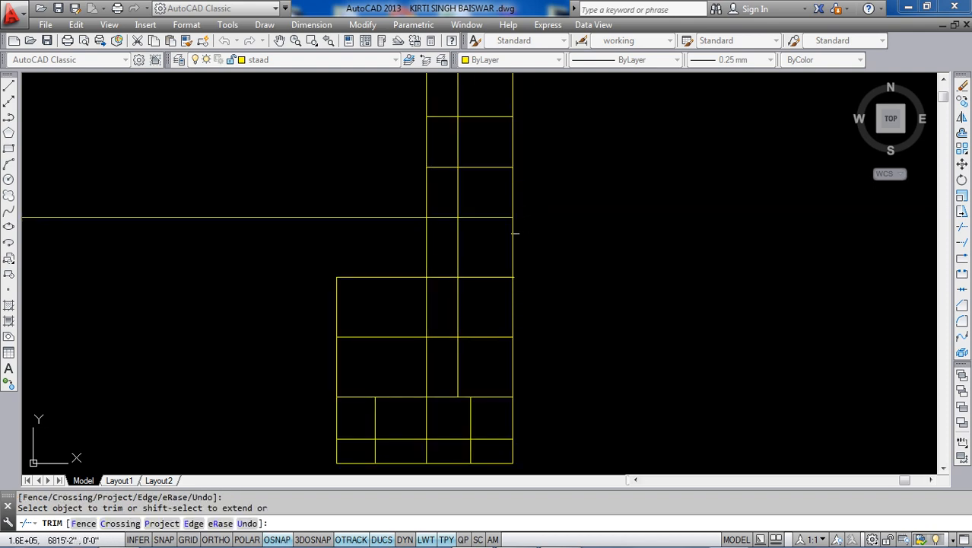
{"action": "left_click", "coordinate": [419, 217]}
- Examine the trimmed grid from its upper end to its base for remaining overhangs or missing lines
{"action": "scroll", "coordinate": [471, 239], "scroll_direction": "down", "scroll_amount": 4}
{"action": "scroll", "coordinate": [454, 298], "scroll_direction": "up", "scroll_amount": 2}
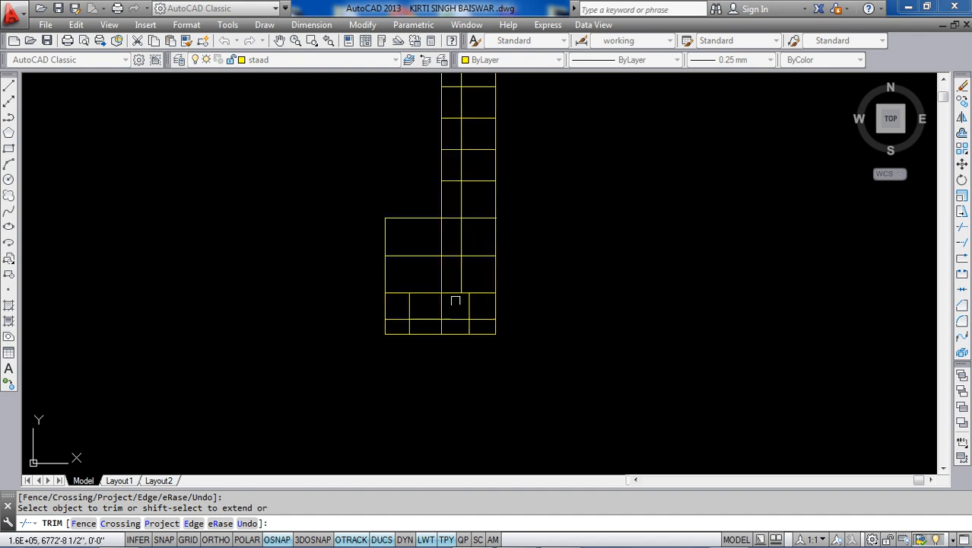
{"action": "scroll", "coordinate": [502, 331], "scroll_direction": "down", "scroll_amount": 2}
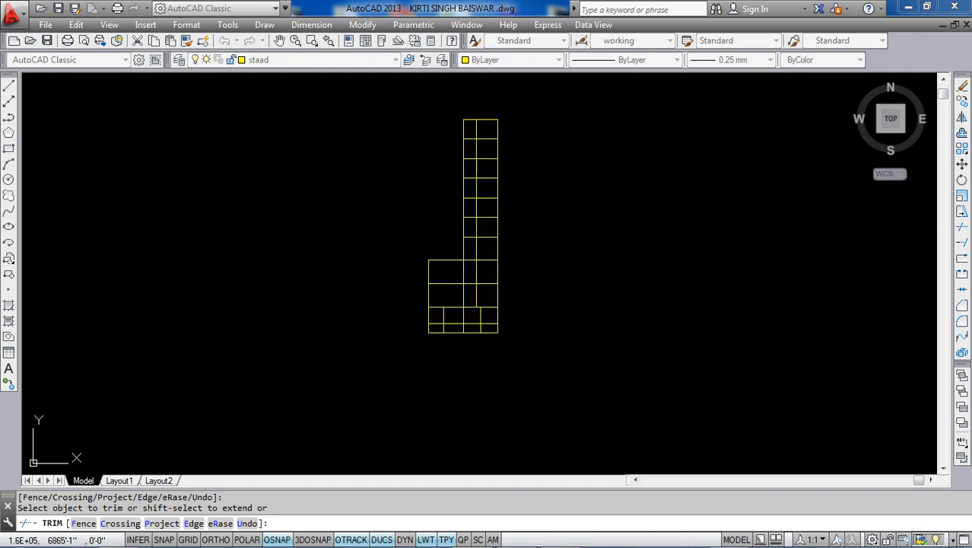
{"action": "scroll", "coordinate": [495, 338], "scroll_direction": "up", "scroll_amount": 2}
{"action": "scroll", "coordinate": [490, 335], "scroll_direction": "up", "scroll_amount": 2}
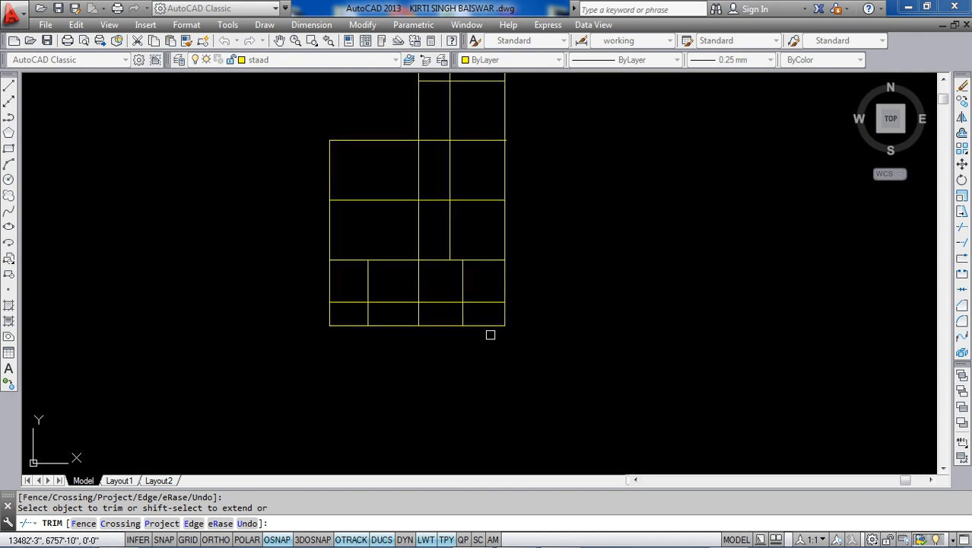
{"action": "middle_click_drag", "start_coordinate": [465, 239], "coordinate": [481, 282]}
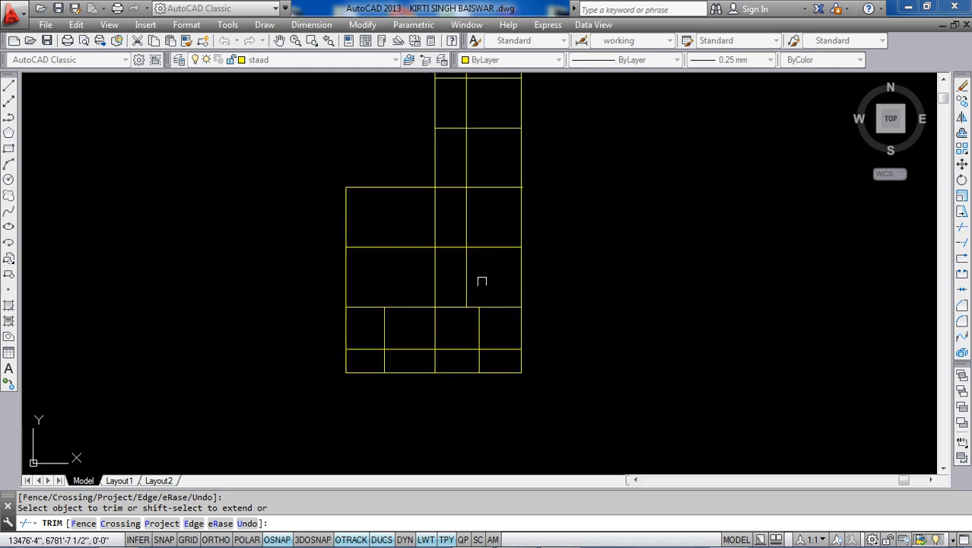
{"action": "scroll", "coordinate": [481, 281], "scroll_direction": "down", "scroll_amount": 2}
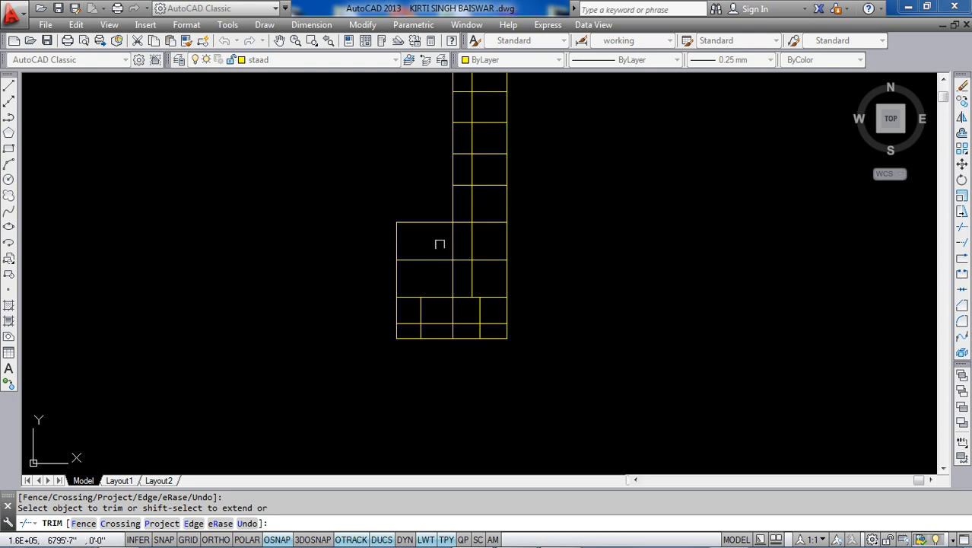
{"action": "middle_click_drag", "start_coordinate": [487, 198], "coordinate": [519, 340]}
{"action": "scroll", "coordinate": [517, 152], "scroll_direction": "up", "scroll_amount": 2}
{"action": "scroll", "coordinate": [541, 152], "scroll_direction": "up", "scroll_amount": 2}
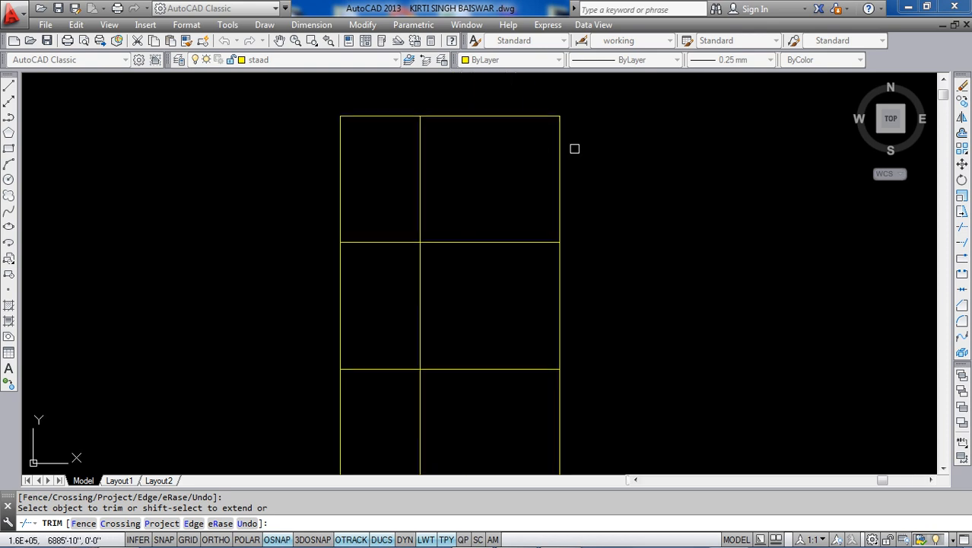
{"action": "scroll", "coordinate": [460, 136], "scroll_direction": "down", "scroll_amount": 1}
{"action": "mouse_move", "coordinate": [481, 352]}
{"action": "middle_mouse_down"}
{"action": "mouse_move", "coordinate": [491, 200]}
{"action": "mouse_move", "coordinate": [521, 169]}
{"action": "middle_mouse_up"}
{"action": "middle_click_drag", "start_coordinate": [512, 355], "coordinate": [496, 203]}
{"action": "middle_click_drag", "start_coordinate": [489, 334], "coordinate": [508, 226]}
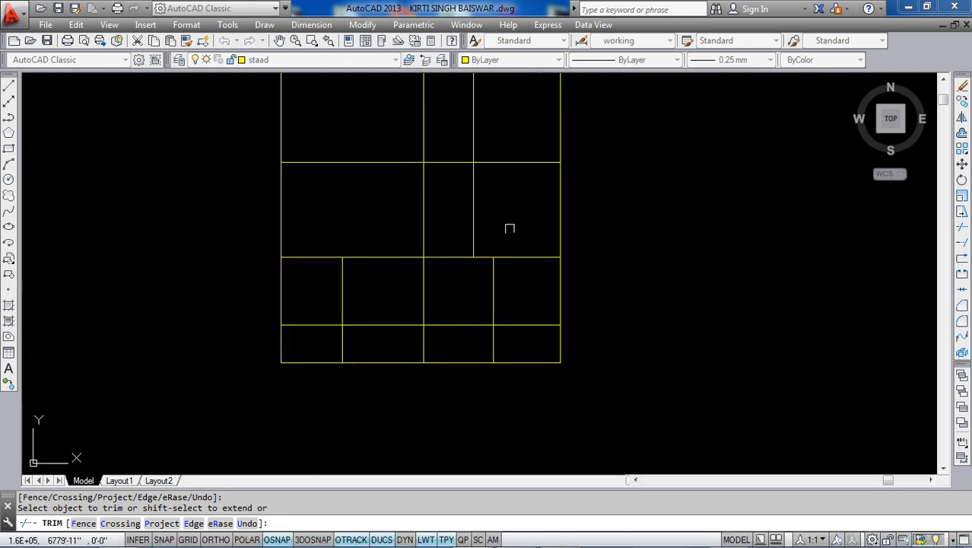
{"action": "scroll", "coordinate": [460, 320], "scroll_direction": "down", "scroll_amount": 3}
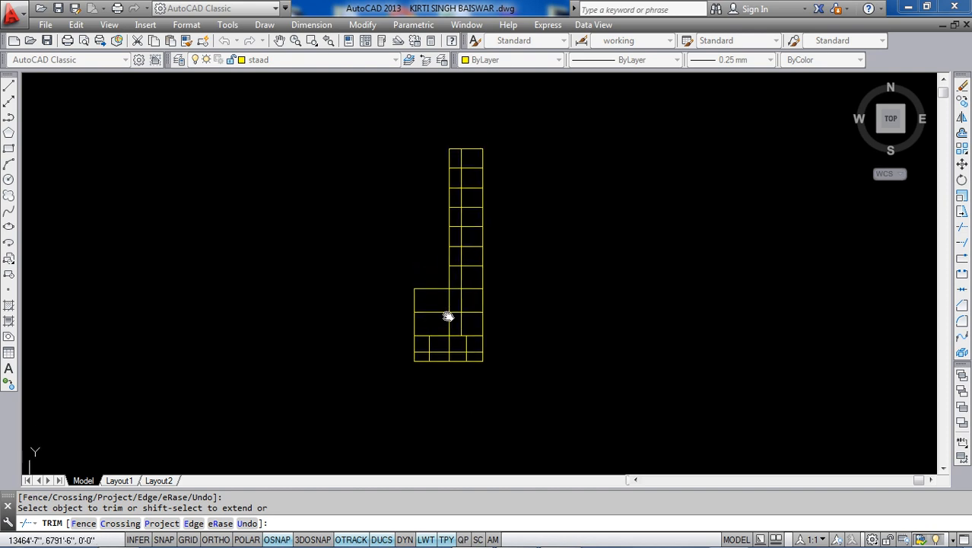
{"action": "scroll", "coordinate": [437, 305], "scroll_direction": "up", "scroll_amount": 4}
{"action": "scroll", "coordinate": [430, 278], "scroll_direction": "down", "scroll_amount": 4}
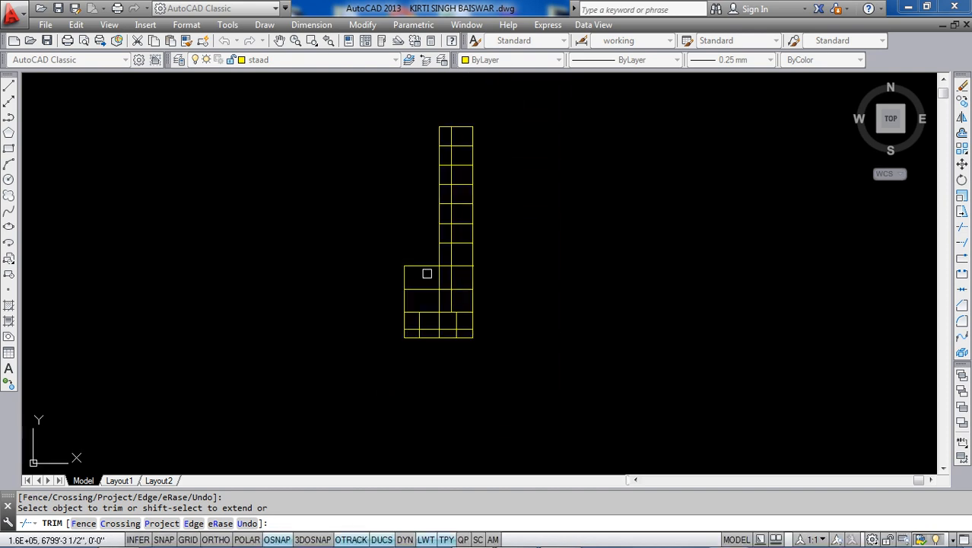
{"action": "key", "text": "Escape"}
- Copy the entire grid to the empty area well below the original
{"action": "left_click", "coordinate": [963, 101]}
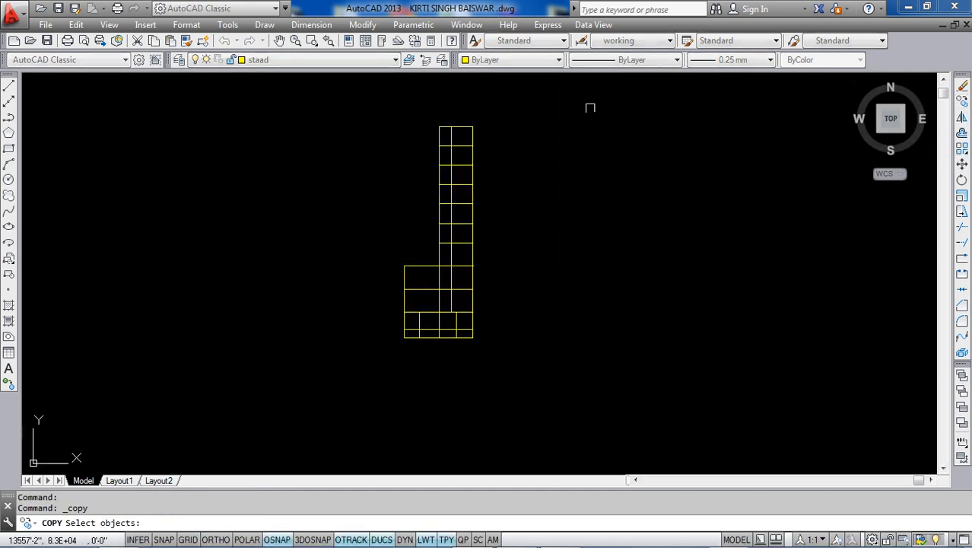
{"action": "left_click", "coordinate": [514, 97]}
{"action": "left_click", "coordinate": [365, 355]}
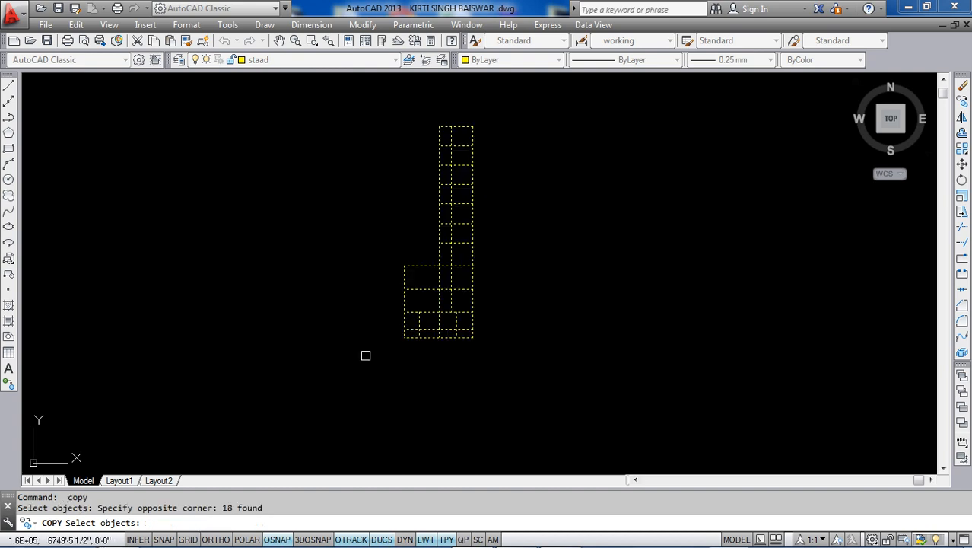
{"action": "key", "text": "Return"}
{"action": "left_click", "coordinate": [533, 222]}
{"action": "scroll", "coordinate": [536, 228], "scroll_direction": "down", "scroll_amount": 5}
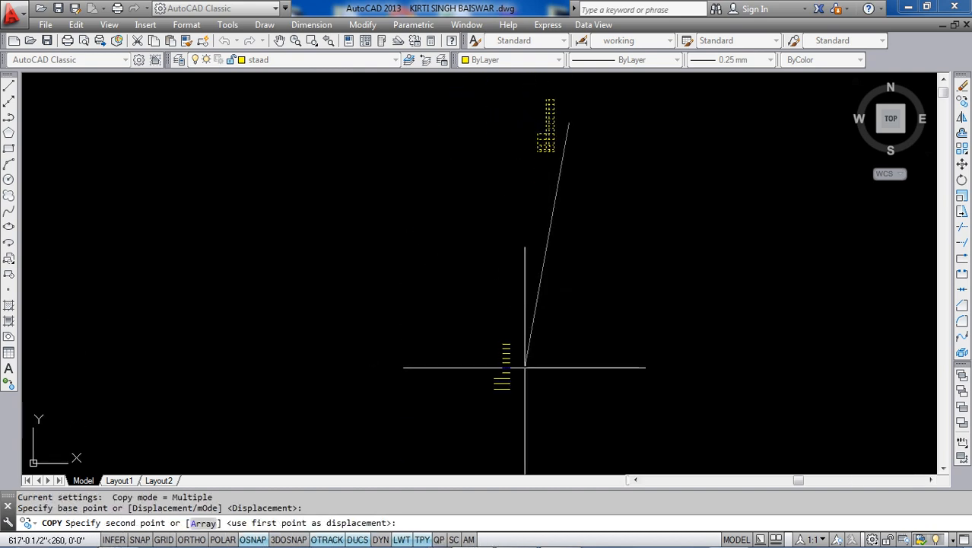
{"action": "left_click", "coordinate": [523, 364]}
{"action": "key", "text": "Escape"}
{"action": "scroll", "coordinate": [506, 366], "scroll_direction": "up", "scroll_amount": 5}
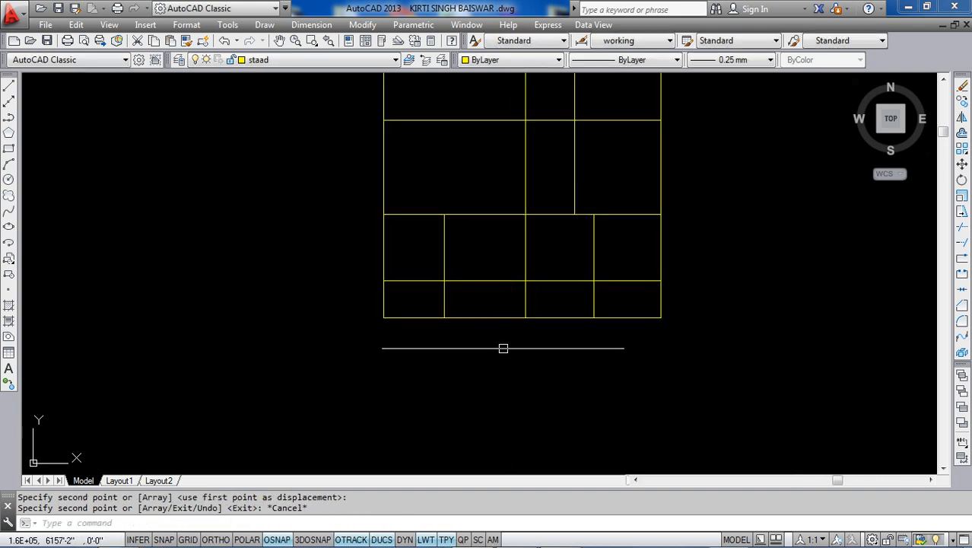
{"action": "scroll", "coordinate": [484, 332], "scroll_direction": "down", "scroll_amount": 10}
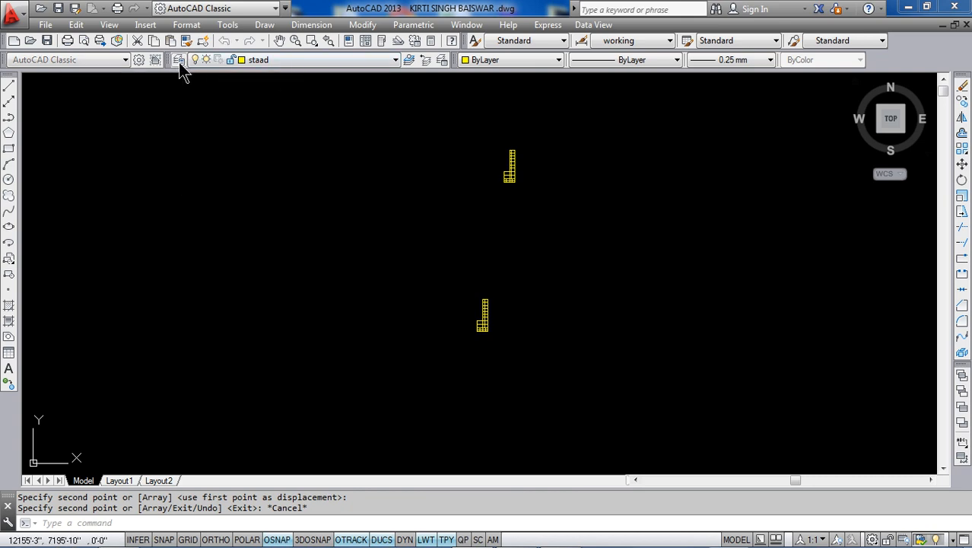
- Turn on all layers in the drawing and close the layer manager
{"action": "left_click", "coordinate": [179, 60]}
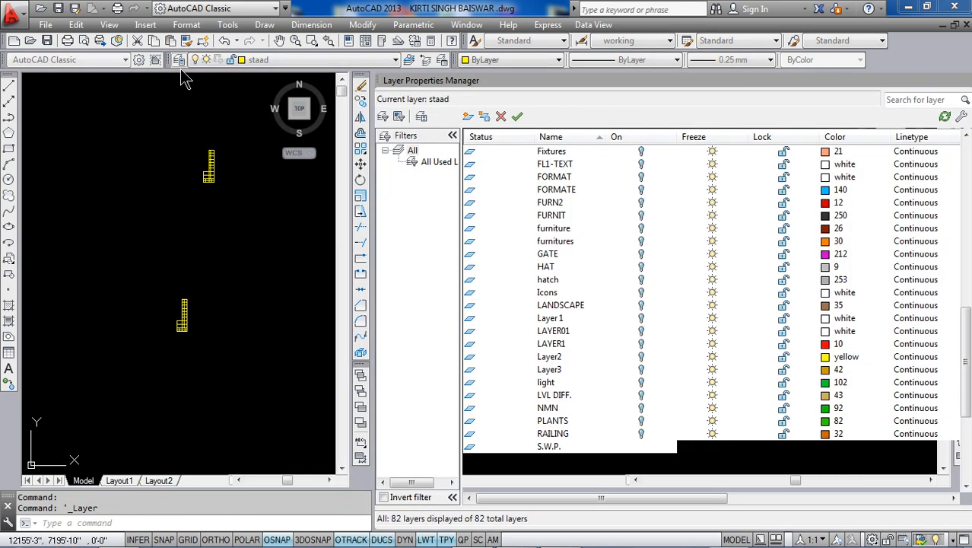
{"action": "left_click", "coordinate": [643, 356]}
{"action": "key", "text": "ctrl+a"}
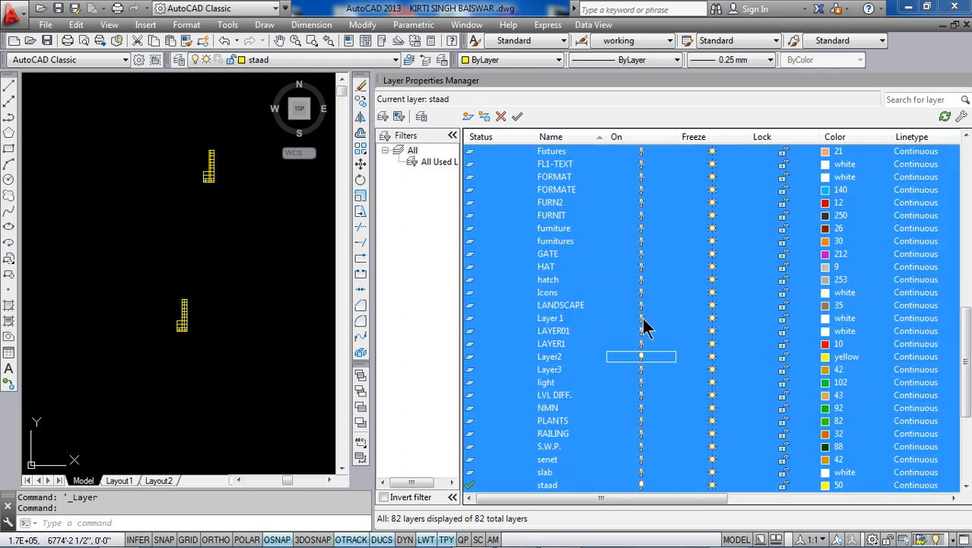
{"action": "left_click", "coordinate": [641, 318]}
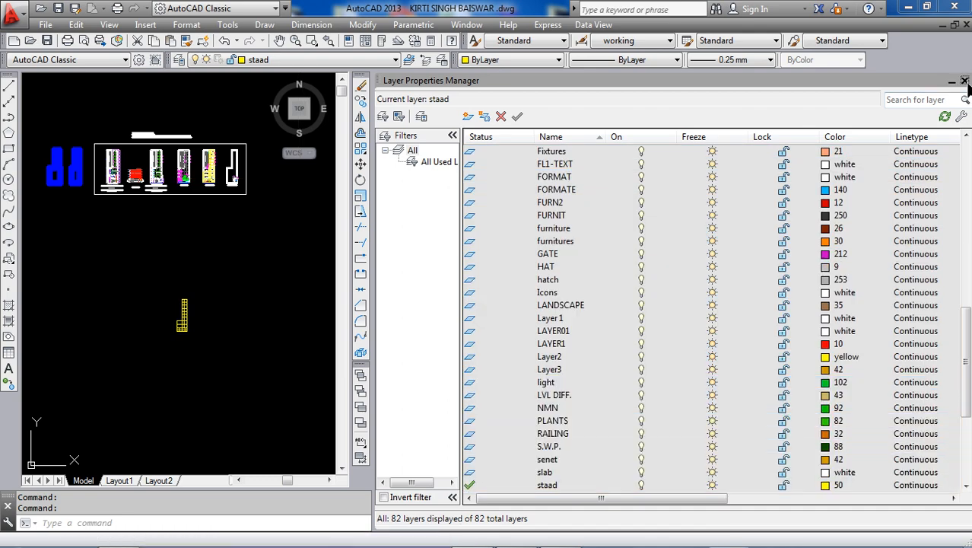
{"action": "left_click", "coordinate": [964, 81]}
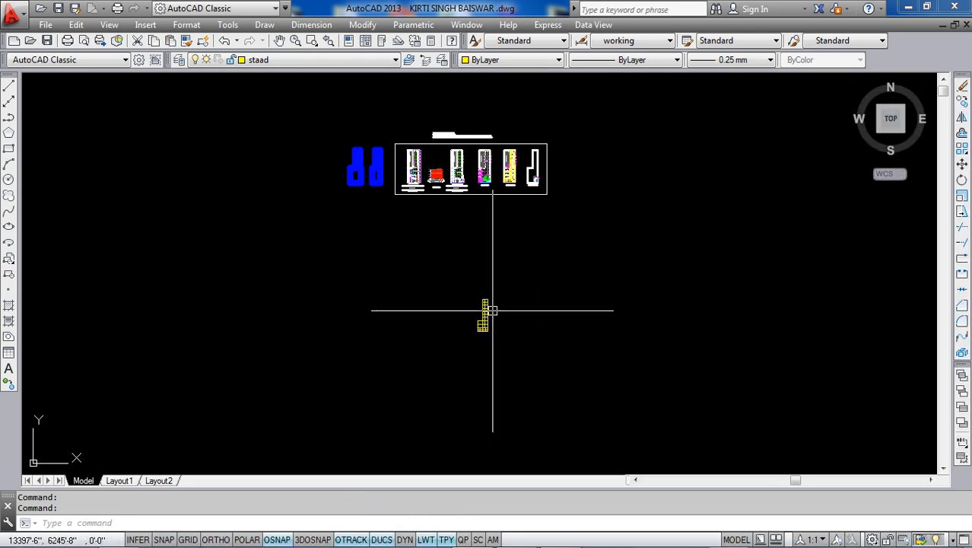
- Examine the copied grid in the empty area below the floor plans
{"action": "scroll", "coordinate": [487, 317], "scroll_direction": "up", "scroll_amount": 9}
{"action": "middle_click_drag", "start_coordinate": [469, 343], "coordinate": [462, 298]}
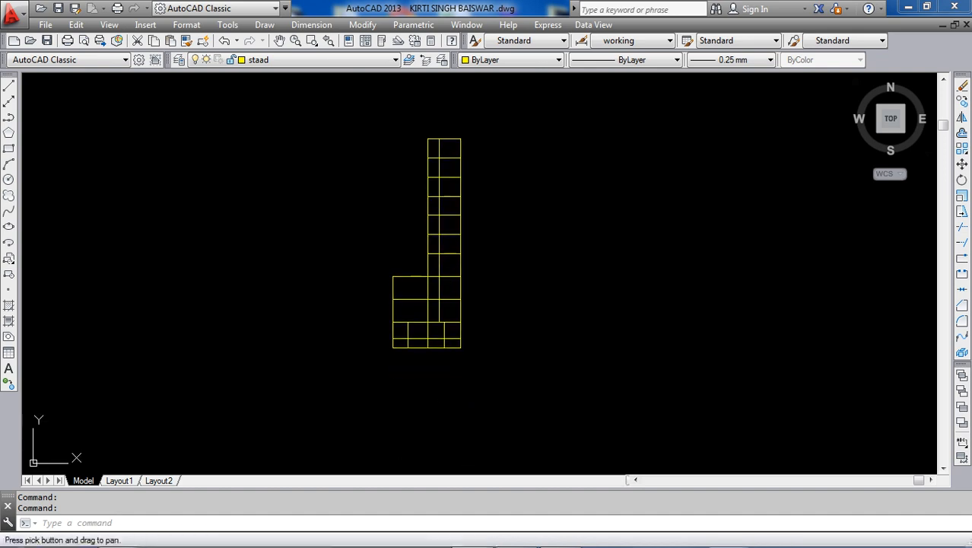
{"action": "scroll", "coordinate": [441, 278], "scroll_direction": "down", "scroll_amount": 4}
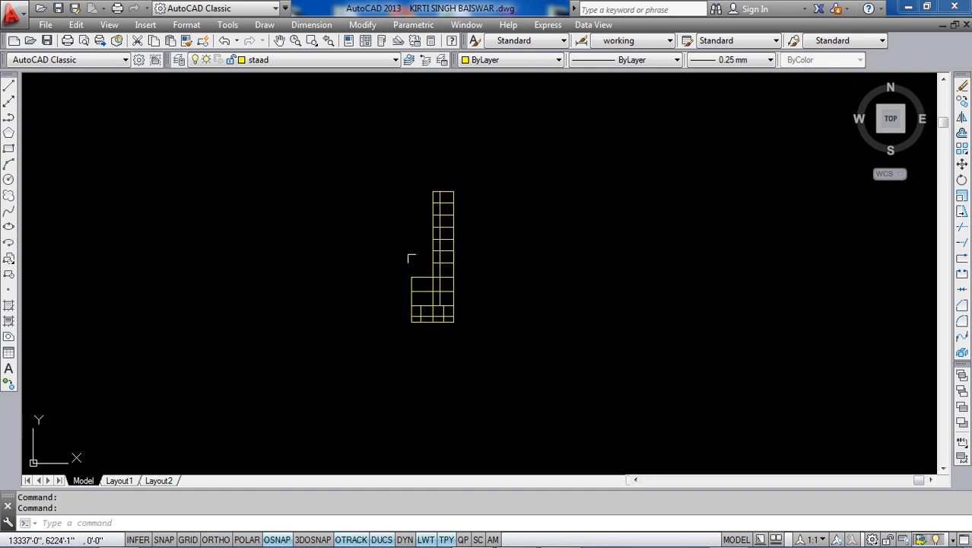
{"action": "scroll", "coordinate": [447, 258], "scroll_direction": "up", "scroll_amount": 2}
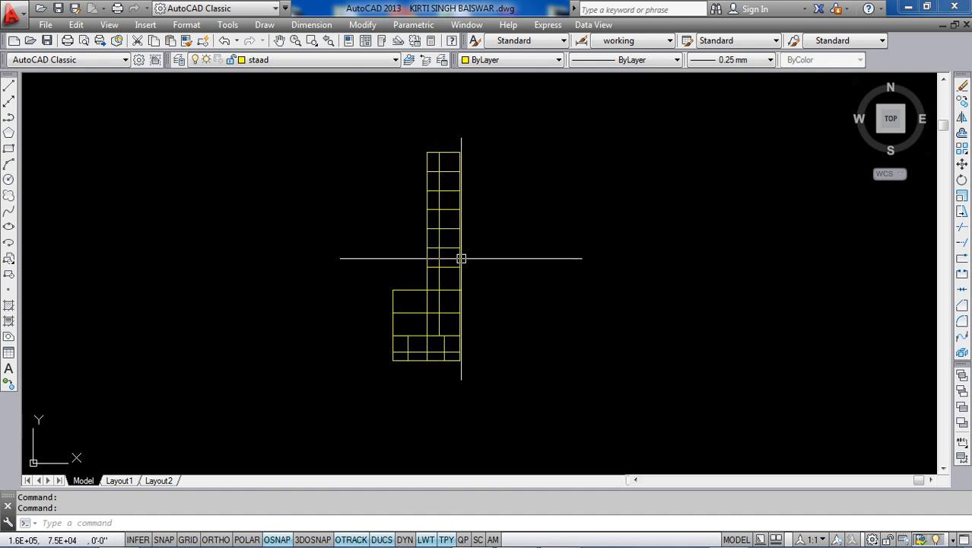
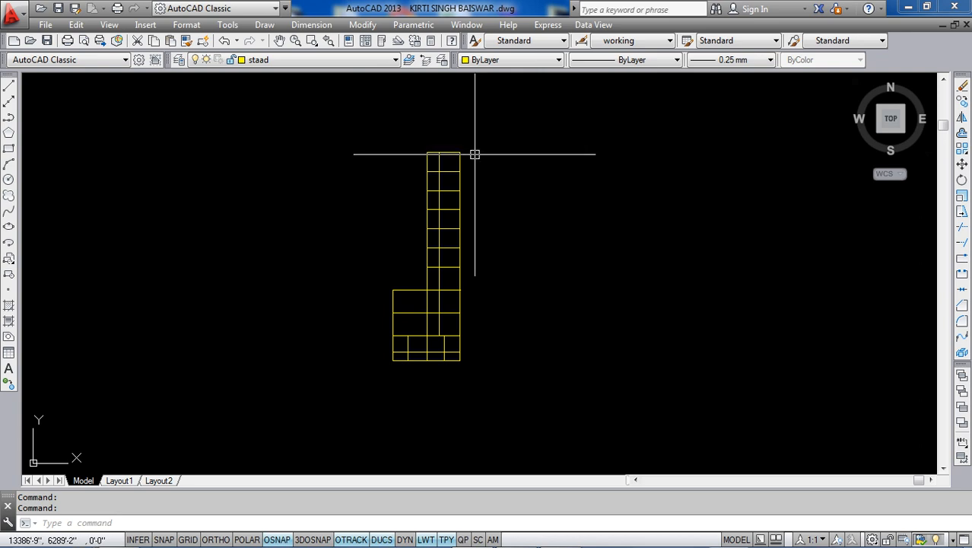
{"action": "scroll", "coordinate": [481, 152], "scroll_direction": "down", "scroll_amount": 3}
{"action": "scroll", "coordinate": [484, 150], "scroll_direction": "up", "scroll_amount": 2}
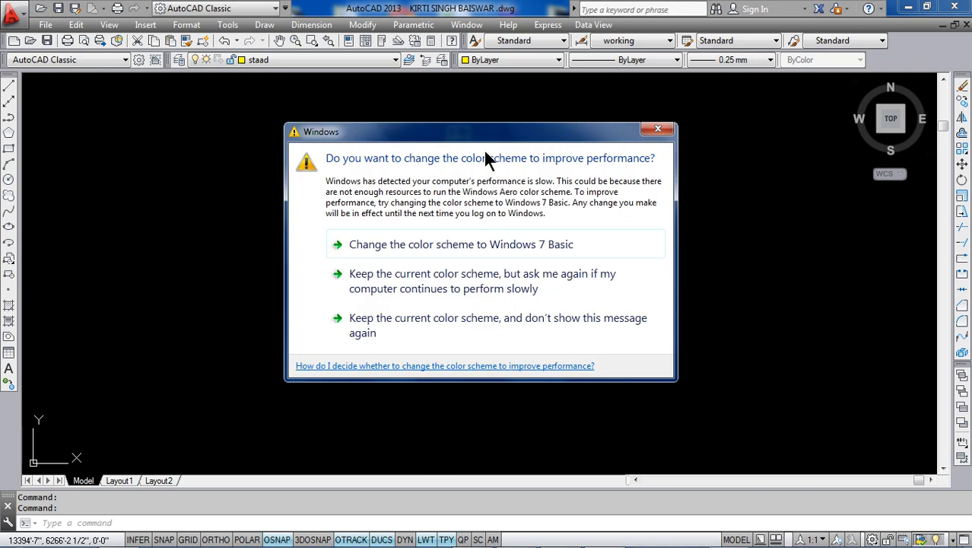
- Change the color scheme to Windows 7 Basic in the Windows performance prompt
{"action": "left_click", "coordinate": [494, 244]}
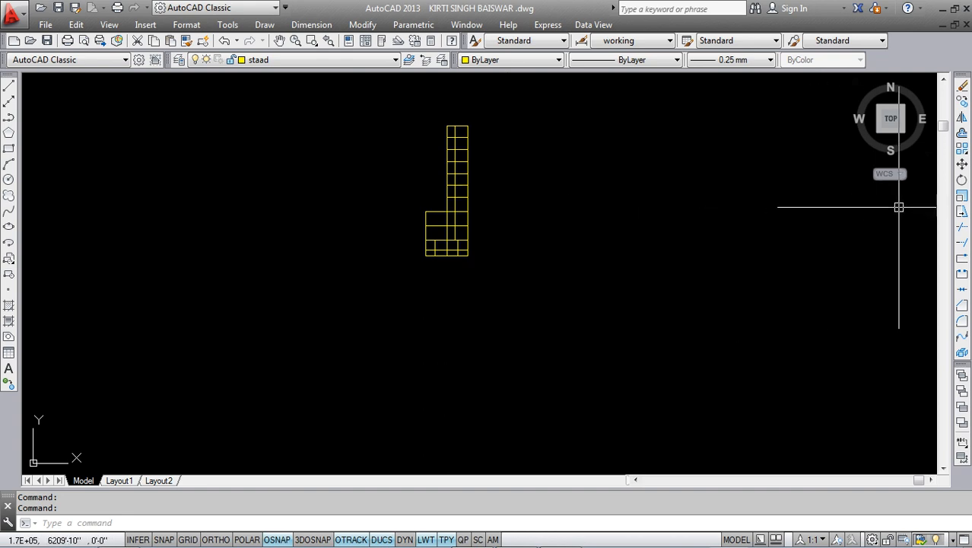
- Try to scale the entire copied grid by .0254
{"action": "left_click", "coordinate": [961, 197]}
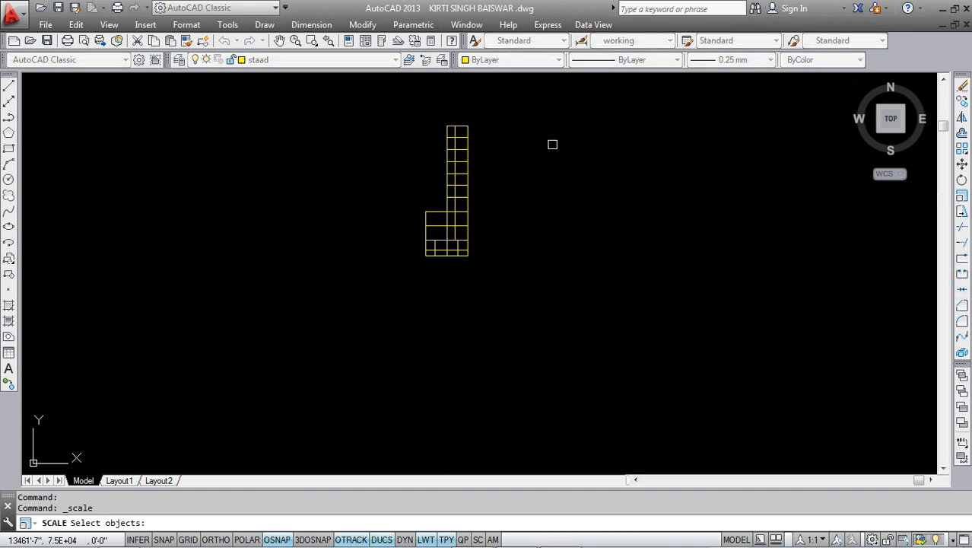
{"action": "left_click", "coordinate": [508, 110]}
{"action": "left_click", "coordinate": [391, 292]}
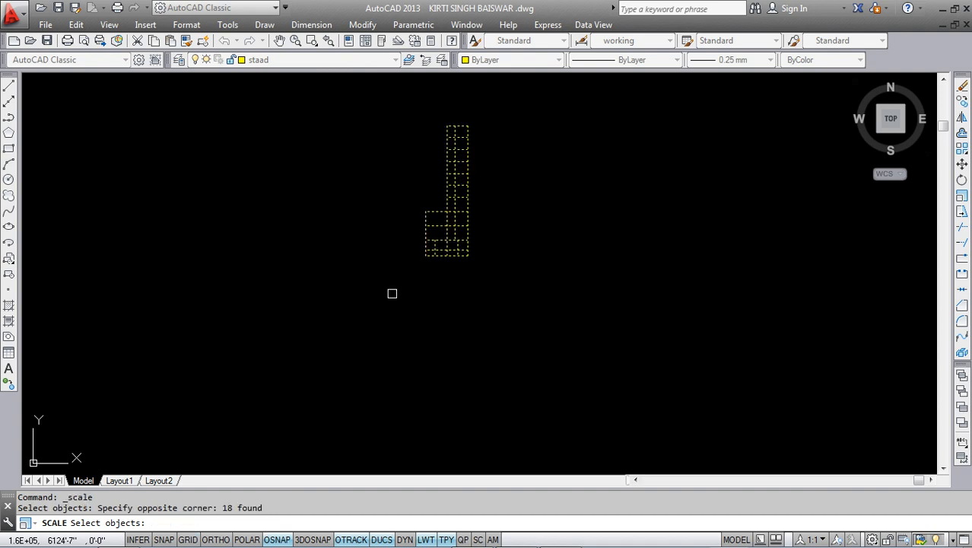
{"action": "scroll", "coordinate": [392, 291], "scroll_direction": "down", "scroll_amount": 3}
{"action": "key", "text": "Return"}
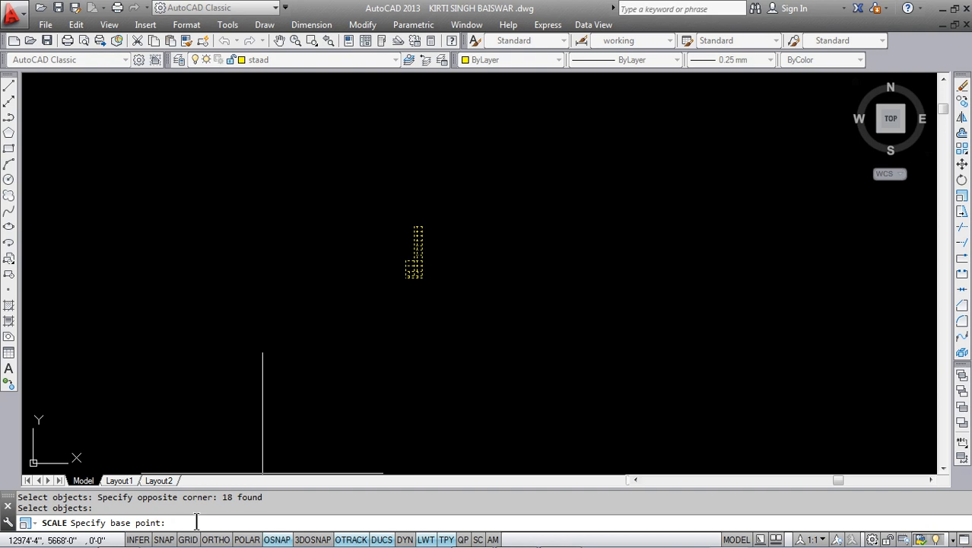
{"action": "type", "text": ".0254"}
{"action": "key", "text": "Return"}
{"action": "key", "text": "Escape"}
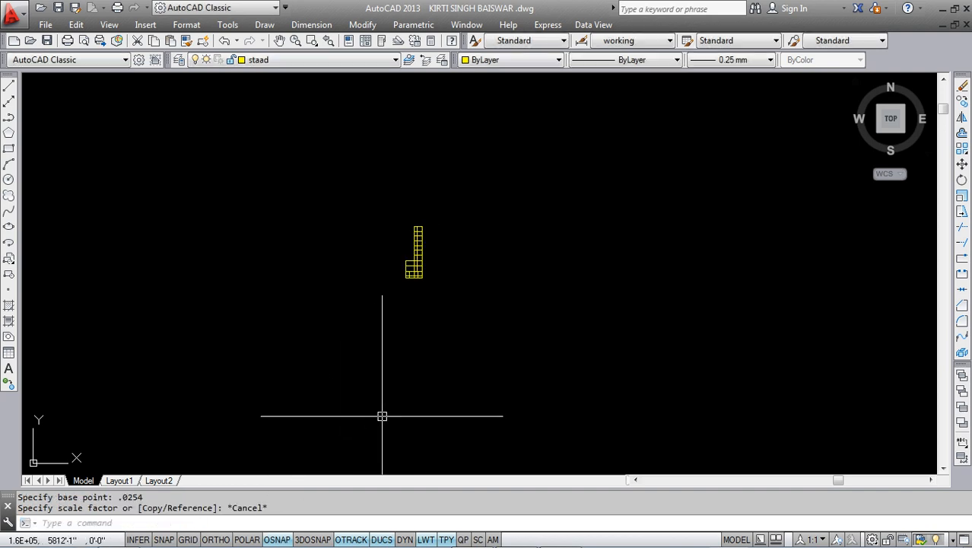
{"action": "key", "text": "Escape"}
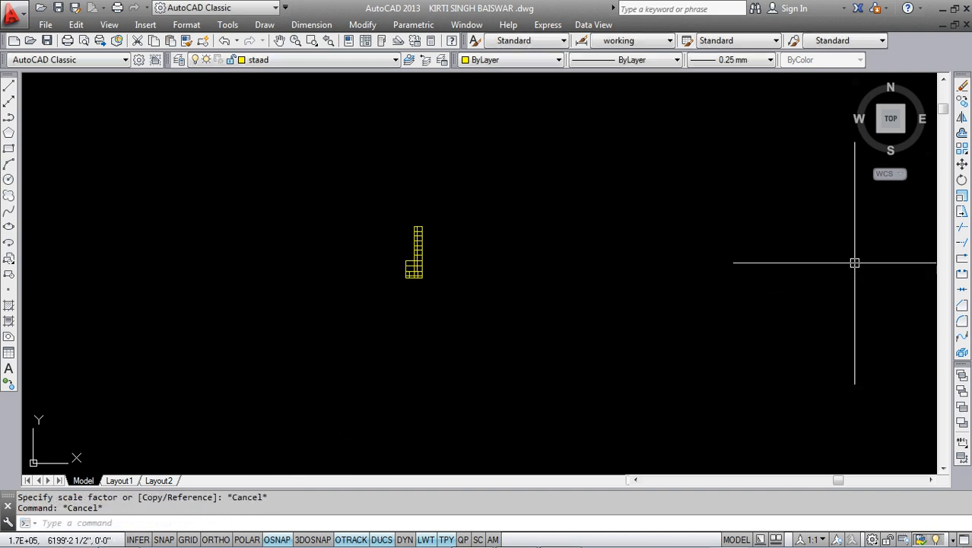
{"action": "left_click", "coordinate": [961, 196]}
{"action": "left_click", "coordinate": [438, 211]}
{"action": "left_click", "coordinate": [373, 314]}
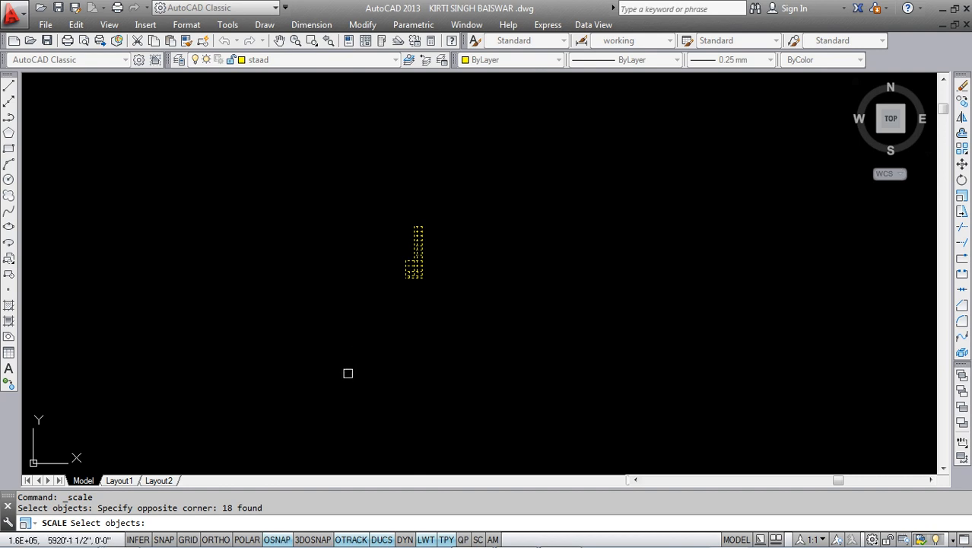
{"action": "right_click", "coordinate": [202, 524]}
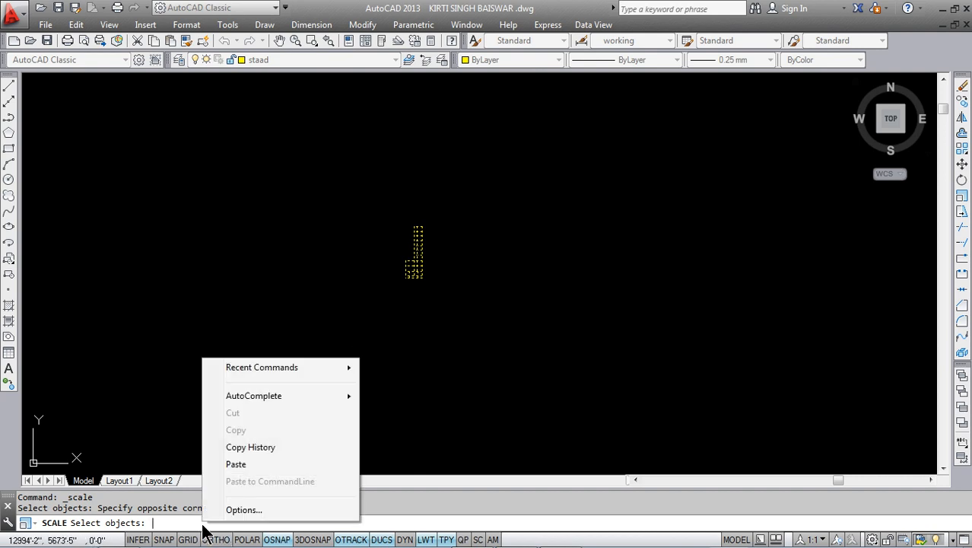
{"action": "key", "text": "Escape"}
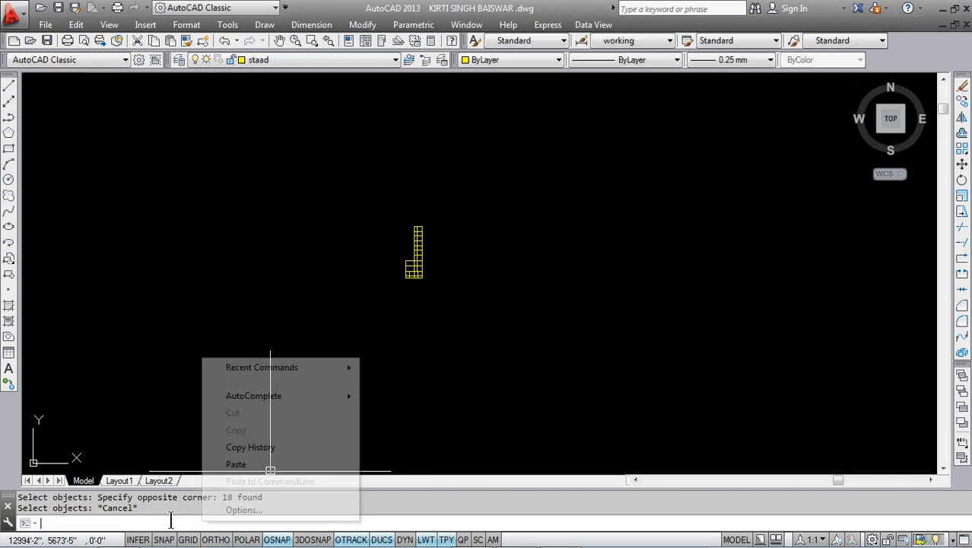
{"action": "left_click", "coordinate": [962, 196]}
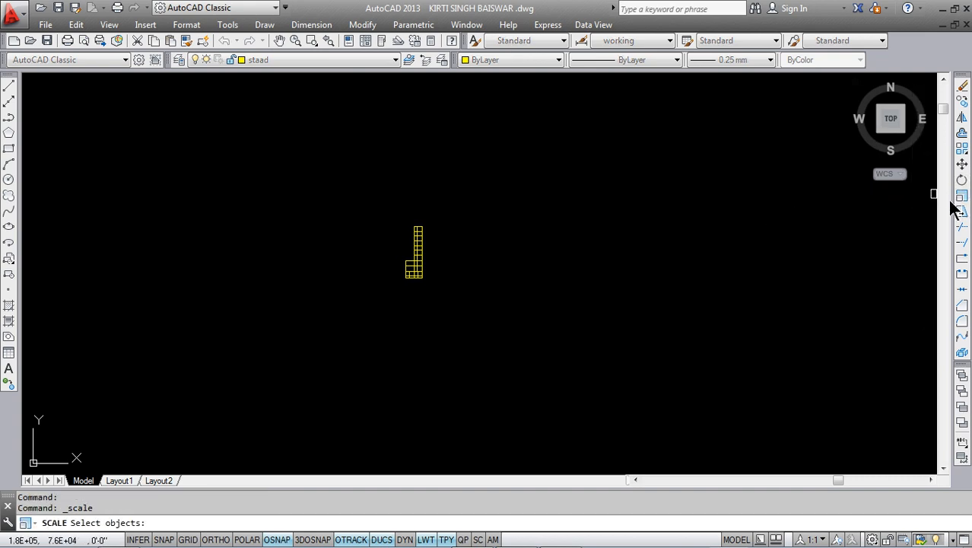
{"action": "left_click", "coordinate": [435, 216]}
{"action": "left_click", "coordinate": [389, 313]}
{"action": "key", "text": "Return"}
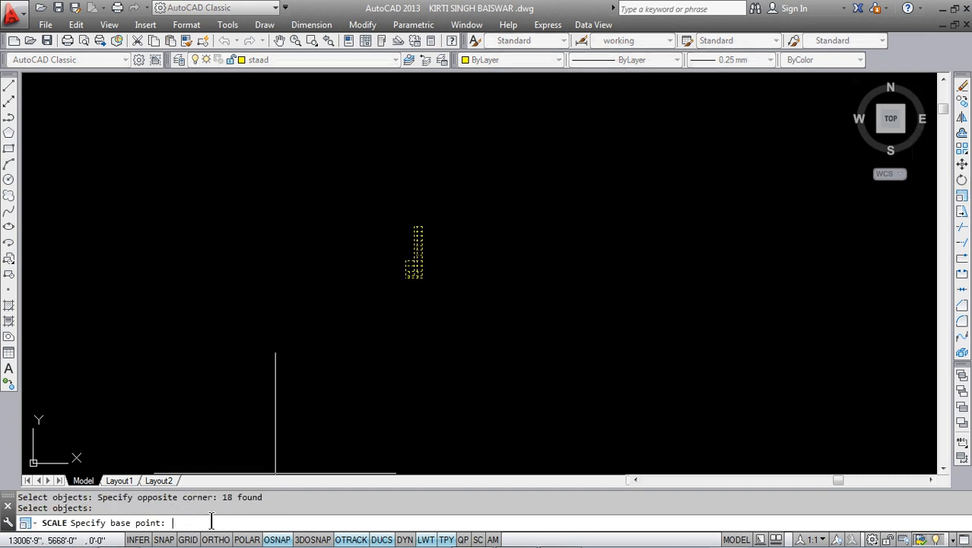
{"action": "type", "text": ".0254"}
{"action": "key", "text": "Return"}
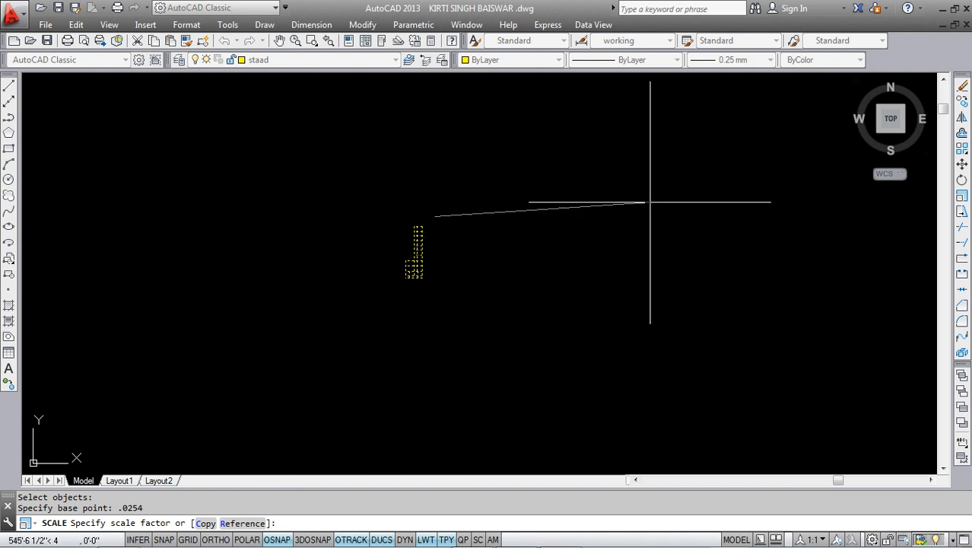
{"action": "key", "text": "Escape"}
{"action": "scroll", "coordinate": [601, 235], "scroll_direction": "up", "scroll_amount": 5}
{"action": "scroll", "coordinate": [438, 265], "scroll_direction": "down", "scroll_amount": 4}
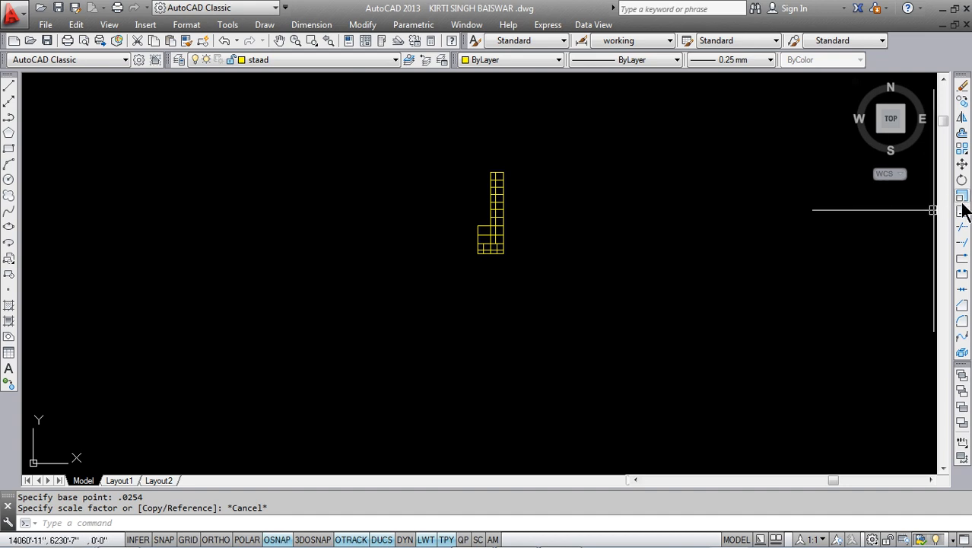
{"action": "scroll", "coordinate": [504, 282], "scroll_direction": "down", "scroll_amount": 2}
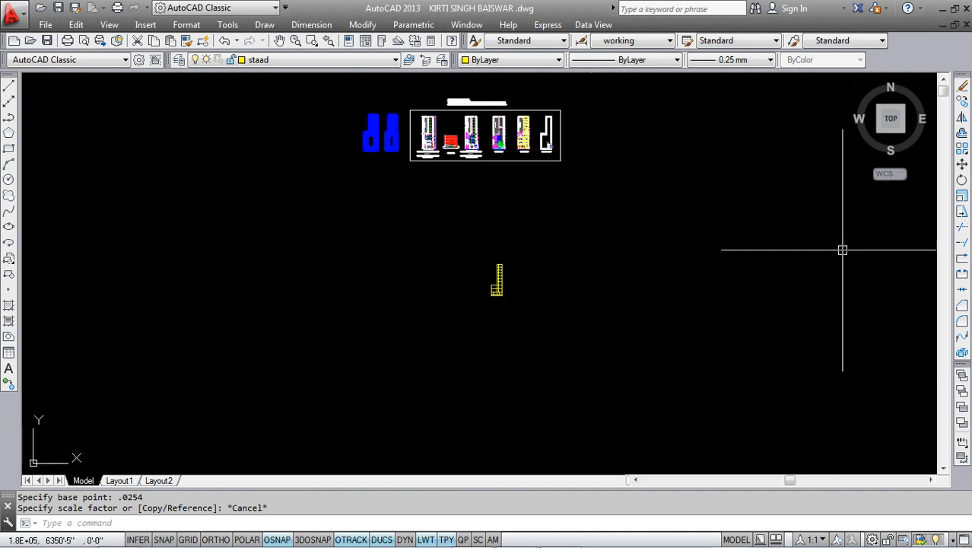
{"action": "key", "text": "Escape"}
- Scale the entire copied grid below the floor plans by .0254 about a point just beside it
{"action": "left_click", "coordinate": [963, 196]}
{"action": "scroll", "coordinate": [525, 274], "scroll_direction": "up", "scroll_amount": 3}
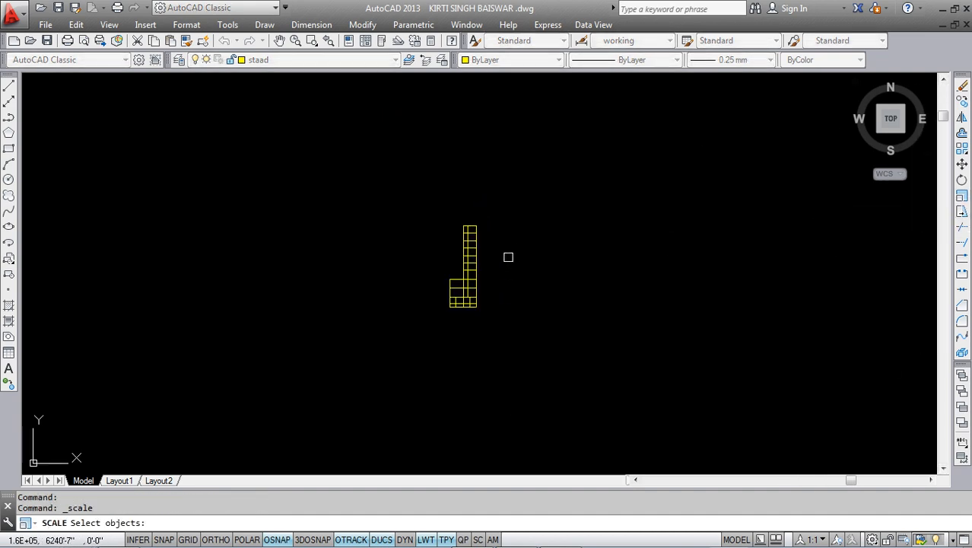
{"action": "left_click", "coordinate": [492, 212]}
{"action": "left_click", "coordinate": [432, 323]}
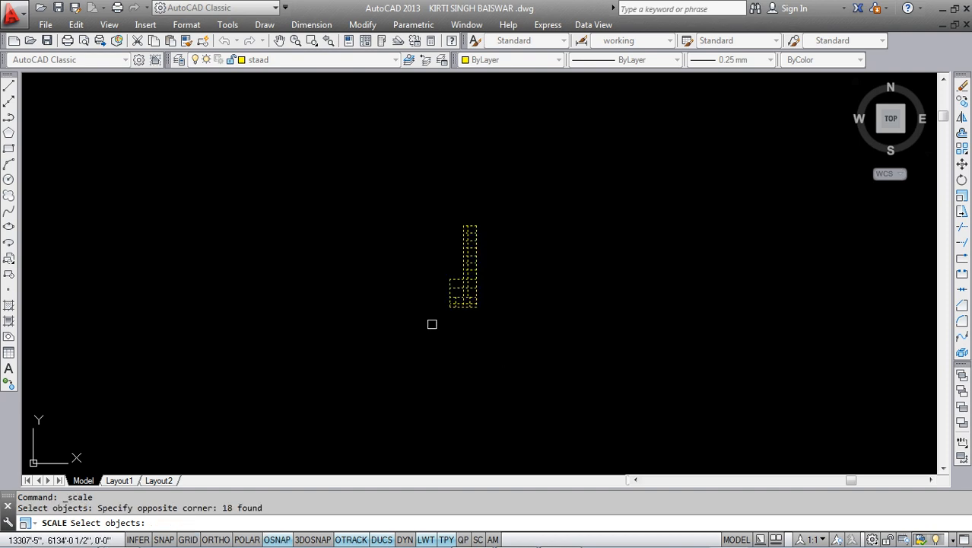
{"action": "key", "text": "Return"}
{"action": "left_click", "coordinate": [511, 285]}
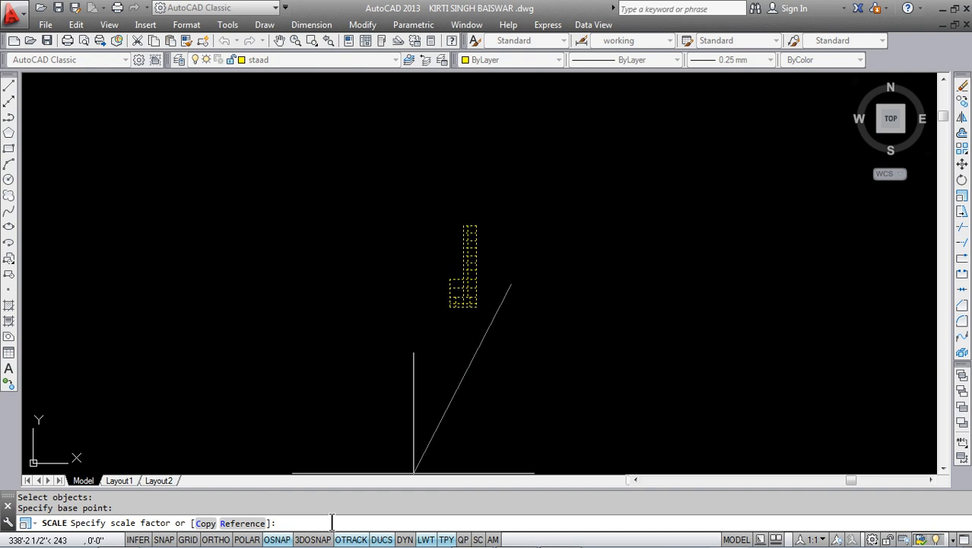
{"action": "type", "text": ".0254"}
{"action": "key", "text": "Return"}
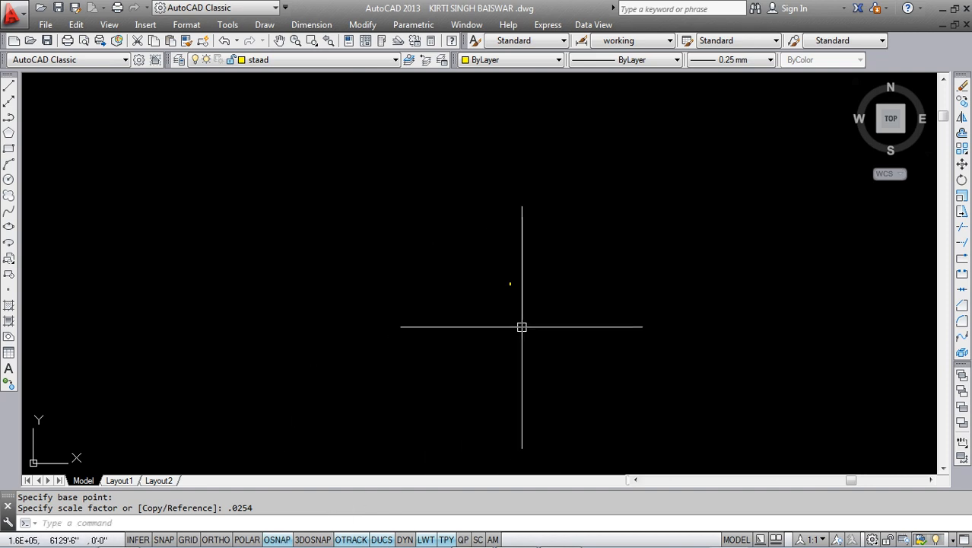
{"action": "scroll", "coordinate": [528, 314], "scroll_direction": "up", "scroll_amount": 4}
{"action": "scroll", "coordinate": [490, 250], "scroll_direction": "up", "scroll_amount": 4}
{"action": "scroll", "coordinate": [451, 210], "scroll_direction": "up", "scroll_amount": 10}
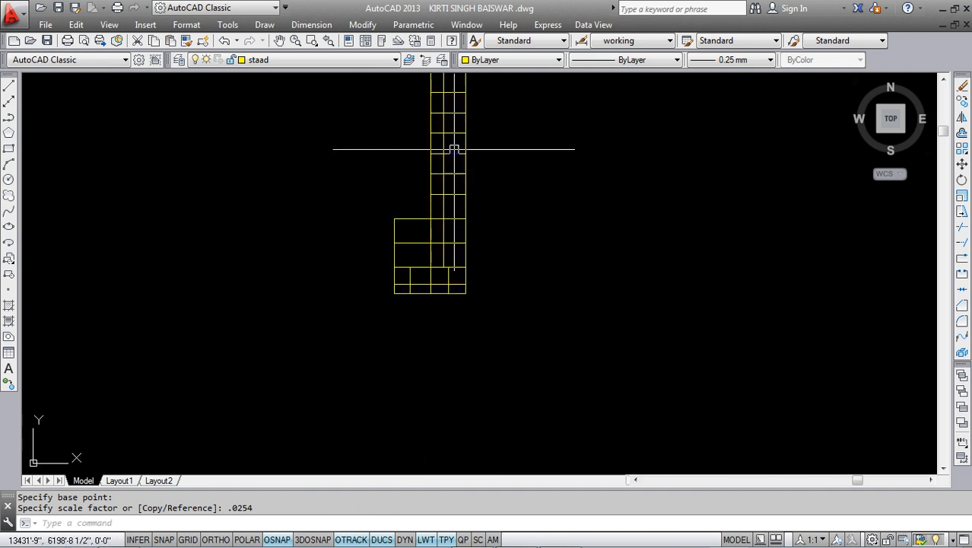
{"action": "scroll", "coordinate": [465, 233], "scroll_direction": "down", "scroll_amount": 3}
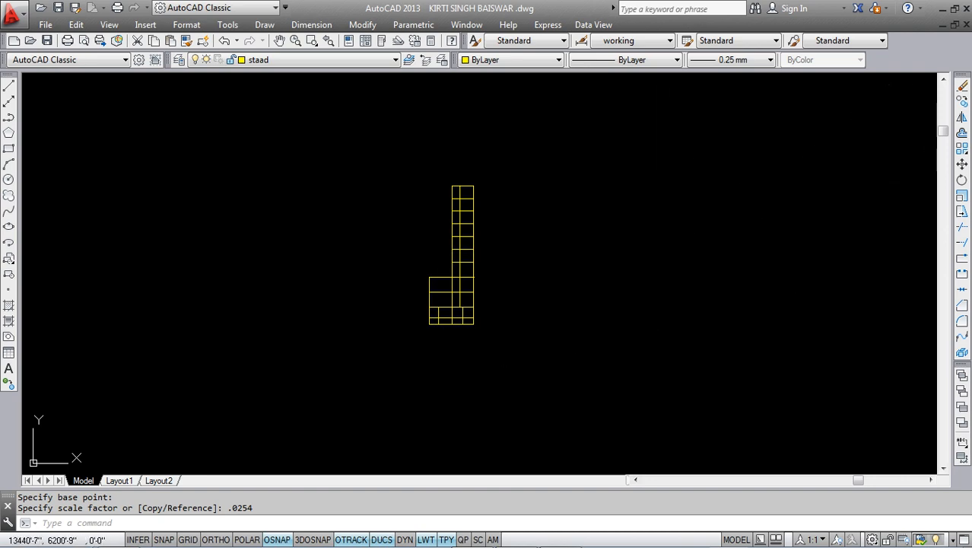
- Minimize the grid drawing, start another AutoCAD 2013 session from the desktop and close the layer manager in its blank drawing
{"action": "left_click", "coordinate": [944, 13]}
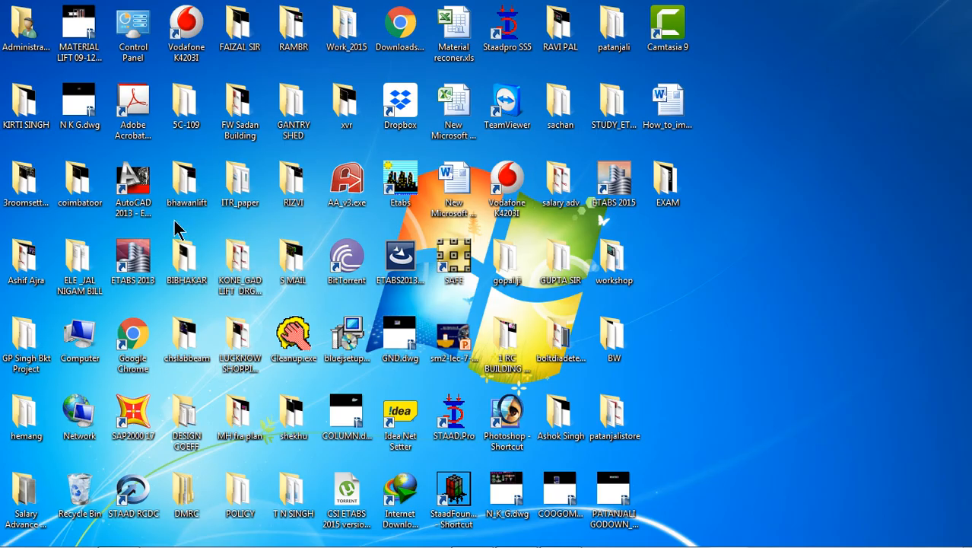
{"action": "double_click", "coordinate": [137, 190]}
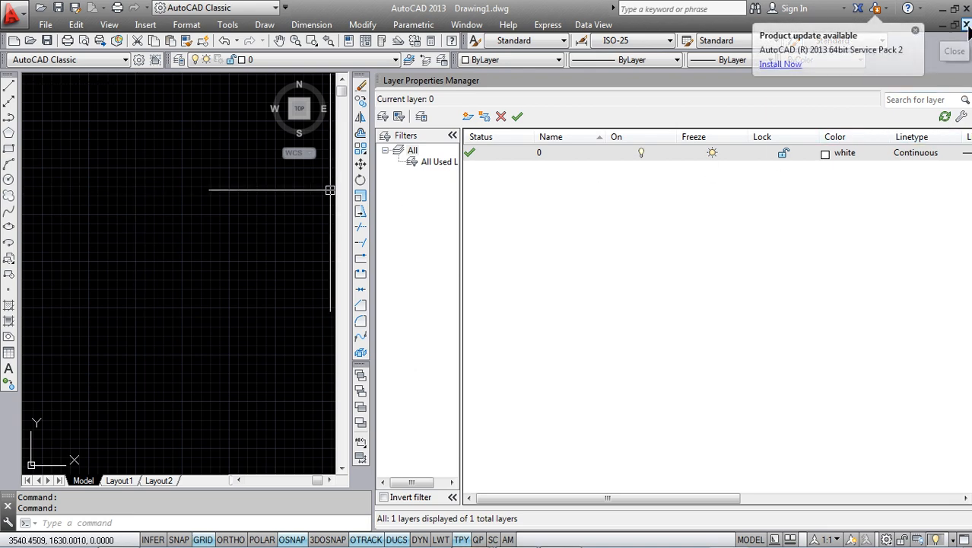
{"action": "left_click", "coordinate": [965, 81]}
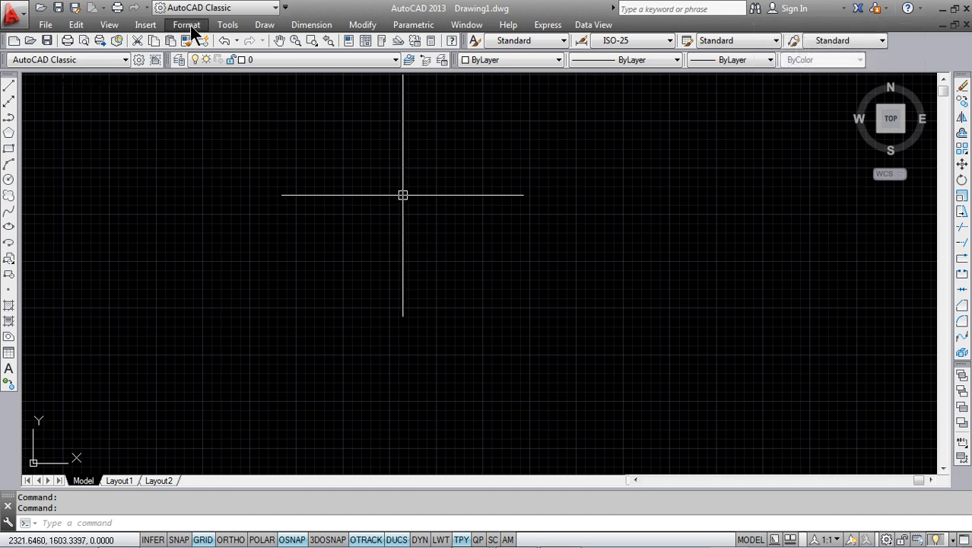
- Set the blank drawing's insertion scale units to Meters and confirm the drawing units
{"action": "left_click", "coordinate": [190, 28]}
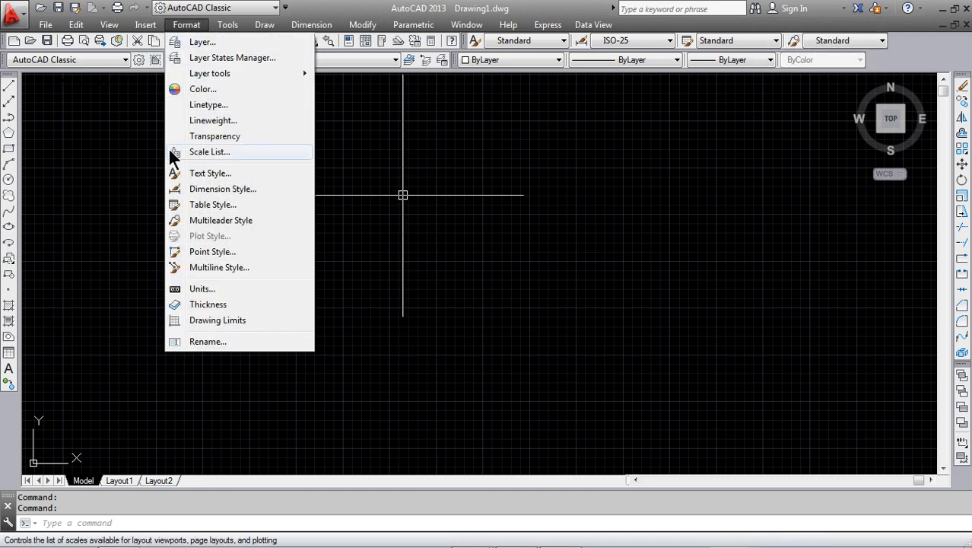
{"action": "left_click", "coordinate": [195, 289]}
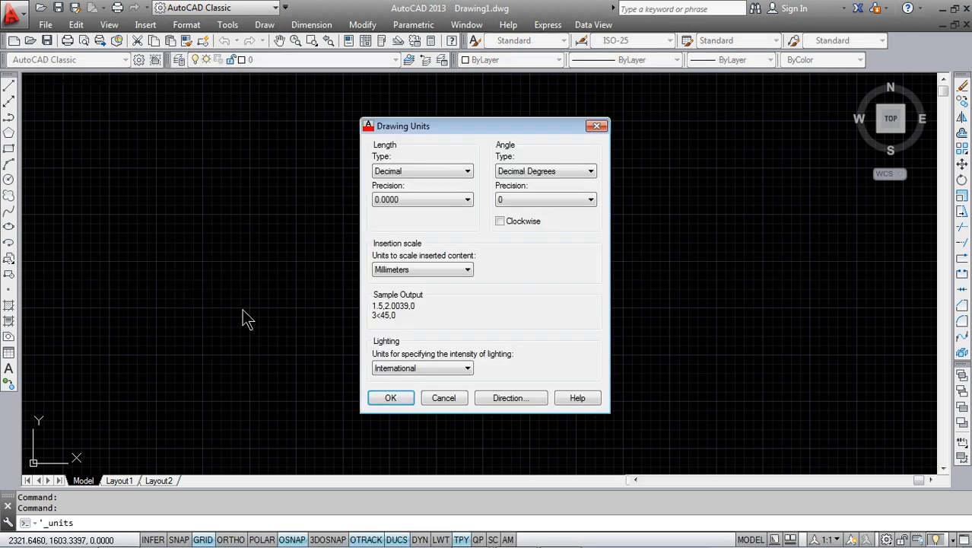
{"action": "left_click", "coordinate": [466, 269]}
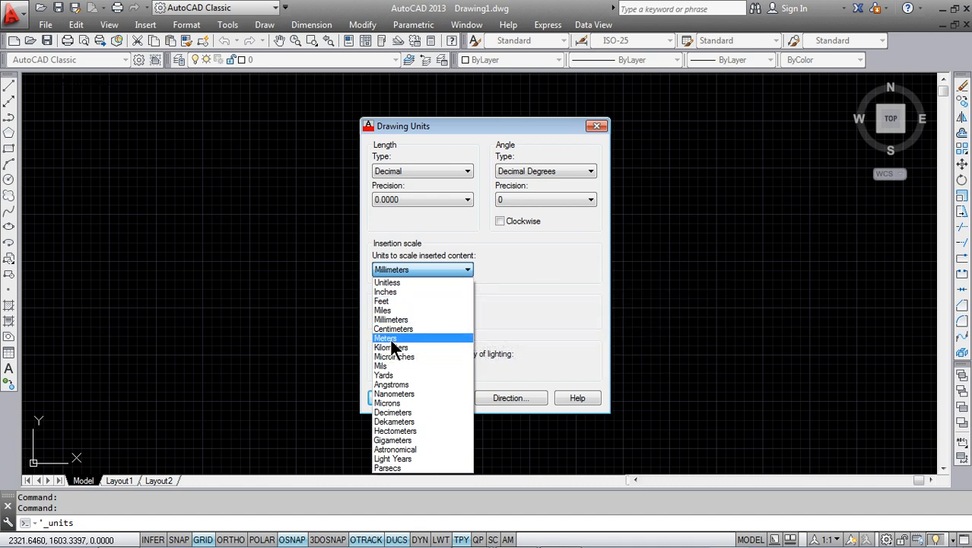
{"action": "left_click", "coordinate": [391, 338]}
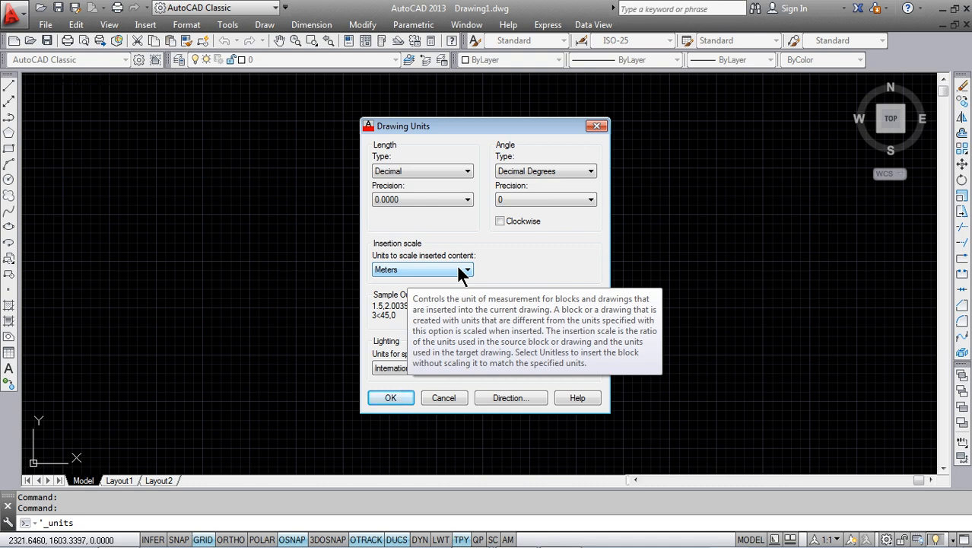
{"action": "left_click", "coordinate": [392, 397]}
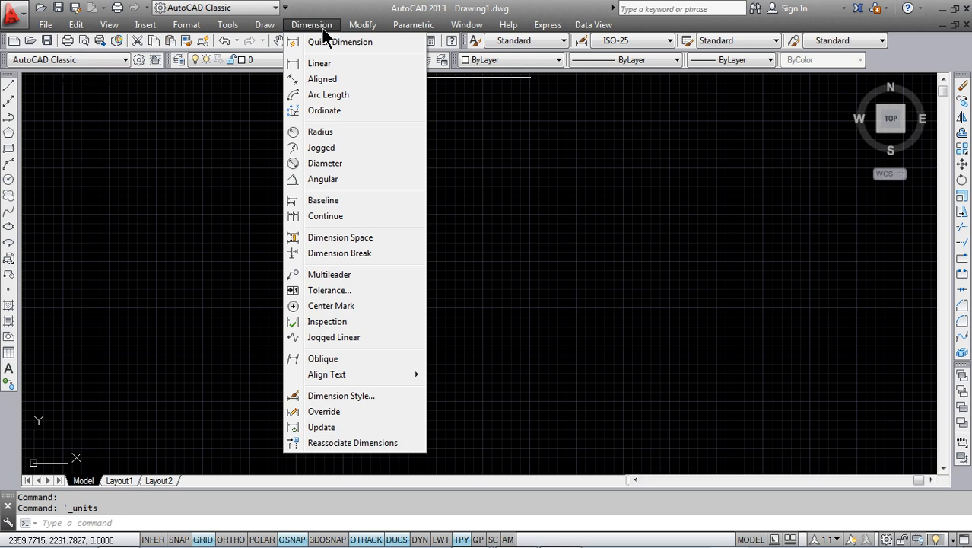
- Review the primary units settings of the ISO-25 dimension style
{"action": "left_click", "coordinate": [341, 396]}
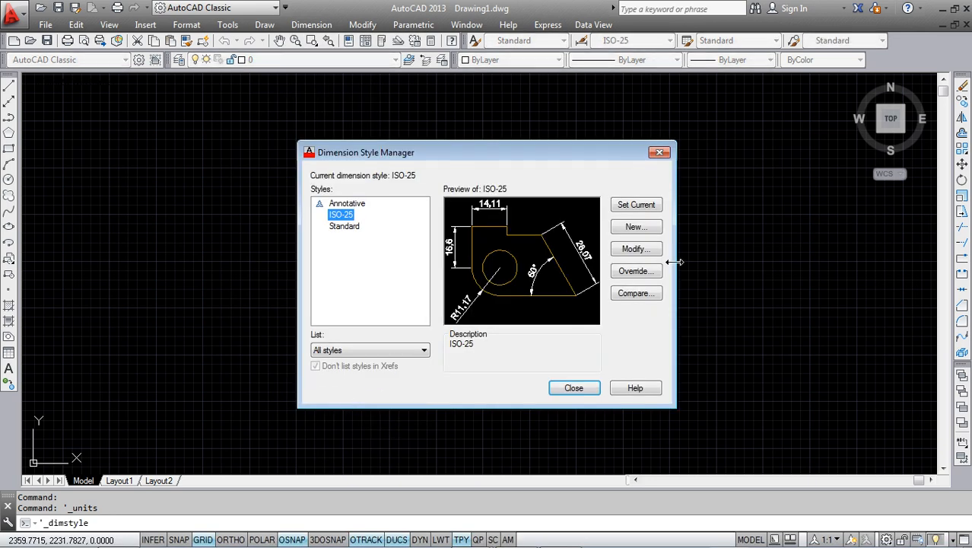
{"action": "left_click", "coordinate": [636, 249]}
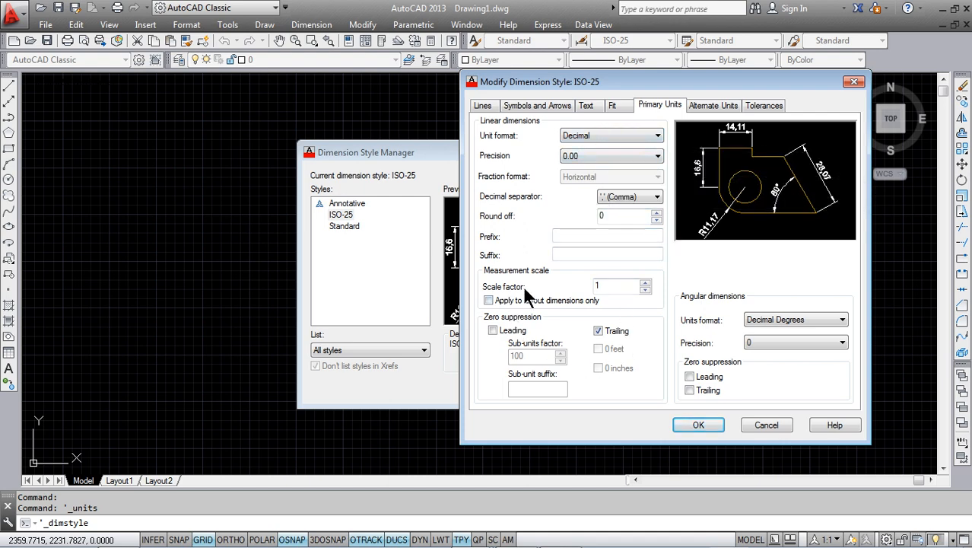
{"action": "left_click", "coordinate": [688, 419]}
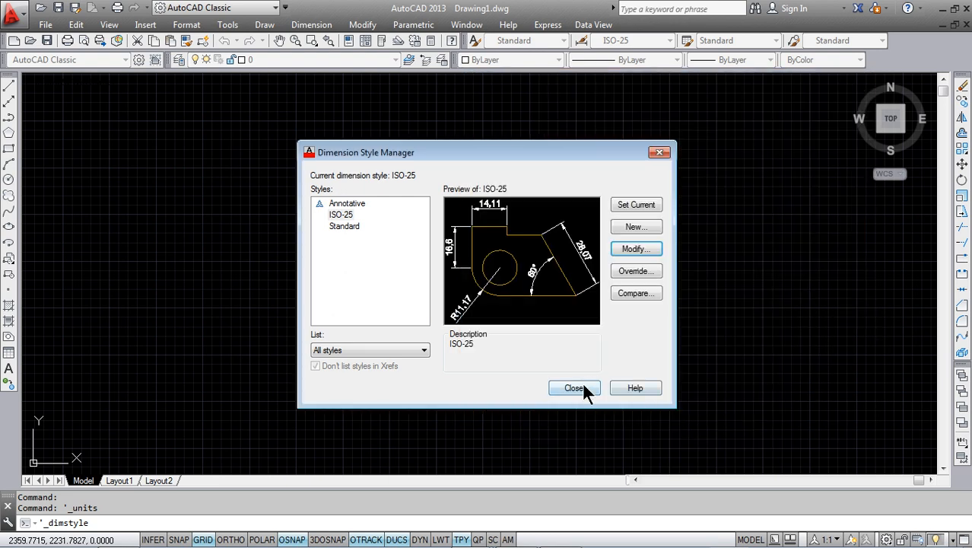
{"action": "left_click", "coordinate": [574, 388]}
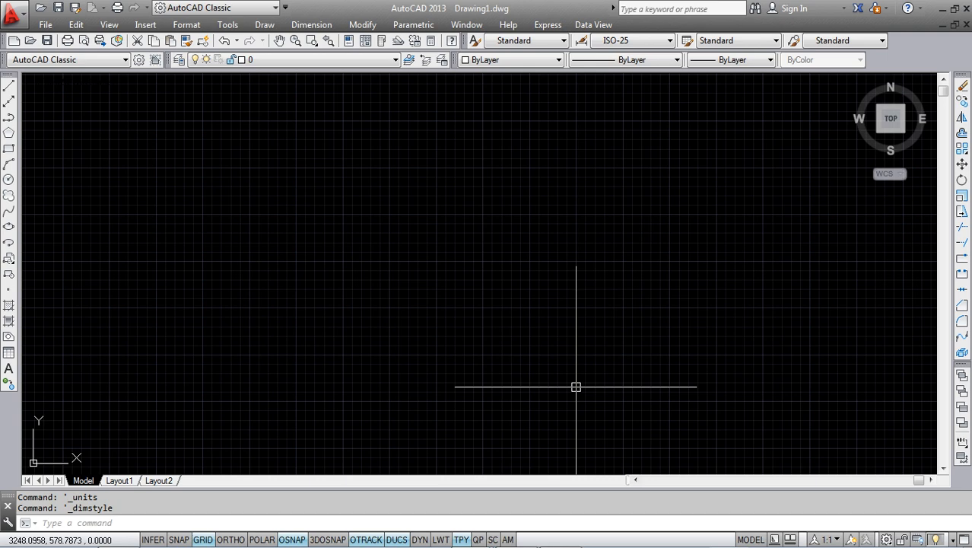
- Start saving the drawing under a new name and choose the Desktop as the save location
{"action": "left_click", "coordinate": [44, 25]}
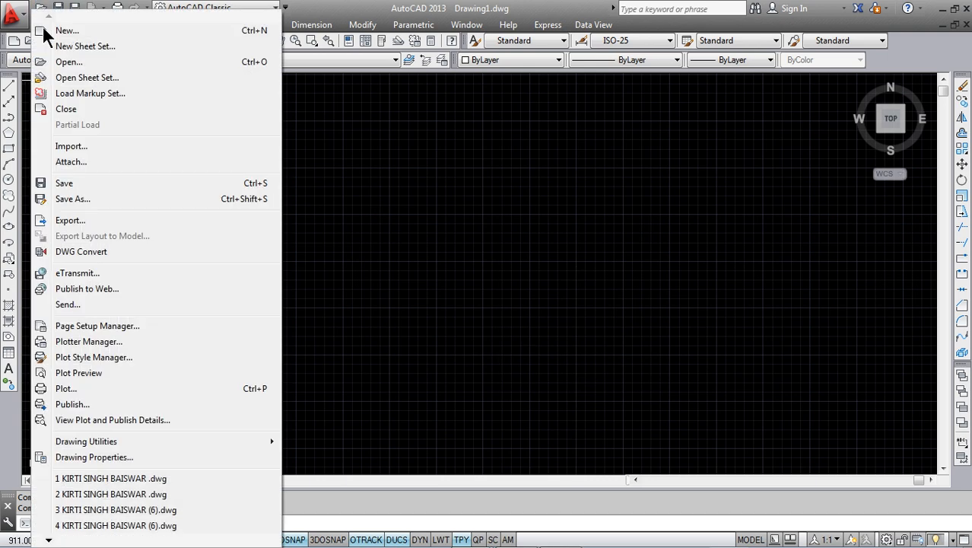
{"action": "left_click", "coordinate": [73, 197]}
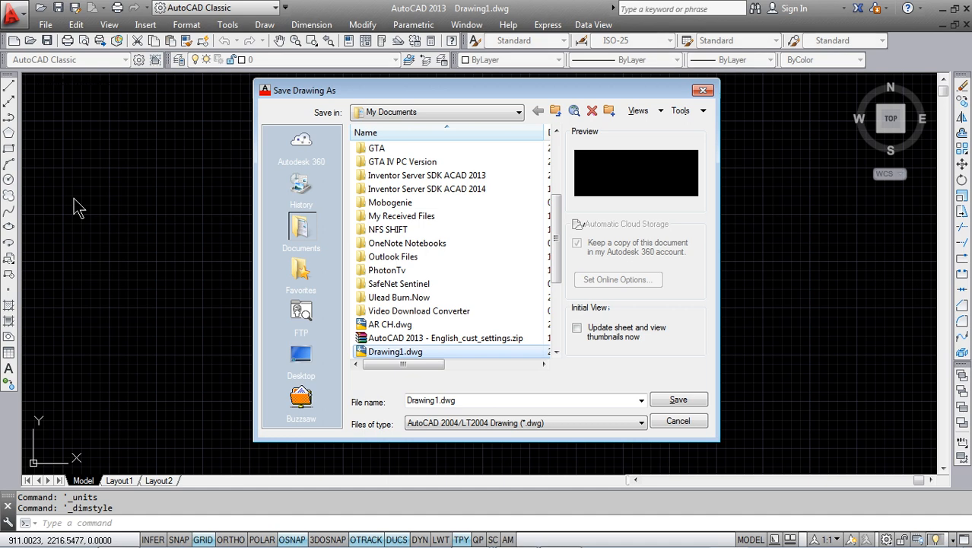
{"action": "left_click", "coordinate": [518, 113]}
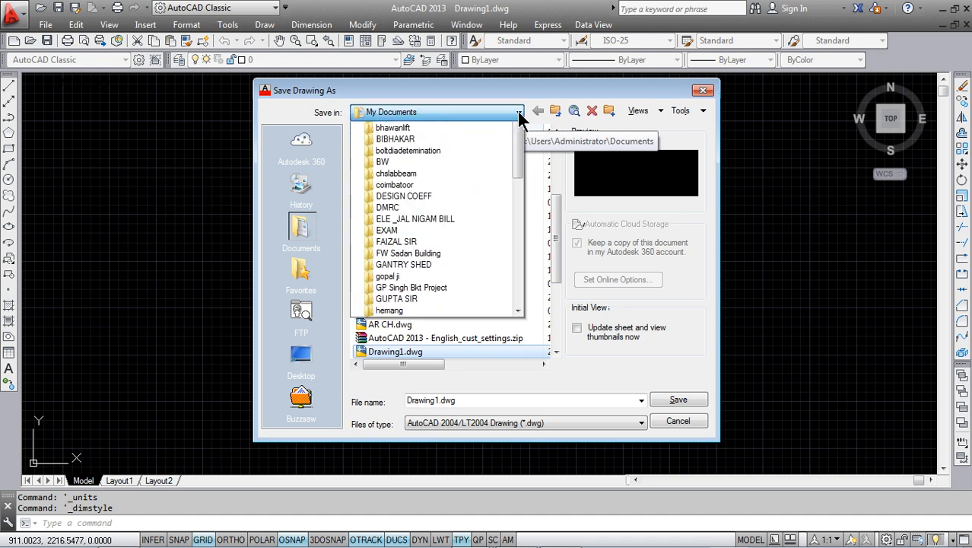
{"action": "left_click_drag", "start_coordinate": [517, 198], "coordinate": [515, 148]}
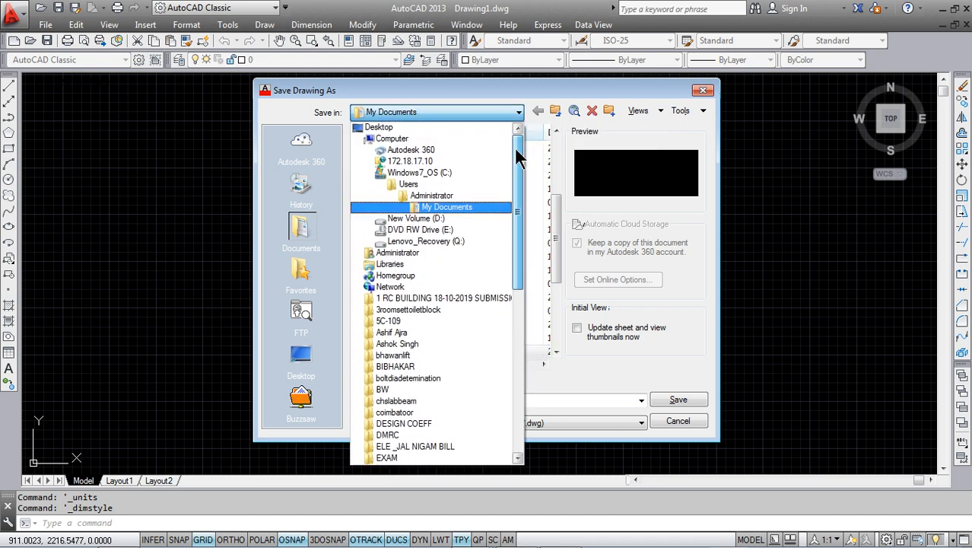
{"action": "left_click", "coordinate": [384, 129]}
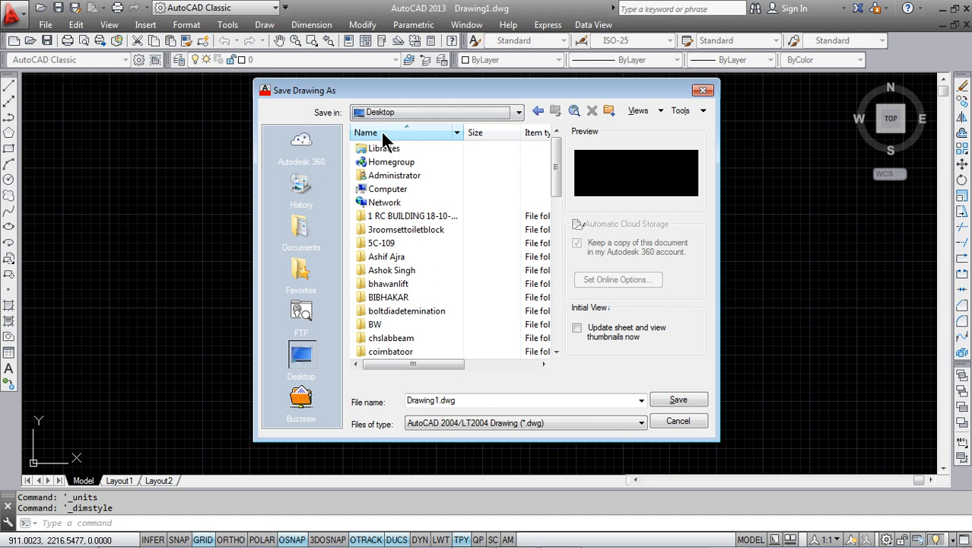
- Replace the proposed file name with example and save the drawing
{"action": "double_click", "coordinate": [439, 401]}
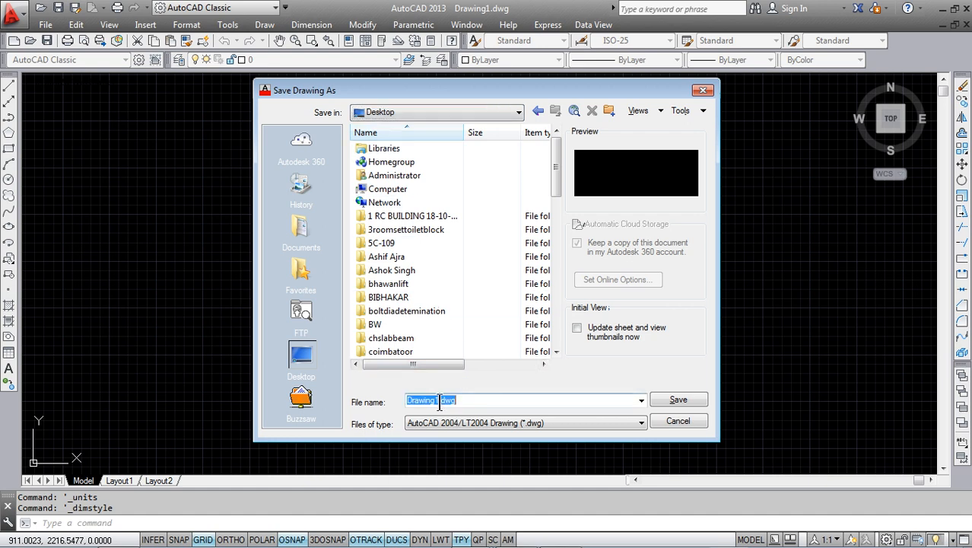
{"action": "left_click", "coordinate": [439, 402]}
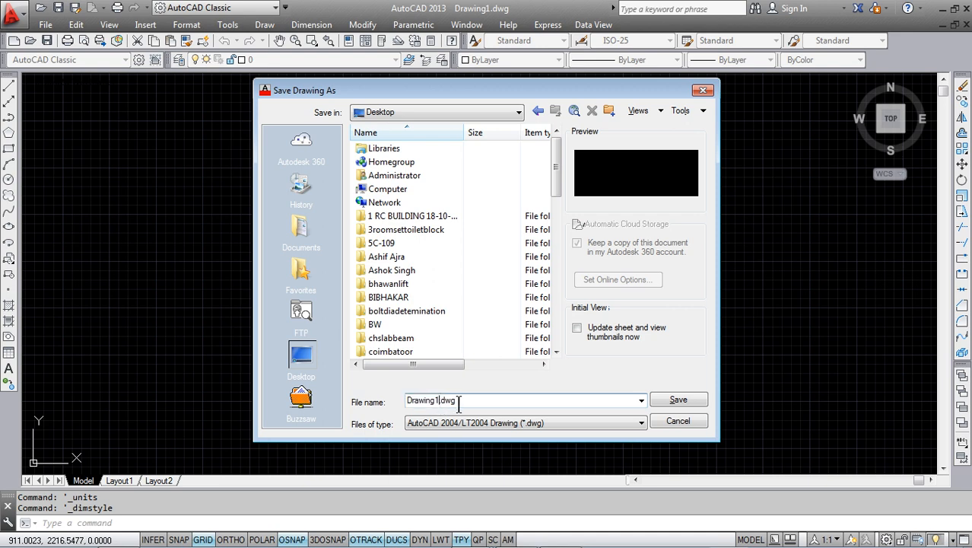
{"action": "key", "text": "BackSpace"}
{"action": "key", "text": "BackSpace"}
{"action": "key", "text": "BackSpace"}
{"action": "key", "text": "BackSpace"}
{"action": "key", "text": "BackSpace"}
{"action": "key", "text": "BackSpace"}
{"action": "key", "text": "BackSpace"}
{"action": "key", "text": "BackSpace"}
{"action": "key", "text": "BackSpace"}
{"action": "type", "text": "kirt"}
{"action": "key", "text": "BackSpace"}
{"action": "key", "text": "BackSpace"}
{"action": "key", "text": "BackSpace"}
{"action": "key", "text": "BackSpace"}
{"action": "type", "text": "example"}
{"action": "left_click", "coordinate": [672, 403]}
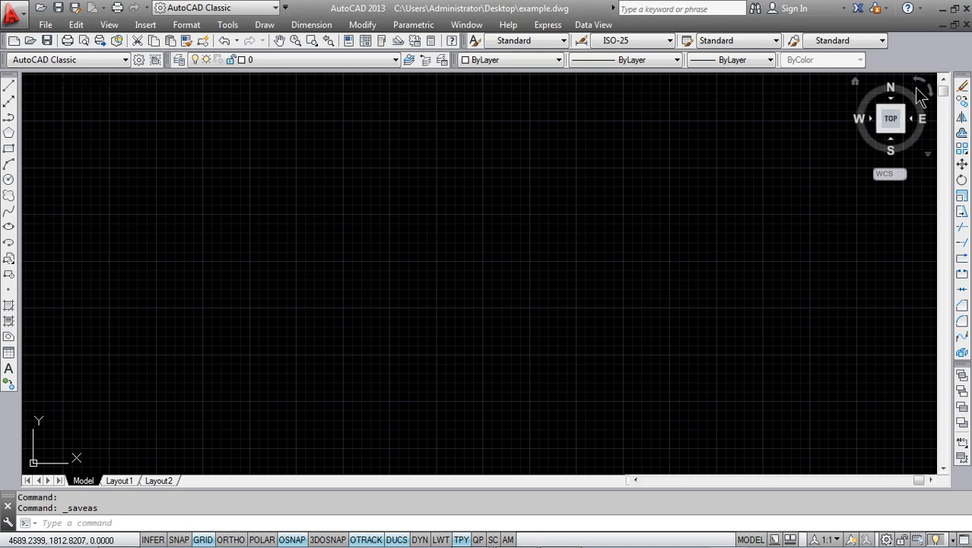
- Switch to the other open drawing and copy the entire yellow frame grid to the clipboard
{"action": "left_click", "coordinate": [941, 10]}
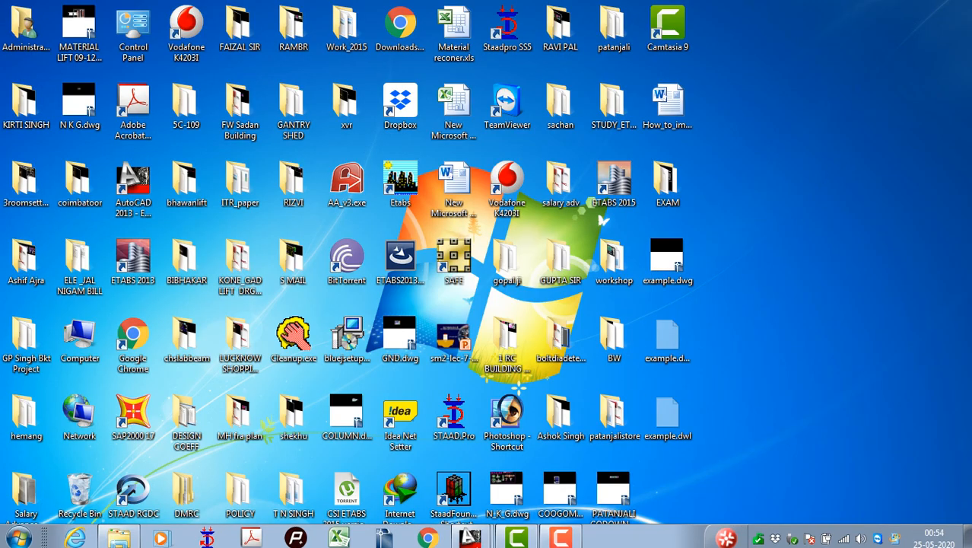
{"action": "mouse_move", "coordinate": [470, 535]}
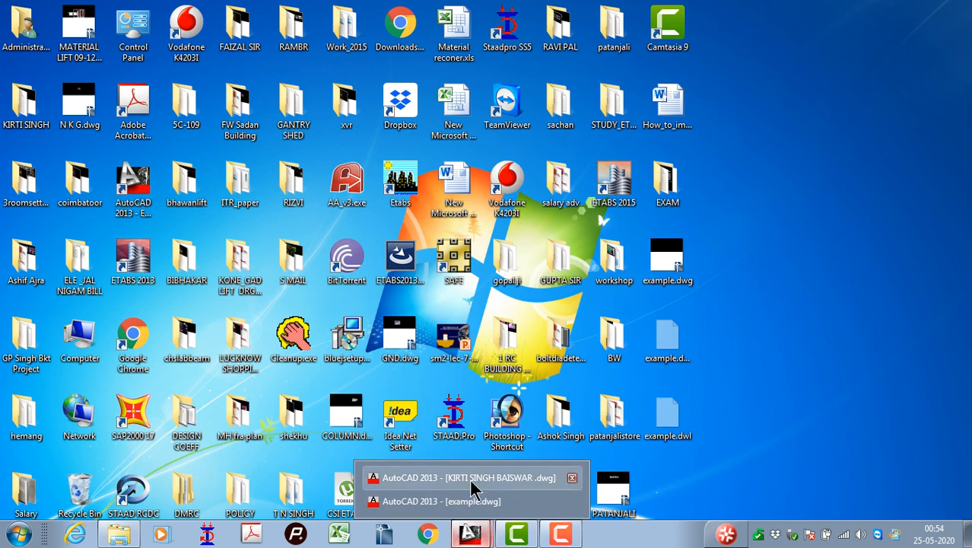
{"action": "left_click", "coordinate": [471, 480]}
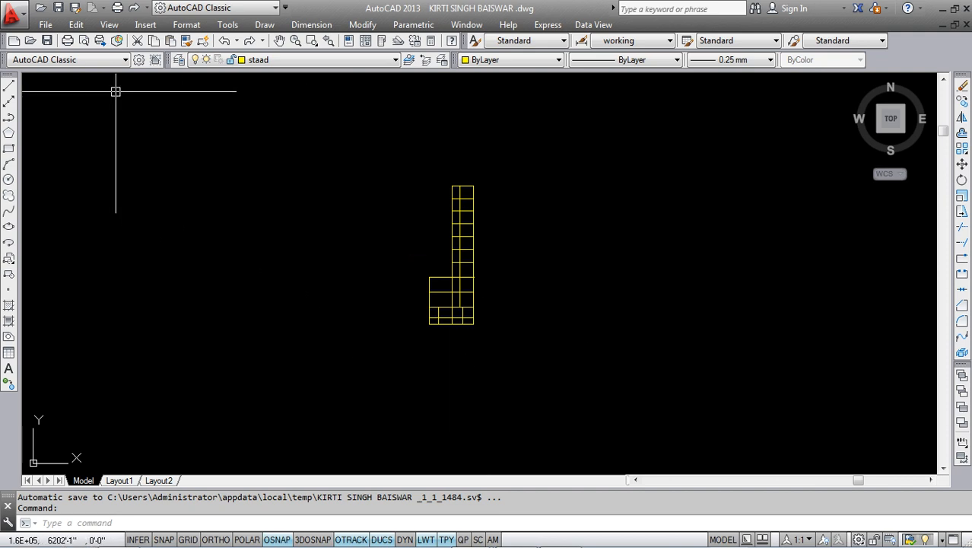
{"action": "left_click", "coordinate": [75, 25]}
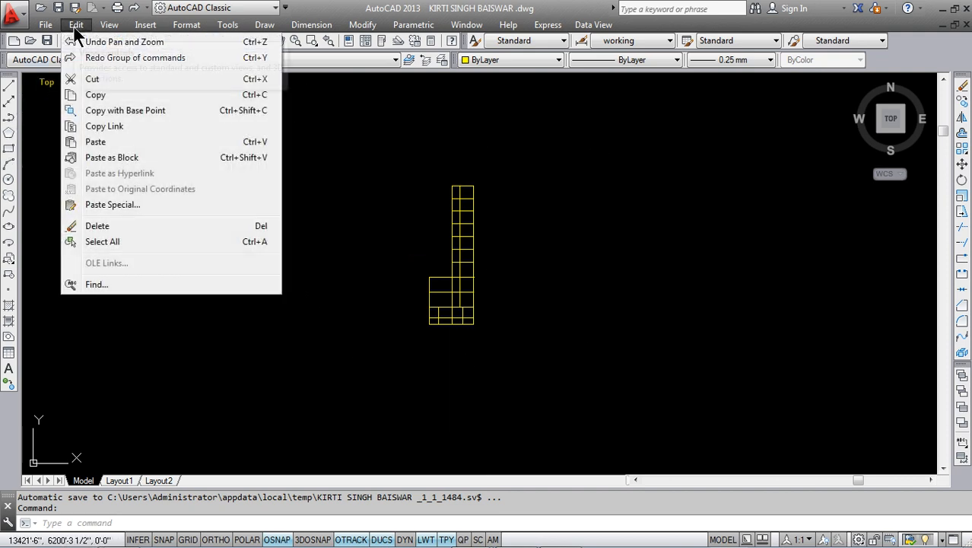
{"action": "left_click", "coordinate": [95, 95]}
{"action": "left_click", "coordinate": [536, 140]}
{"action": "left_click", "coordinate": [395, 384]}
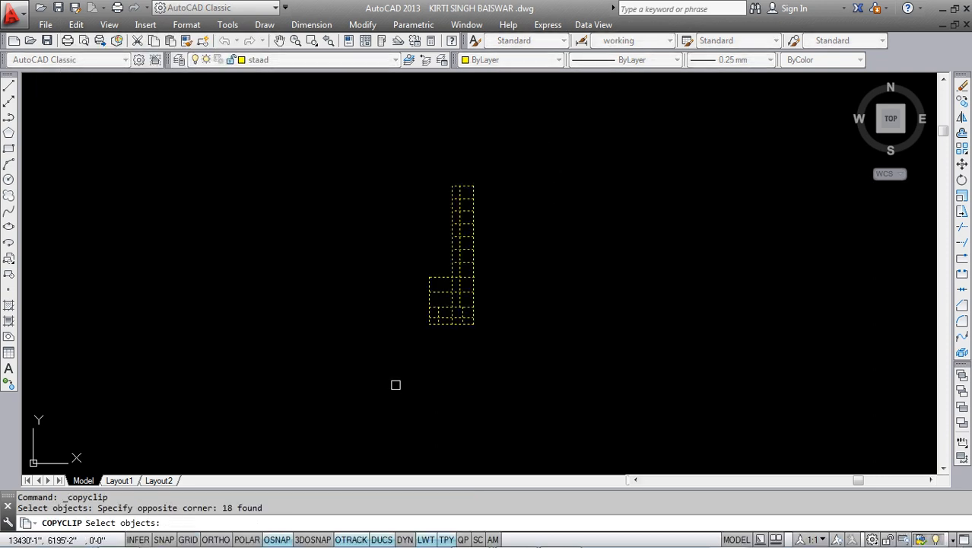
{"action": "key", "text": "Return"}
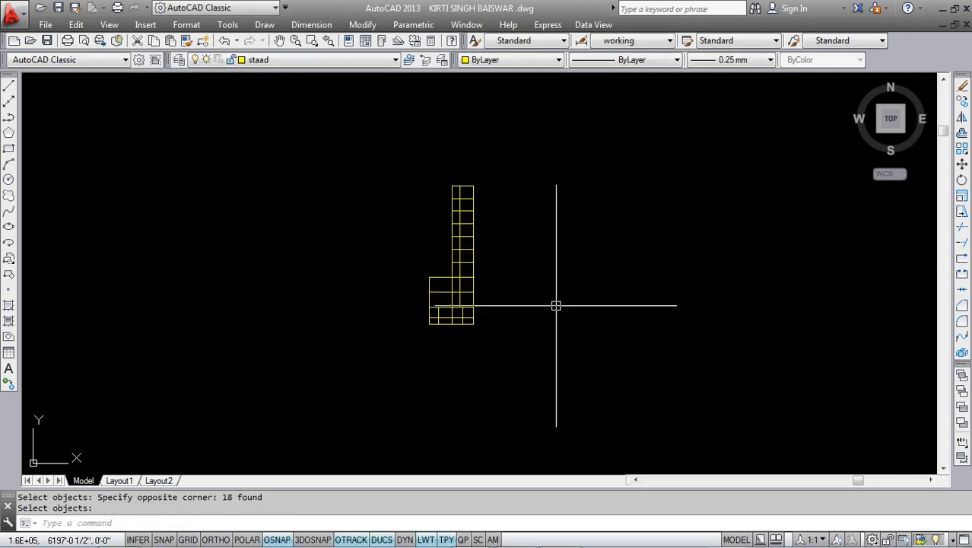
- Return to example.dwg and paste the copied frame grid into the empty model space
{"action": "left_click", "coordinate": [943, 9]}
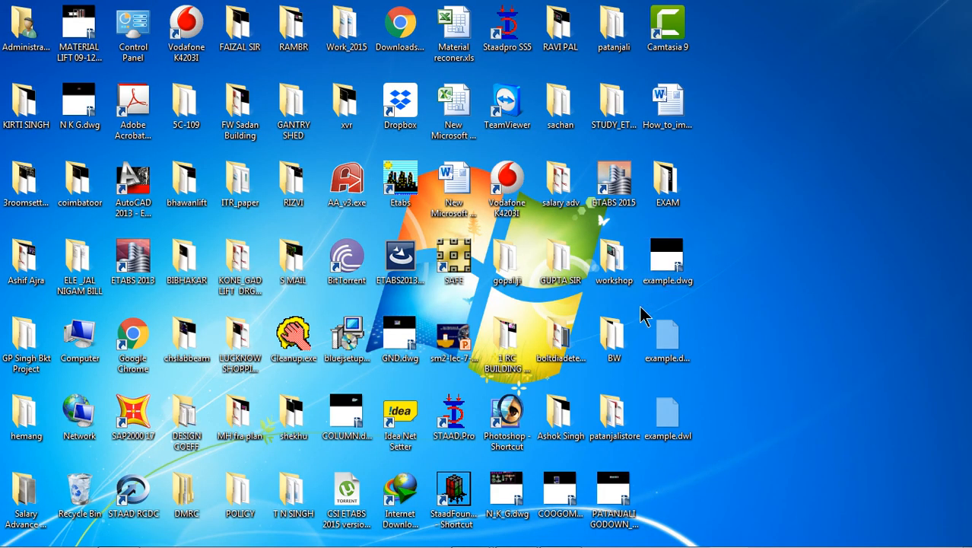
{"action": "mouse_move", "coordinate": [466, 525]}
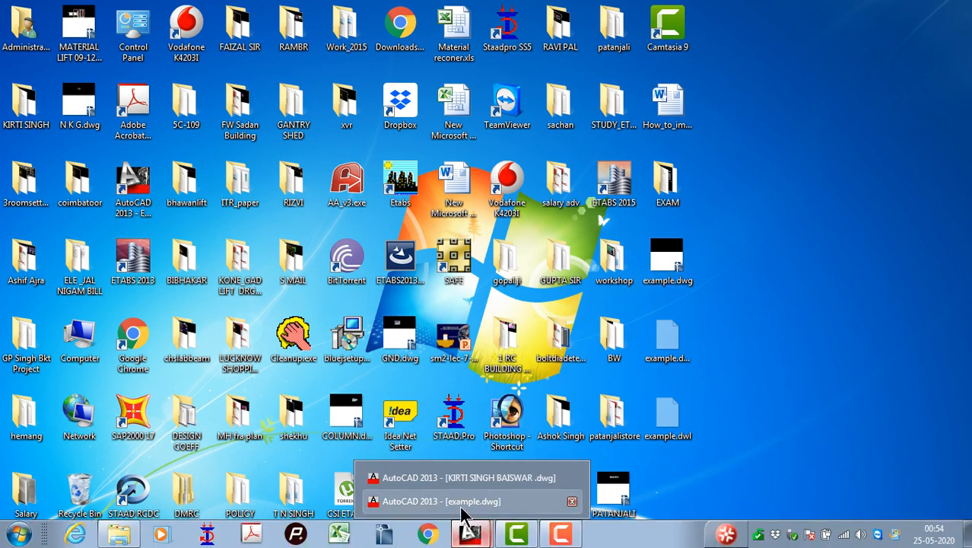
{"action": "left_click", "coordinate": [457, 502]}
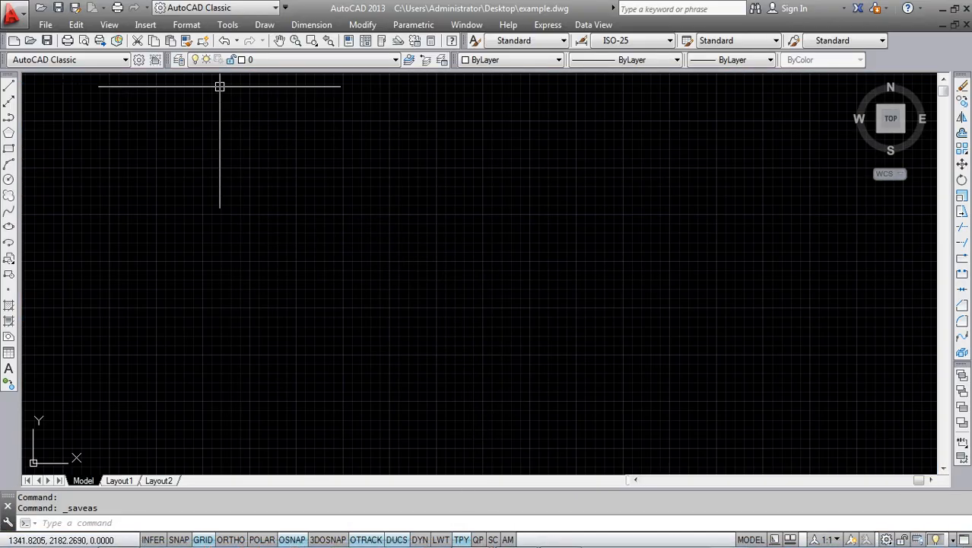
{"action": "left_click", "coordinate": [77, 24]}
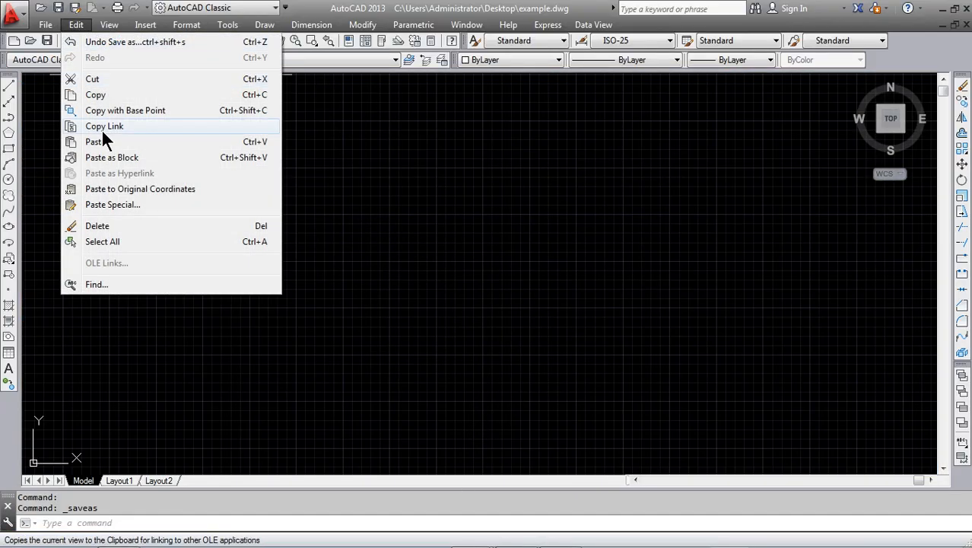
{"action": "left_click", "coordinate": [97, 142]}
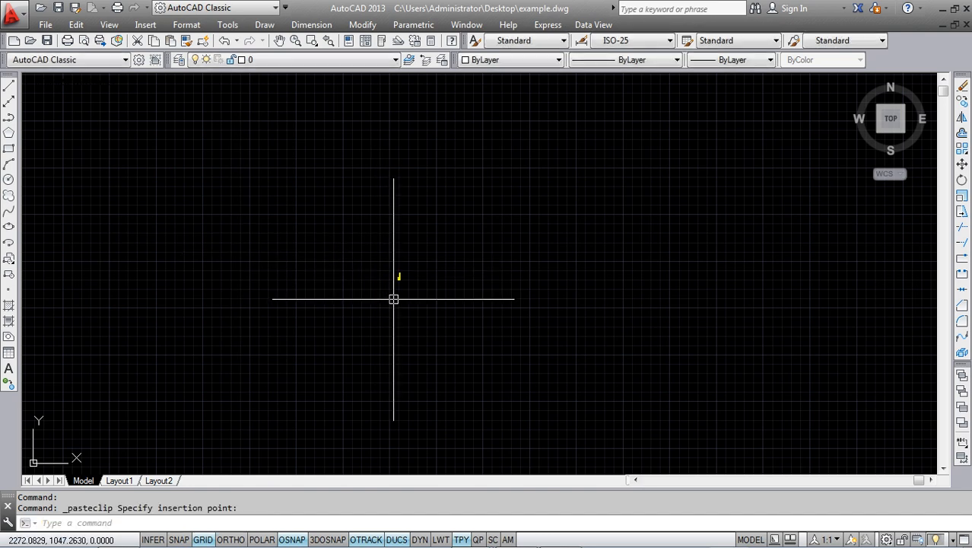
- Select the entire pasted frame grid and move it from the staad layer to layer 0
{"action": "scroll", "coordinate": [387, 276], "scroll_direction": "up", "scroll_amount": 3}
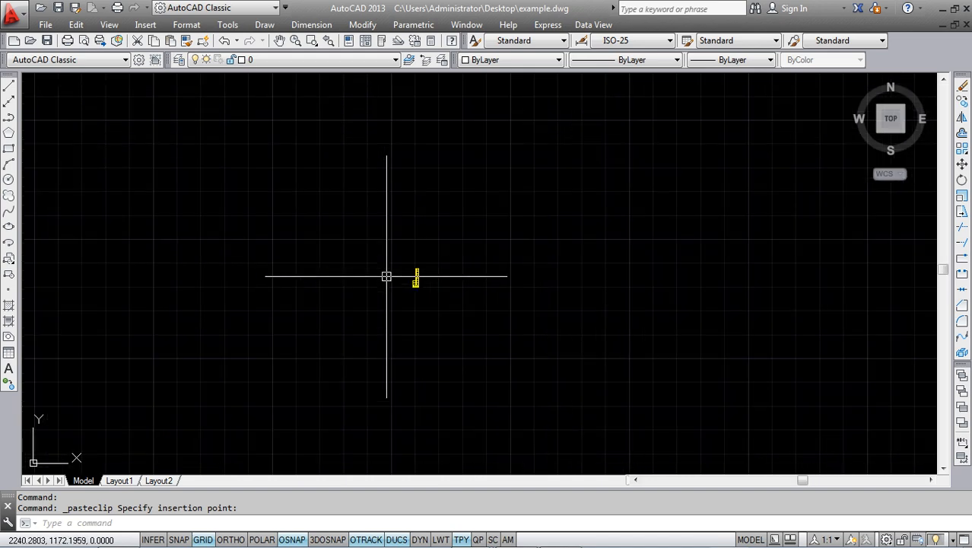
{"action": "scroll", "coordinate": [394, 254], "scroll_direction": "up", "scroll_amount": 2}
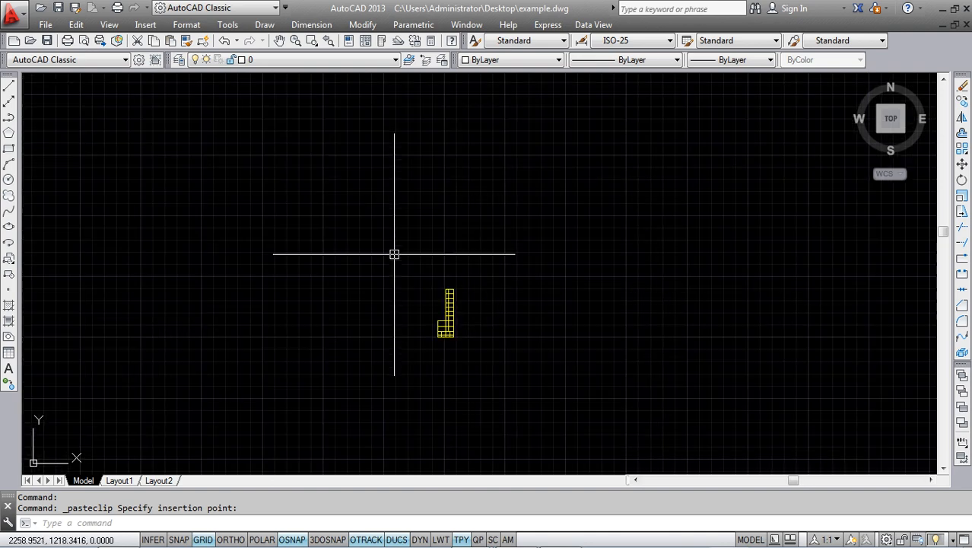
{"action": "scroll", "coordinate": [423, 327], "scroll_direction": "up", "scroll_amount": 1}
{"action": "middle_click_drag", "start_coordinate": [423, 327], "coordinate": [455, 207]}
{"action": "scroll", "coordinate": [454, 208], "scroll_direction": "down", "scroll_amount": 1}
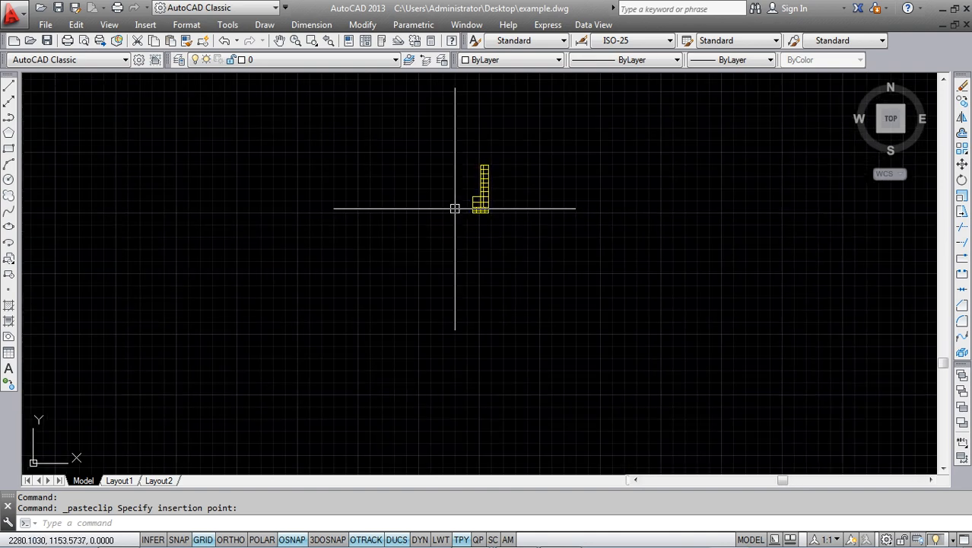
{"action": "left_click", "coordinate": [396, 60]}
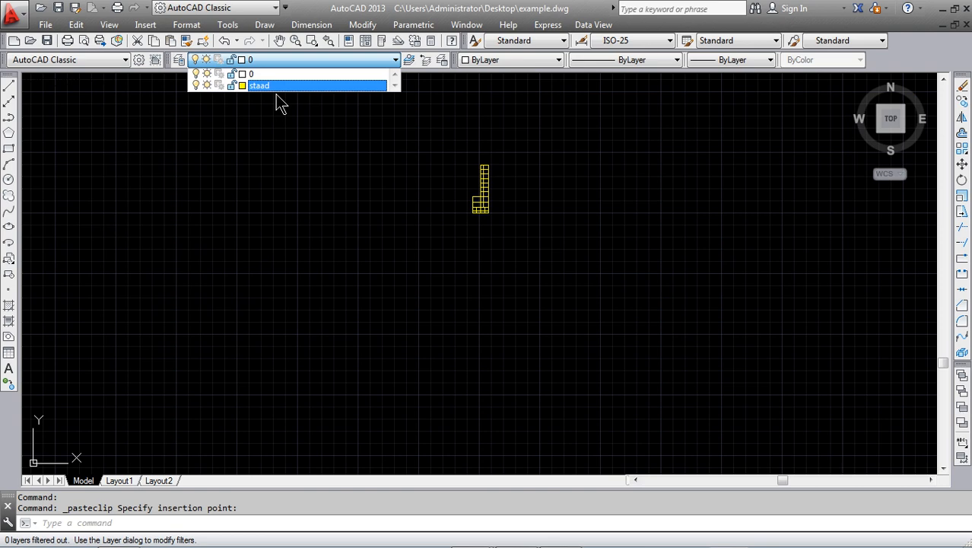
{"action": "left_click", "coordinate": [379, 295]}
{"action": "left_click", "coordinate": [516, 144]}
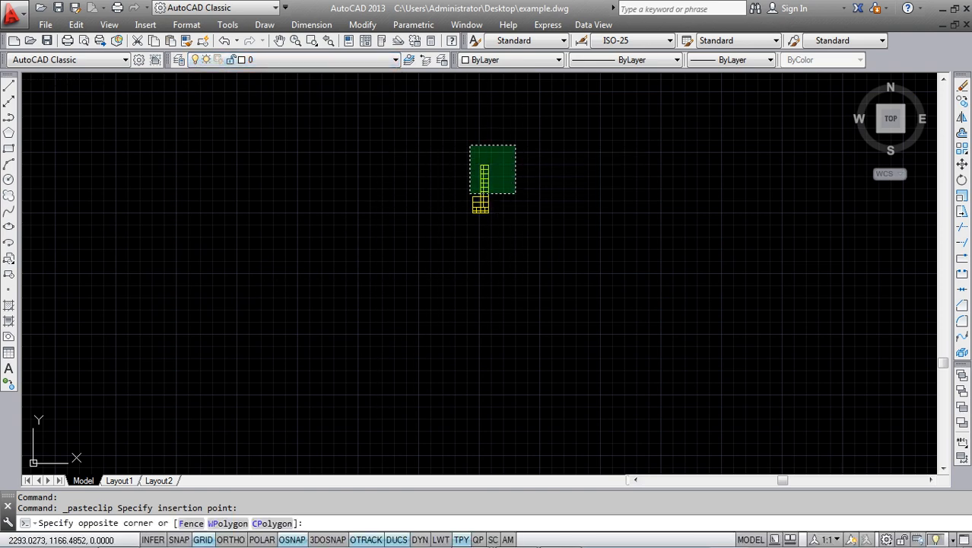
{"action": "left_click", "coordinate": [441, 233]}
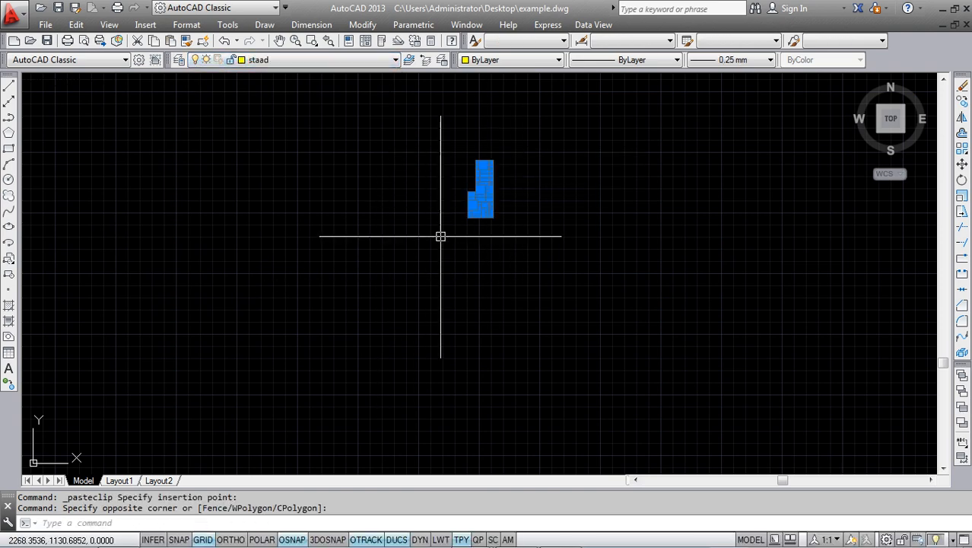
{"action": "left_click", "coordinate": [392, 62]}
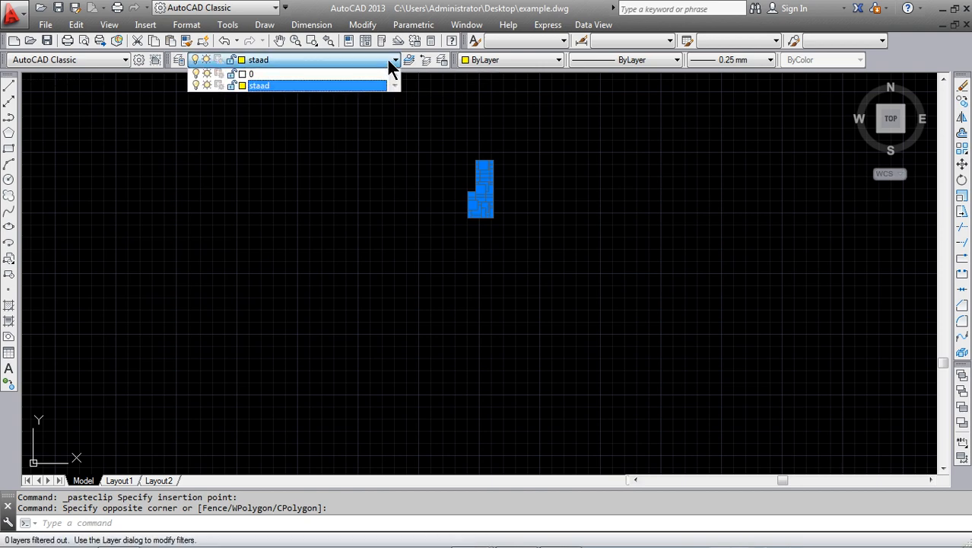
{"action": "left_click", "coordinate": [245, 74]}
{"action": "key", "text": "Escape"}
{"action": "scroll", "coordinate": [472, 192], "scroll_direction": "up", "scroll_amount": 5}
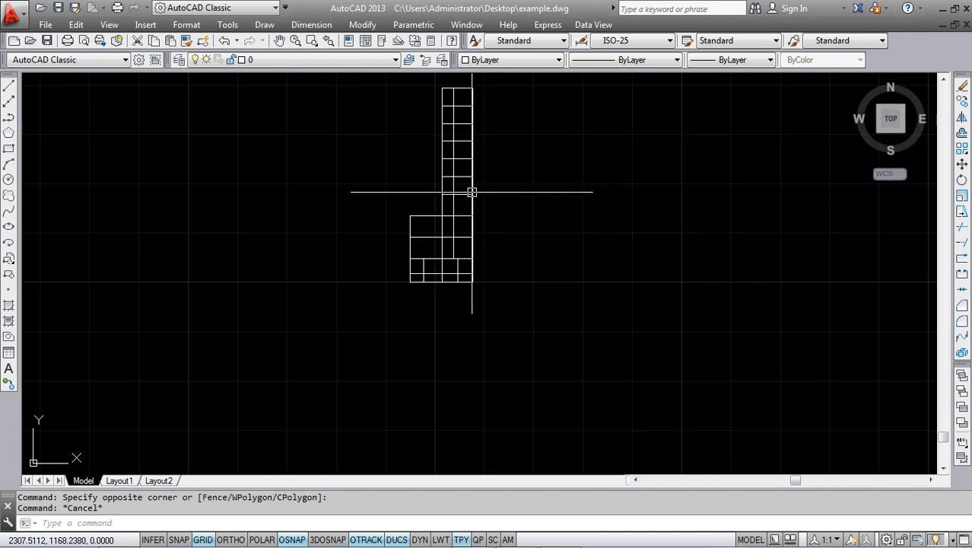
{"action": "left_click", "coordinate": [471, 191]}
{"action": "key", "text": "Escape"}
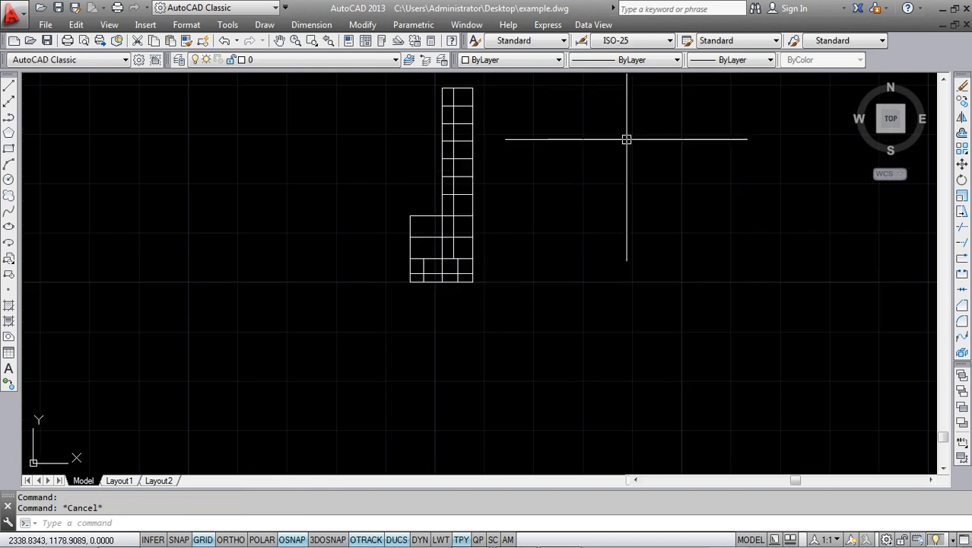
{"action": "key", "text": "Escape"}
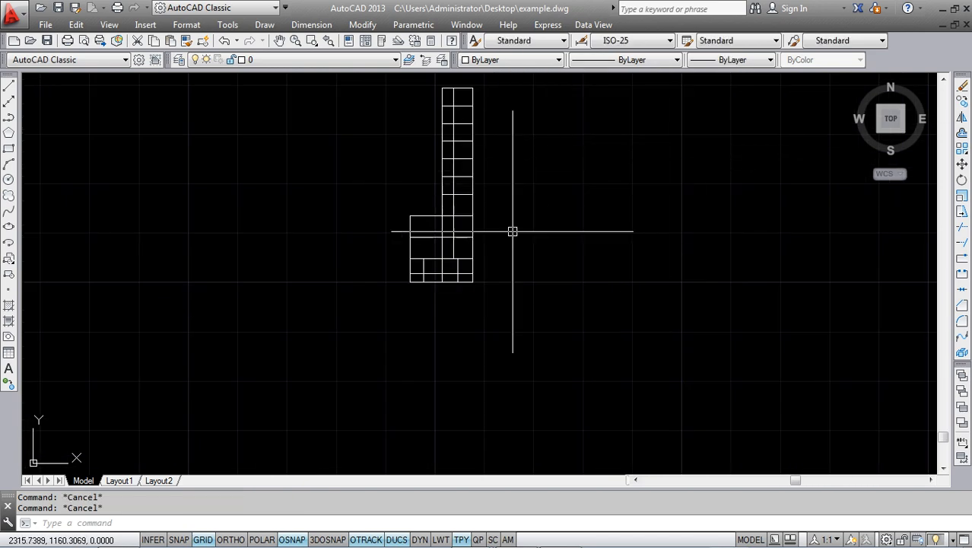
- Purge all unused items from the drawing, including nested ones, and check the remaining layers in the layer list
{"action": "left_click", "coordinate": [149, 522]}
{"action": "type", "text": "Pu"}
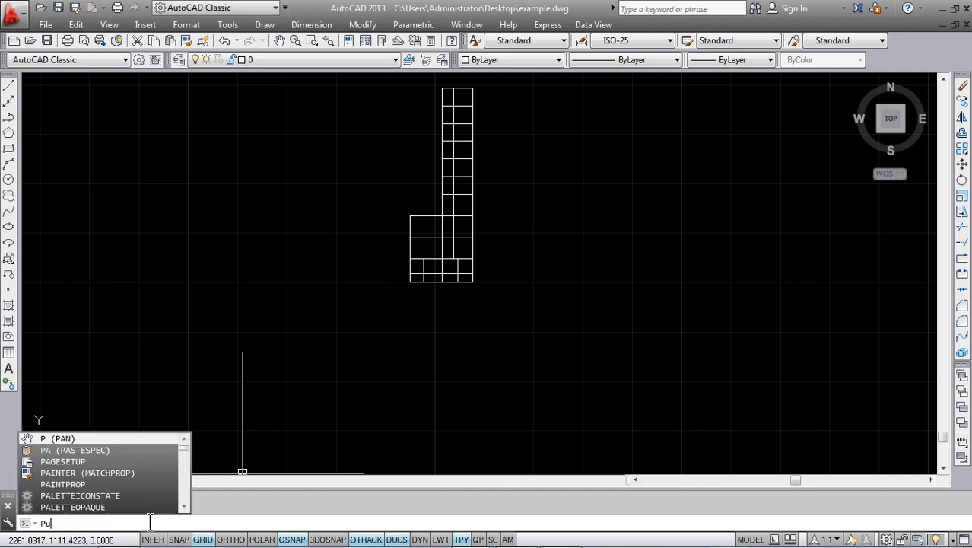
{"action": "type", "text": "rge"}
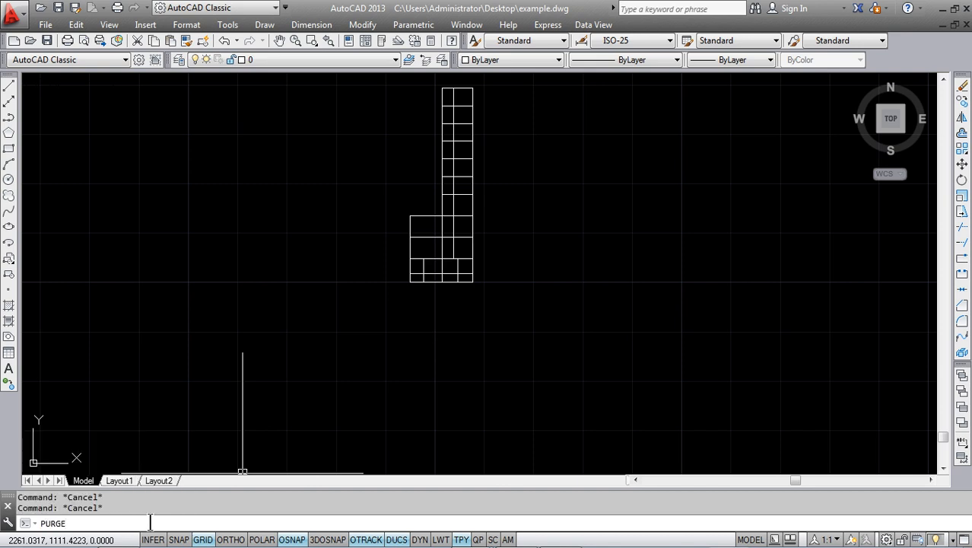
{"action": "key", "text": "Return"}
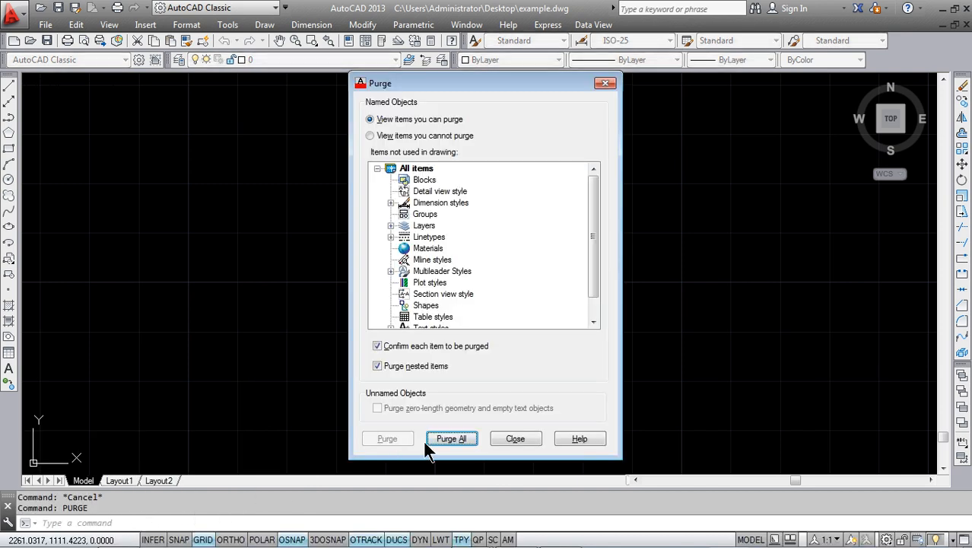
{"action": "left_click", "coordinate": [434, 436]}
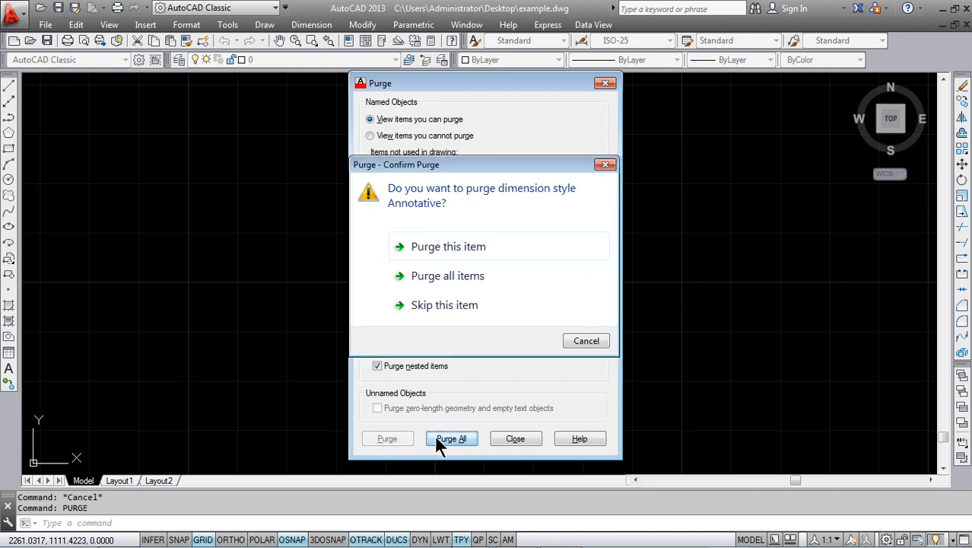
{"action": "left_click", "coordinate": [458, 275]}
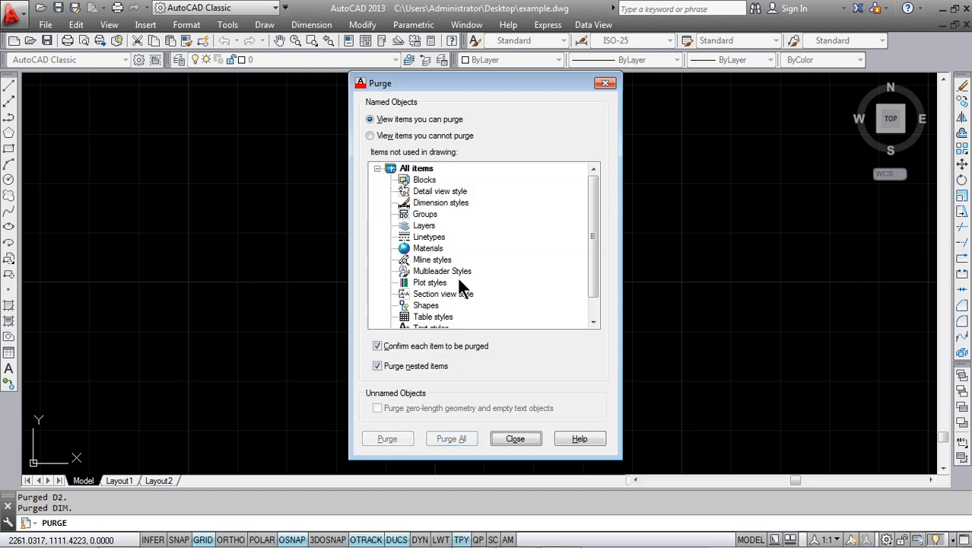
{"action": "left_click", "coordinate": [512, 439]}
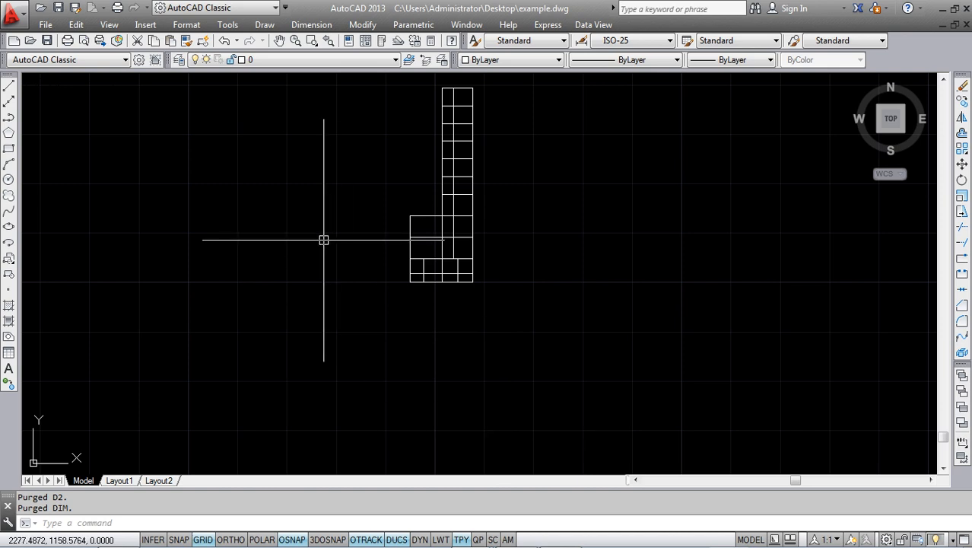
{"action": "left_click", "coordinate": [395, 60]}
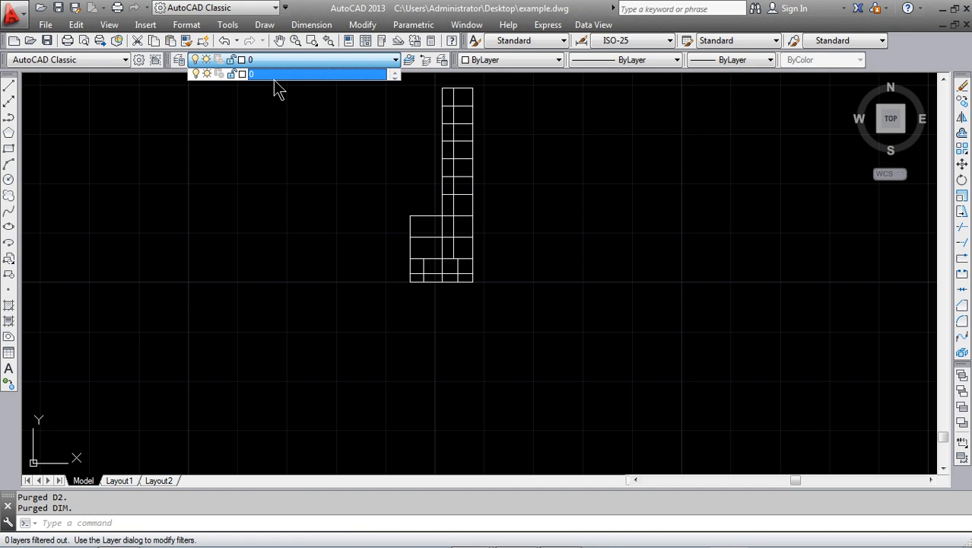
{"action": "left_click", "coordinate": [304, 176]}
- With Ortho on, draw a vertical line from the upper-left corner of the wide lower block up past the tower's top
{"action": "scroll", "coordinate": [362, 204], "scroll_direction": "down", "scroll_amount": 4}
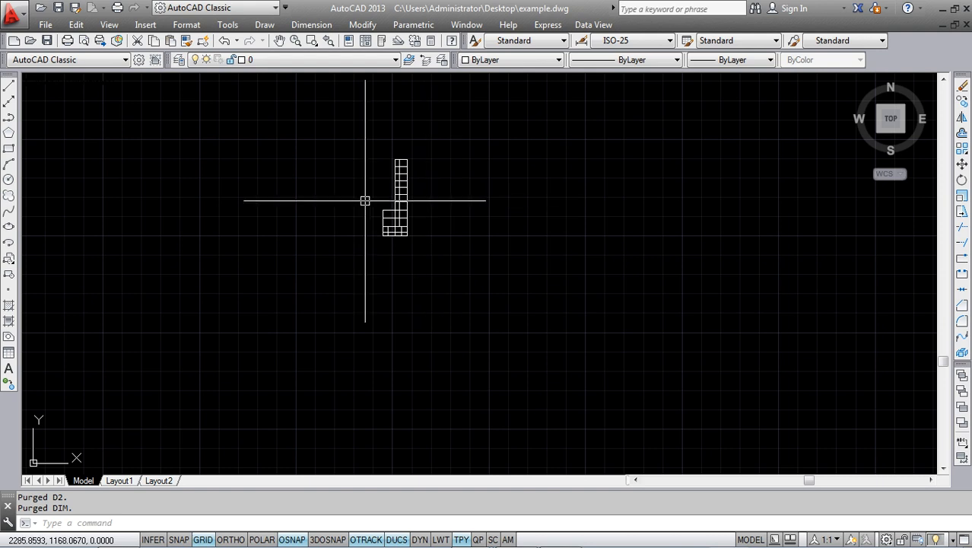
{"action": "scroll", "coordinate": [382, 170], "scroll_direction": "up", "scroll_amount": 5}
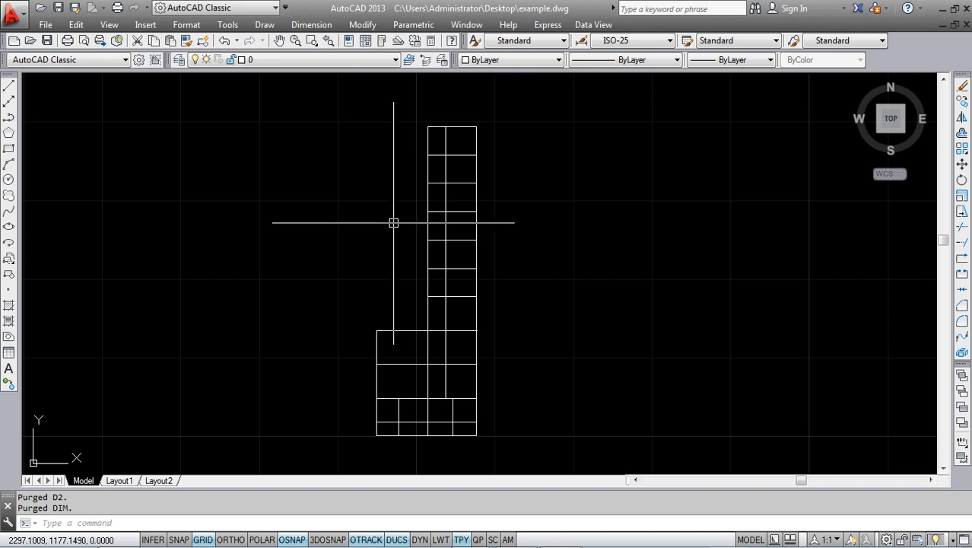
{"action": "left_click", "coordinate": [9, 87]}
{"action": "left_click", "coordinate": [377, 330]}
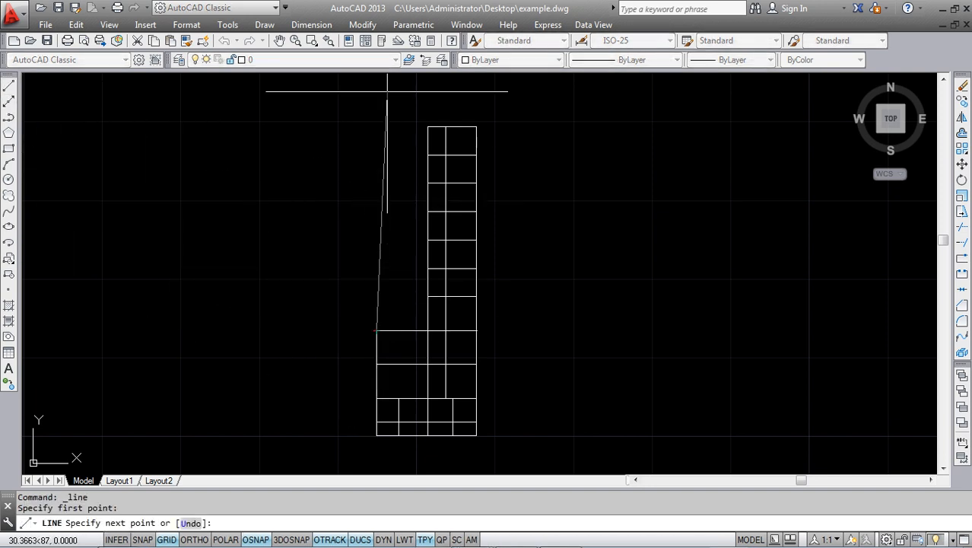
{"action": "middle_click_drag", "start_coordinate": [387, 90], "coordinate": [390, 170]}
{"action": "key", "text": "F8"}
{"action": "left_click", "coordinate": [380, 150]}
{"action": "key", "text": "Escape"}
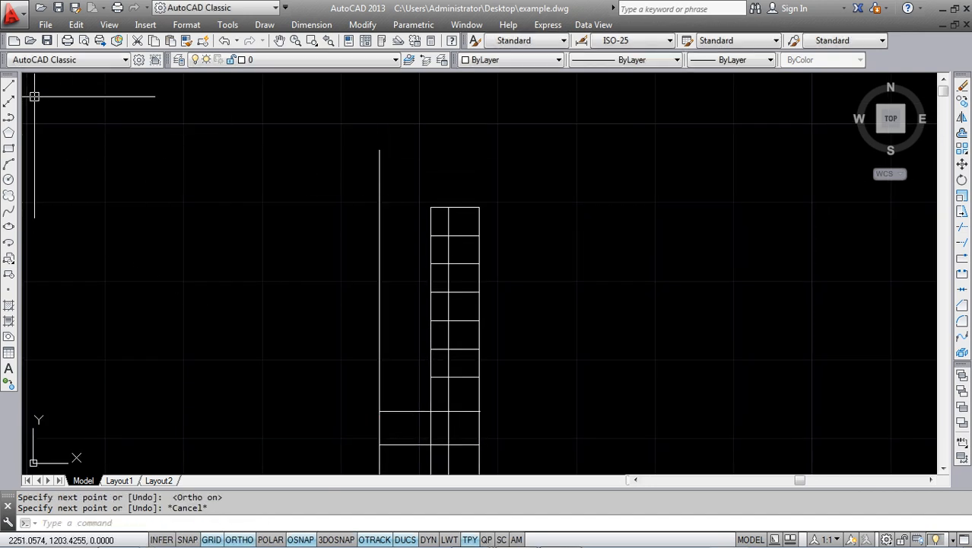
- Draw a horizontal line from the tower's upper-left corner to the vertical construction line
{"action": "left_click", "coordinate": [8, 86]}
{"action": "scroll", "coordinate": [398, 206], "scroll_direction": "up", "scroll_amount": 6}
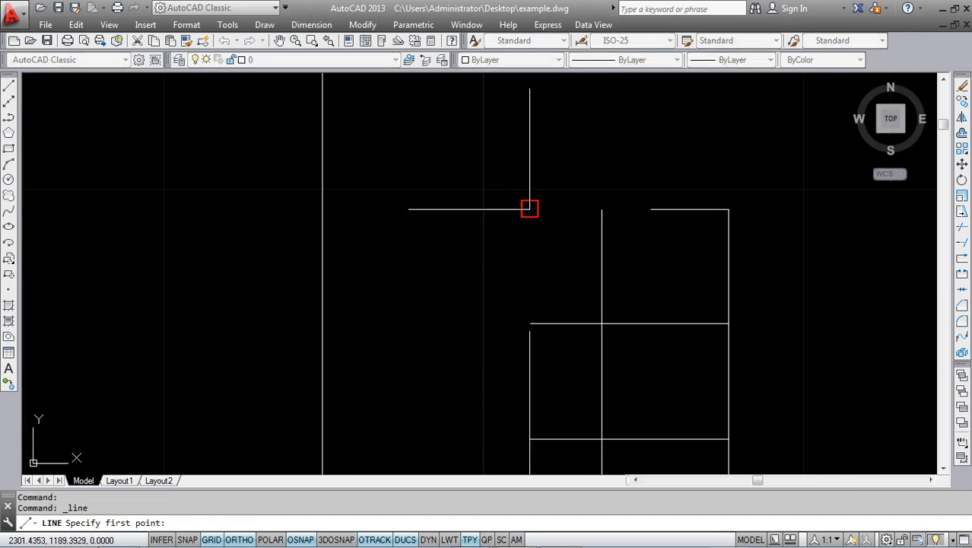
{"action": "left_click", "coordinate": [528, 208]}
{"action": "left_click", "coordinate": [322, 208]}
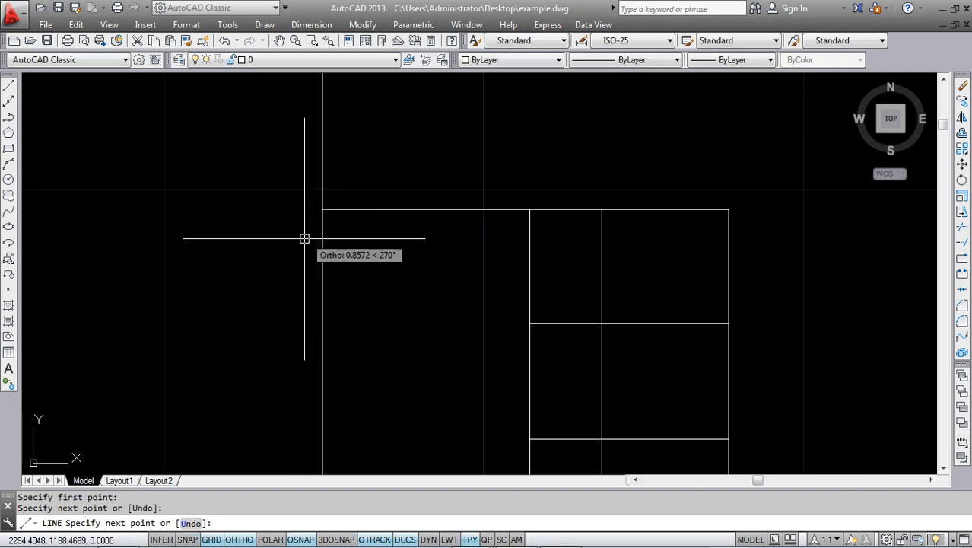
{"action": "key", "text": "Escape"}
{"action": "key", "text": "Escape"}
- Draw a small circle centred on the intersection of the horizontal and vertical construction lines
{"action": "left_click", "coordinate": [9, 180]}
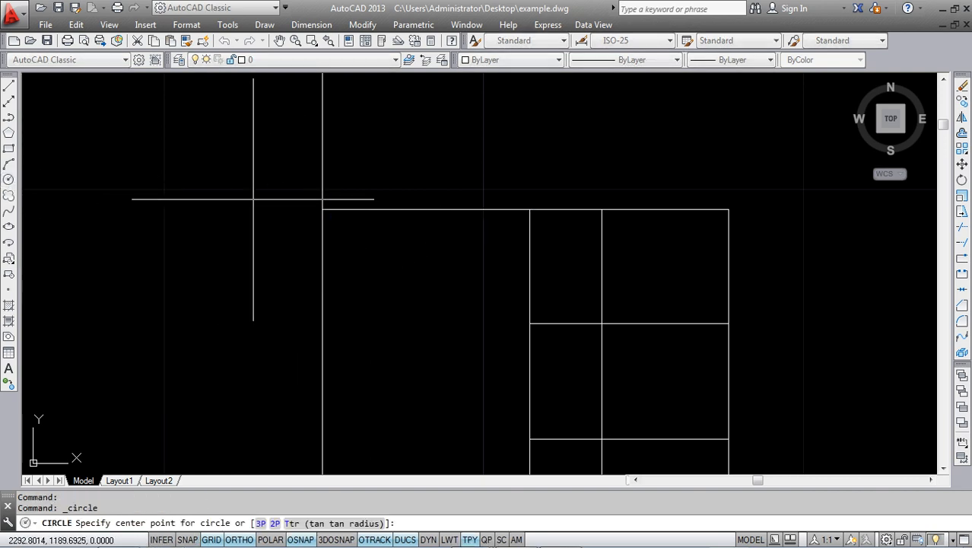
{"action": "left_click", "coordinate": [321, 208]}
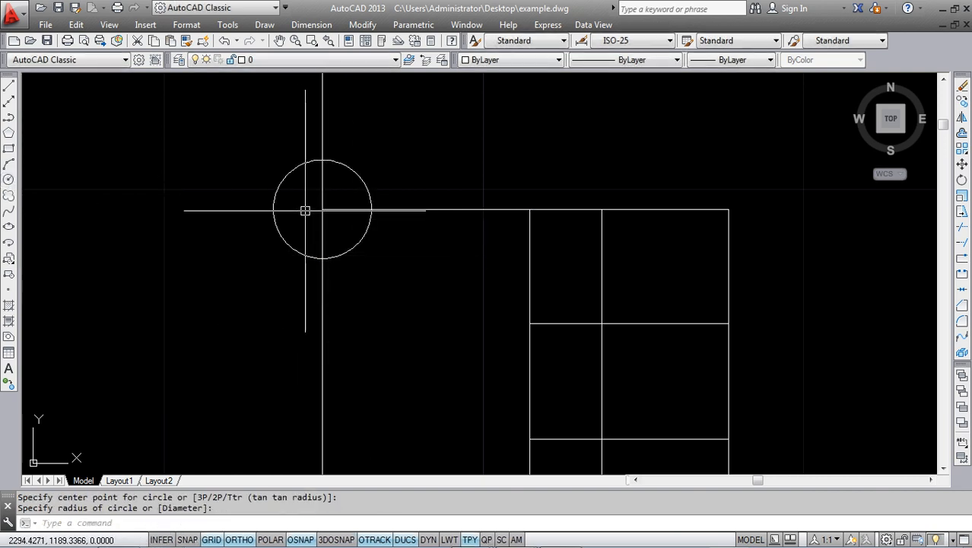
{"action": "scroll", "coordinate": [309, 211], "scroll_direction": "down", "scroll_amount": 5}
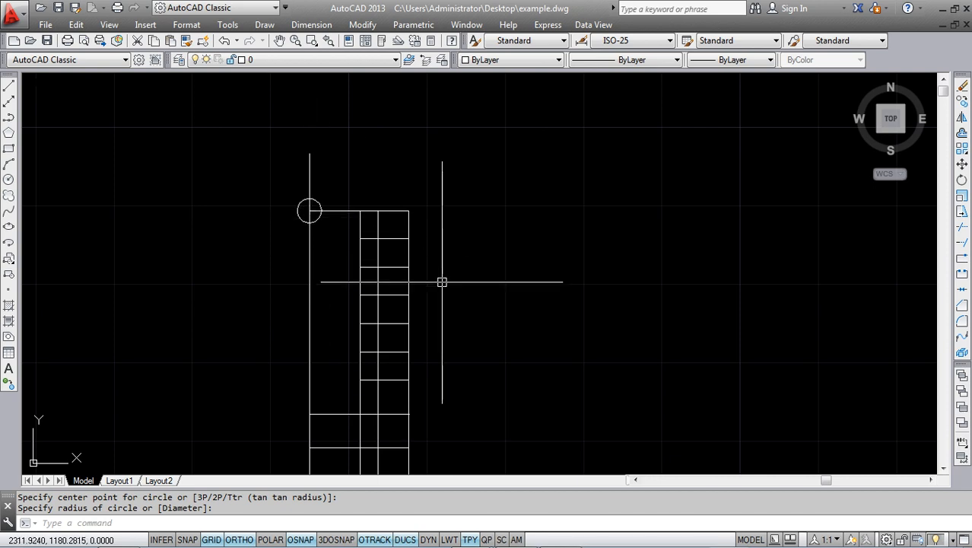
{"action": "scroll", "coordinate": [344, 226], "scroll_direction": "down", "scroll_amount": 2}
{"action": "scroll", "coordinate": [344, 225], "scroll_direction": "up", "scroll_amount": 5}
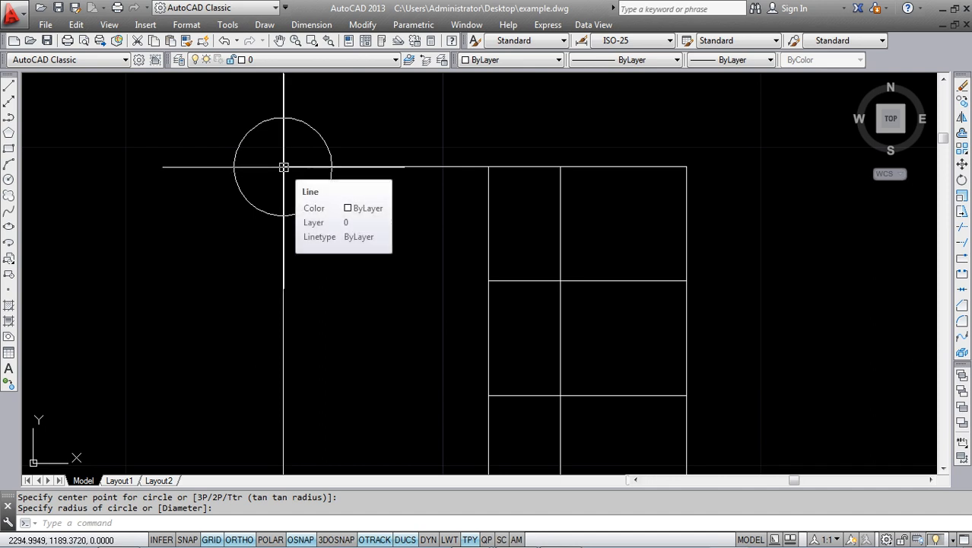
- Move the frame grid, construction lines and circle from the circle's centre to the coordinates 0,0,0
{"action": "scroll", "coordinate": [283, 166], "scroll_direction": "down", "scroll_amount": 6}
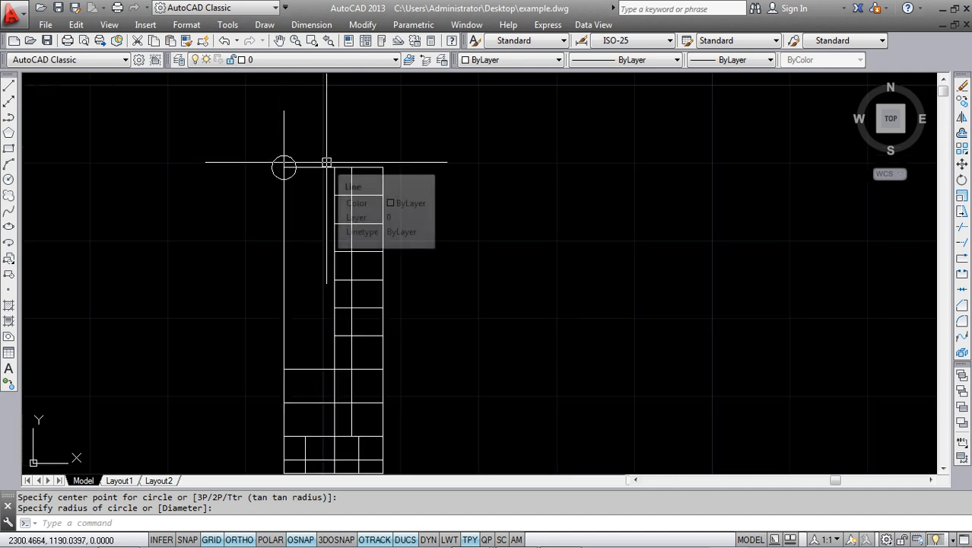
{"action": "scroll", "coordinate": [326, 162], "scroll_direction": "down", "scroll_amount": 4}
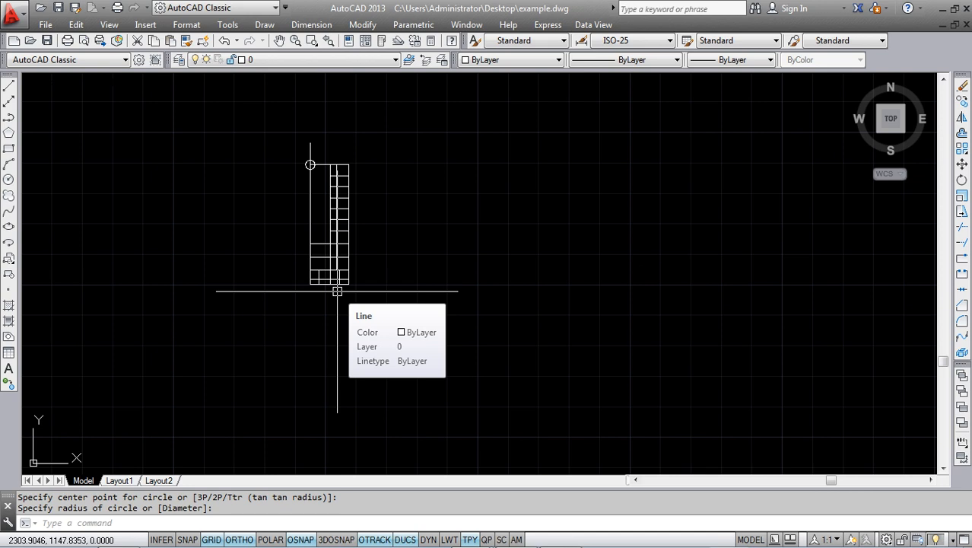
{"action": "left_click", "coordinate": [961, 169]}
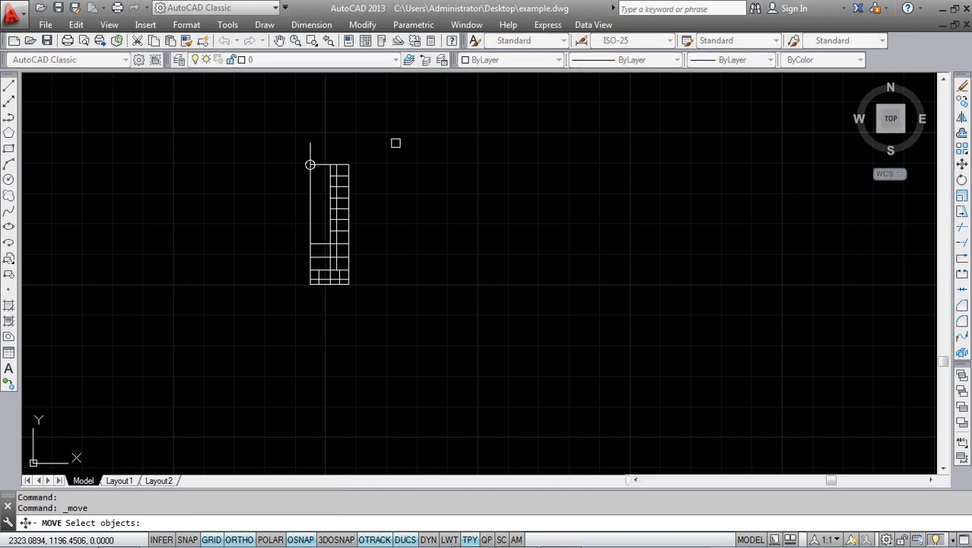
{"action": "left_click", "coordinate": [403, 117]}
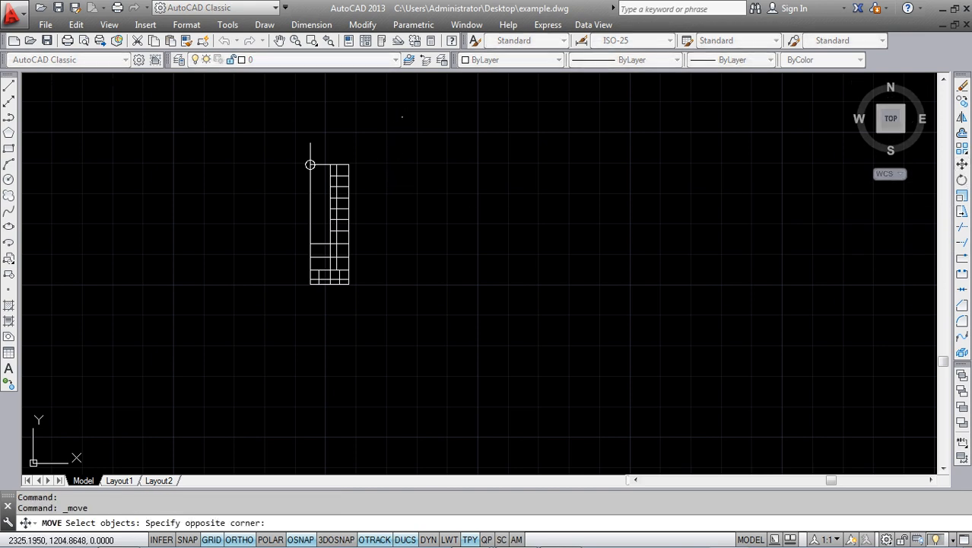
{"action": "left_click", "coordinate": [277, 328]}
{"action": "scroll", "coordinate": [308, 164], "scroll_direction": "up", "scroll_amount": 9}
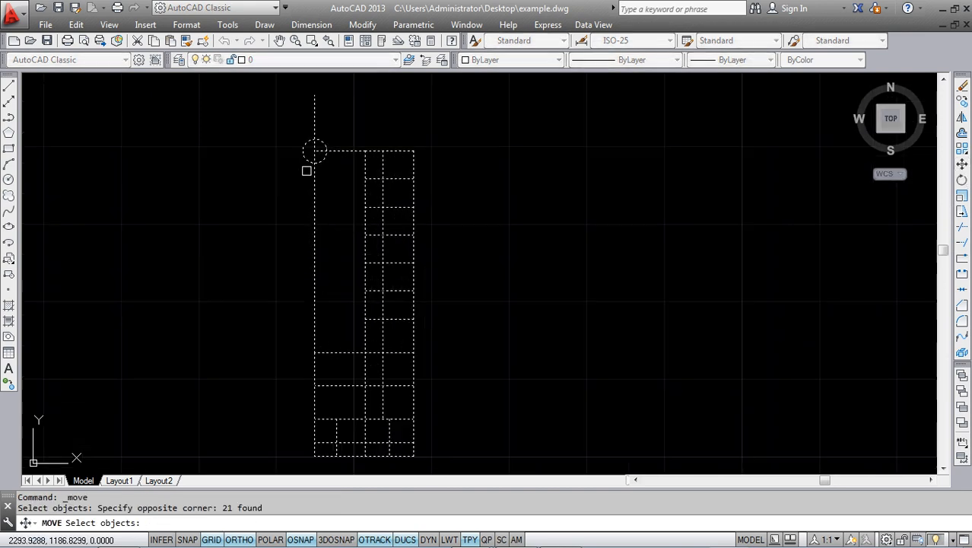
{"action": "key", "text": "Return"}
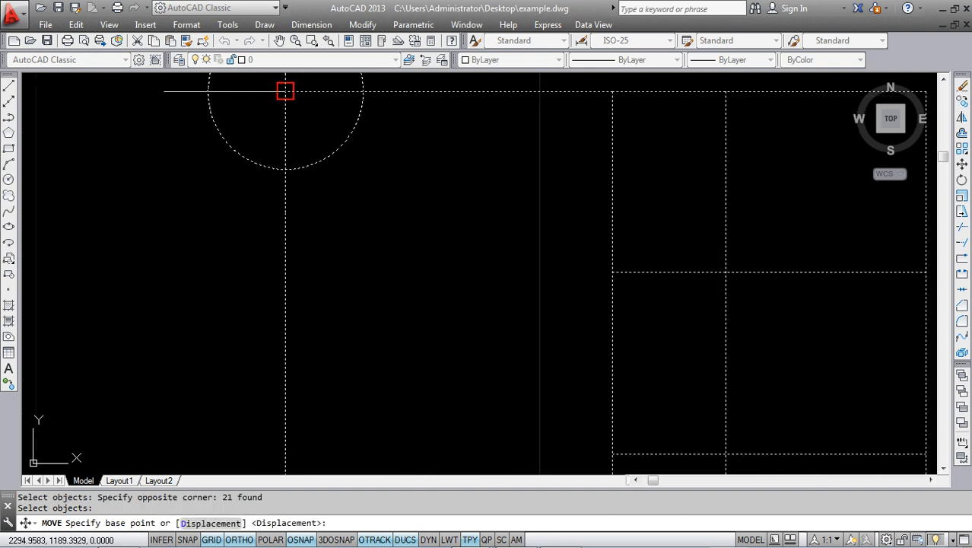
{"action": "left_click", "coordinate": [286, 91]}
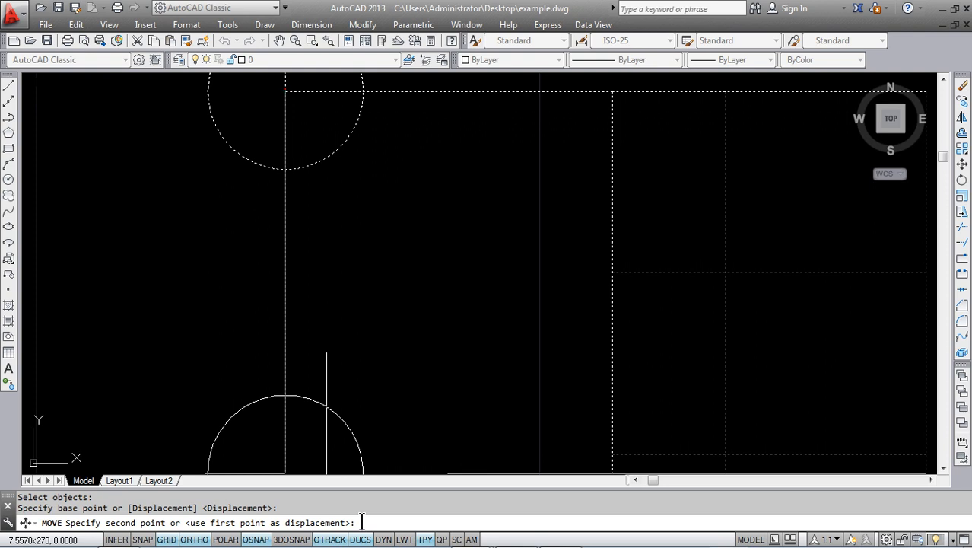
{"action": "type", "text": "0,0,0"}
{"action": "key", "text": "Return"}
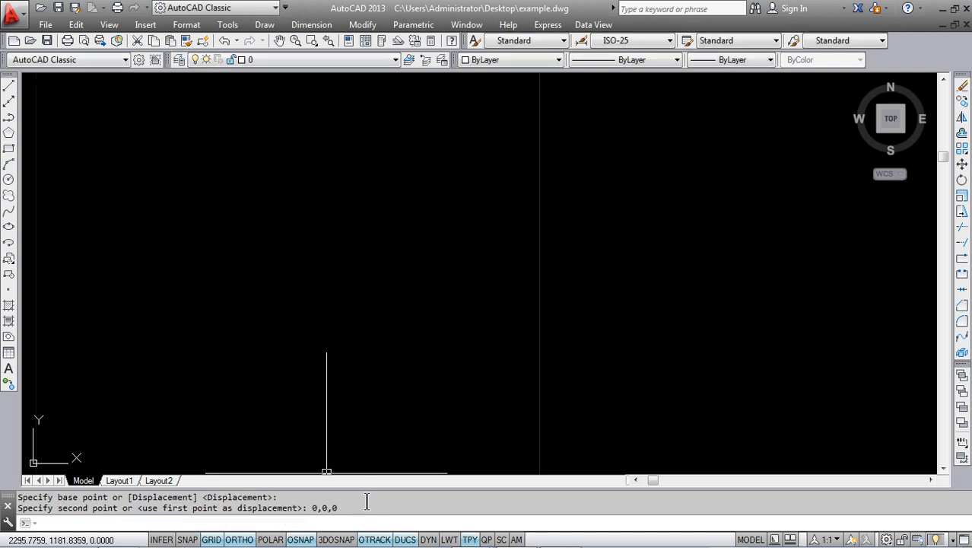
- Examine the whole drawing and the position of the circle's centre relative to the origin
{"action": "scroll", "coordinate": [396, 301], "scroll_direction": "down", "scroll_amount": 2}
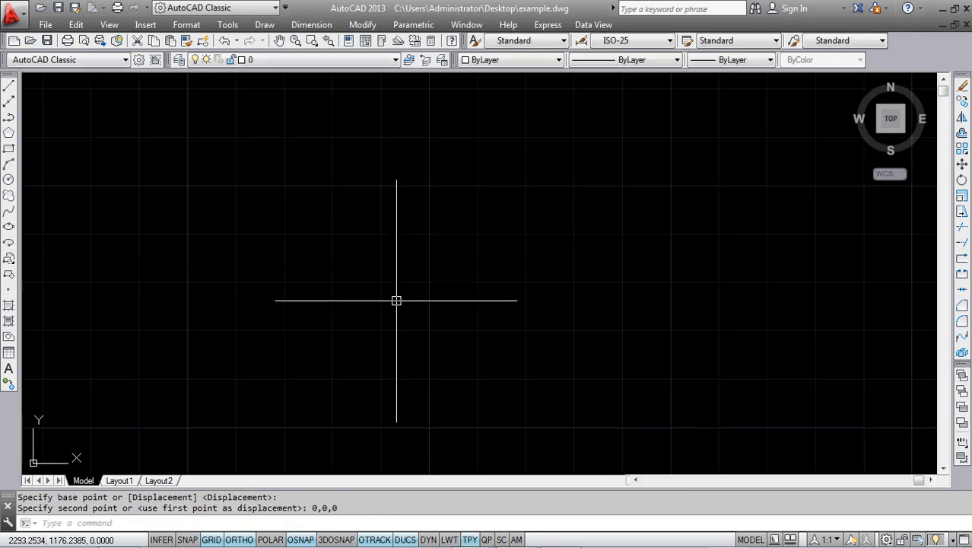
{"action": "scroll", "coordinate": [428, 223], "scroll_direction": "down", "scroll_amount": 2}
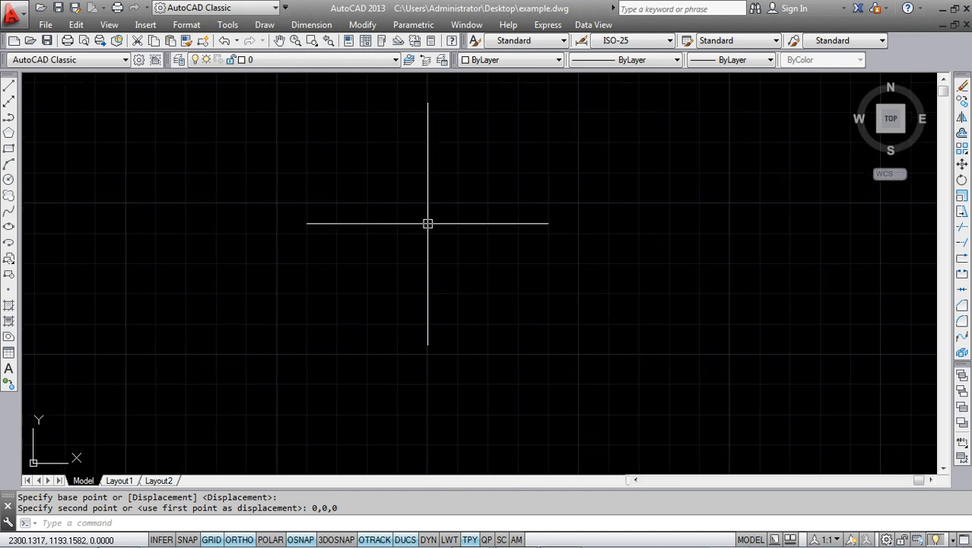
{"action": "type", "text": "z"}
{"action": "key", "text": "Return"}
{"action": "type", "text": "a"}
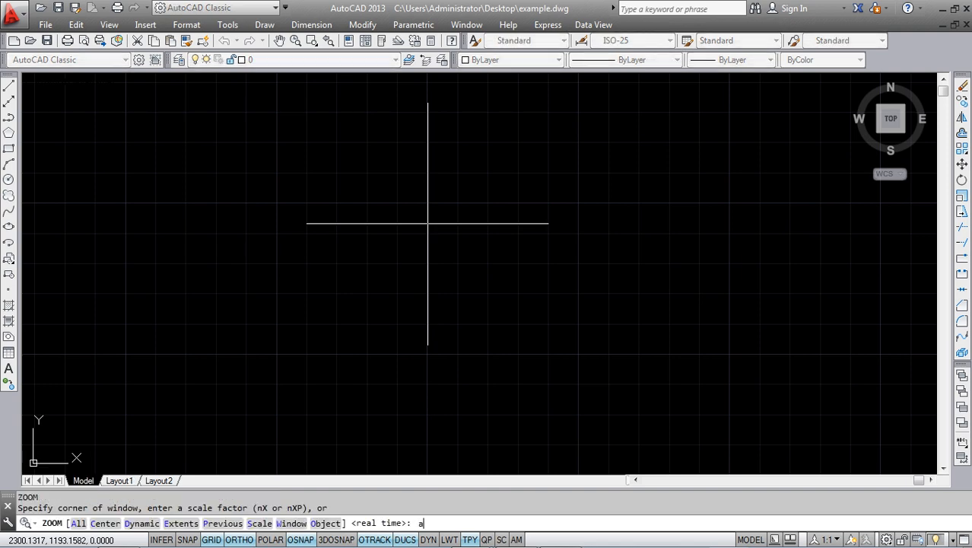
{"action": "key", "text": "Return"}
{"action": "scroll", "coordinate": [226, 405], "scroll_direction": "up", "scroll_amount": 2}
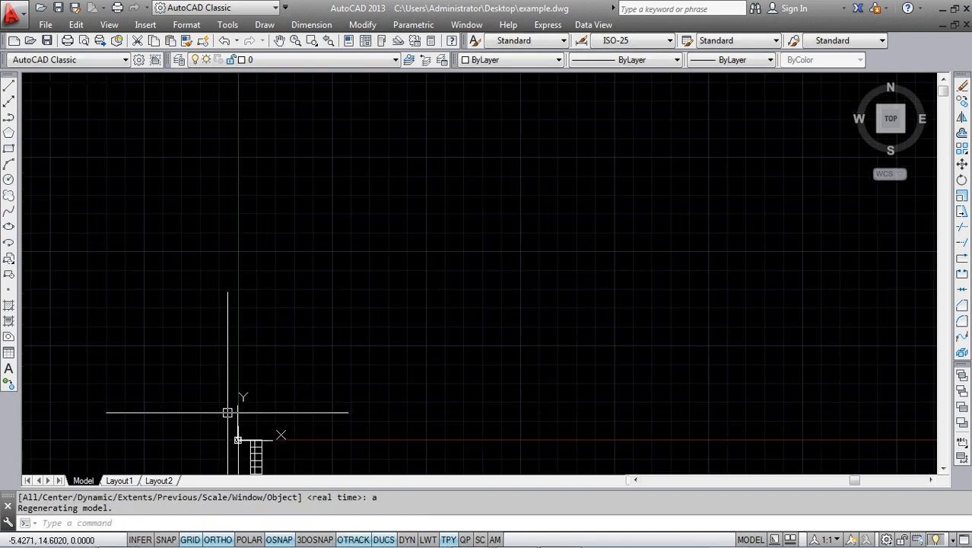
{"action": "scroll", "coordinate": [237, 424], "scroll_direction": "up", "scroll_amount": 2}
{"action": "mouse_move", "coordinate": [236, 424]}
{"action": "middle_mouse_down"}
{"action": "mouse_move", "coordinate": [330, 315]}
{"action": "mouse_move", "coordinate": [381, 228]}
{"action": "mouse_move", "coordinate": [396, 290]}
{"action": "middle_mouse_up"}
{"action": "scroll", "coordinate": [379, 270], "scroll_direction": "down", "scroll_amount": 2}
{"action": "scroll", "coordinate": [384, 206], "scroll_direction": "up", "scroll_amount": 8}
{"action": "scroll", "coordinate": [403, 242], "scroll_direction": "up", "scroll_amount": 2}
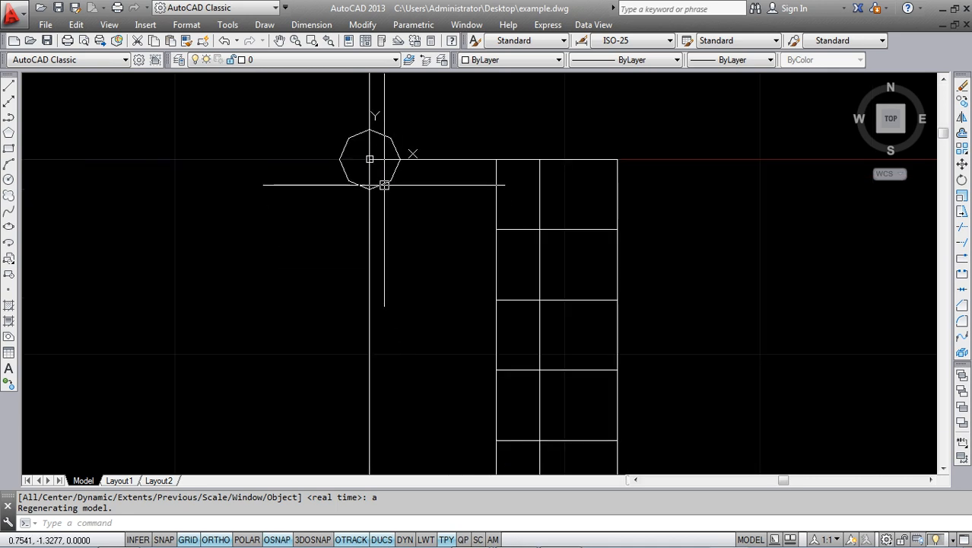
{"action": "scroll", "coordinate": [413, 226], "scroll_direction": "down", "scroll_amount": 2}
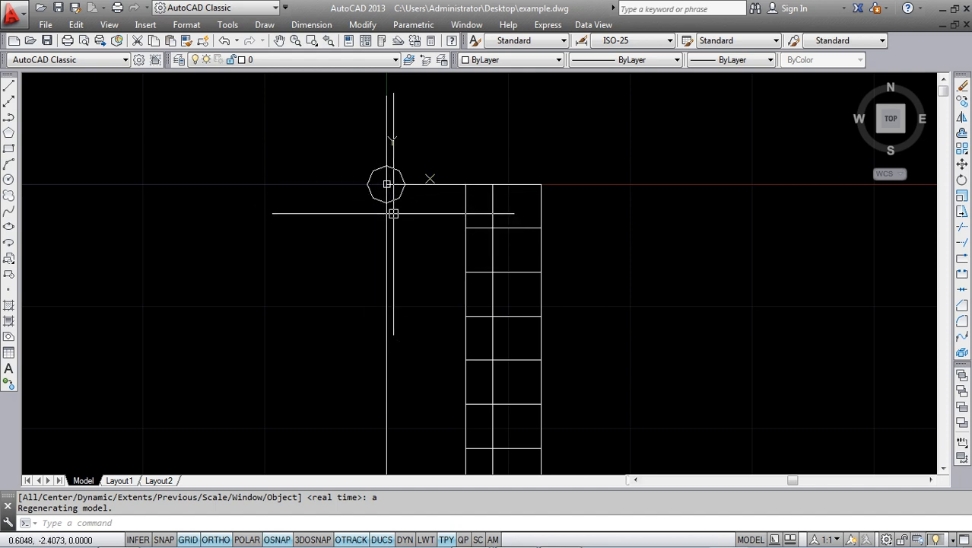
- Delete the horizontal line, the vertical construction line and the circle at the origin
{"action": "mouse_move", "coordinate": [388, 217]}
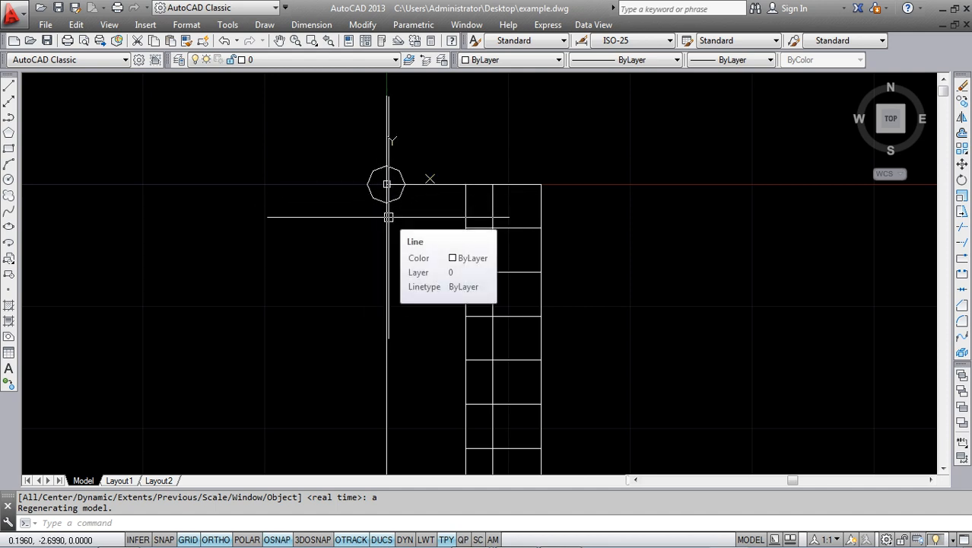
{"action": "left_click", "coordinate": [443, 185]}
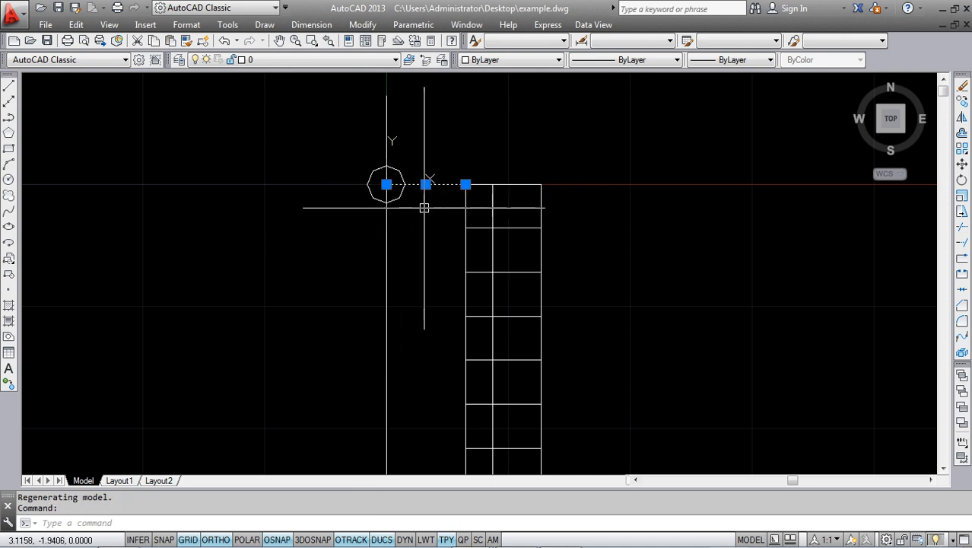
{"action": "left_click", "coordinate": [387, 265]}
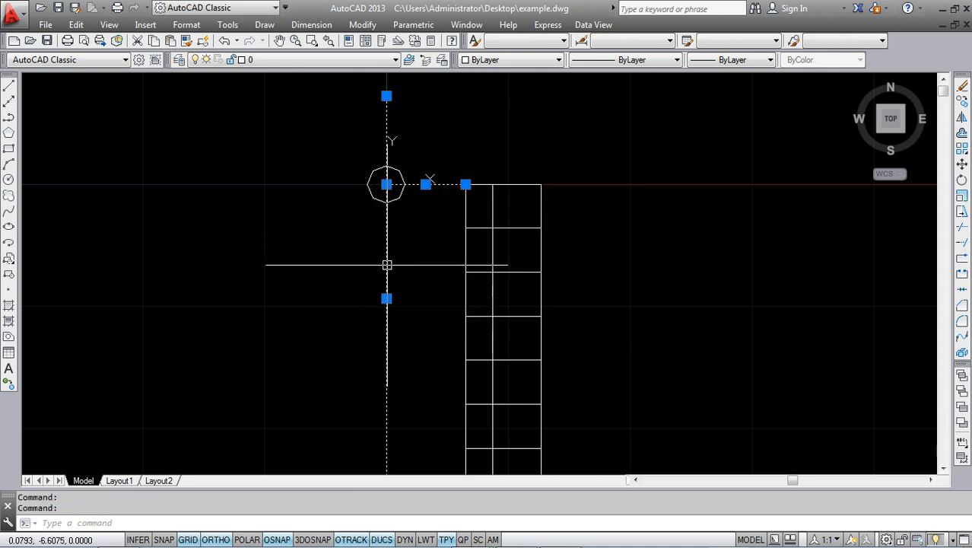
{"action": "left_click", "coordinate": [398, 201]}
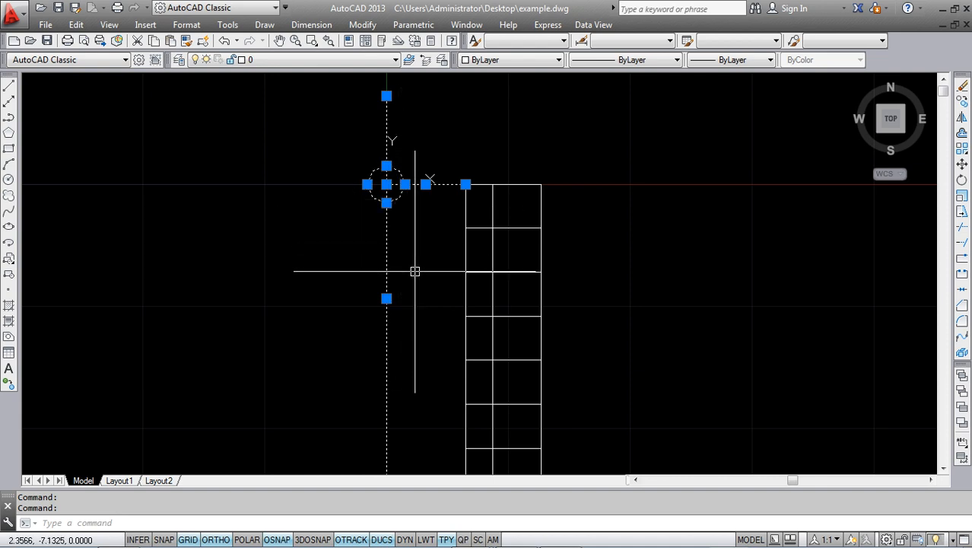
{"action": "key", "text": "Delete"}
{"action": "scroll", "coordinate": [401, 200], "scroll_direction": "down", "scroll_amount": 4}
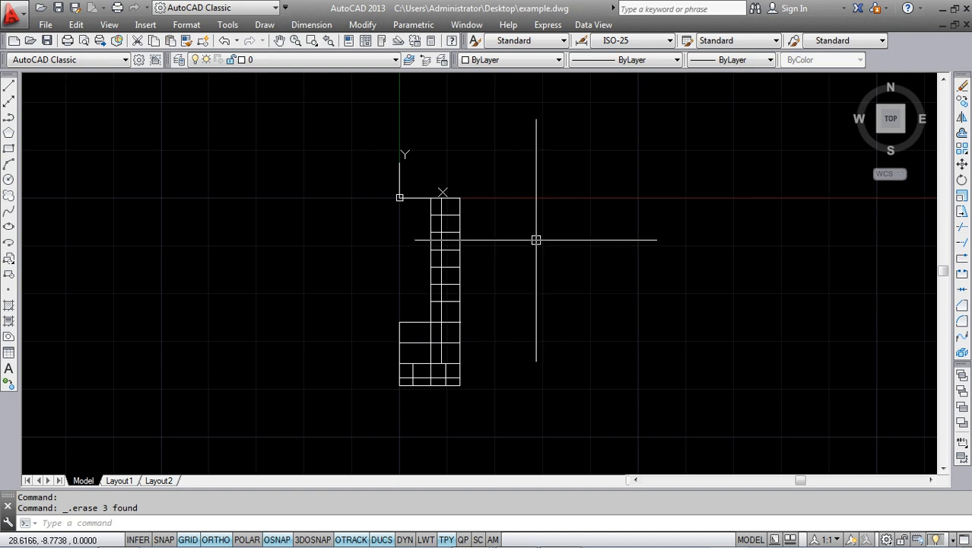
- Measure the width of the tower's upper-right bay with a linear dimension, without placing the dimension
{"action": "left_click", "coordinate": [311, 25]}
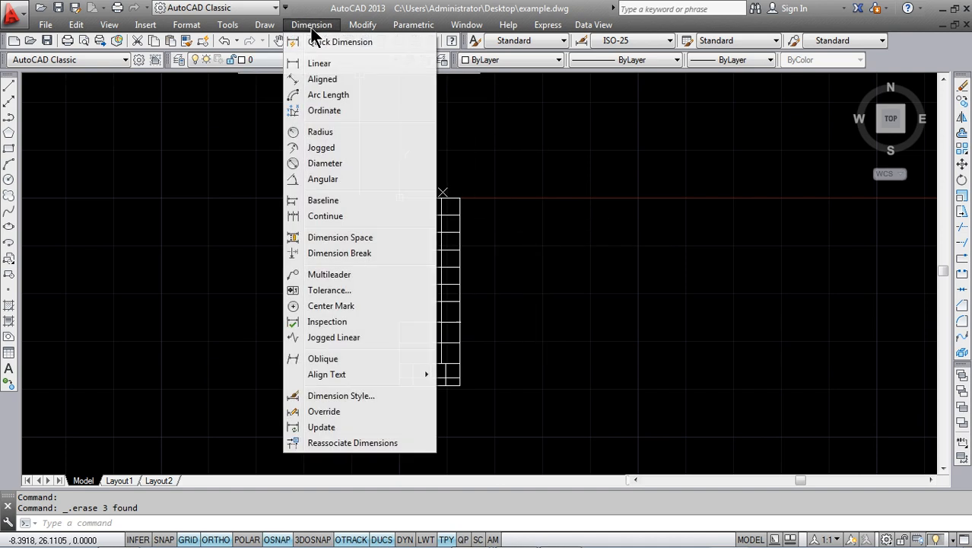
{"action": "left_click", "coordinate": [320, 65]}
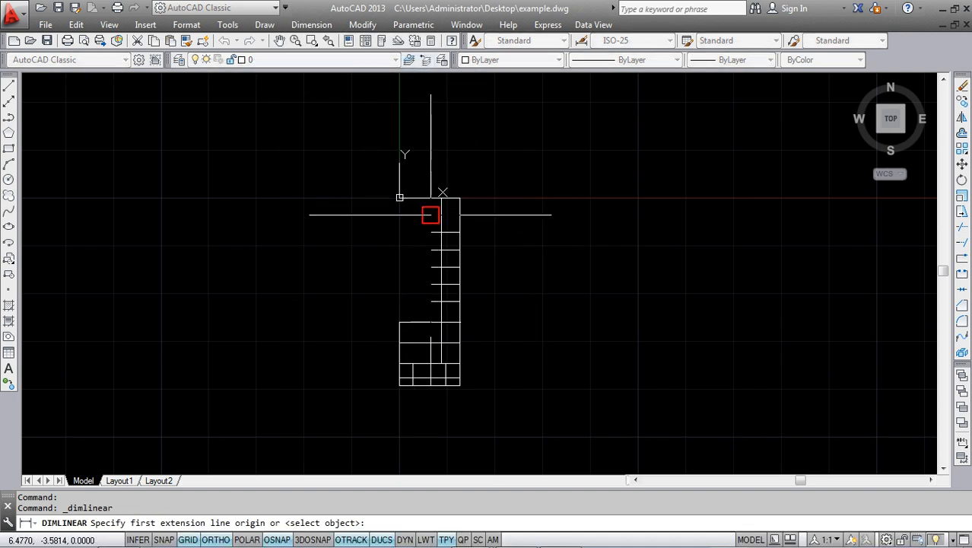
{"action": "scroll", "coordinate": [434, 210], "scroll_direction": "up", "scroll_amount": 8}
{"action": "left_click", "coordinate": [456, 146]}
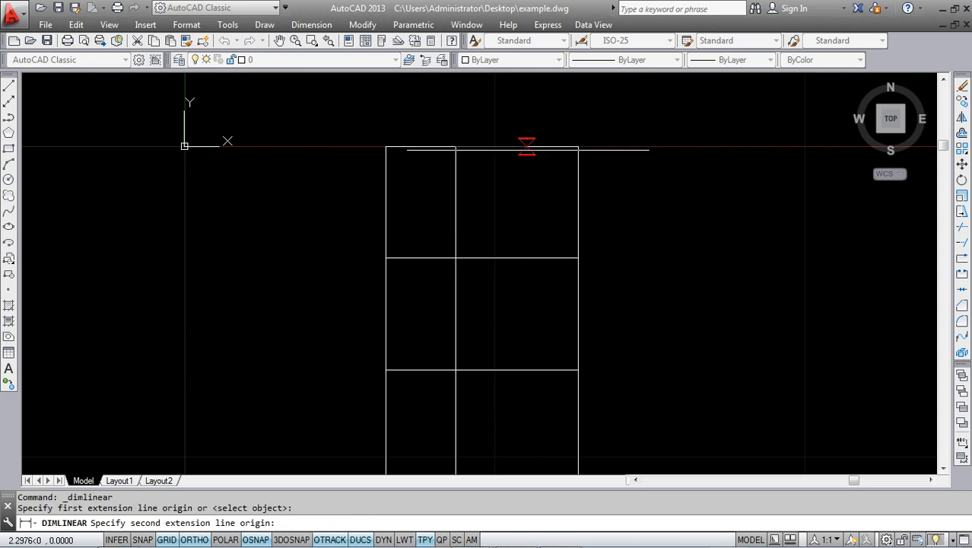
{"action": "left_click", "coordinate": [579, 146]}
{"action": "scroll", "coordinate": [530, 192], "scroll_direction": "down", "scroll_amount": 2}
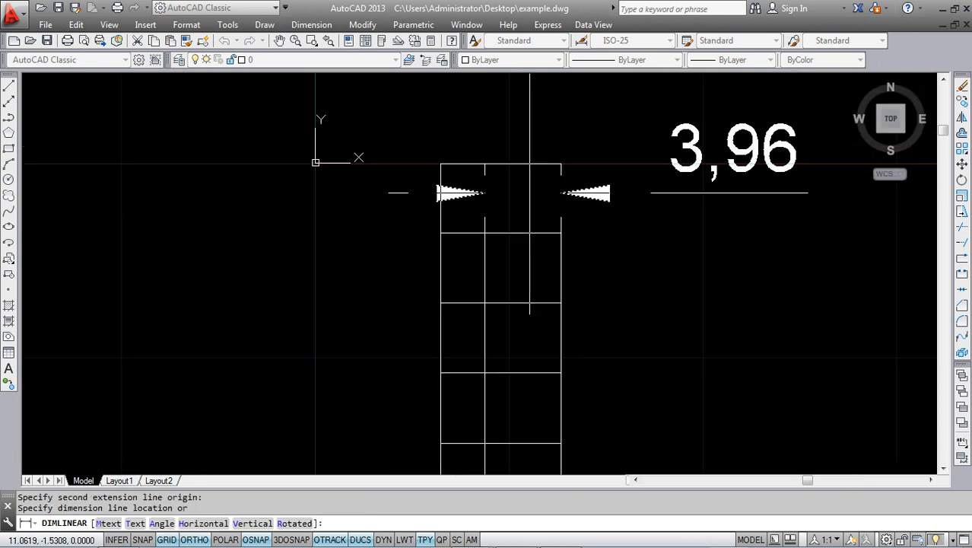
{"action": "key", "text": "Escape"}
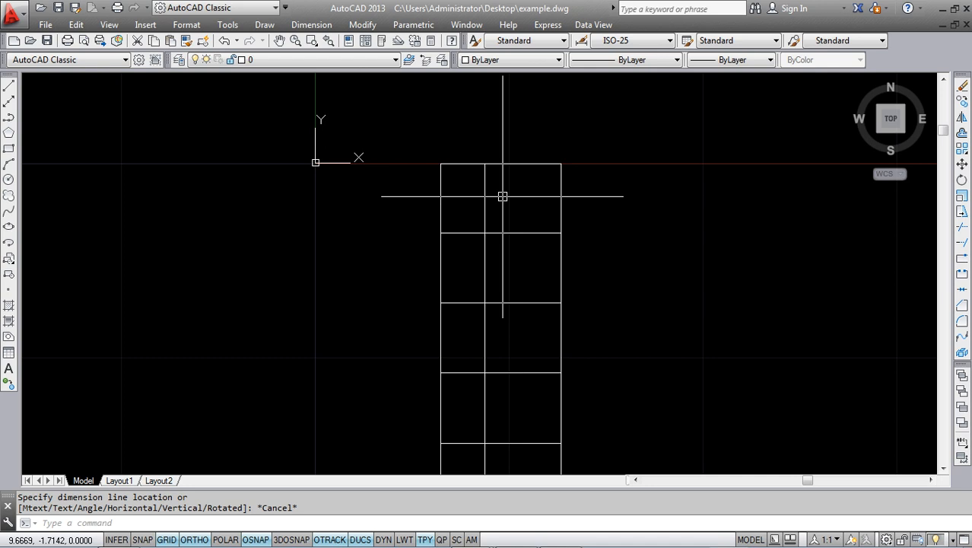
{"action": "scroll", "coordinate": [502, 197], "scroll_direction": "down", "scroll_amount": 3}
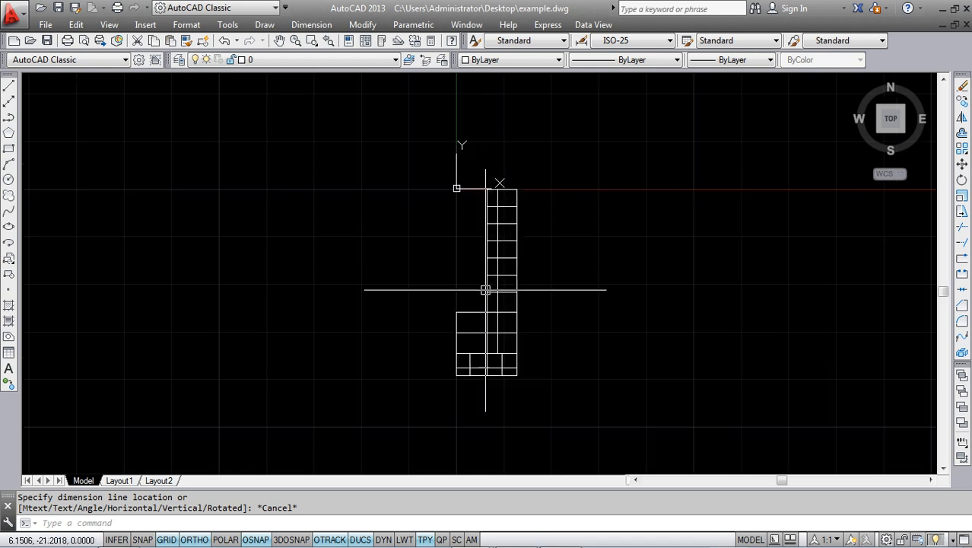
{"action": "scroll", "coordinate": [457, 228], "scroll_direction": "down", "scroll_amount": 2}
{"action": "scroll", "coordinate": [445, 212], "scroll_direction": "up", "scroll_amount": 2}
{"action": "scroll", "coordinate": [445, 211], "scroll_direction": "down", "scroll_amount": 2}
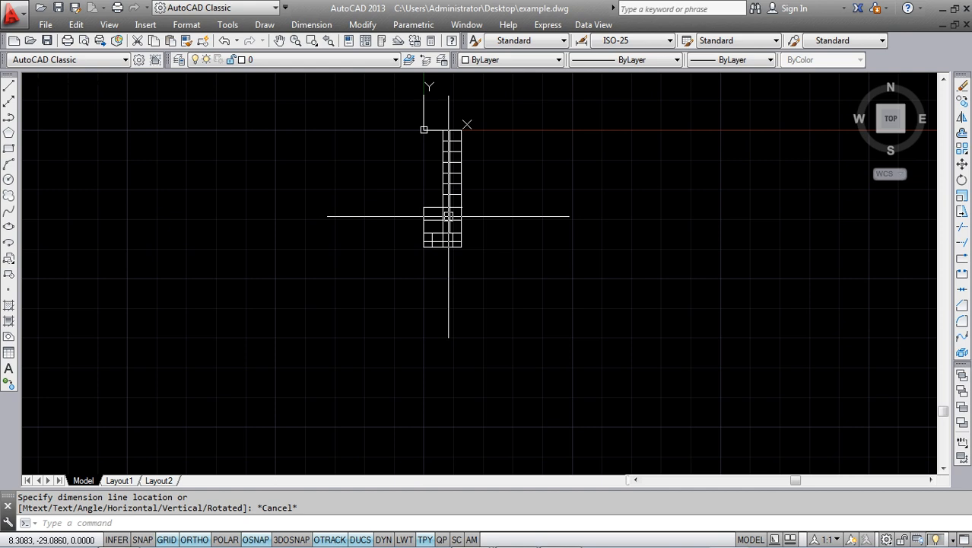
- Save the drawing on the Desktop as example.dxf in AutoCAD 2004/LT2004 DXF format
{"action": "left_click", "coordinate": [45, 25]}
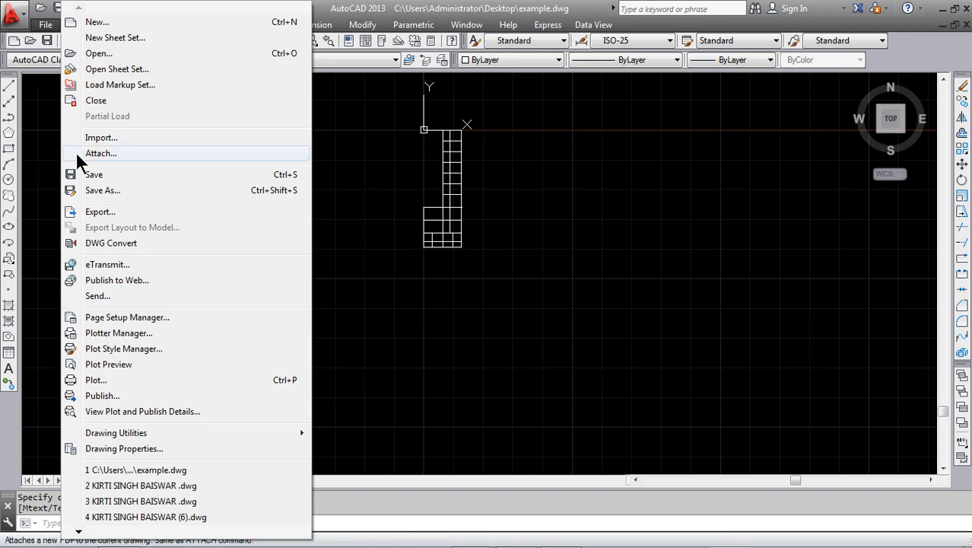
{"action": "left_click", "coordinate": [103, 190]}
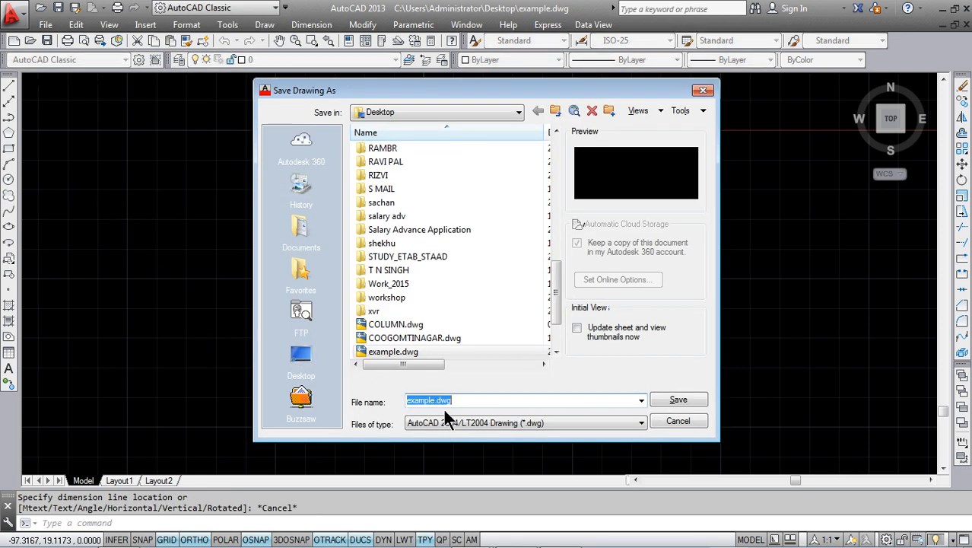
{"action": "left_click", "coordinate": [641, 423]}
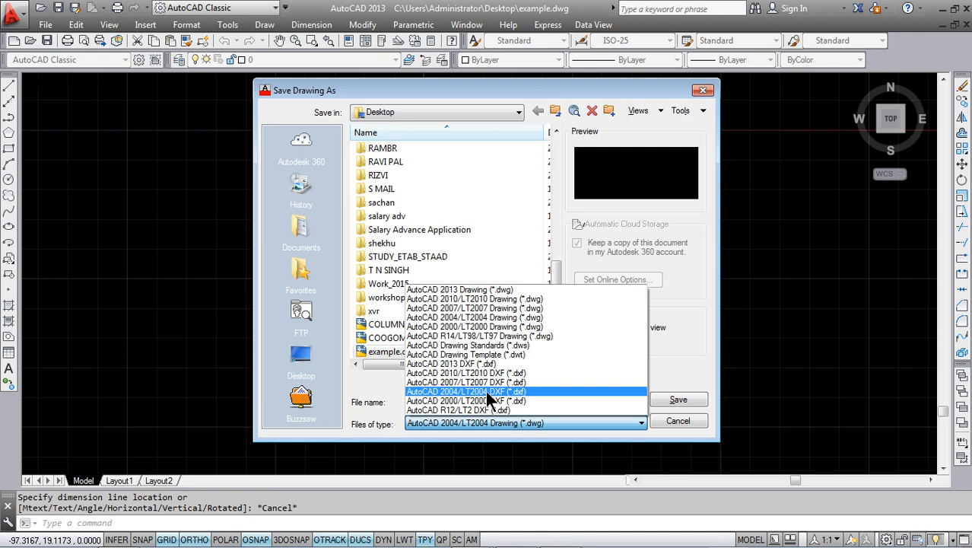
{"action": "left_click", "coordinate": [486, 390]}
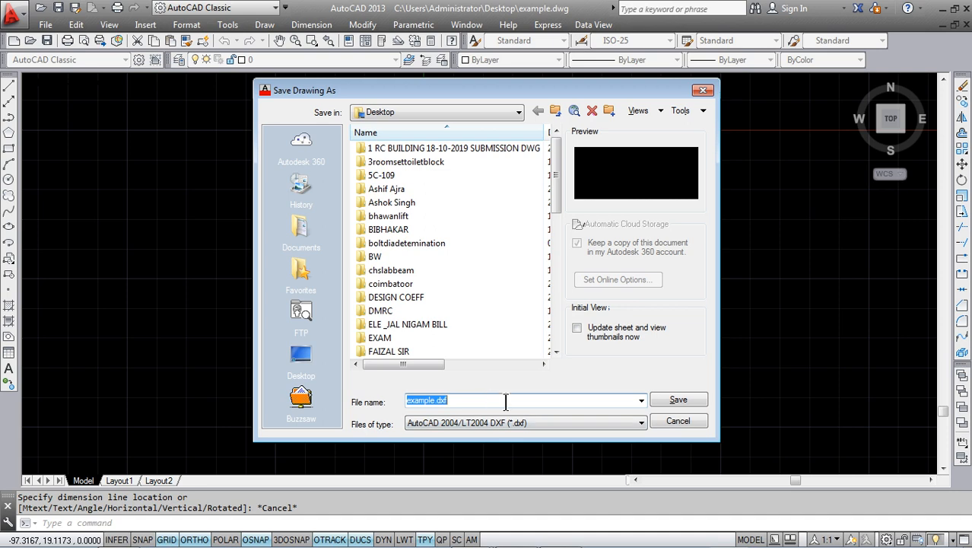
{"action": "left_click", "coordinate": [673, 404]}
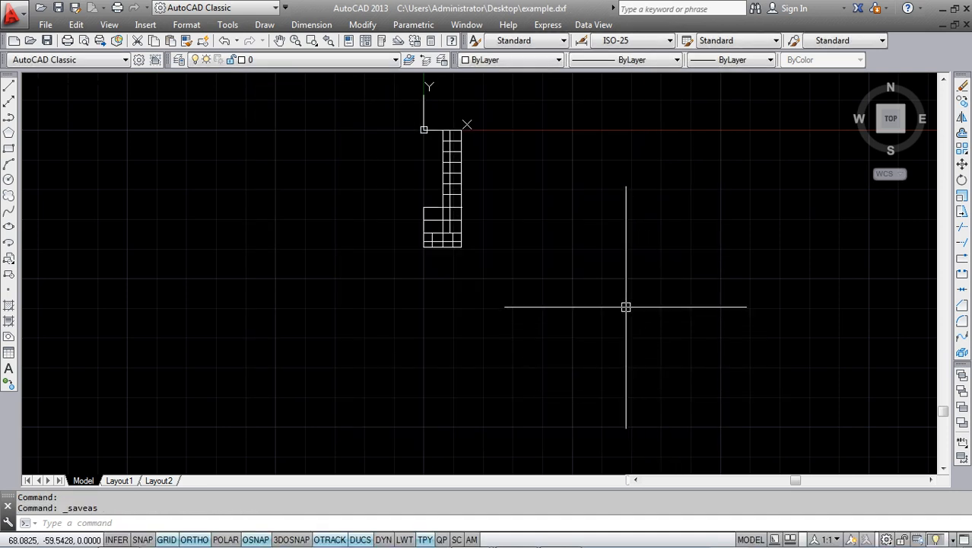
- Quit AutoCAD, saving the drawing as example.dwg in AutoCAD 2013 Drawing format and replacing the existing file
{"action": "left_click", "coordinate": [964, 13]}
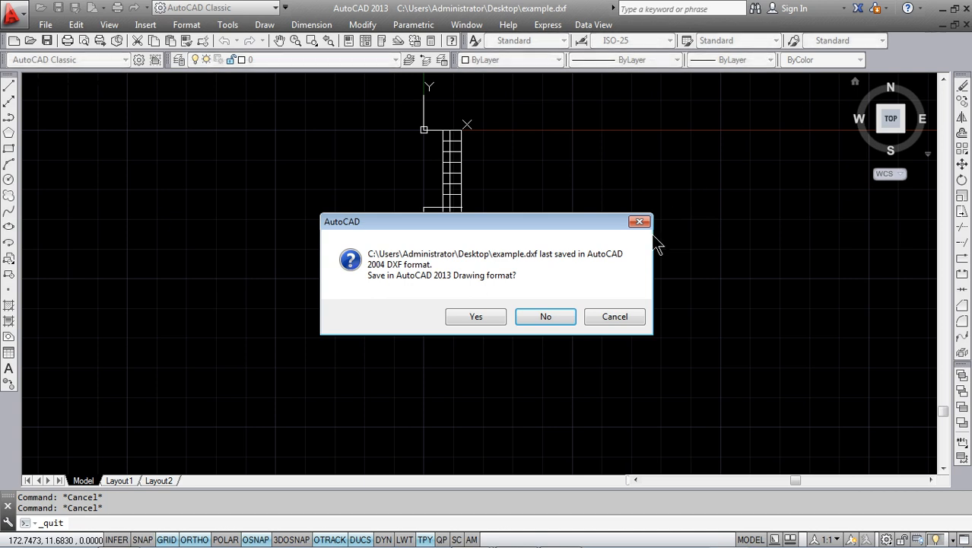
{"action": "left_click", "coordinate": [485, 315]}
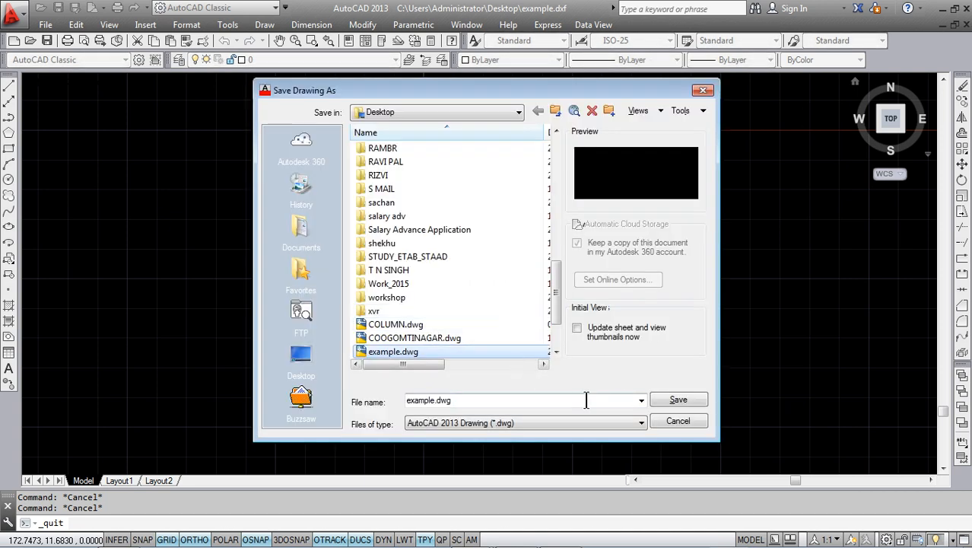
{"action": "left_click", "coordinate": [657, 405]}
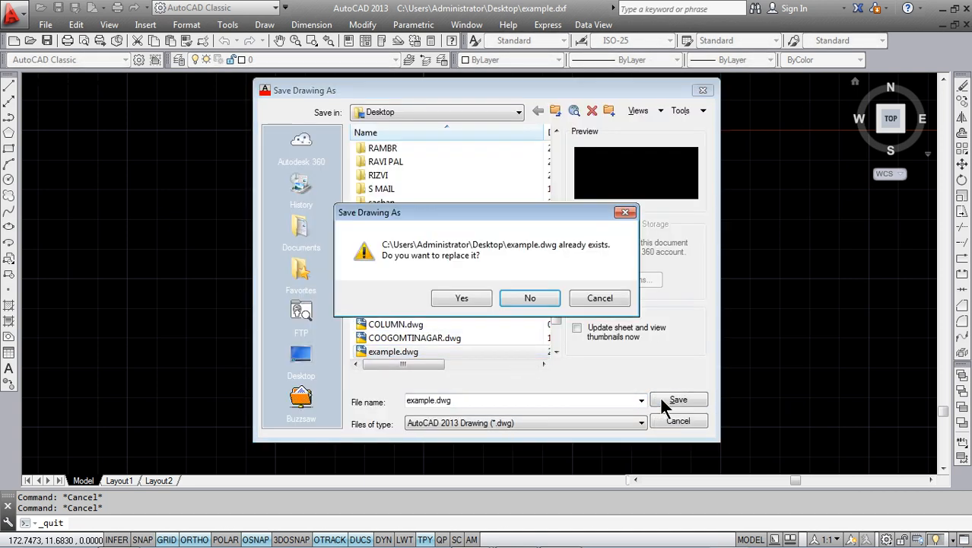
{"action": "left_click", "coordinate": [471, 301]}
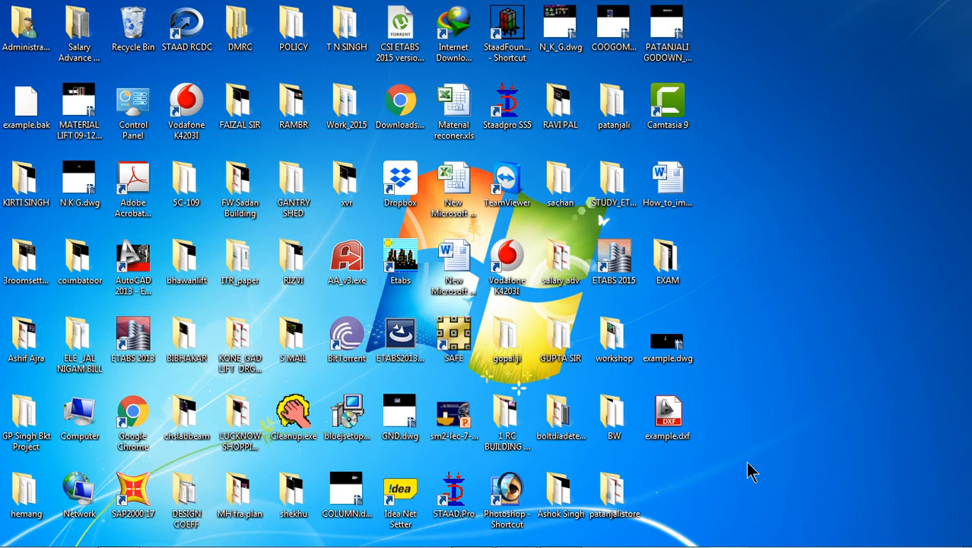
- Move example.dxf from the desktop into the EXAM folder and close the folder
{"action": "right_click", "coordinate": [673, 433]}
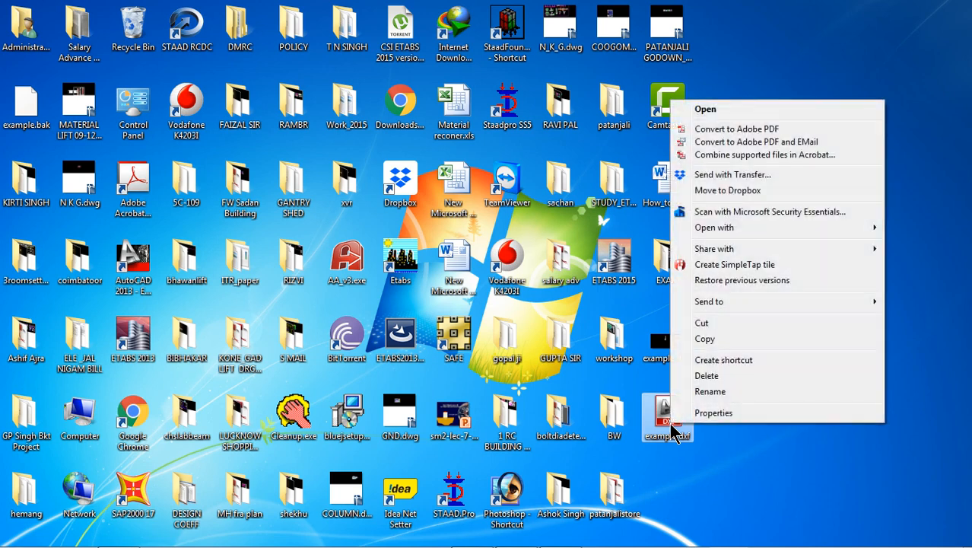
{"action": "left_click", "coordinate": [702, 324]}
{"action": "double_click", "coordinate": [666, 263]}
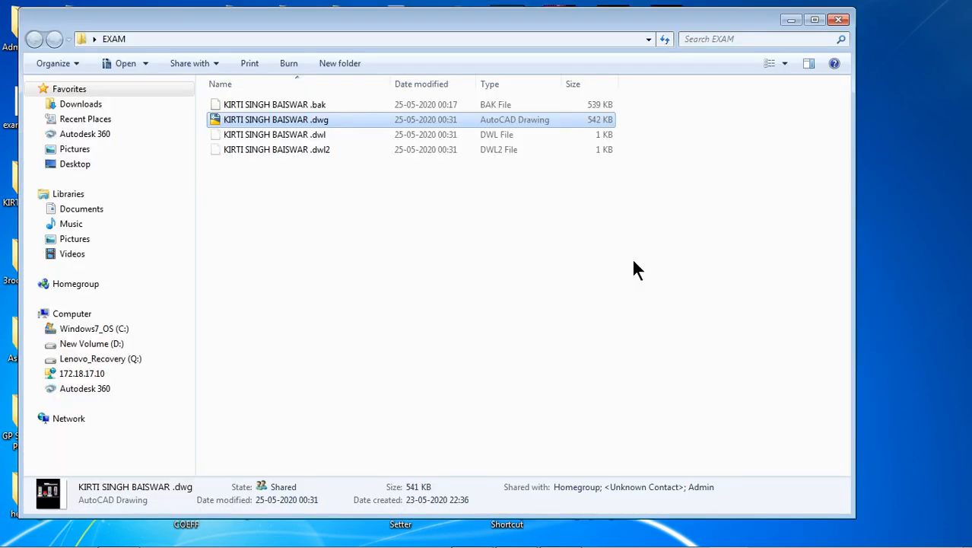
{"action": "right_click", "coordinate": [473, 238]}
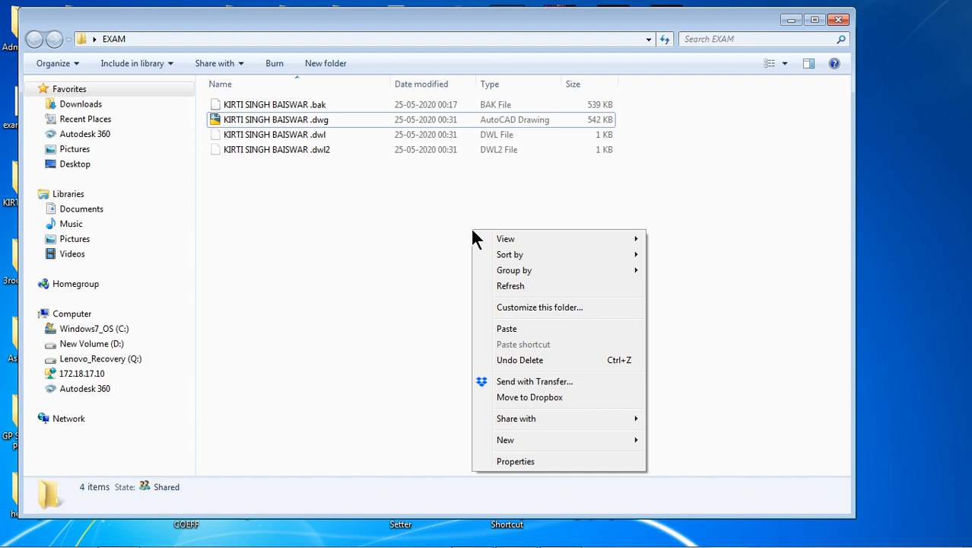
{"action": "left_click", "coordinate": [505, 329]}
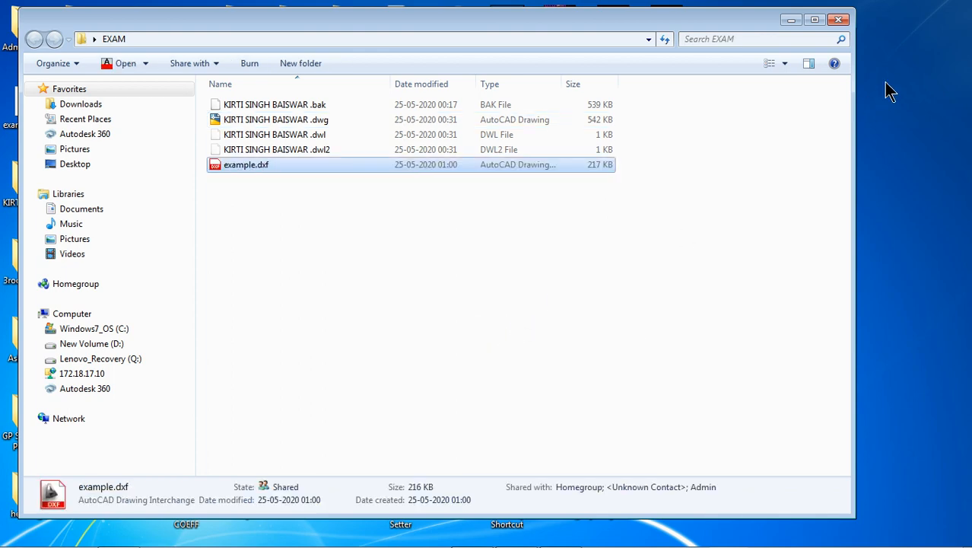
{"action": "left_click", "coordinate": [839, 20]}
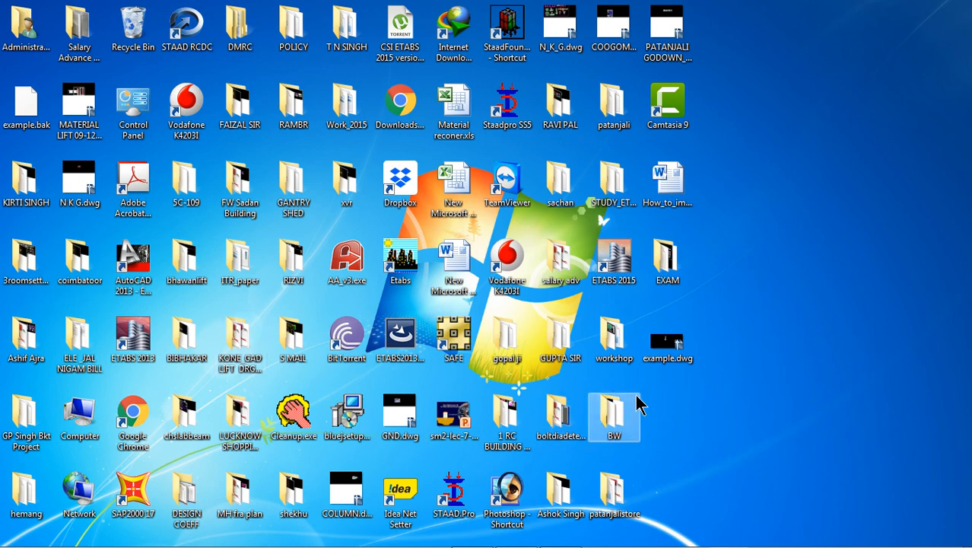
- Move example.dwg from the desktop into the EXAM folder and close the folder
{"action": "right_click", "coordinate": [669, 346]}
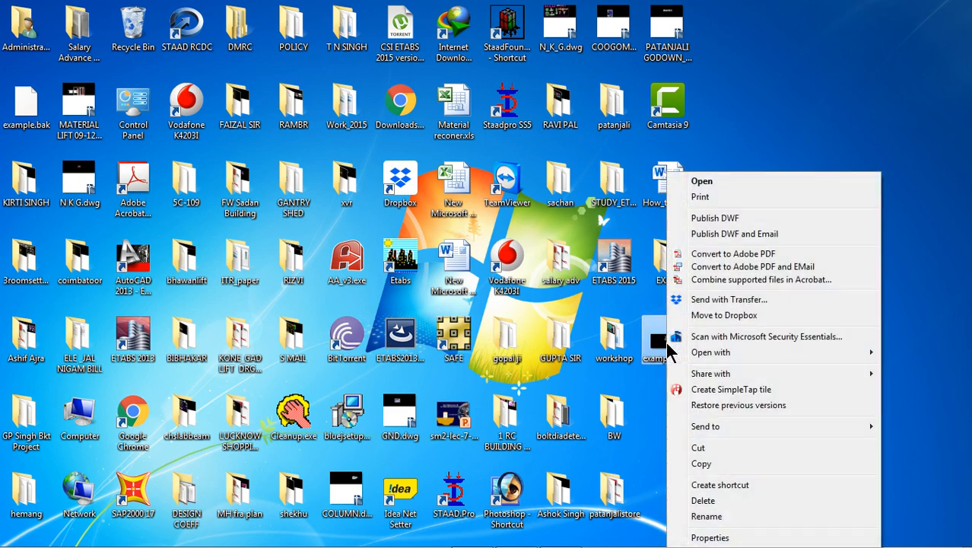
{"action": "left_click", "coordinate": [702, 450]}
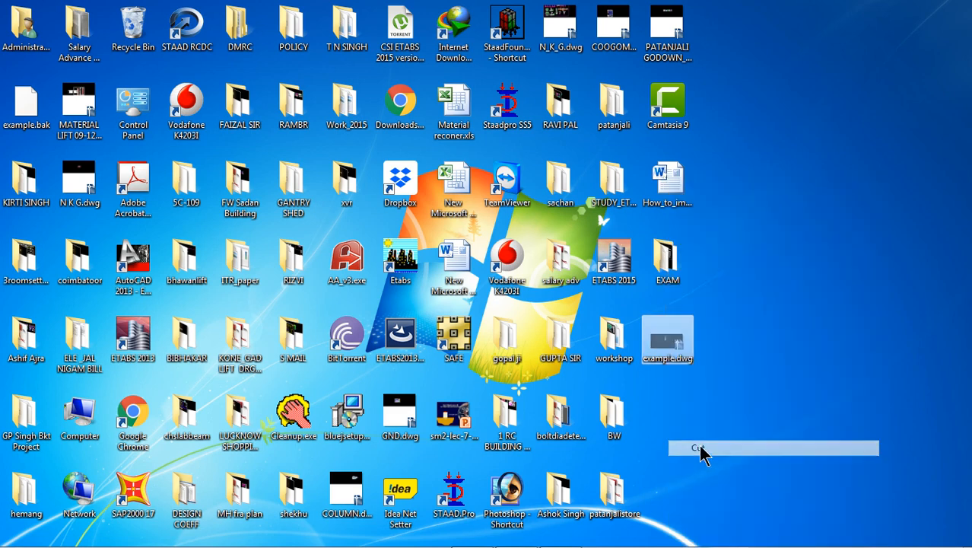
{"action": "left_click", "coordinate": [668, 266]}
{"action": "double_click", "coordinate": [668, 266]}
{"action": "right_click", "coordinate": [466, 245]}
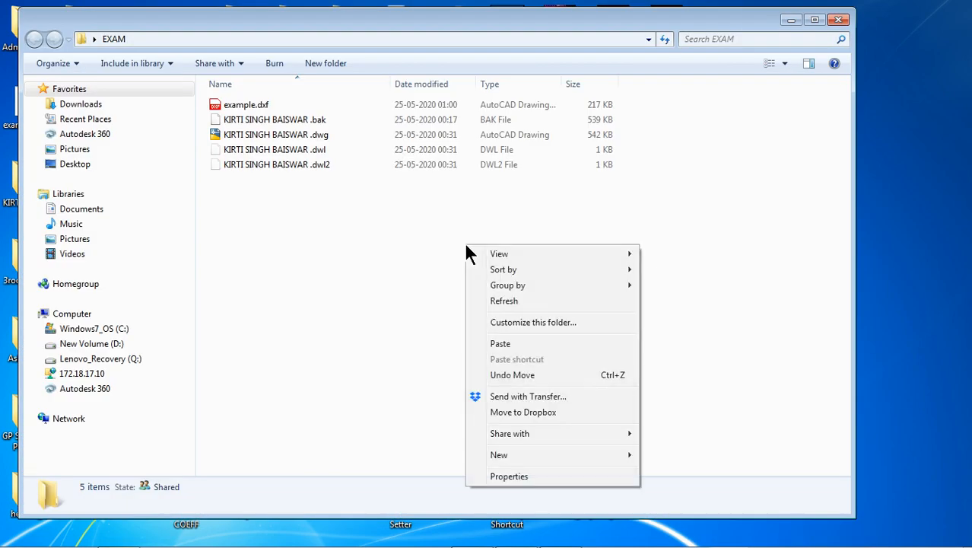
{"action": "left_click", "coordinate": [506, 346]}
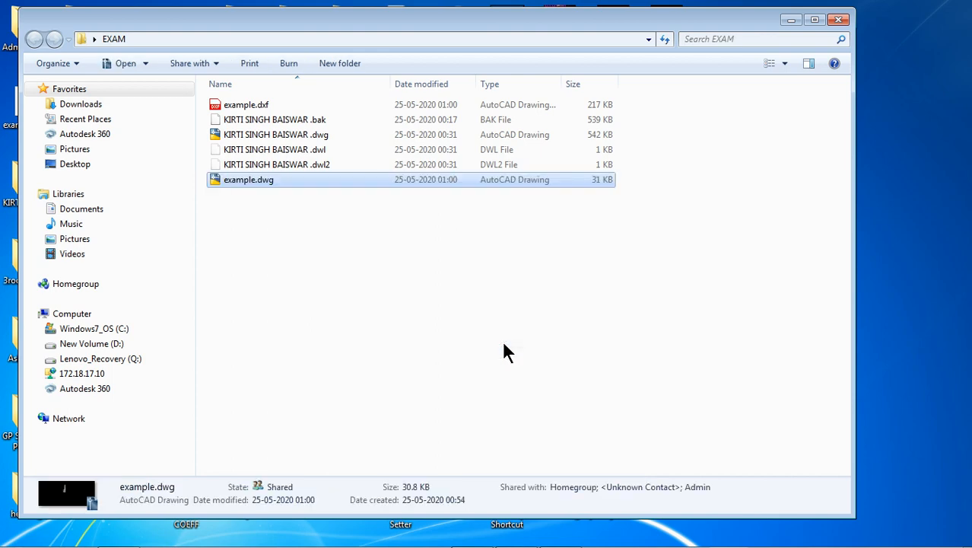
{"action": "left_click", "coordinate": [839, 21]}
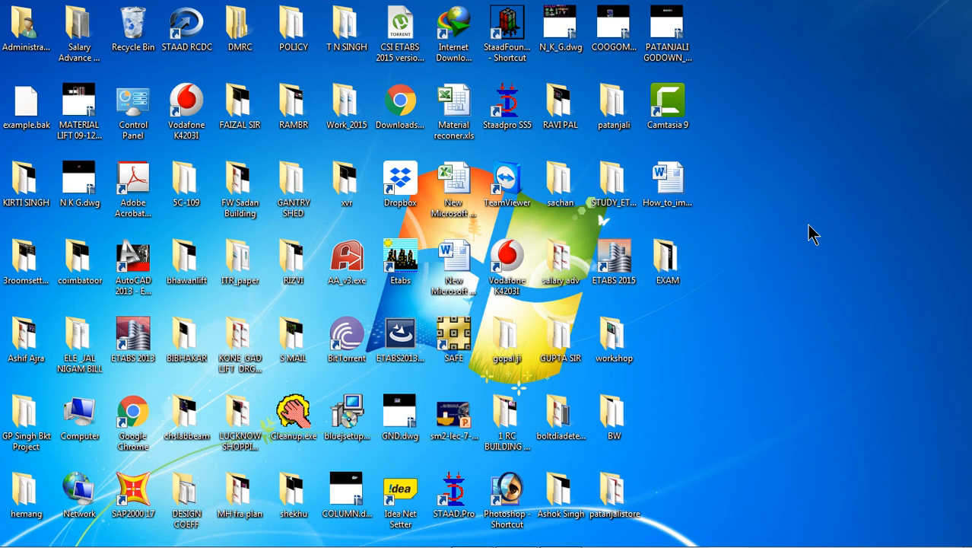
- Start STAAD.Pro and create a new Space project named Structure1 in meter and kilonewton units, overwriting the existing file
{"action": "mouse_move", "coordinate": [571, 545]}
{"action": "mouse_move", "coordinate": [691, 272]}
{"action": "double_click", "coordinate": [512, 121]}
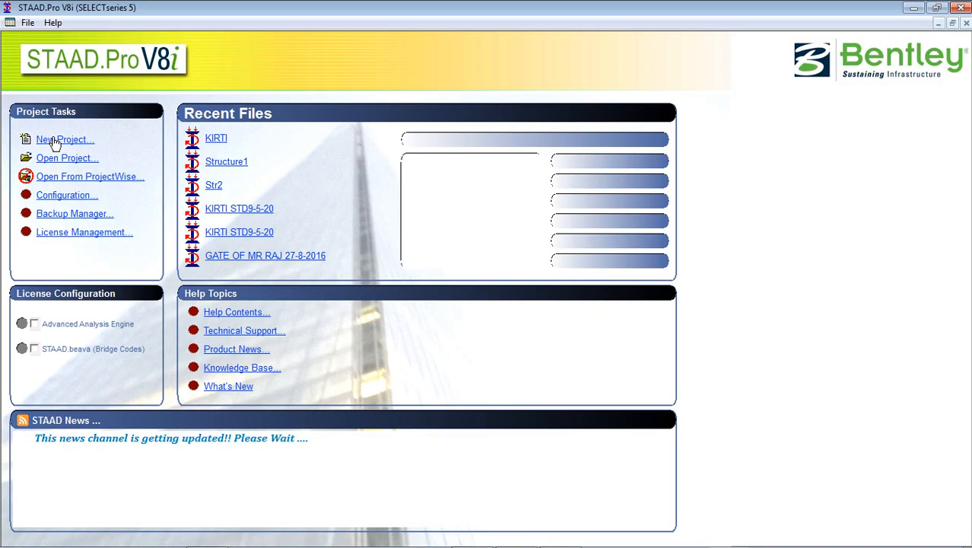
{"action": "left_click", "coordinate": [54, 142]}
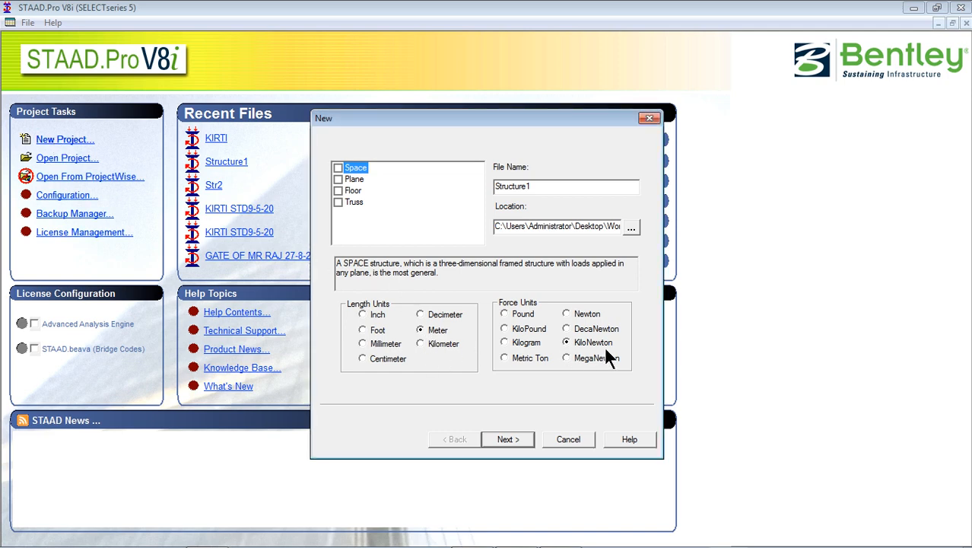
{"action": "left_click", "coordinate": [504, 438]}
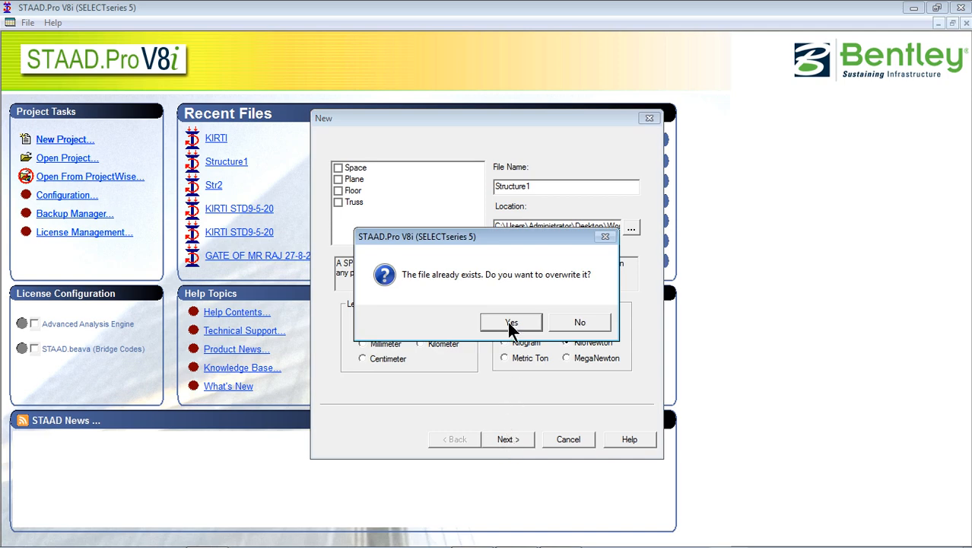
{"action": "left_click", "coordinate": [511, 324]}
{"action": "left_click", "coordinate": [503, 439]}
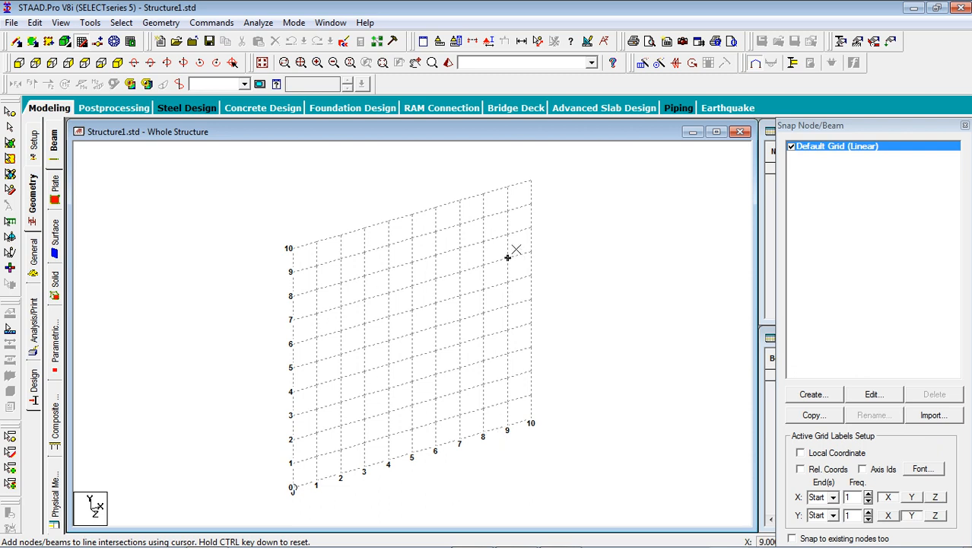
- Close the snap grid setup and begin saving the project as a new file named example
{"action": "left_click", "coordinate": [84, 41]}
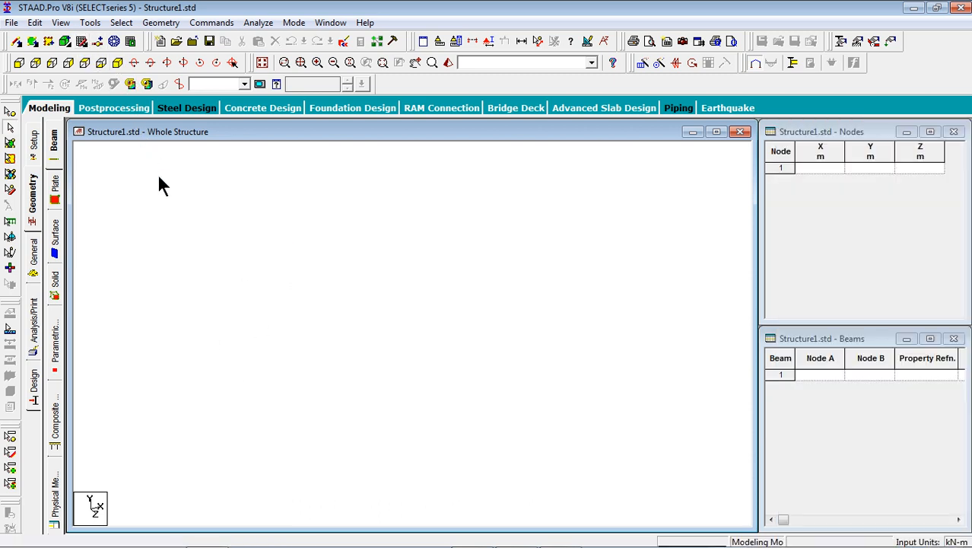
{"action": "left_click", "coordinate": [11, 22]}
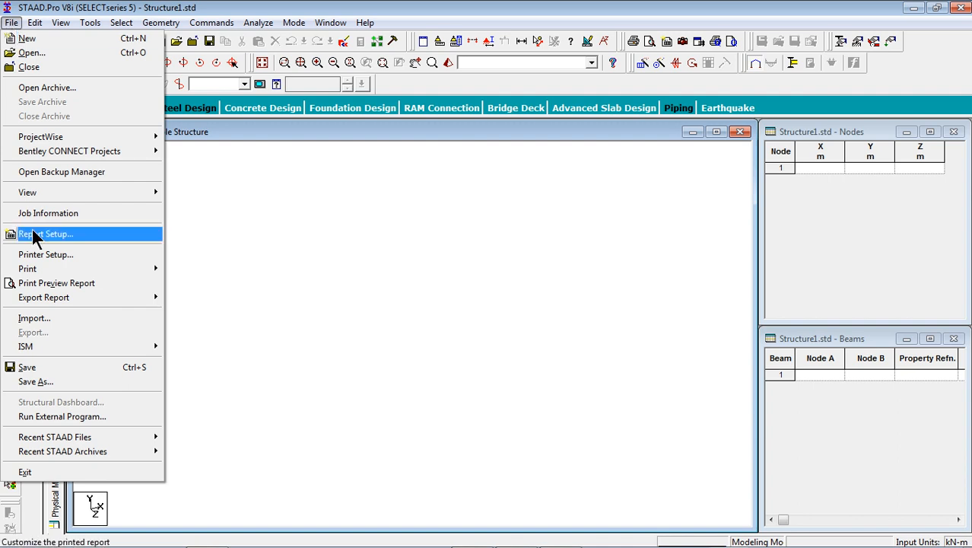
{"action": "left_click", "coordinate": [44, 382]}
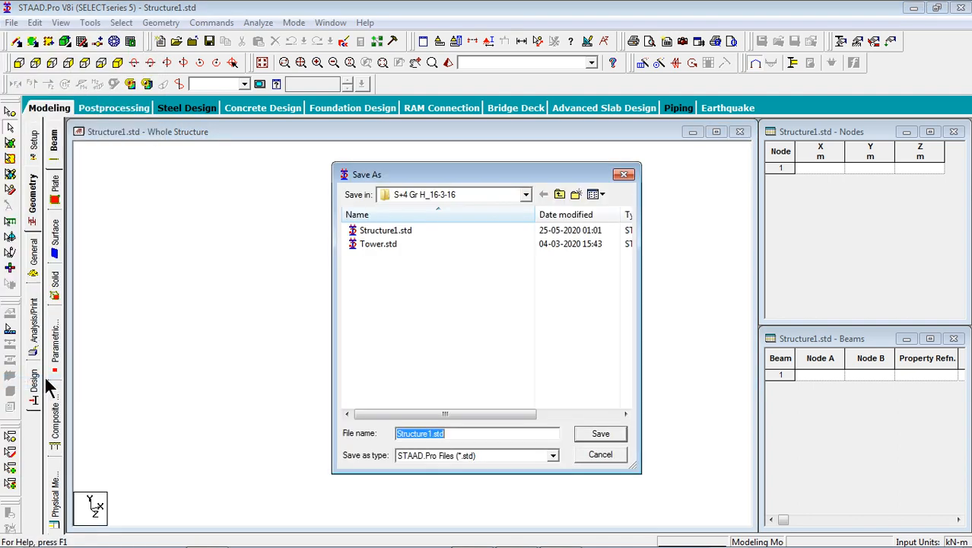
{"action": "left_click", "coordinate": [430, 433]}
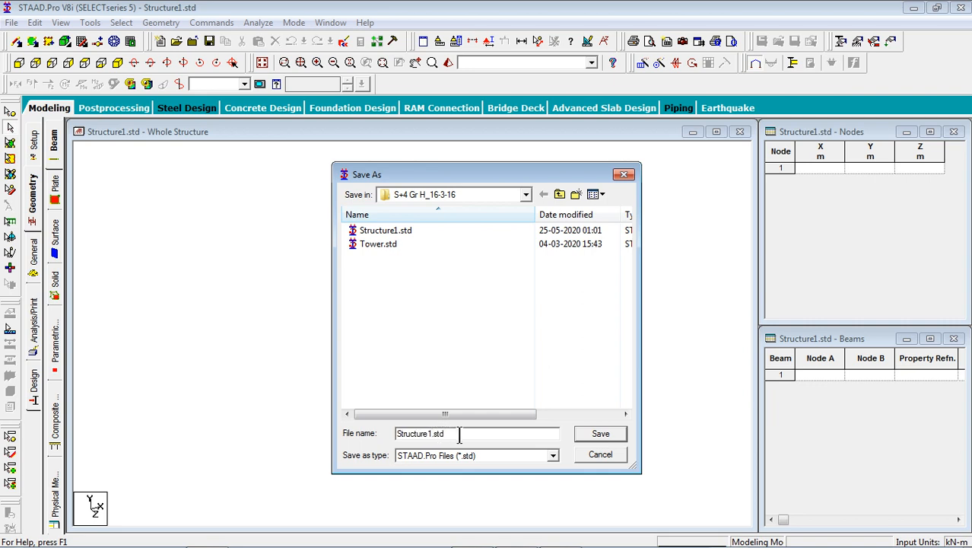
{"action": "key", "text": "BackSpace"}
{"action": "key", "text": "BackSpace"}
{"action": "key", "text": "BackSpace"}
{"action": "key", "text": "BackSpace"}
{"action": "key", "text": "BackSpace"}
{"action": "key", "text": "BackSpace"}
{"action": "key", "text": "BackSpace"}
{"action": "key", "text": "BackSpace"}
{"action": "key", "text": "BackSpace"}
{"action": "key", "text": "BackSpace"}
{"action": "type", "text": "example"}
- Choose the EXAM folder on the desktop as the destination and save example.std there
{"action": "left_click", "coordinate": [525, 195]}
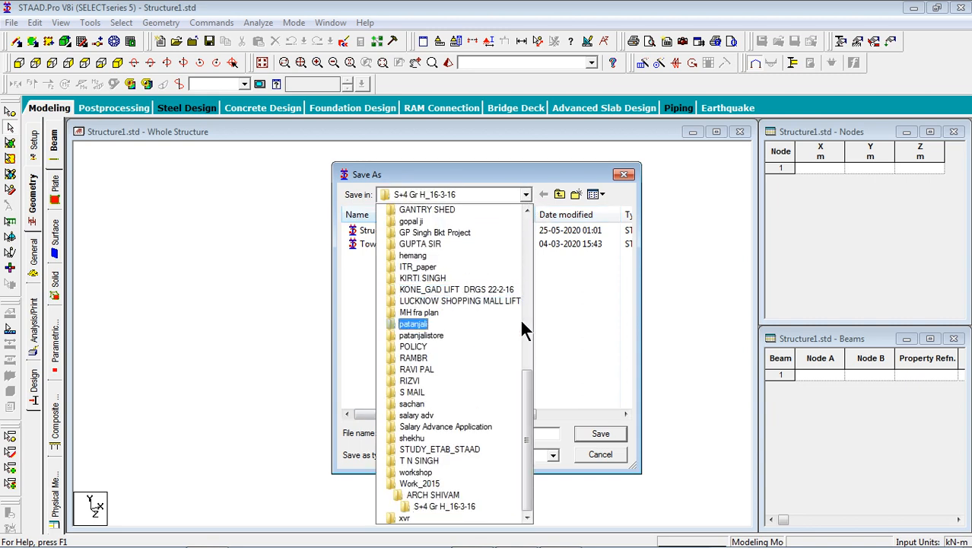
{"action": "left_click_drag", "start_coordinate": [528, 384], "coordinate": [528, 222]}
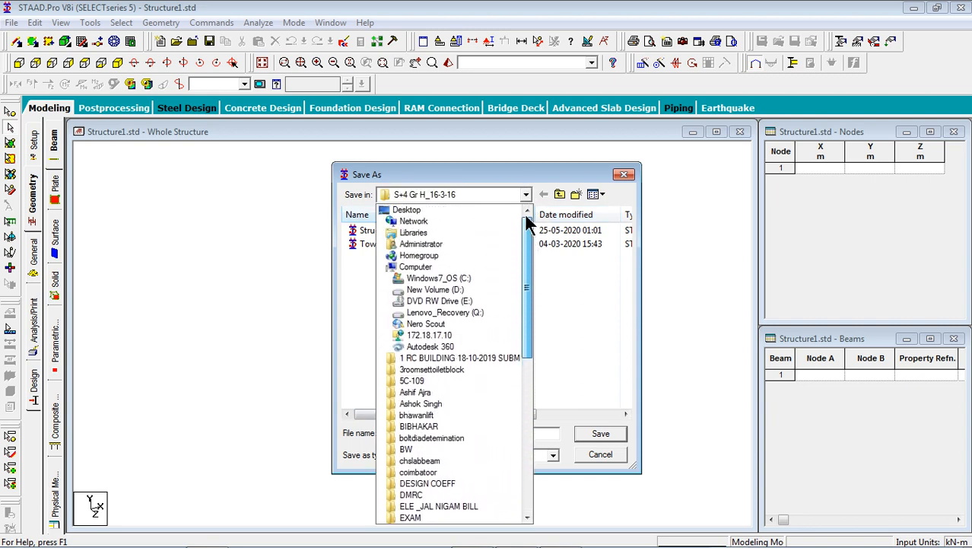
{"action": "scroll", "coordinate": [509, 225], "scroll_direction": "down", "scroll_amount": 10}
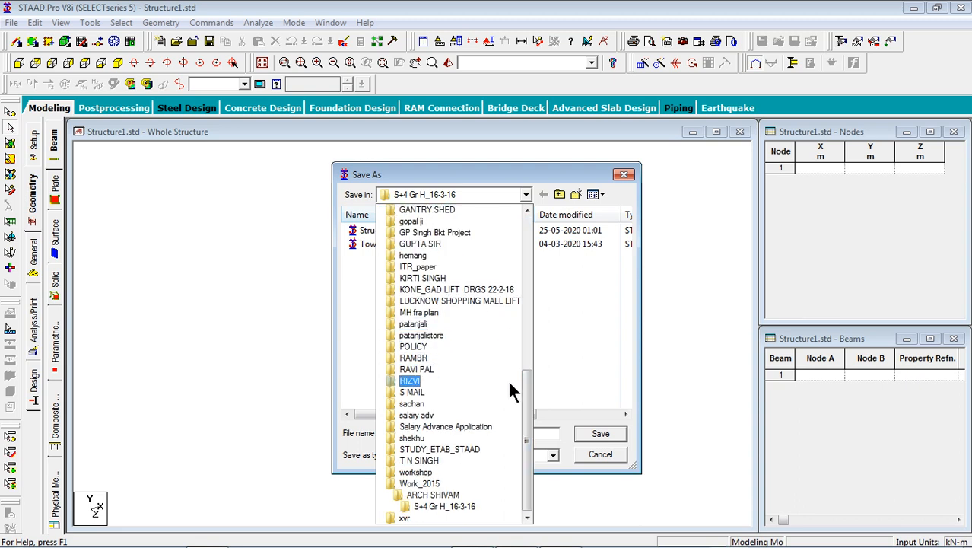
{"action": "left_click_drag", "start_coordinate": [525, 390], "coordinate": [516, 211]}
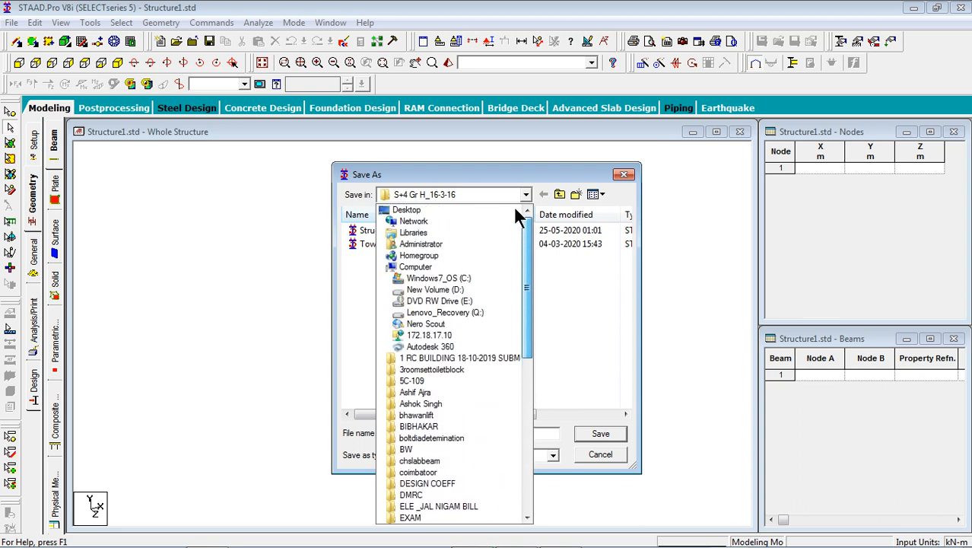
{"action": "left_click", "coordinate": [422, 211]}
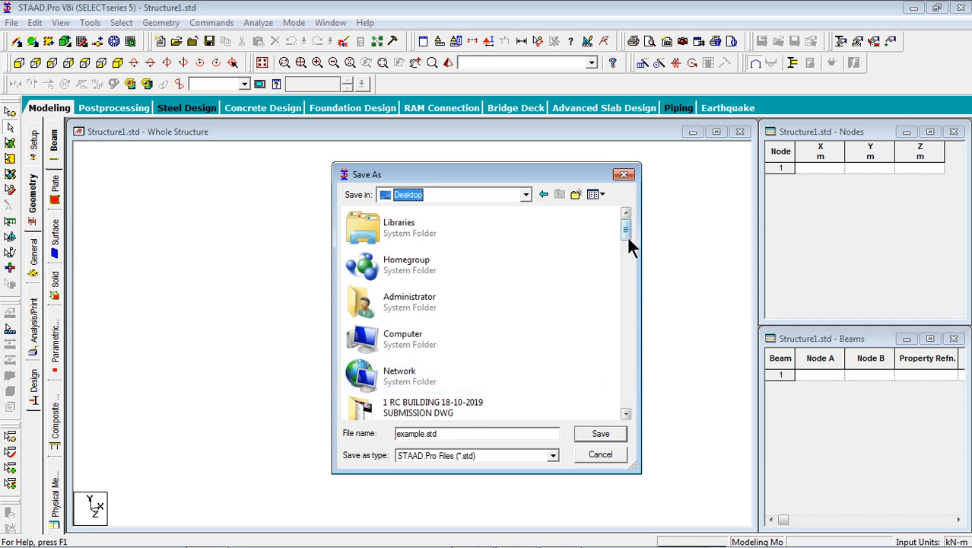
{"action": "scroll", "coordinate": [626, 237], "scroll_direction": "down", "scroll_amount": 1}
{"action": "left_click_drag", "start_coordinate": [625, 237], "coordinate": [552, 312]}
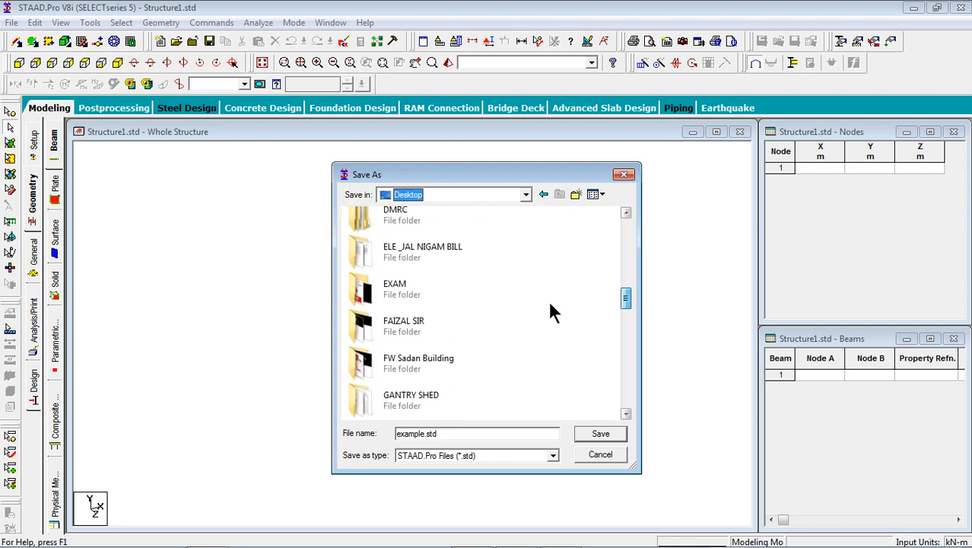
{"action": "double_click", "coordinate": [441, 297]}
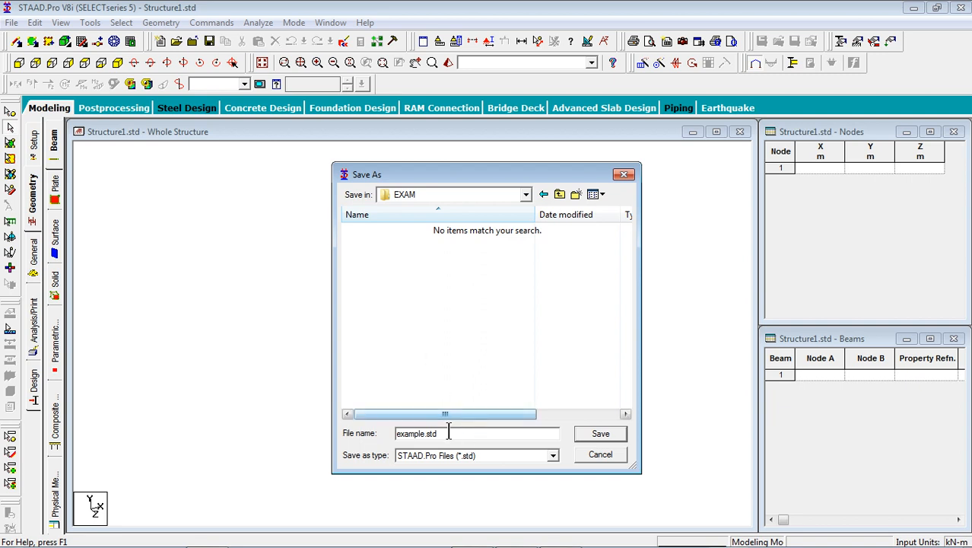
{"action": "left_click", "coordinate": [595, 438]}
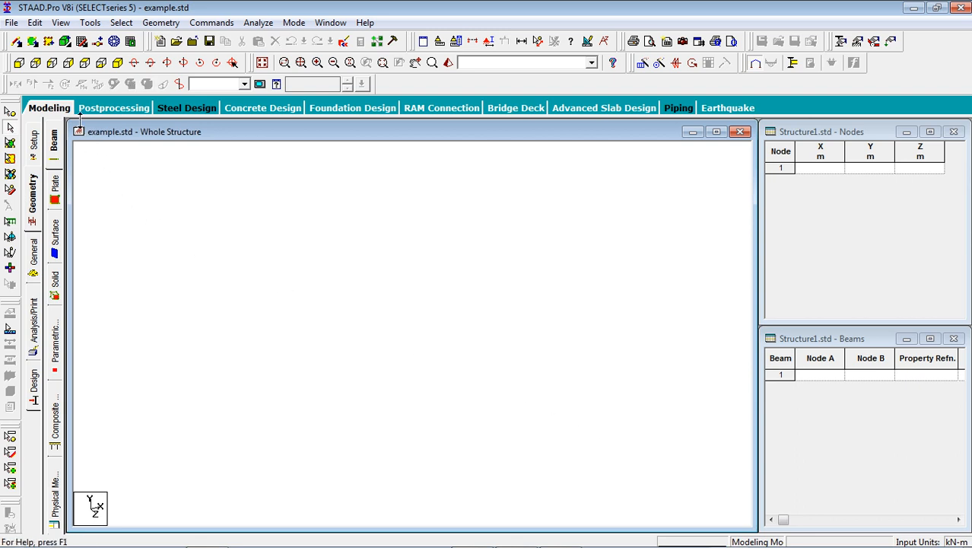
- Import example.dxf from the EXAM folder as a 3D DXF with the Y Up convention, using meter and kilonewton units
{"action": "left_click", "coordinate": [11, 23]}
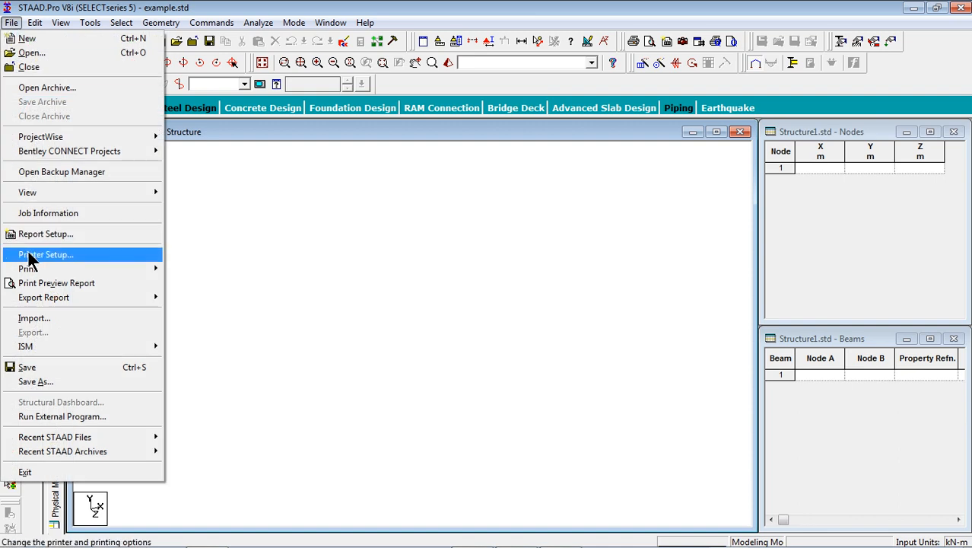
{"action": "left_click", "coordinate": [30, 320]}
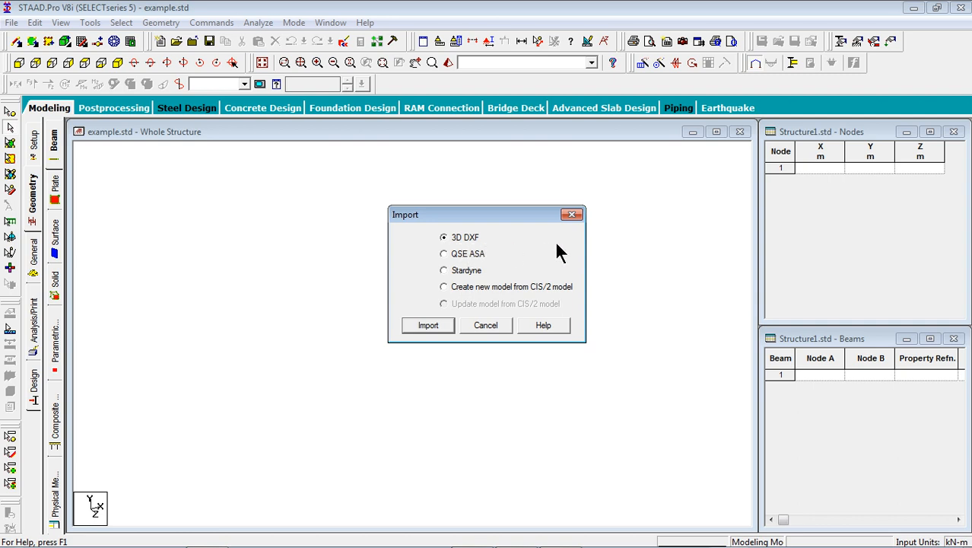
{"action": "left_click", "coordinate": [426, 326]}
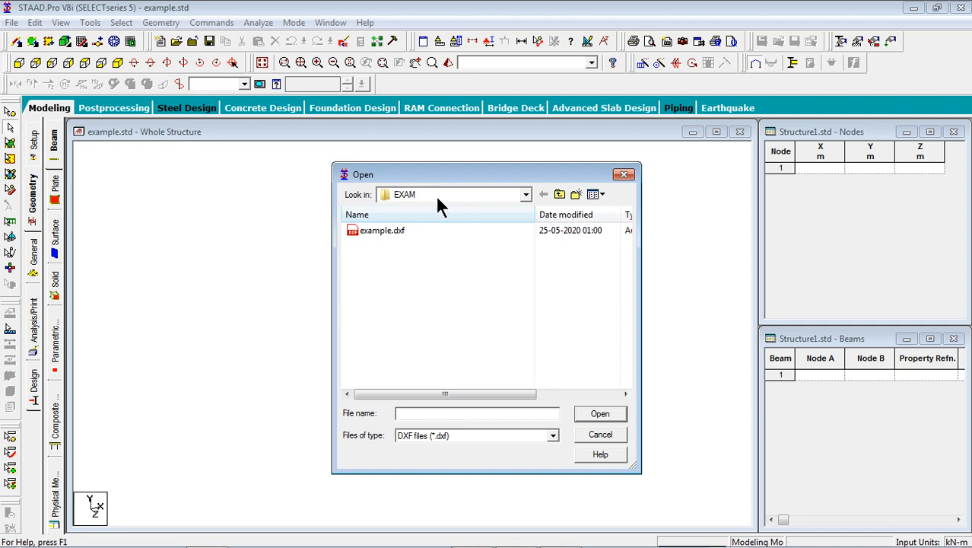
{"action": "left_click", "coordinate": [467, 216]}
{"action": "left_click", "coordinate": [380, 230]}
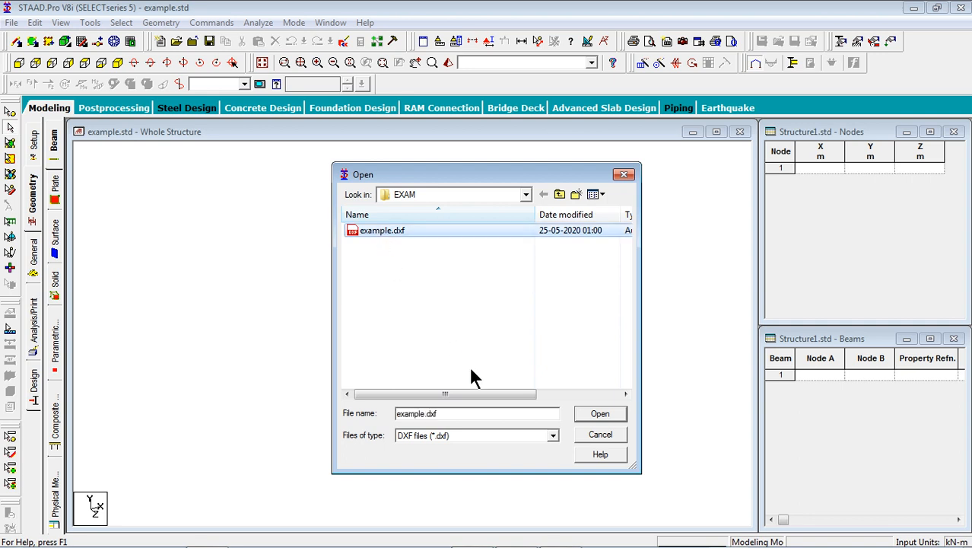
{"action": "left_click", "coordinate": [593, 416]}
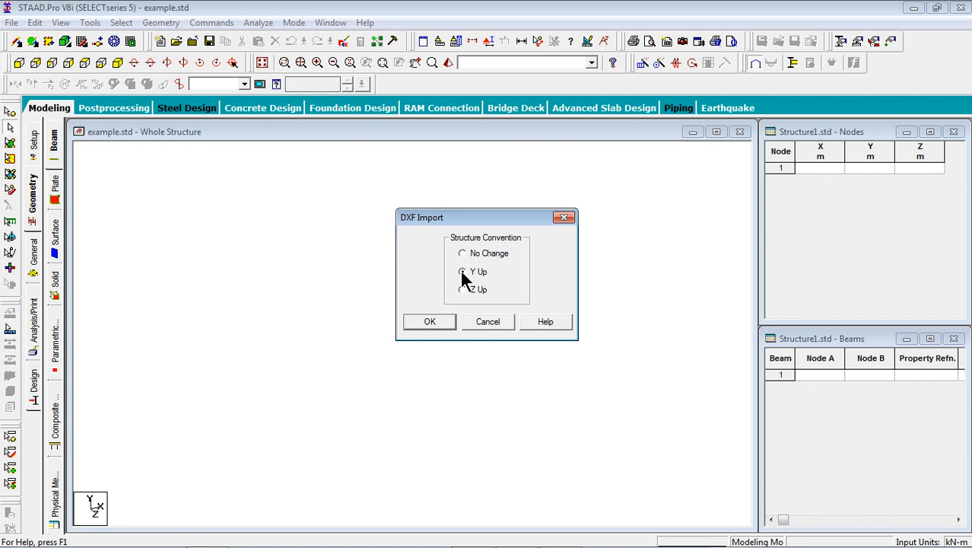
{"action": "left_click", "coordinate": [462, 273]}
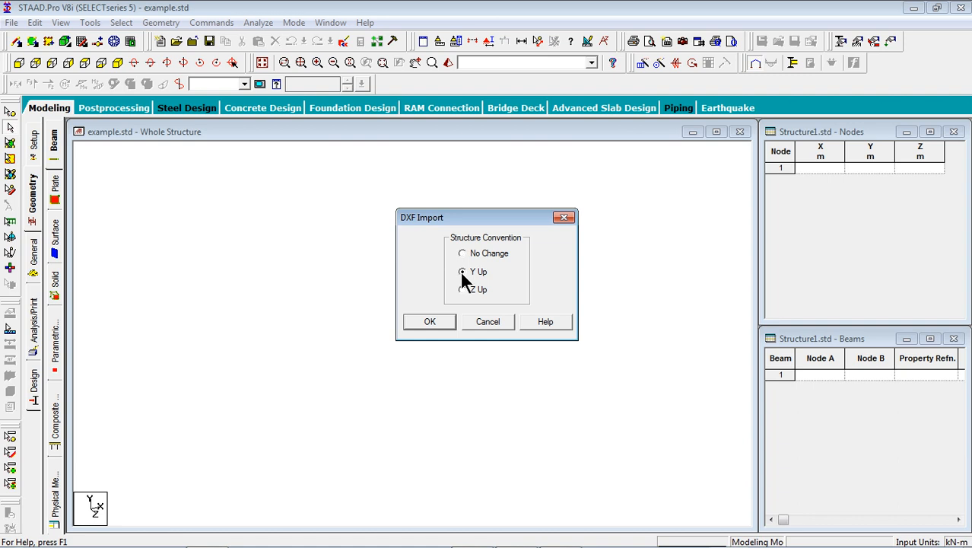
{"action": "left_click", "coordinate": [430, 322]}
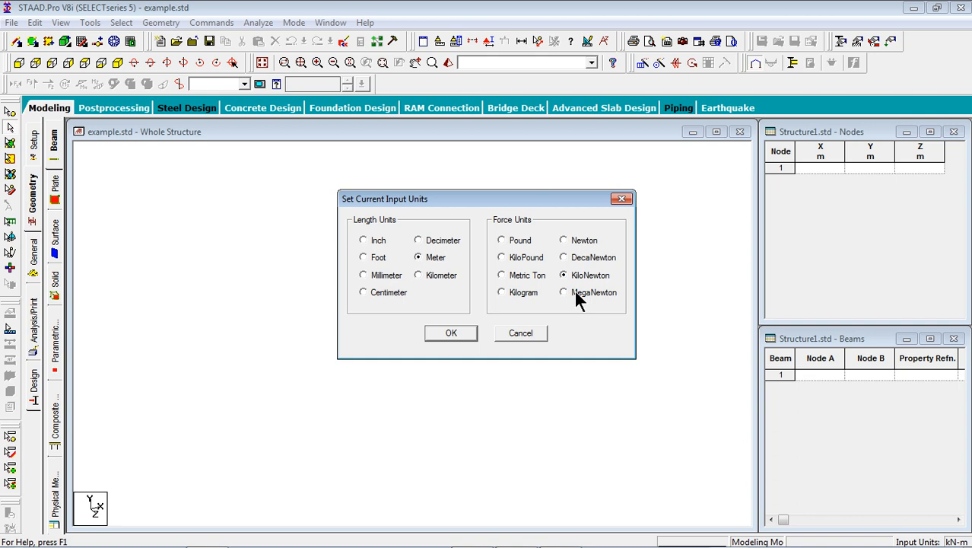
{"action": "left_click", "coordinate": [461, 333]}
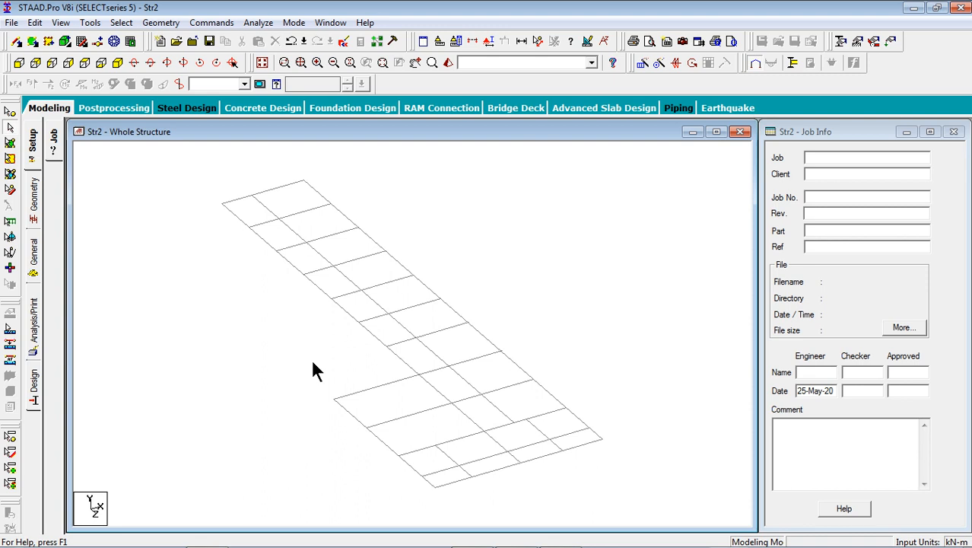
- View the imported grid in plan and check the coordinates of the narrow wing's upper-left corner node and the grid's lower-right corner node
{"action": "left_click", "coordinate": [84, 64]}
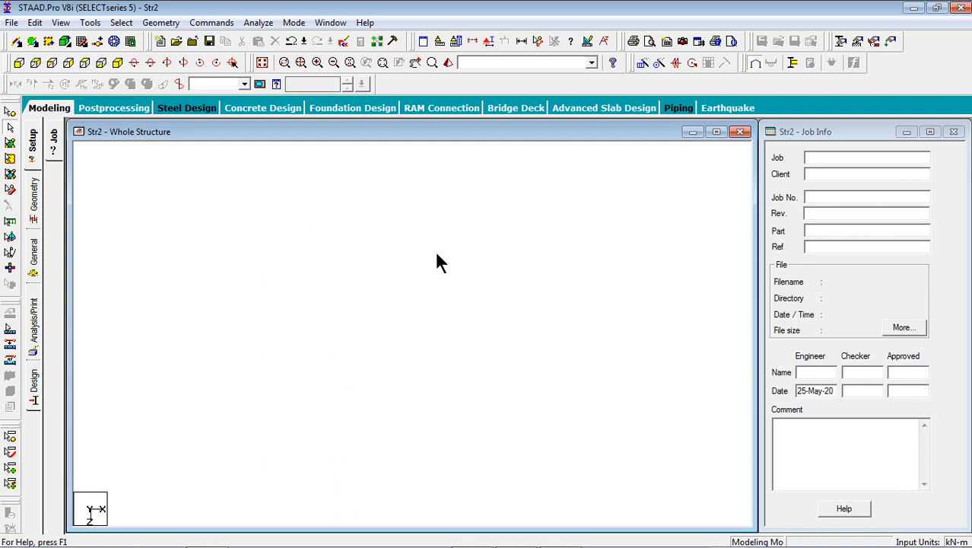
{"action": "left_click", "coordinate": [9, 113]}
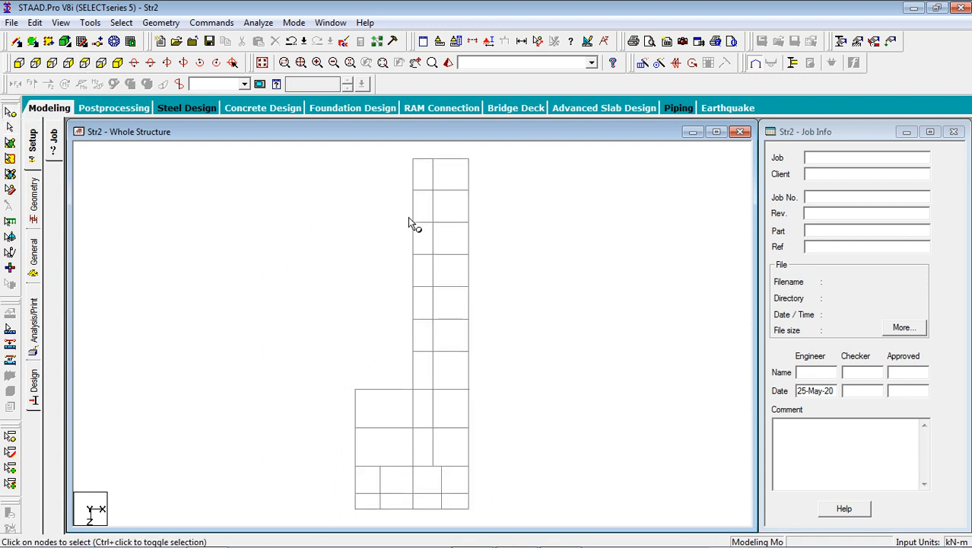
{"action": "double_click", "coordinate": [414, 160]}
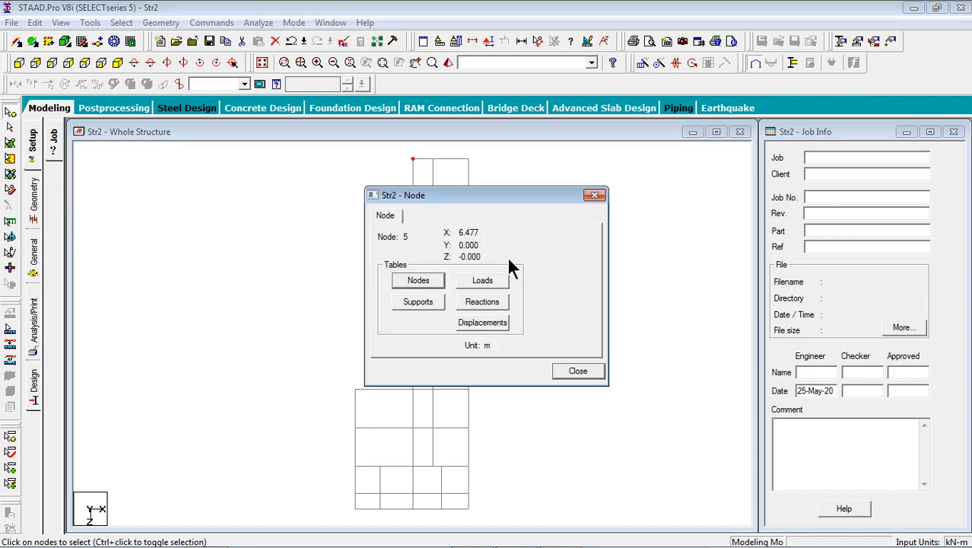
{"action": "left_click", "coordinate": [595, 197]}
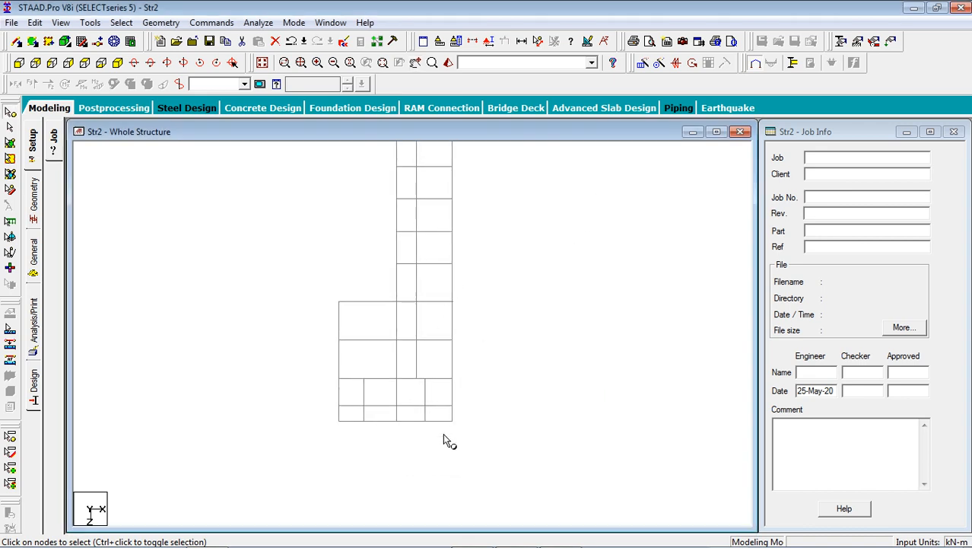
{"action": "double_click", "coordinate": [453, 423]}
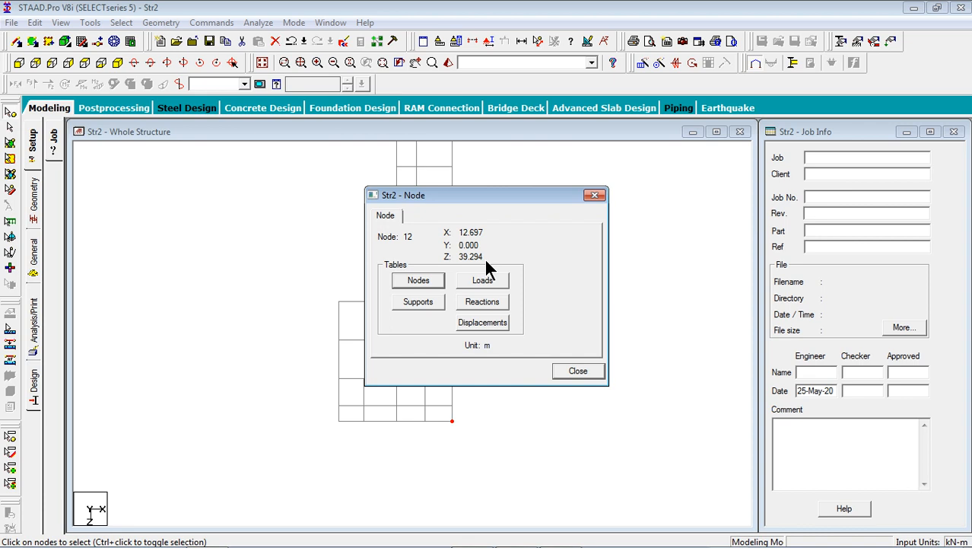
{"action": "left_click", "coordinate": [596, 197]}
- Select the long inner member of the narrow wing to check whether it is divided at the crossings, and clear the selection
{"action": "scroll", "coordinate": [483, 271], "scroll_direction": "down", "scroll_amount": 5}
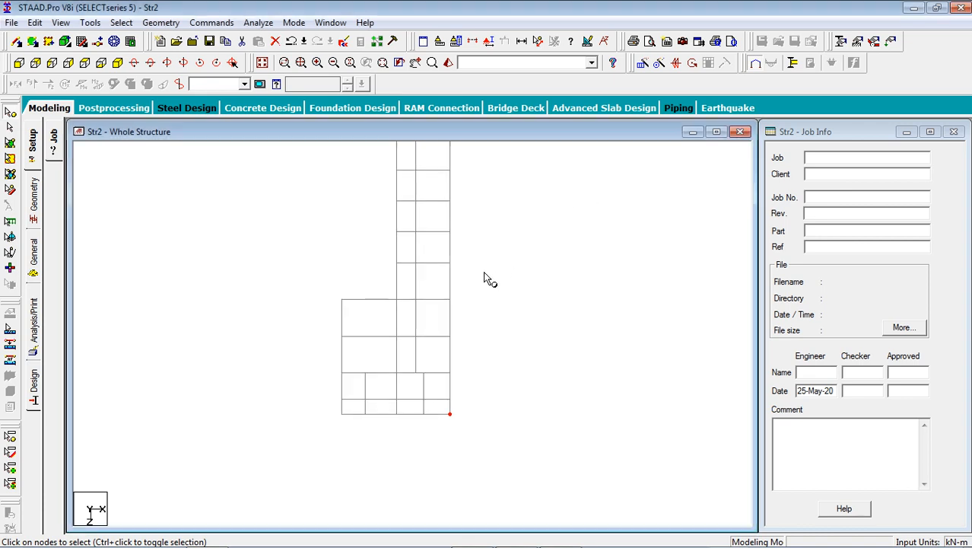
{"action": "middle_click_drag", "start_coordinate": [497, 216], "coordinate": [478, 283]}
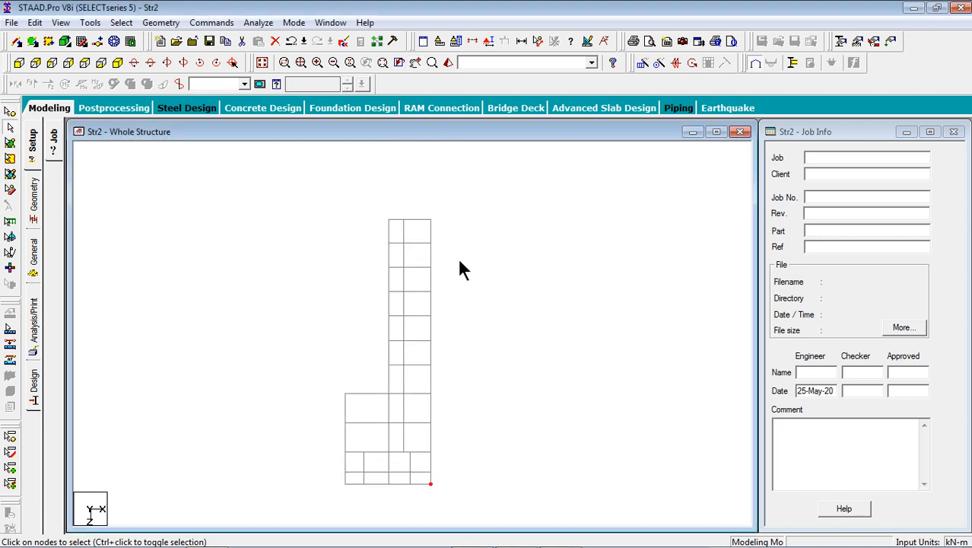
{"action": "left_click", "coordinate": [423, 221]}
{"action": "left_click", "coordinate": [403, 230]}
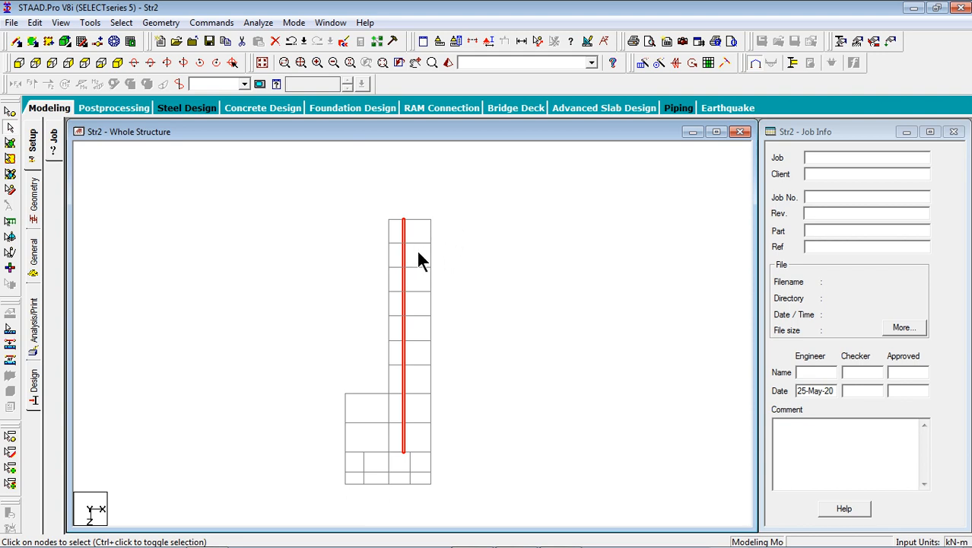
{"action": "middle_click_drag", "start_coordinate": [458, 271], "coordinate": [449, 180]}
{"action": "scroll", "coordinate": [446, 206], "scroll_direction": "down", "scroll_amount": 1}
{"action": "middle_click_drag", "start_coordinate": [448, 225], "coordinate": [458, 271]}
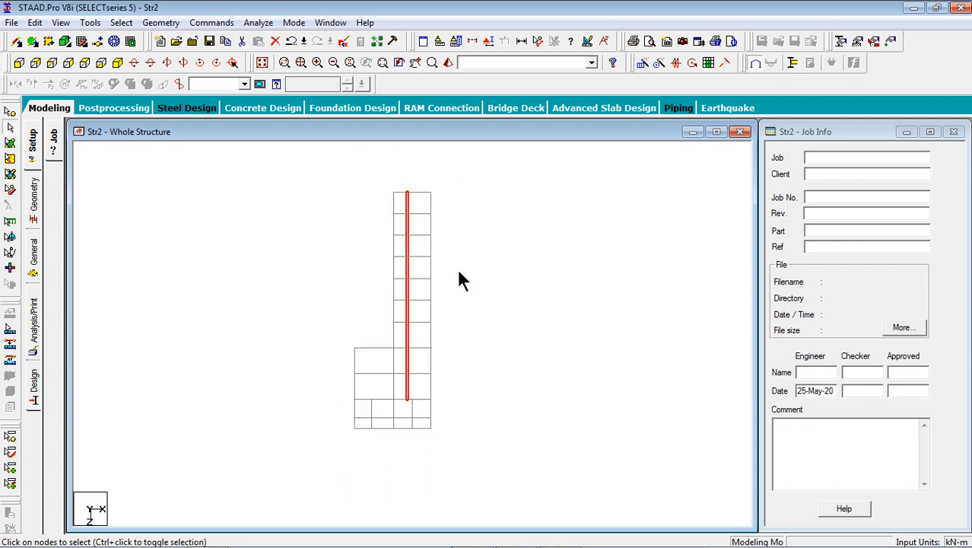
{"action": "left_click", "coordinate": [460, 271]}
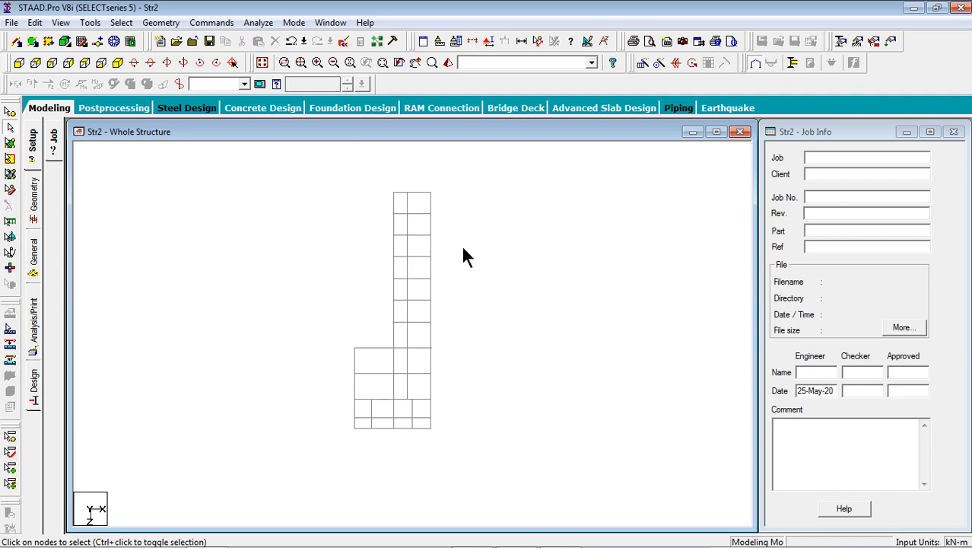
- Select all members of the grid and intersect them so the beams are split at every crossing
{"action": "left_click_drag", "start_coordinate": [488, 165], "coordinate": [309, 459]}
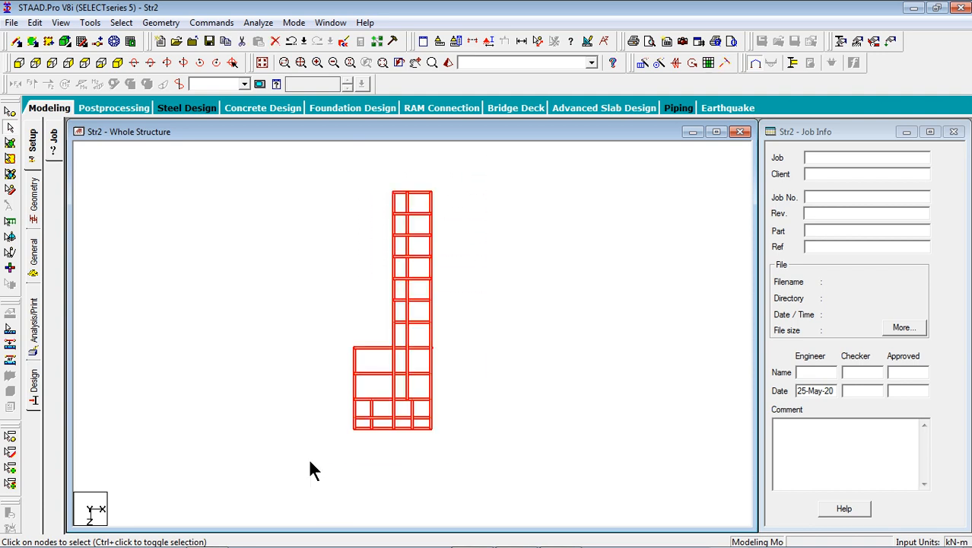
{"action": "left_click", "coordinate": [159, 24]}
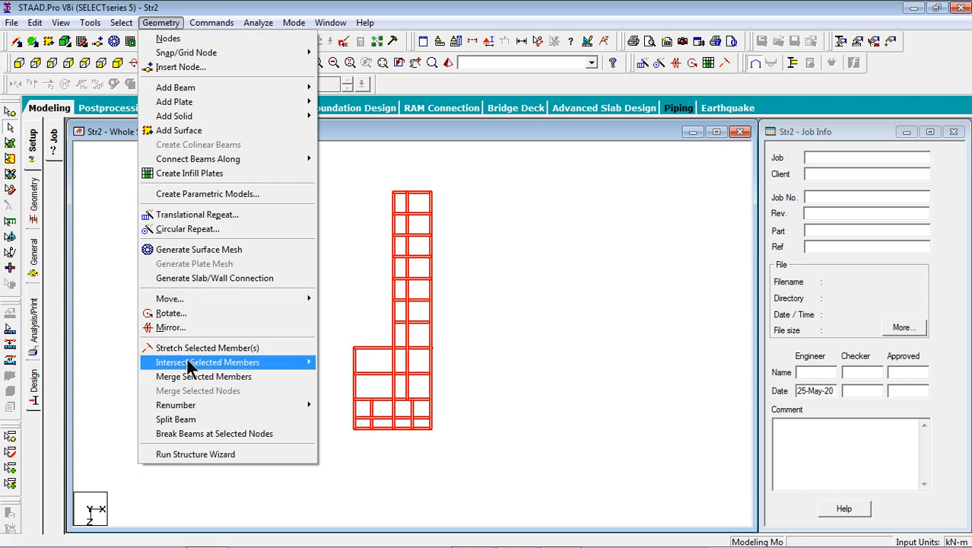
{"action": "mouse_move", "coordinate": [189, 364]}
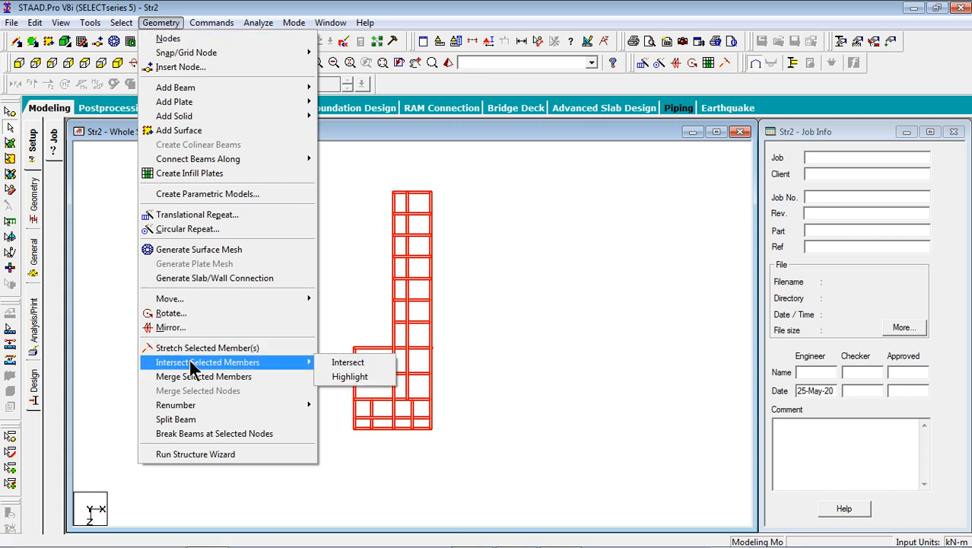
{"action": "left_click", "coordinate": [355, 363]}
{"action": "left_click", "coordinate": [427, 304]}
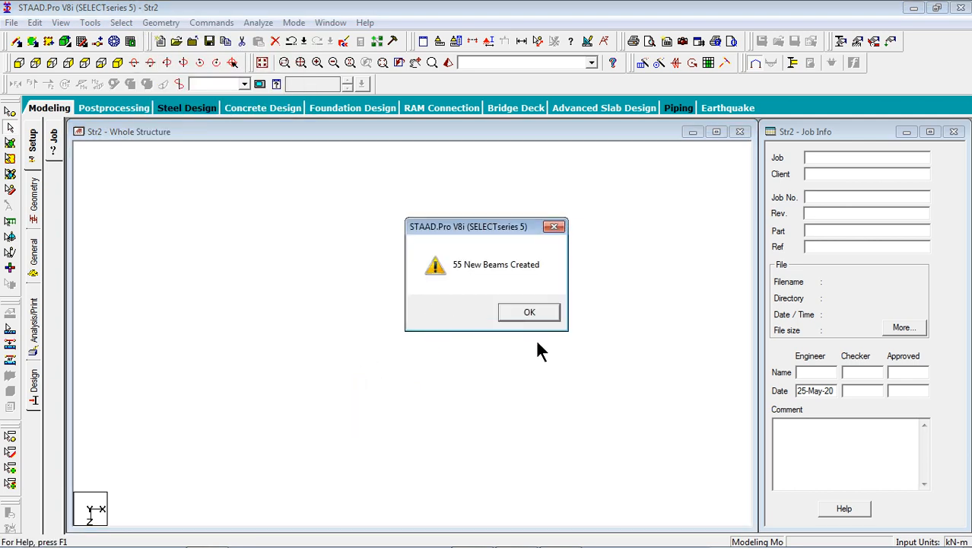
{"action": "left_click", "coordinate": [536, 319]}
{"action": "left_click", "coordinate": [501, 320]}
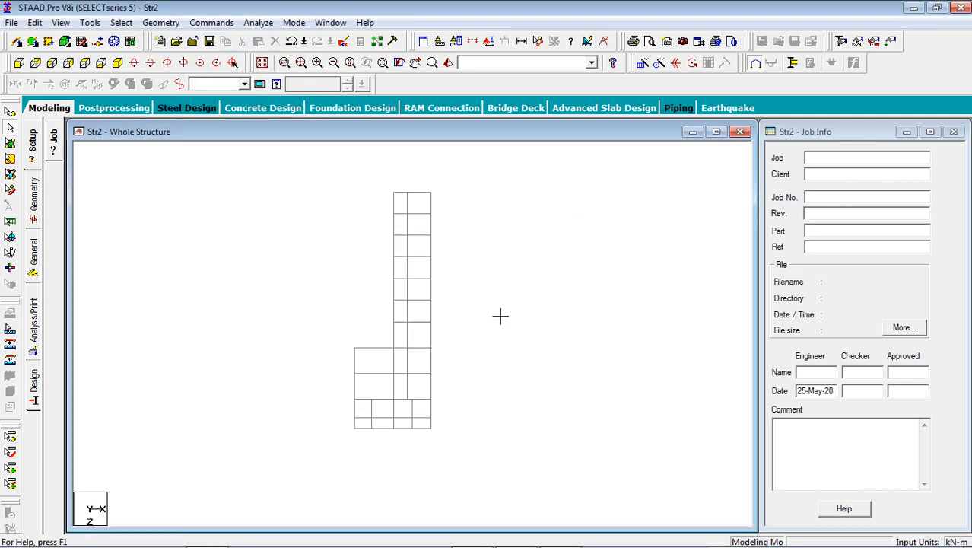
- Select two neighbouring segments of the narrow wing's inner beam line to check that they are separate members, and clear the selection
{"action": "scroll", "coordinate": [419, 209], "scroll_direction": "up", "scroll_amount": 1}
{"action": "left_click", "coordinate": [418, 200]}
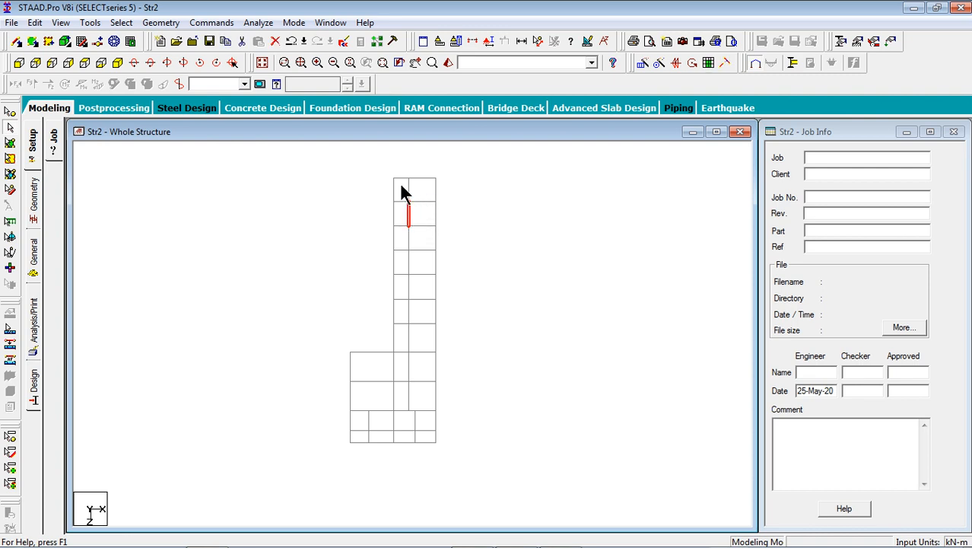
{"action": "left_click", "coordinate": [409, 189]}
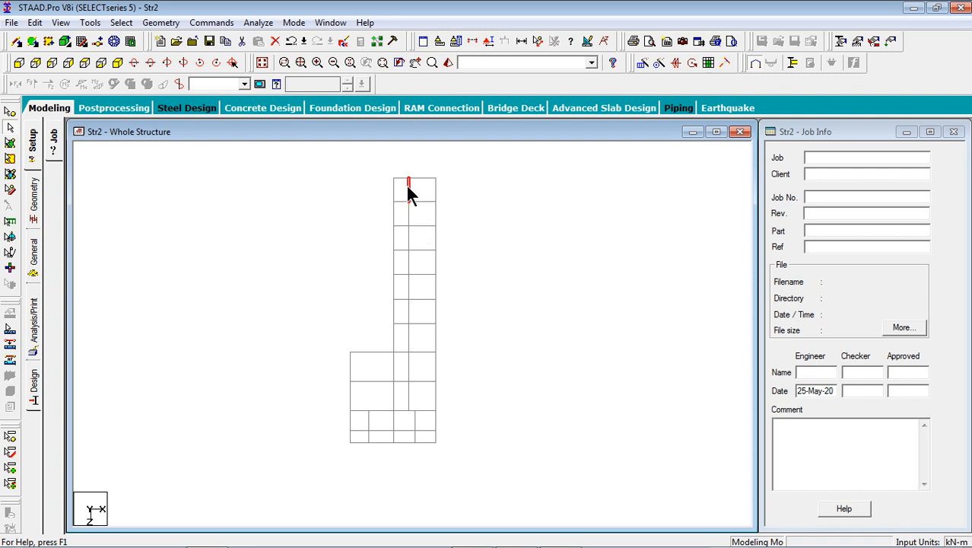
{"action": "left_click", "coordinate": [468, 228]}
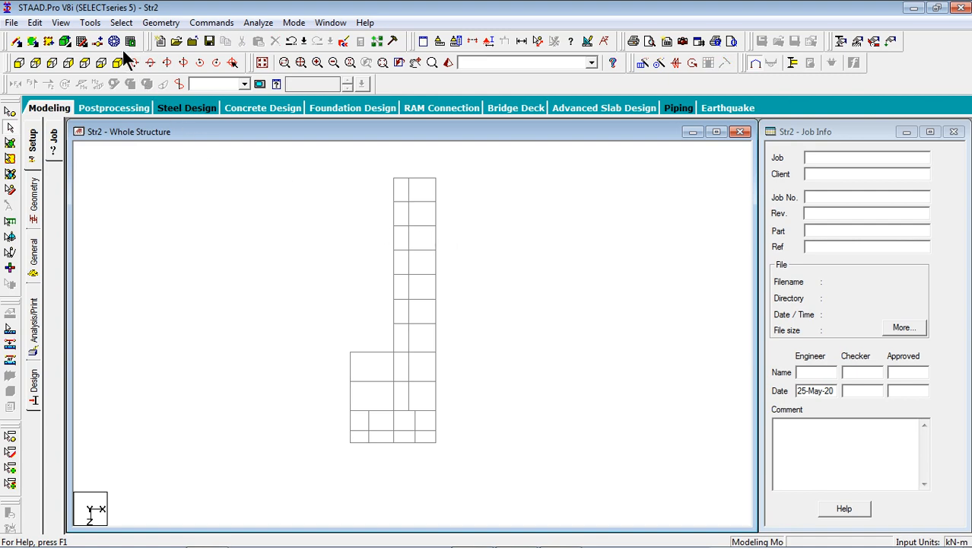
- Check the model for multiple structures, highlight Structure 1 in the grid, and close the list
{"action": "left_click", "coordinate": [90, 22]}
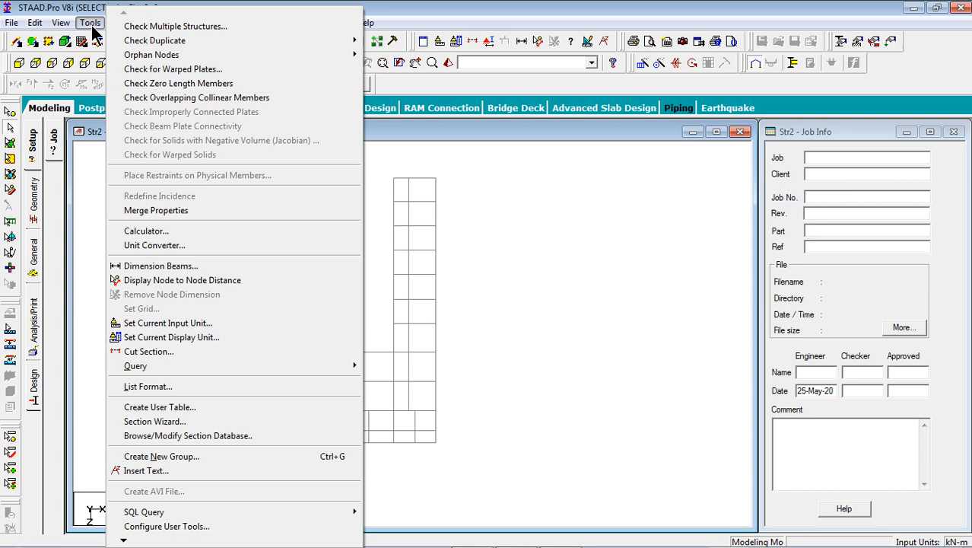
{"action": "left_click", "coordinate": [156, 26]}
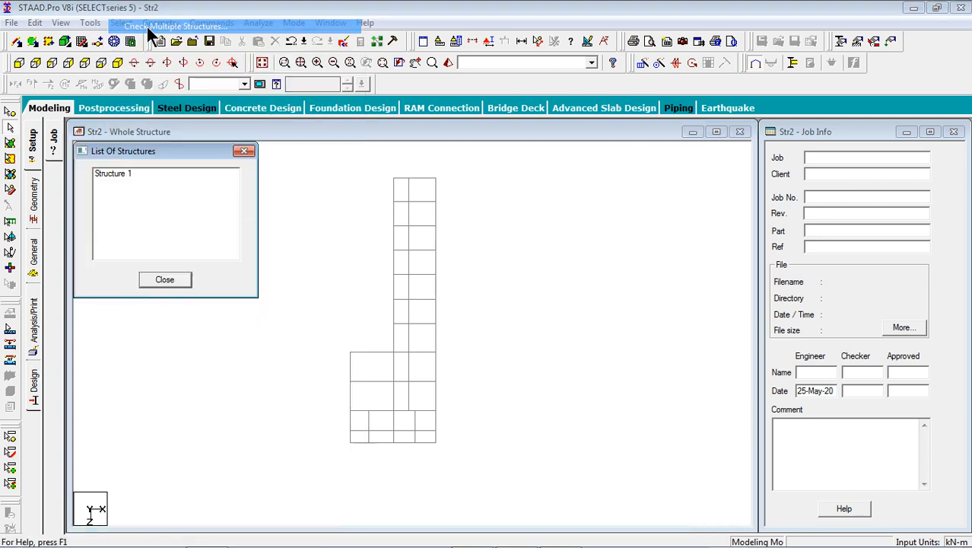
{"action": "left_click", "coordinate": [121, 173]}
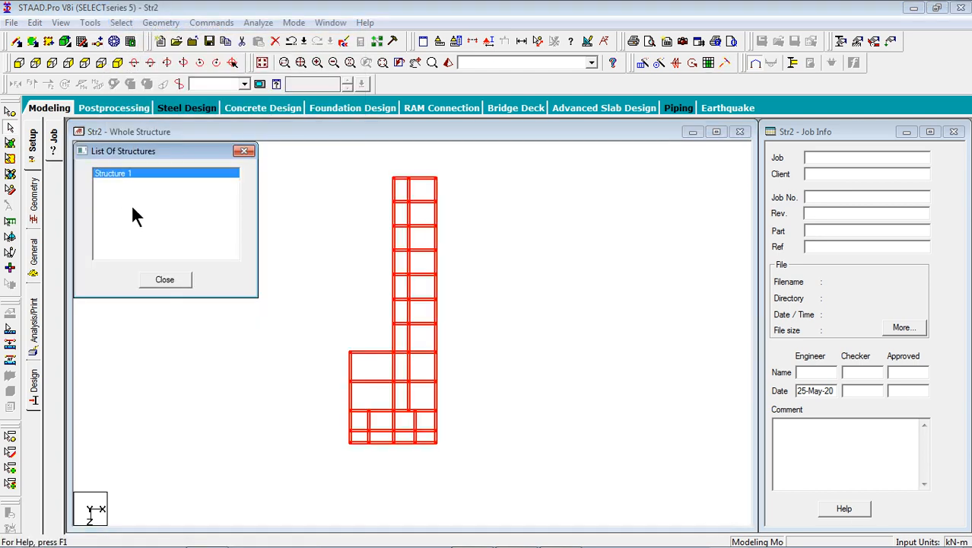
{"action": "left_click", "coordinate": [243, 152]}
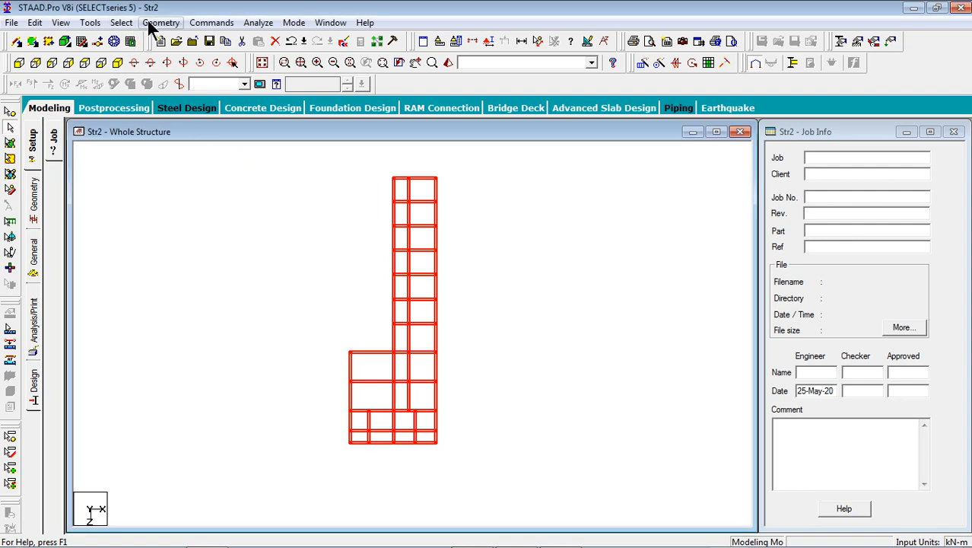
- Check the grid for duplicate nodes and remove any using a tolerance of 0 m
{"action": "left_click", "coordinate": [91, 23]}
{"action": "mouse_move", "coordinate": [150, 46]}
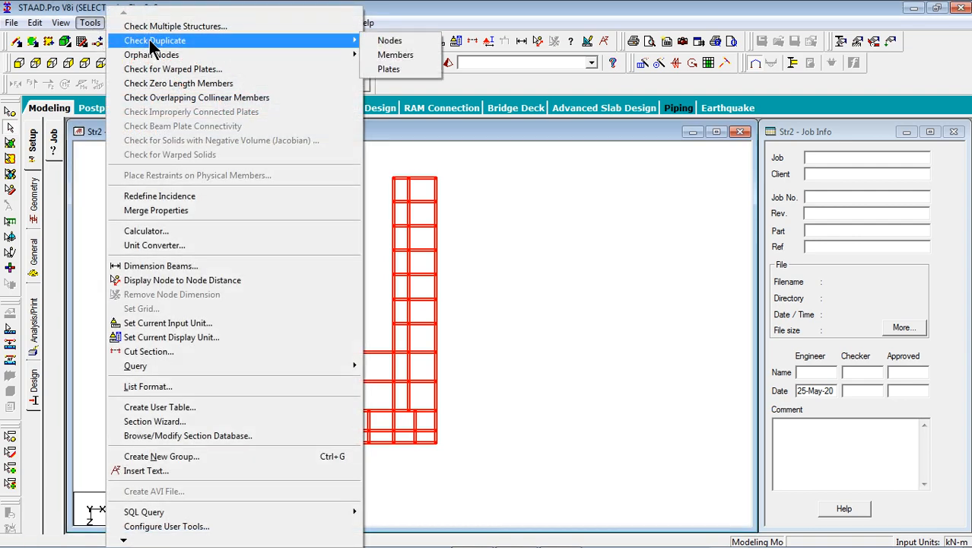
{"action": "left_click", "coordinate": [386, 41]}
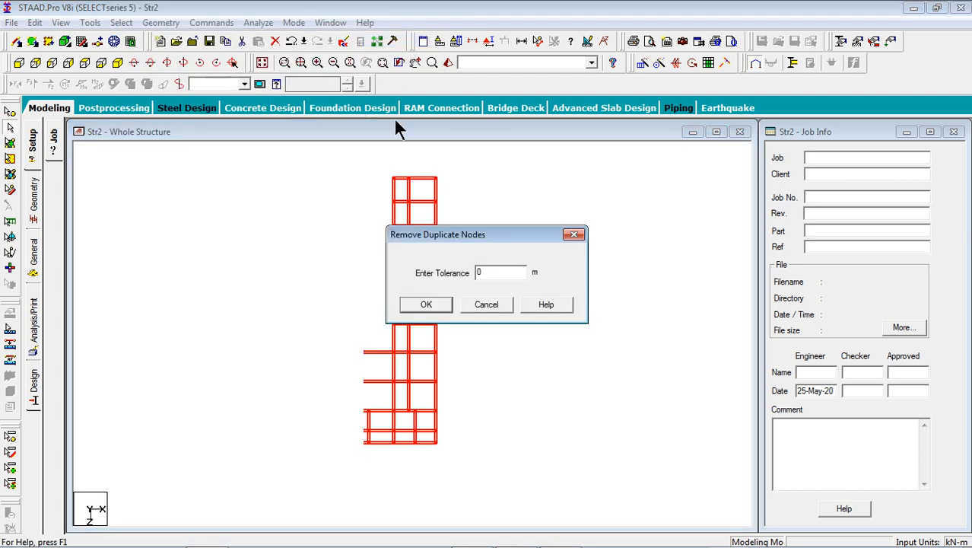
{"action": "left_click", "coordinate": [424, 306]}
{"action": "left_click", "coordinate": [533, 311]}
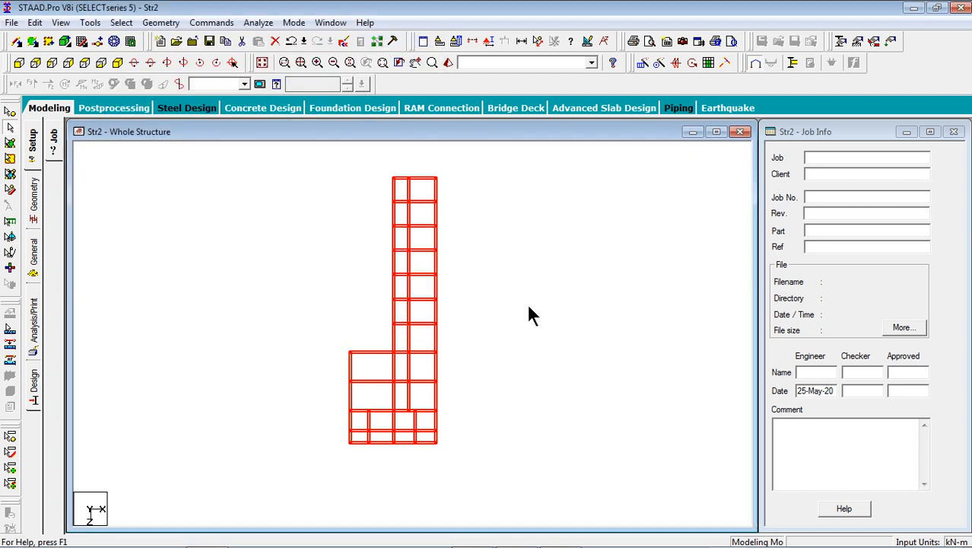
- Check the grid for duplicate members
{"action": "left_click", "coordinate": [91, 23]}
{"action": "mouse_move", "coordinate": [183, 46]}
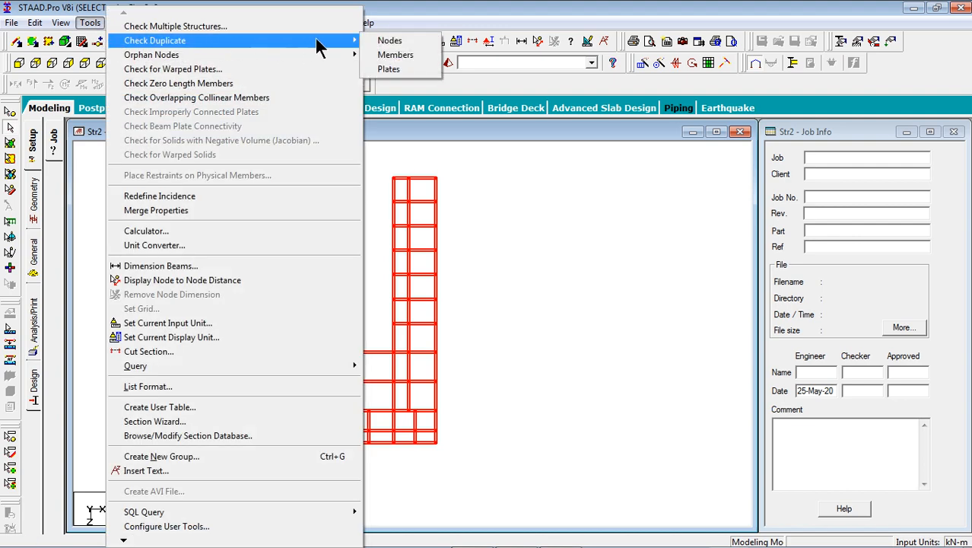
{"action": "left_click", "coordinate": [392, 56]}
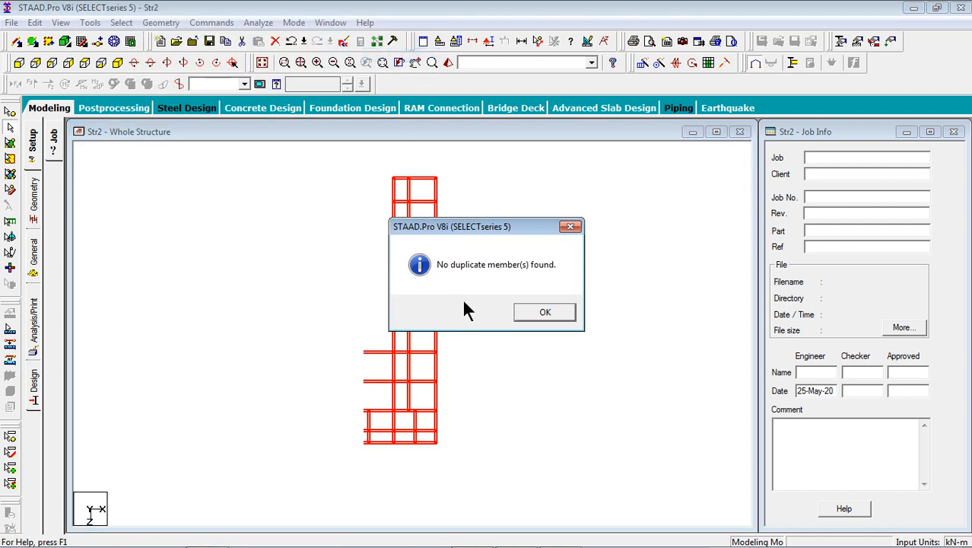
{"action": "left_click", "coordinate": [547, 317]}
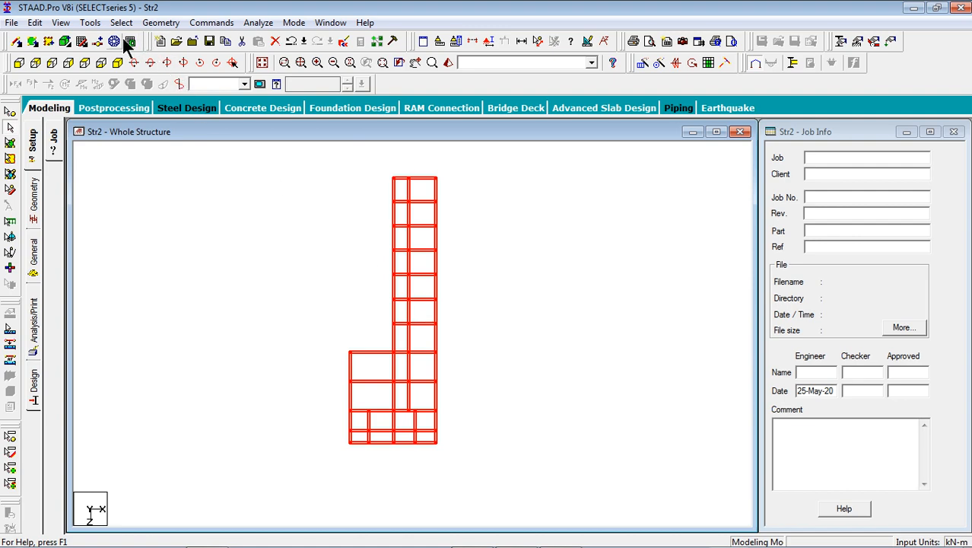
- Remove any orphan nodes from the model
{"action": "left_click", "coordinate": [92, 24]}
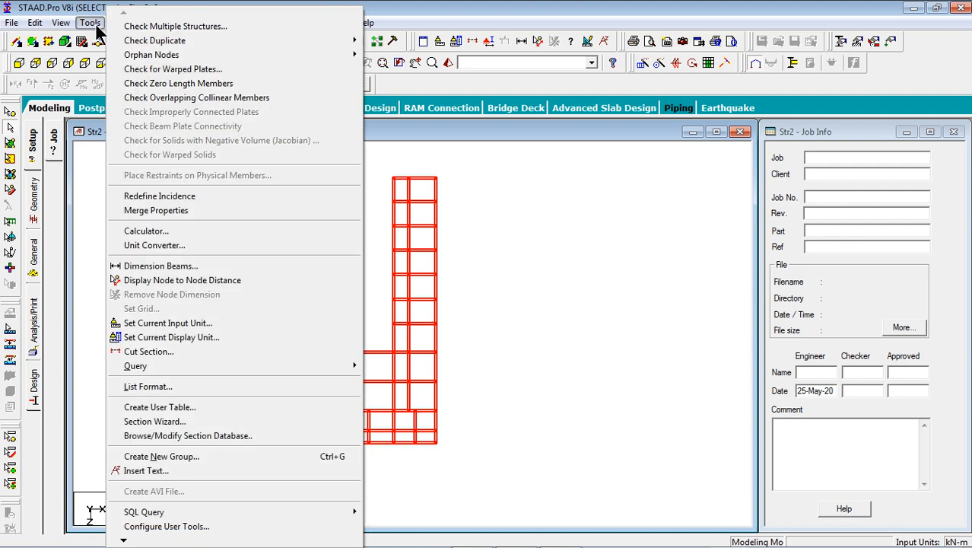
{"action": "mouse_move", "coordinate": [164, 57]}
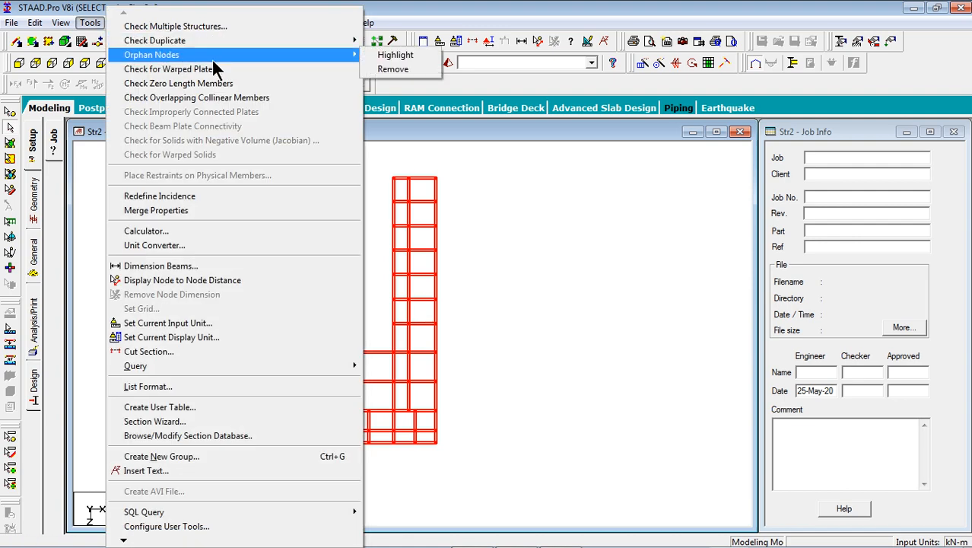
{"action": "left_click", "coordinate": [384, 69]}
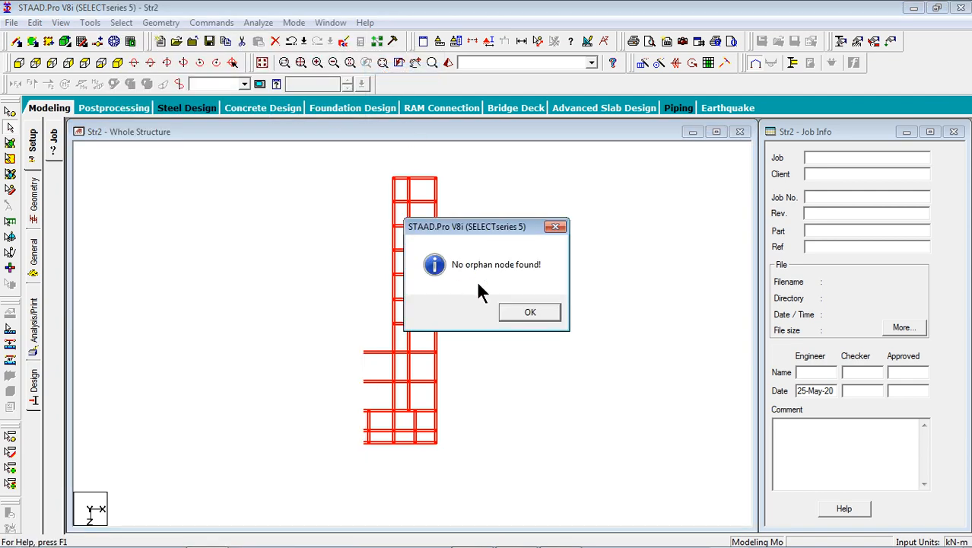
{"action": "left_click", "coordinate": [519, 313]}
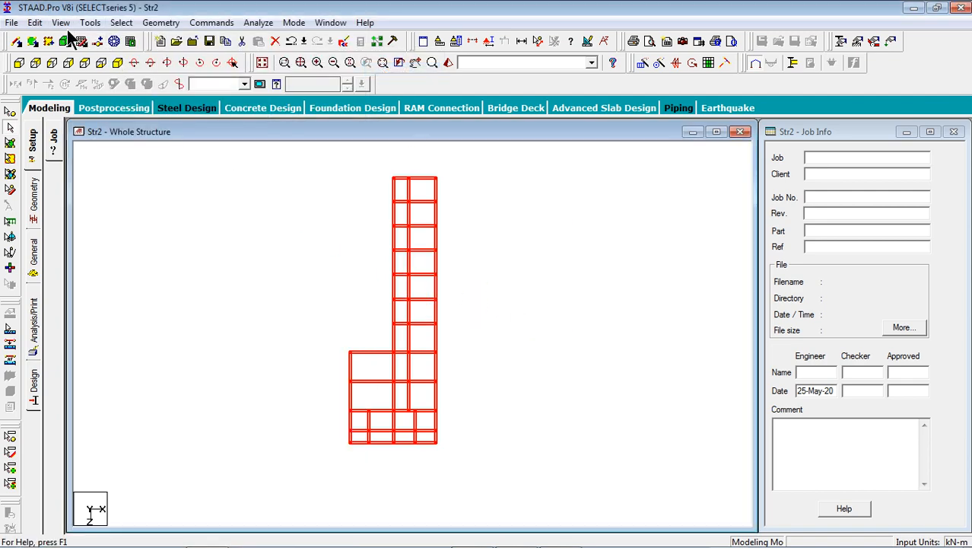
- Check the grid for overlapping collinear members and clear the selection
{"action": "left_click", "coordinate": [90, 24]}
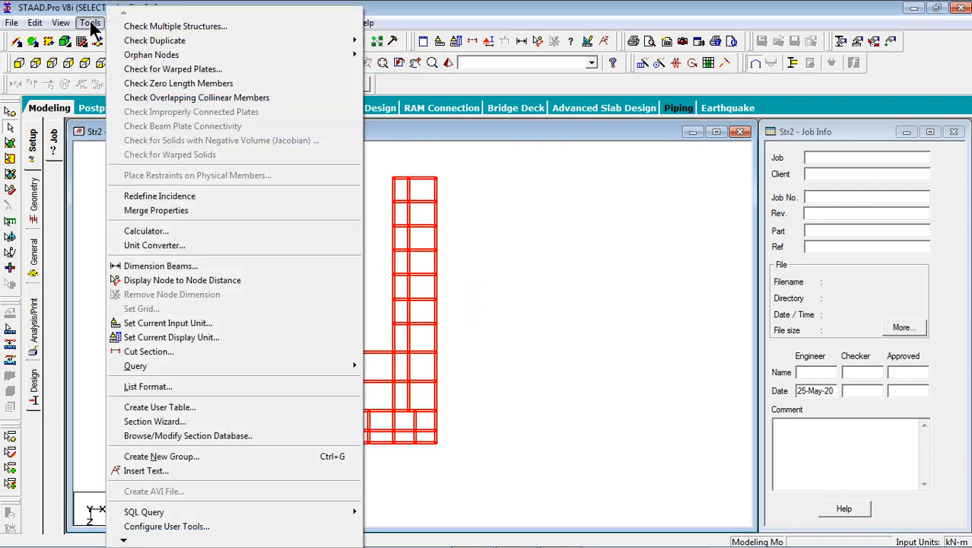
{"action": "left_click", "coordinate": [167, 106]}
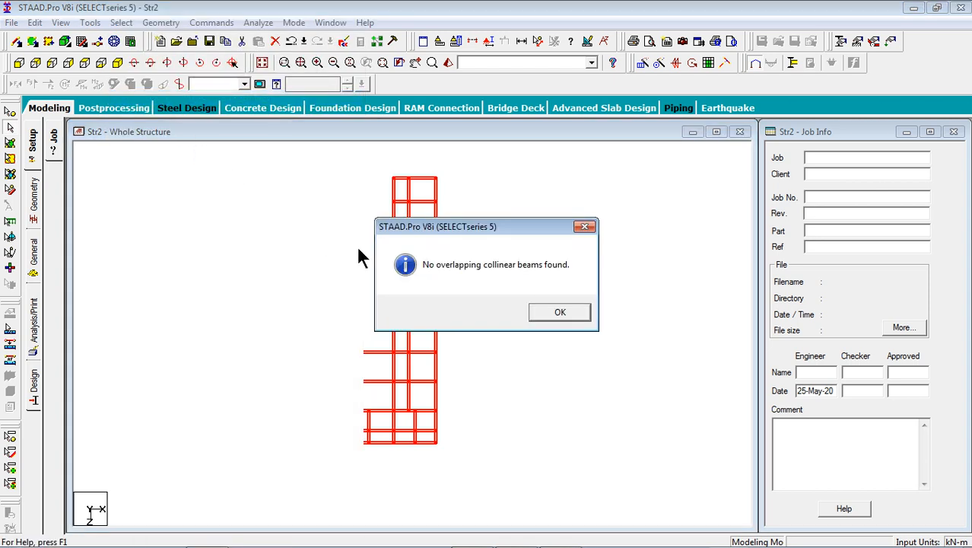
{"action": "left_click", "coordinate": [543, 318]}
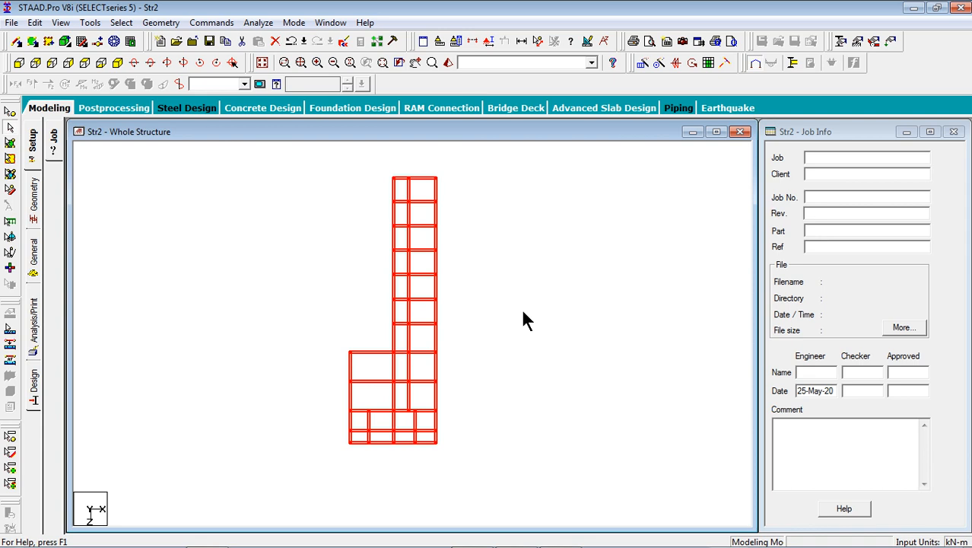
{"action": "left_click", "coordinate": [523, 311]}
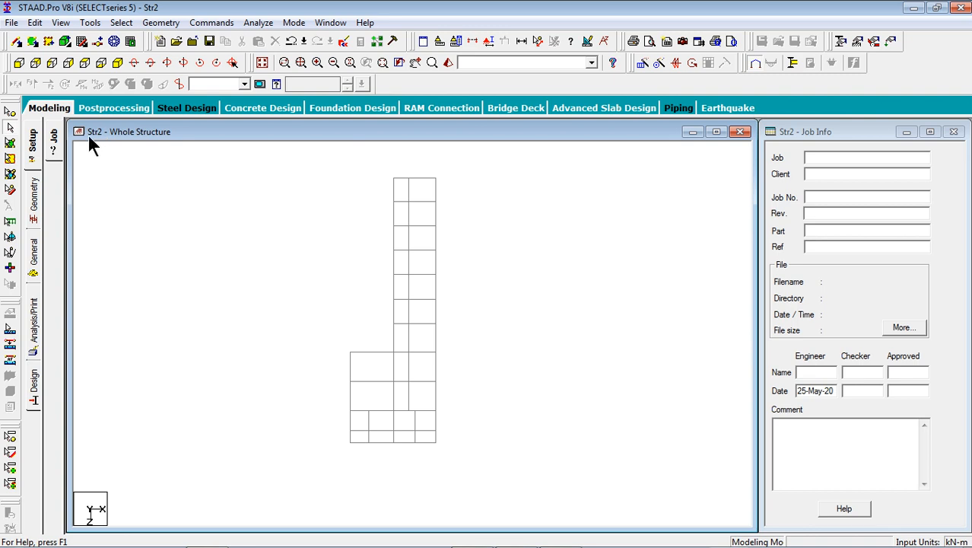
- Save the model as example.std in the EXAM folder, replacing the existing file
{"action": "left_click", "coordinate": [12, 23]}
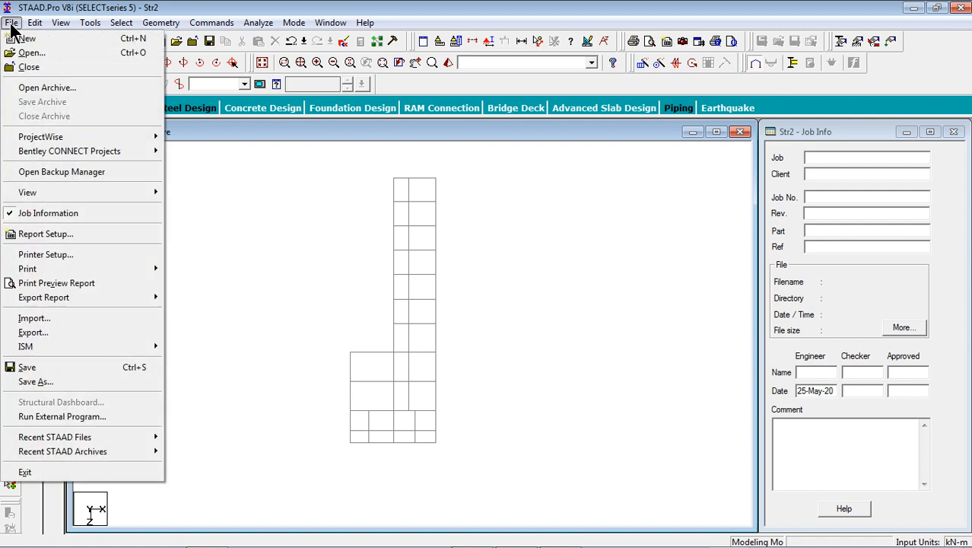
{"action": "left_click", "coordinate": [48, 382]}
{"action": "left_click", "coordinate": [392, 230]}
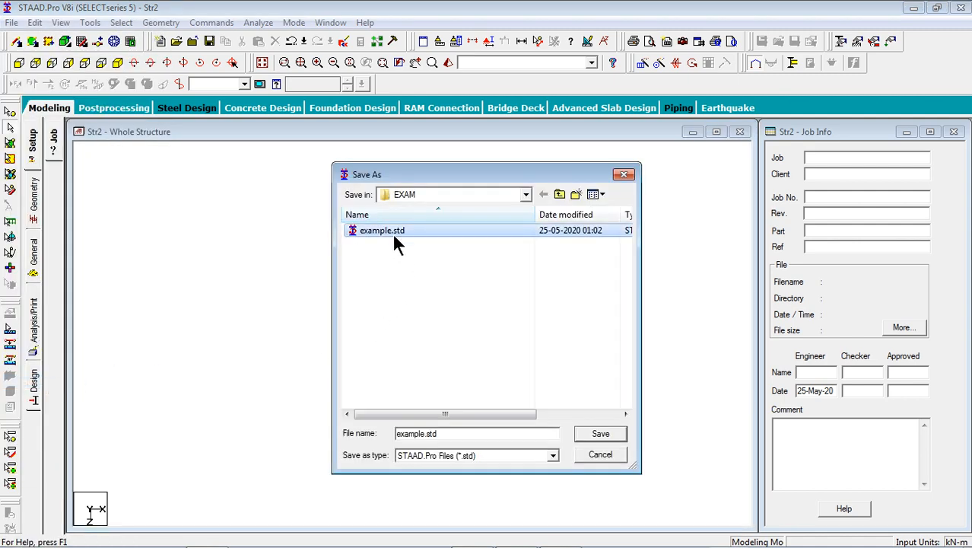
{"action": "left_click", "coordinate": [592, 435]}
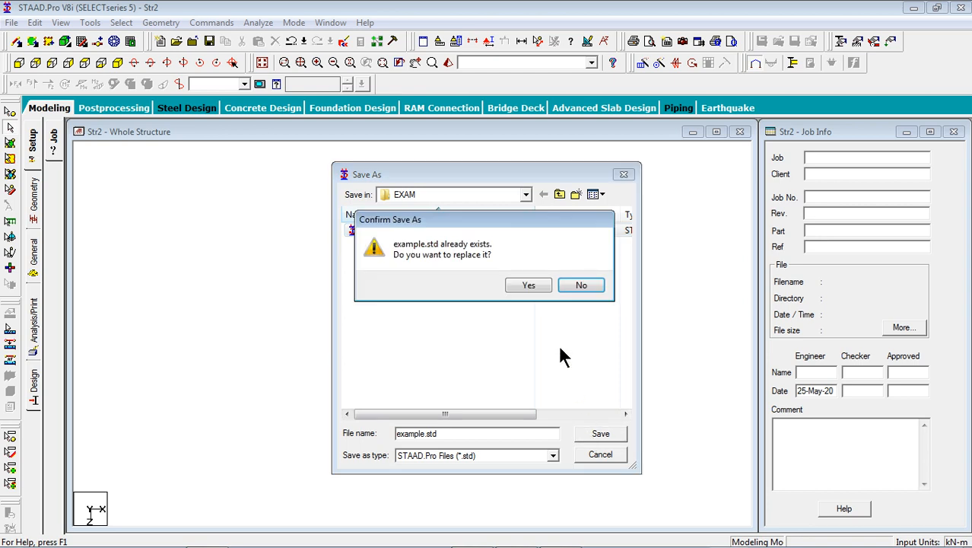
{"action": "left_click", "coordinate": [533, 290]}
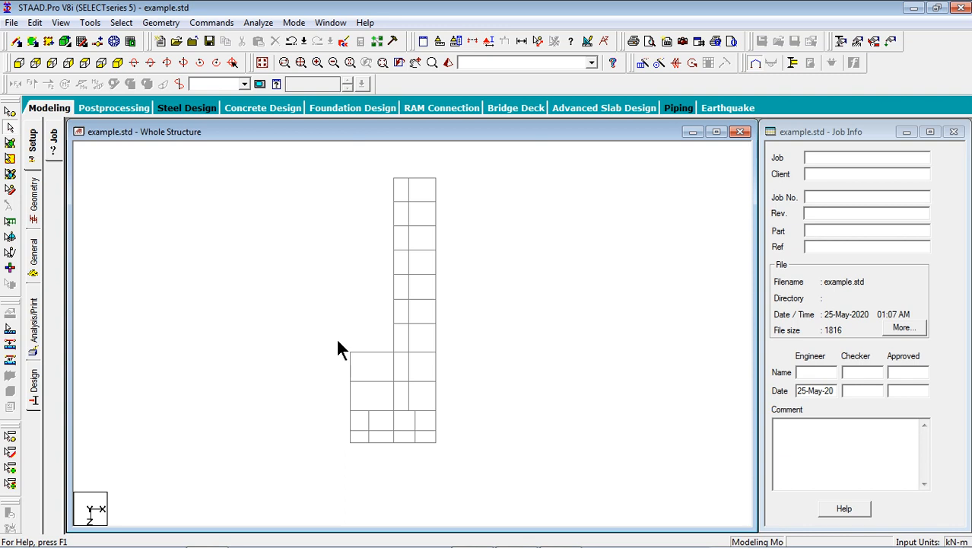
- Replace every -0 with 0 in the STAAD Editor input file, save the file, and close the editor
{"action": "left_click", "coordinate": [343, 42]}
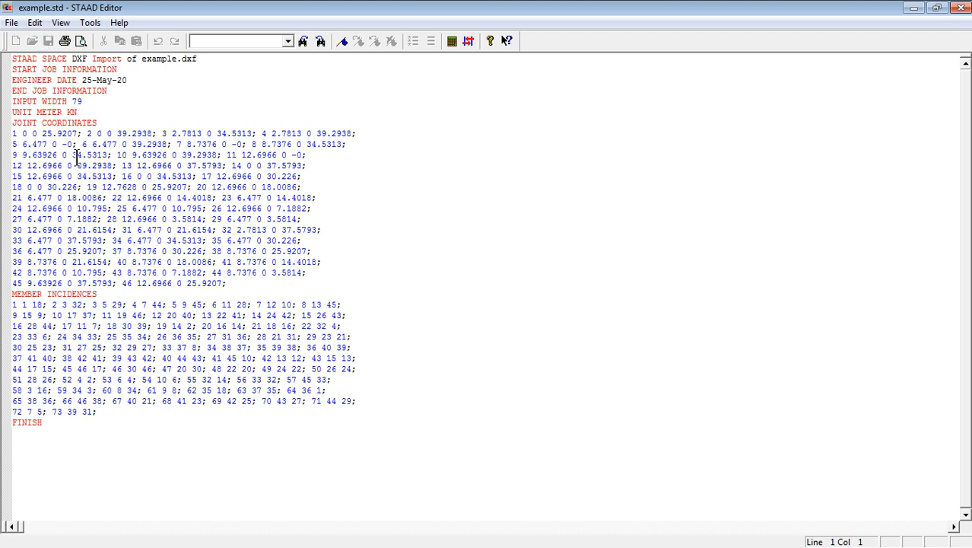
{"action": "mouse_move", "coordinate": [64, 146]}
{"action": "left_mouse_down"}
{"action": "mouse_move", "coordinate": [76, 147]}
{"action": "mouse_move", "coordinate": [68, 133]}
{"action": "mouse_move", "coordinate": [71, 143]}
{"action": "left_mouse_up"}
{"action": "left_click", "coordinate": [35, 23]}
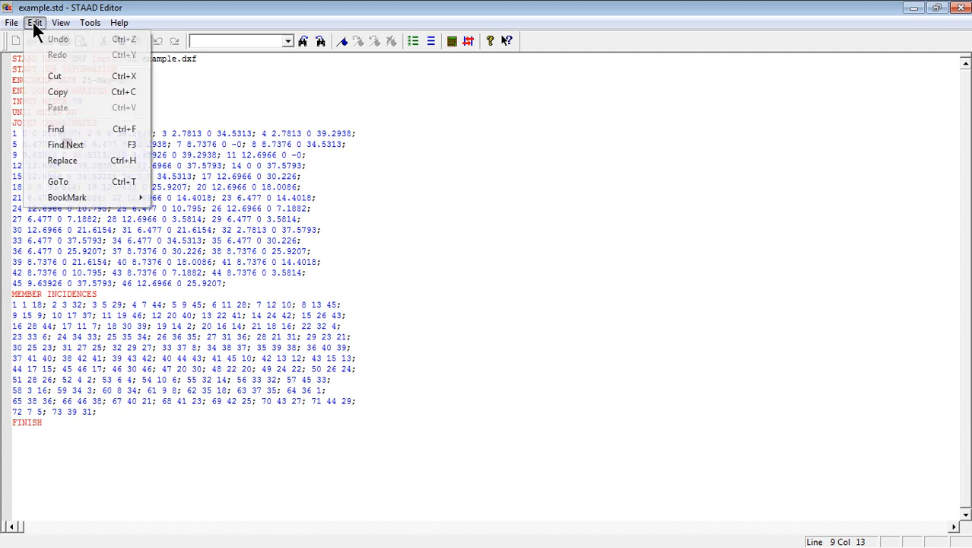
{"action": "left_click", "coordinate": [60, 161]}
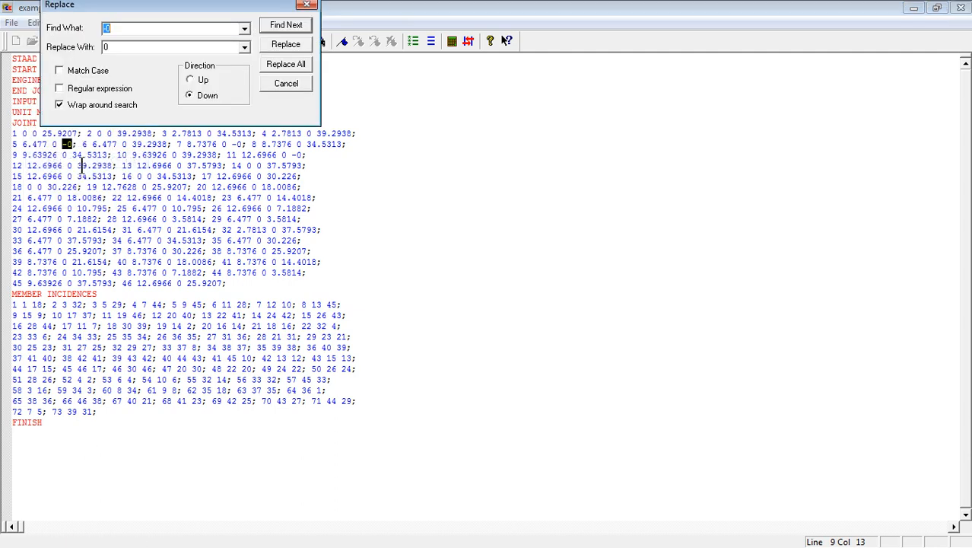
{"action": "left_click", "coordinate": [285, 65]}
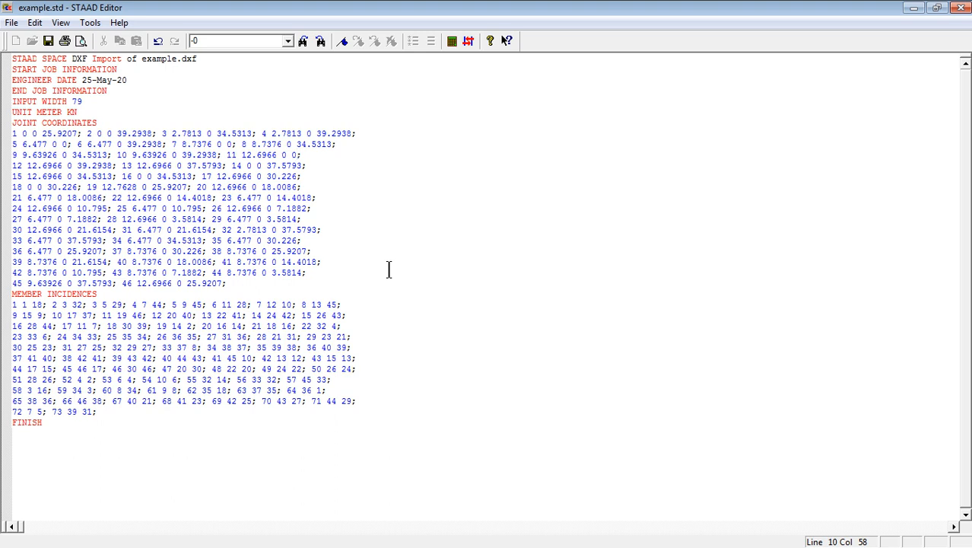
{"action": "left_click", "coordinate": [44, 41]}
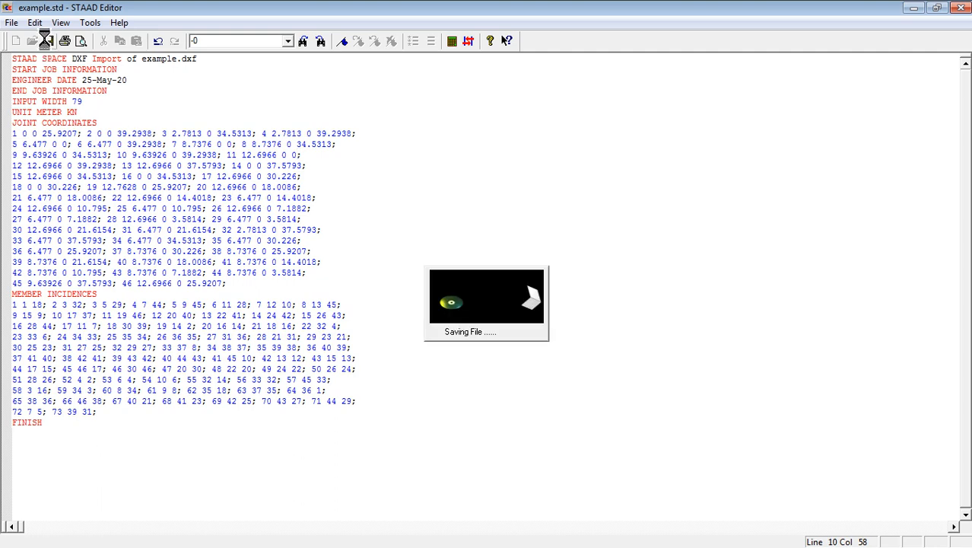
{"action": "left_click", "coordinate": [961, 9]}
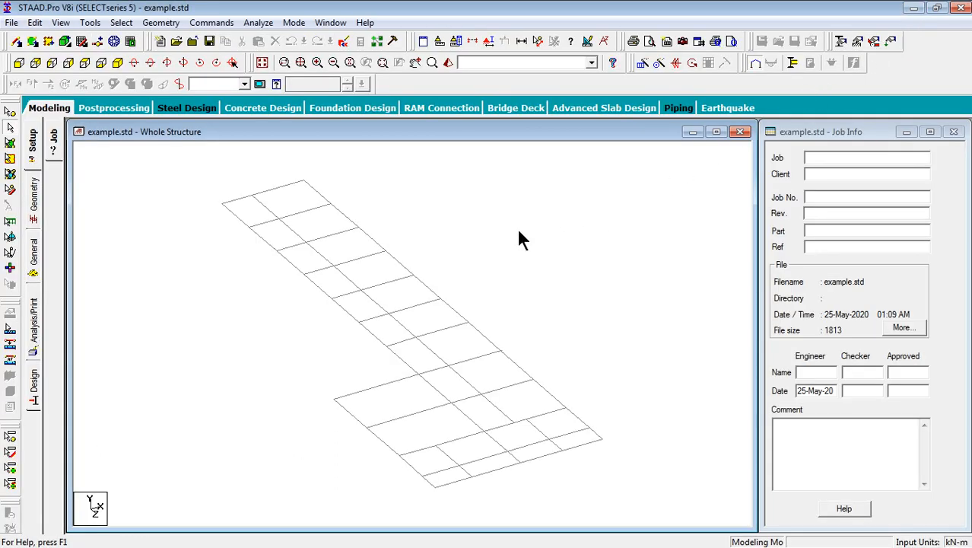
- Return the grid to the plan view and fit it comfortably inside the model window
{"action": "left_click", "coordinate": [84, 63]}
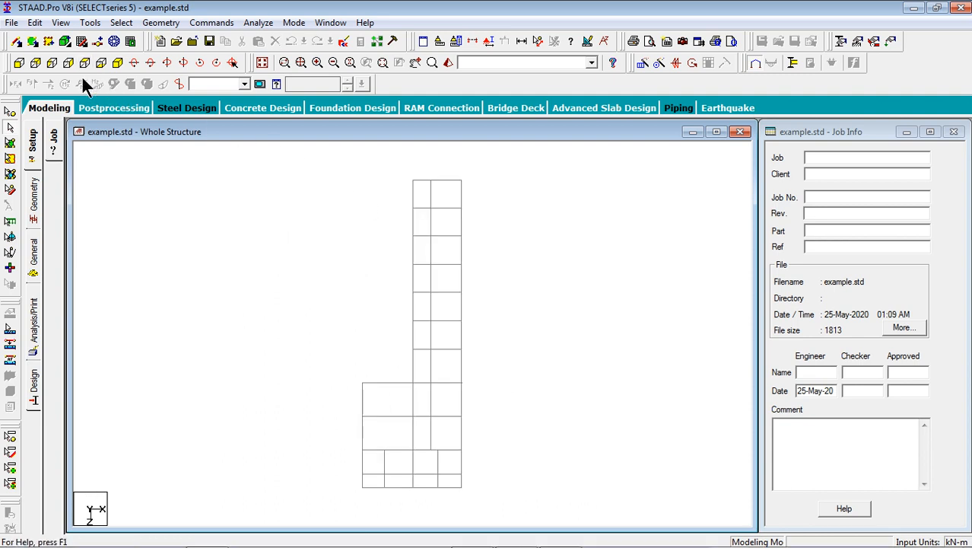
{"action": "scroll", "coordinate": [488, 264], "scroll_direction": "up", "scroll_amount": 1}
{"action": "middle_click_drag", "start_coordinate": [486, 264], "coordinate": [380, 276]}
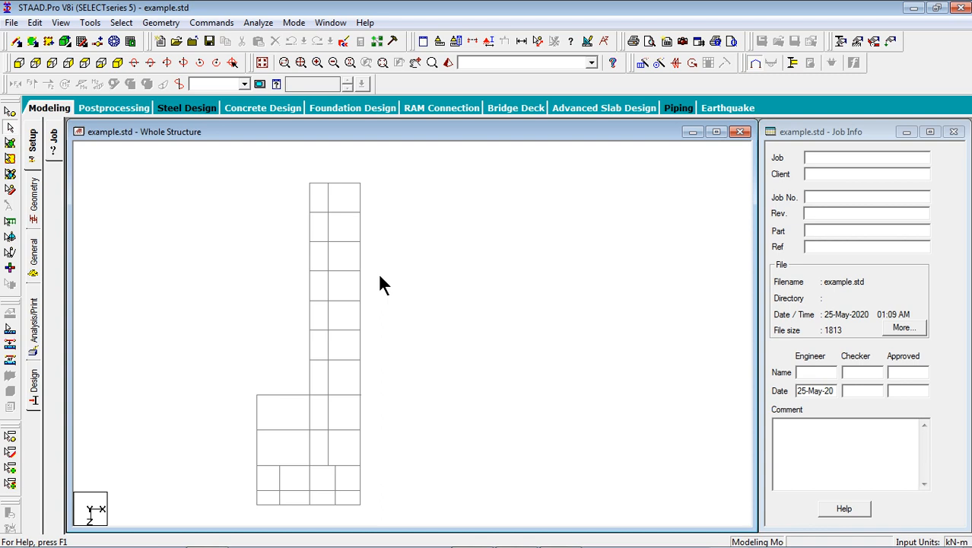
{"action": "scroll", "coordinate": [388, 207], "scroll_direction": "down", "scroll_amount": 2}
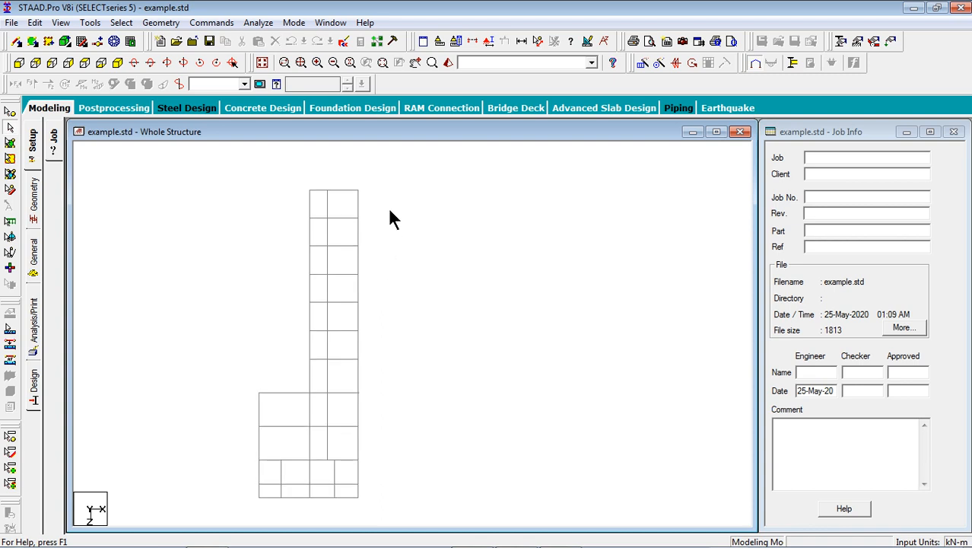
{"action": "middle_click_drag", "start_coordinate": [347, 248], "coordinate": [352, 177]}
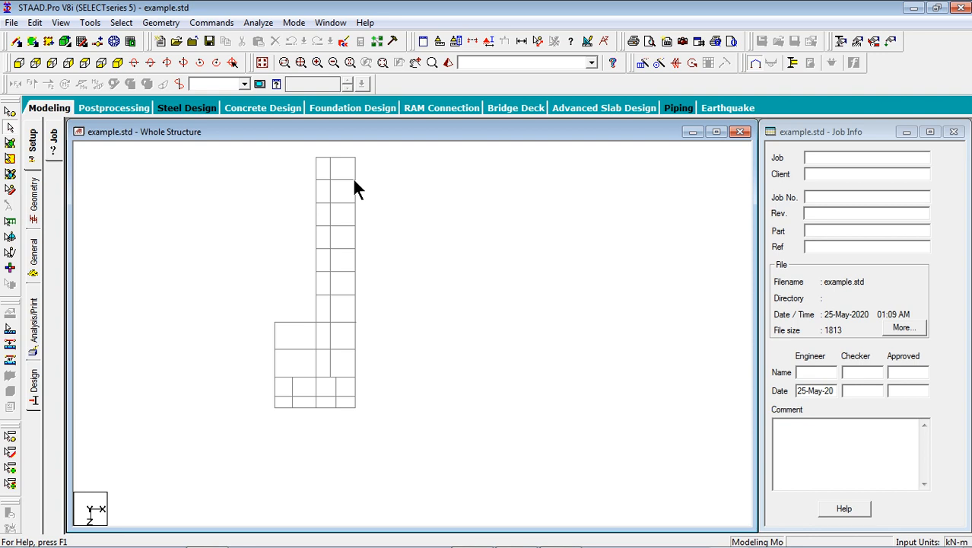
- Copy the entire grid 1.5 m upward in Y and show both levels in isometric view
{"action": "scroll", "coordinate": [356, 190], "scroll_direction": "down", "scroll_amount": 1}
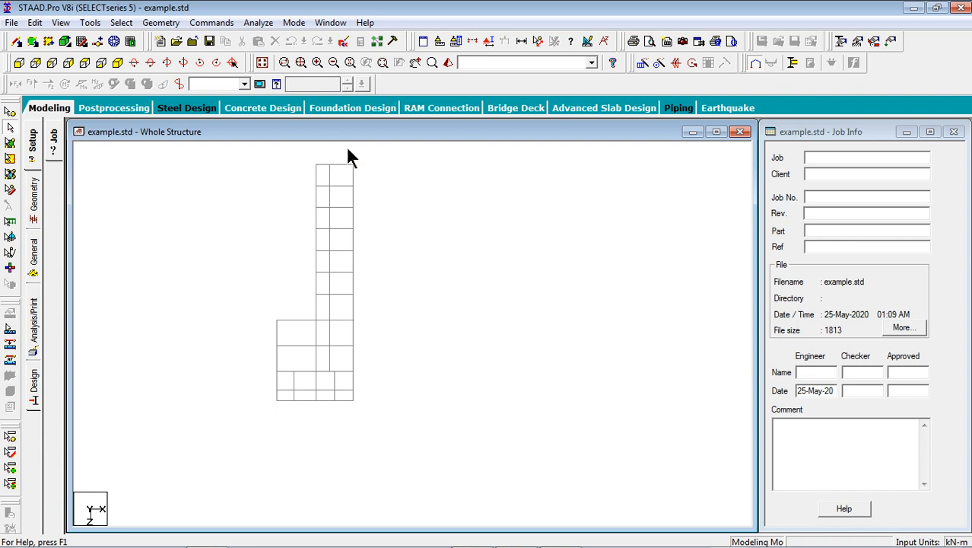
{"action": "left_click_drag", "start_coordinate": [369, 150], "coordinate": [255, 428]}
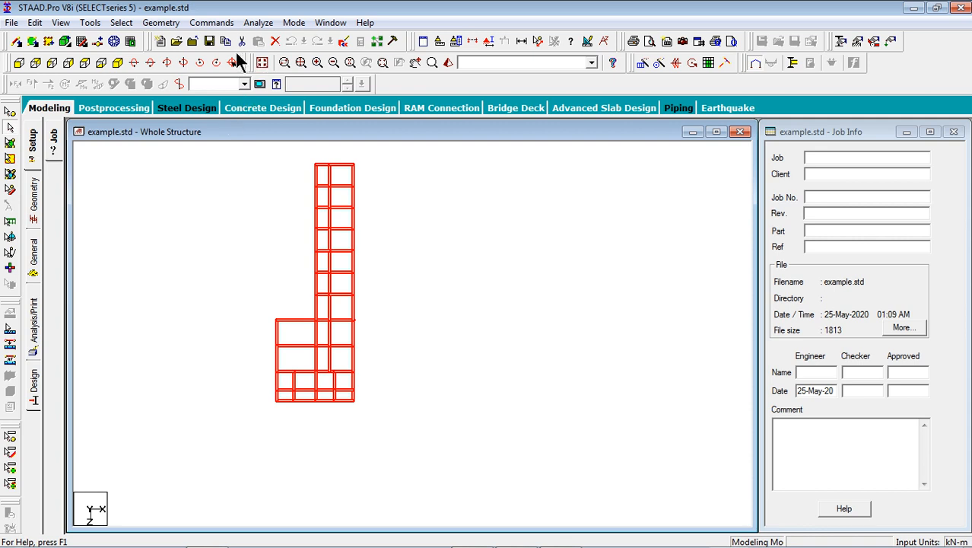
{"action": "left_click", "coordinate": [258, 42]}
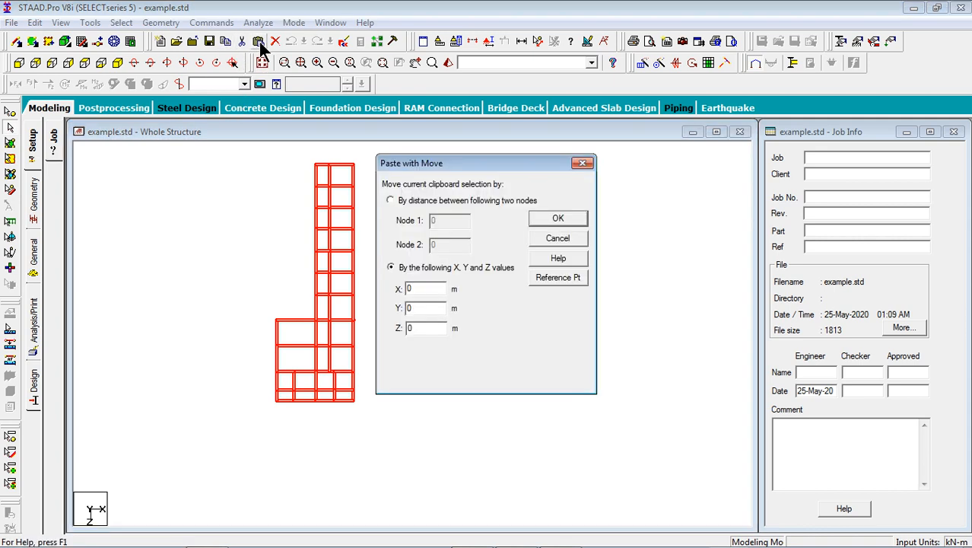
{"action": "double_click", "coordinate": [427, 308]}
{"action": "type", "text": "1.5"}
{"action": "left_click", "coordinate": [542, 218]}
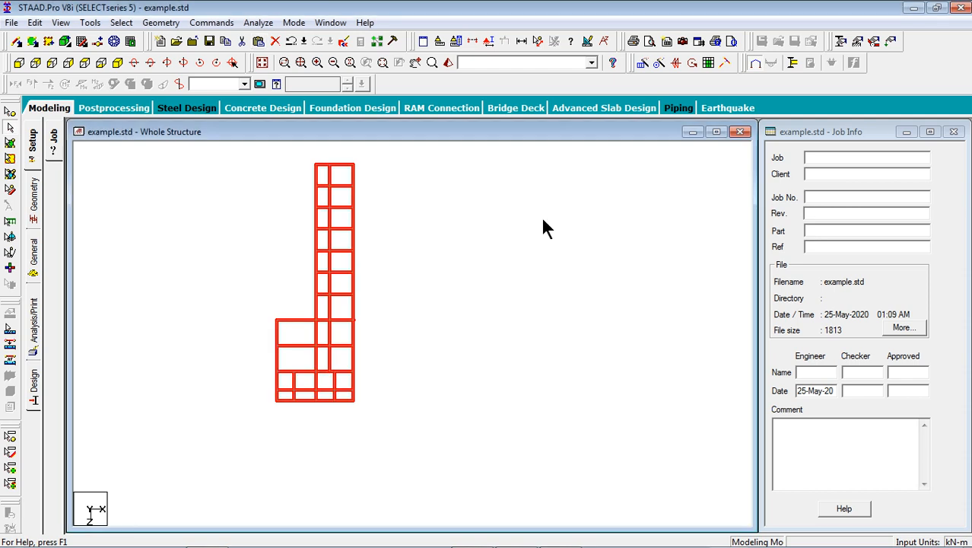
{"action": "left_click", "coordinate": [119, 62]}
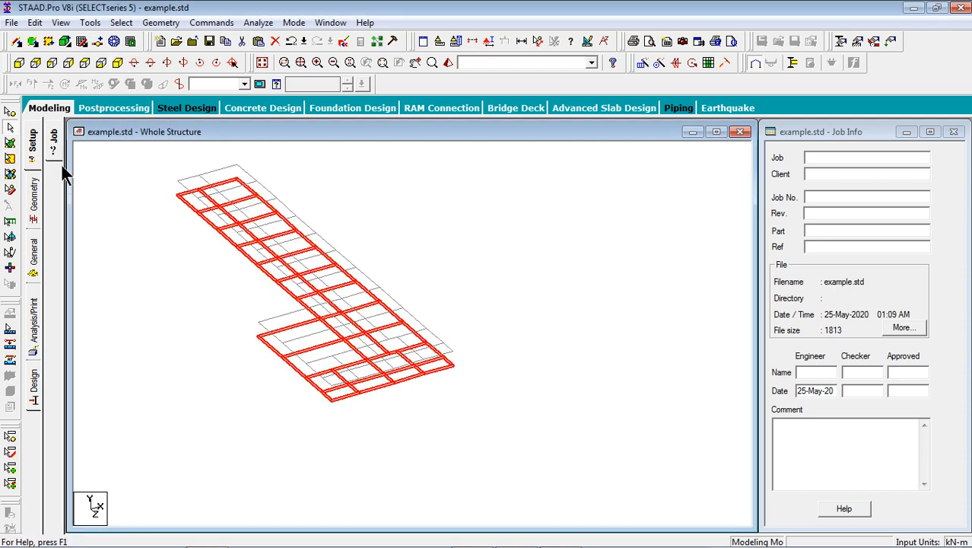
- Select all members of the upper grid level in front view and copy them 3 m upward in Y
{"action": "left_click", "coordinate": [19, 63]}
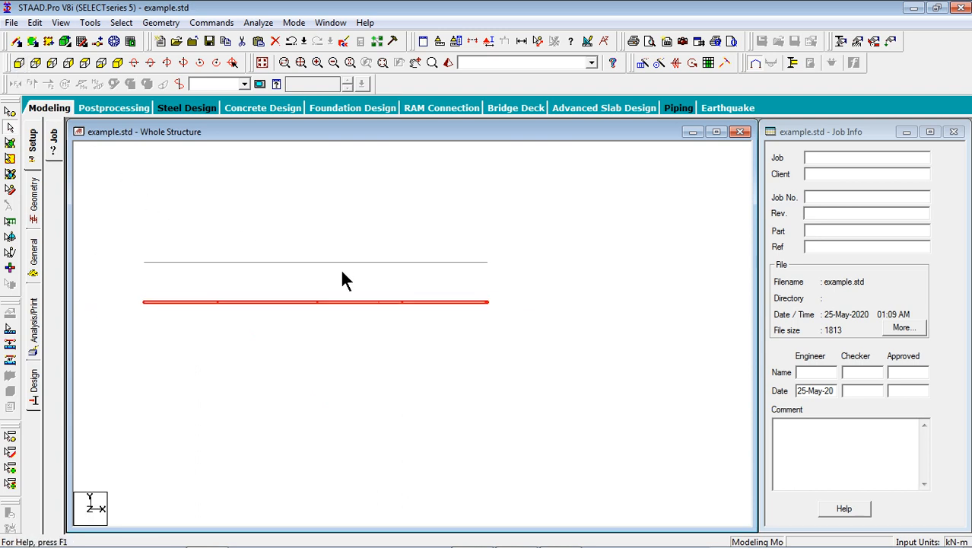
{"action": "left_click_drag", "start_coordinate": [533, 230], "coordinate": [125, 285]}
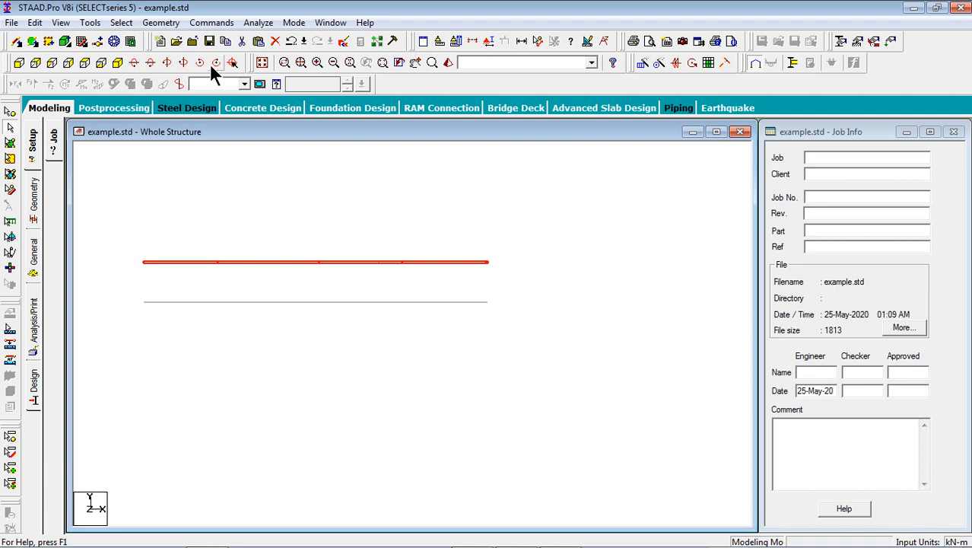
{"action": "left_click", "coordinate": [259, 42]}
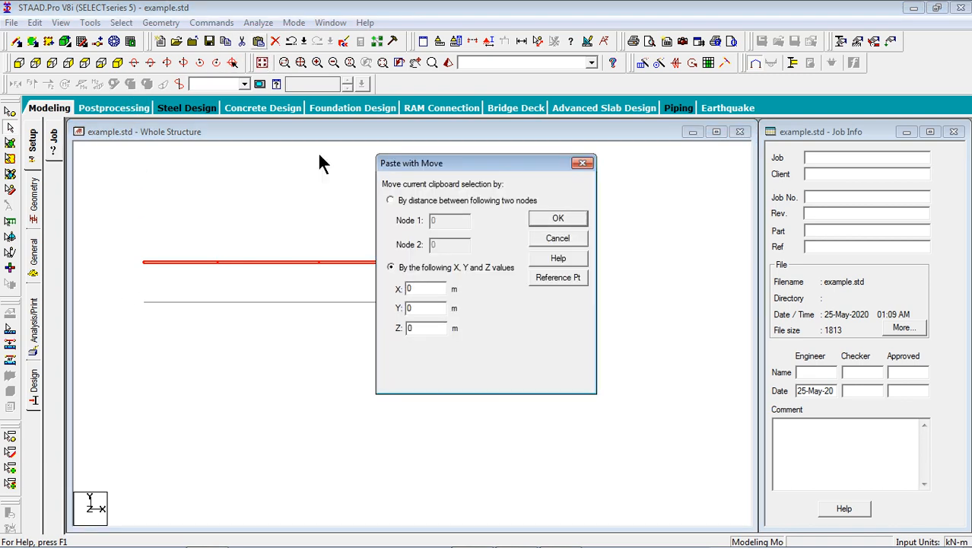
{"action": "left_click_drag", "start_coordinate": [414, 307], "coordinate": [386, 308]}
{"action": "type", "text": "3"}
{"action": "left_click", "coordinate": [559, 219]}
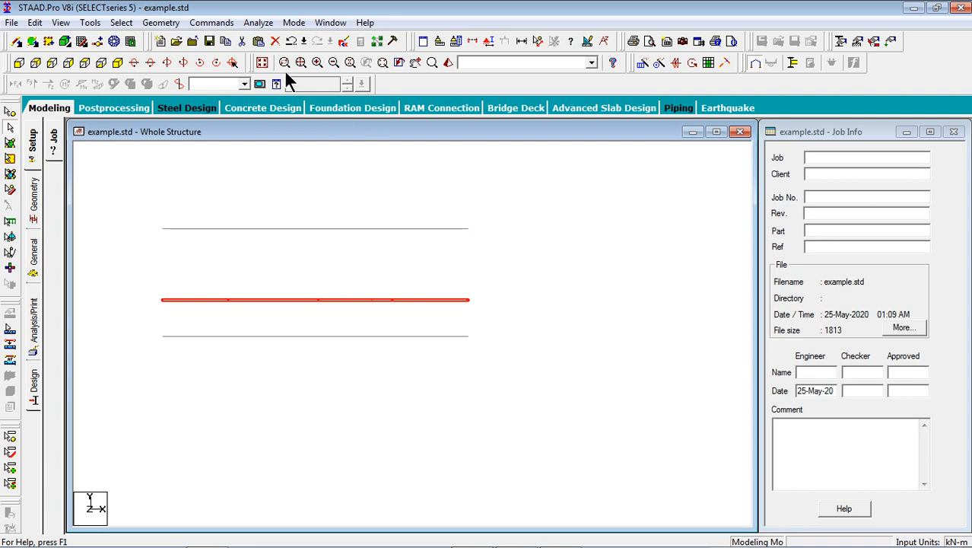
- Copy the same selected grid level 6 m upward in Y, show the whole structure, and clear the selection
{"action": "left_click", "coordinate": [258, 41]}
{"action": "left_click", "coordinate": [390, 267]}
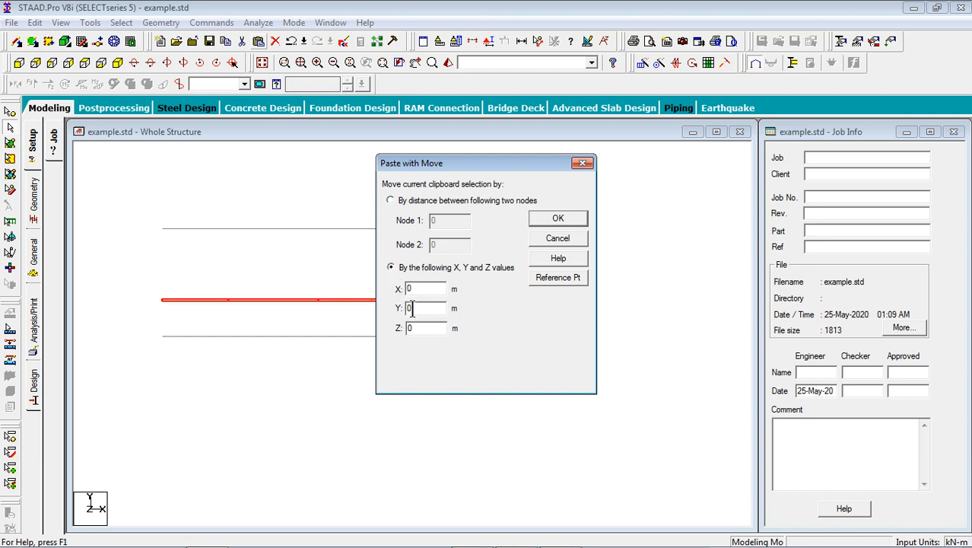
{"action": "double_click", "coordinate": [410, 307]}
{"action": "type", "text": "6"}
{"action": "left_click", "coordinate": [554, 221]}
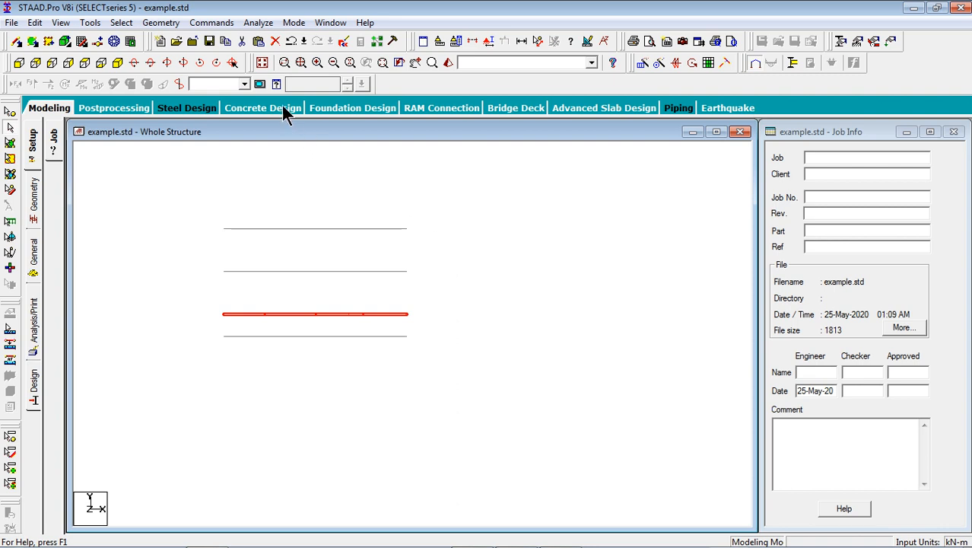
{"action": "left_click", "coordinate": [262, 62]}
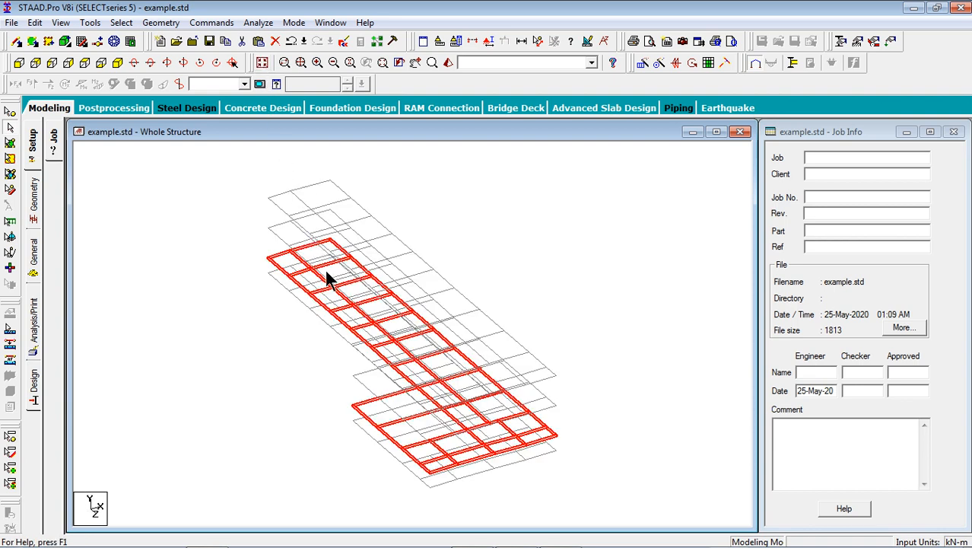
{"action": "left_click", "coordinate": [143, 201]}
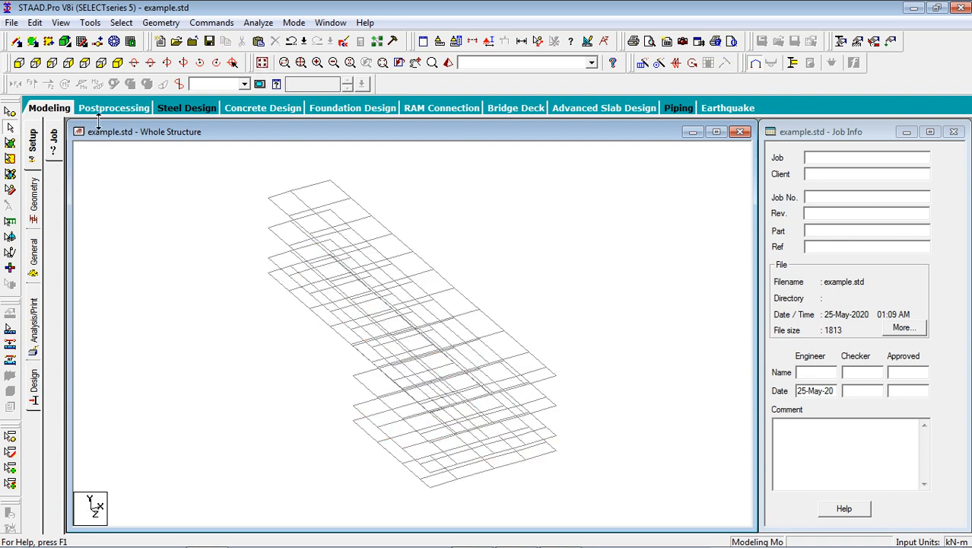
- Isolate the outermost transverse grid line at the narrow wing's far end and show its beams in front view
{"action": "left_click", "coordinate": [85, 64]}
{"action": "middle_click_drag", "start_coordinate": [434, 209], "coordinate": [366, 322]}
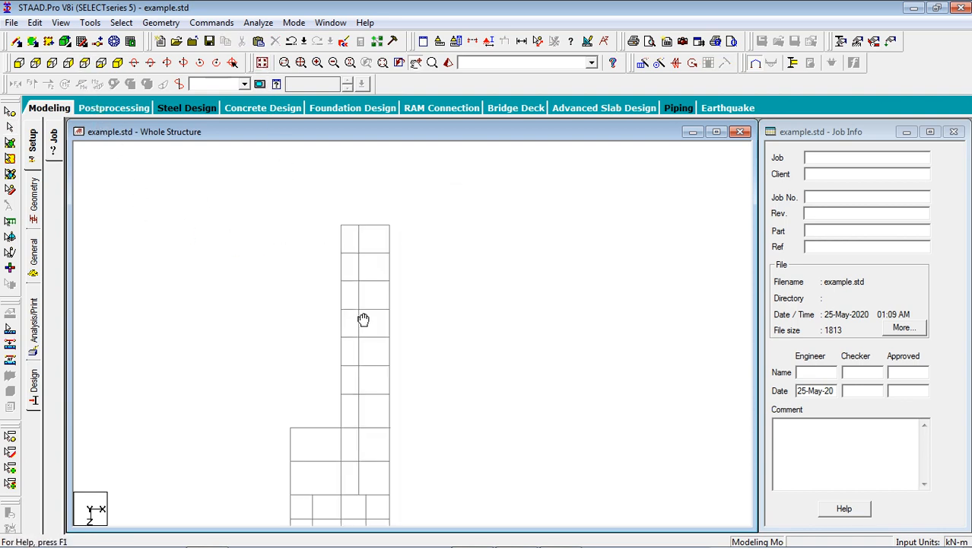
{"action": "left_click_drag", "start_coordinate": [319, 203], "coordinate": [419, 229]}
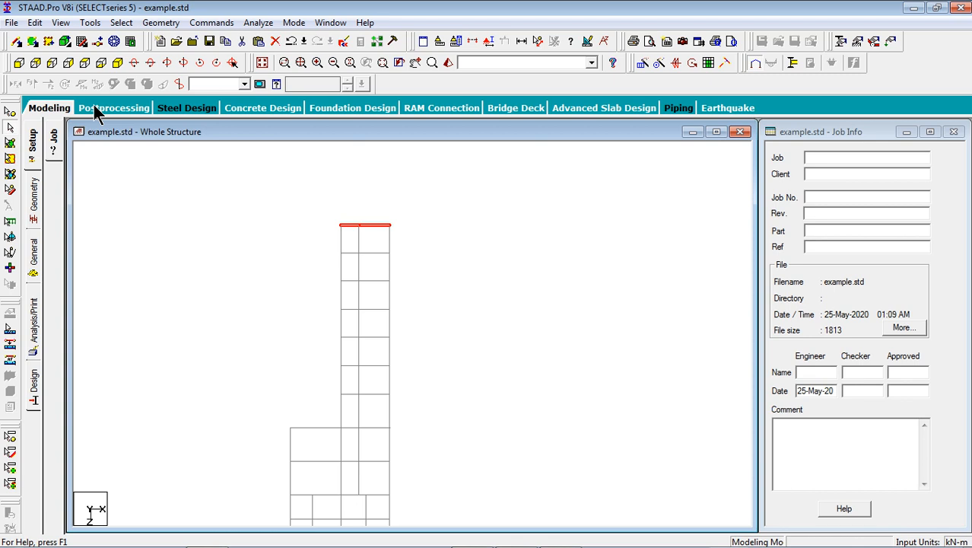
{"action": "left_click", "coordinate": [60, 22]}
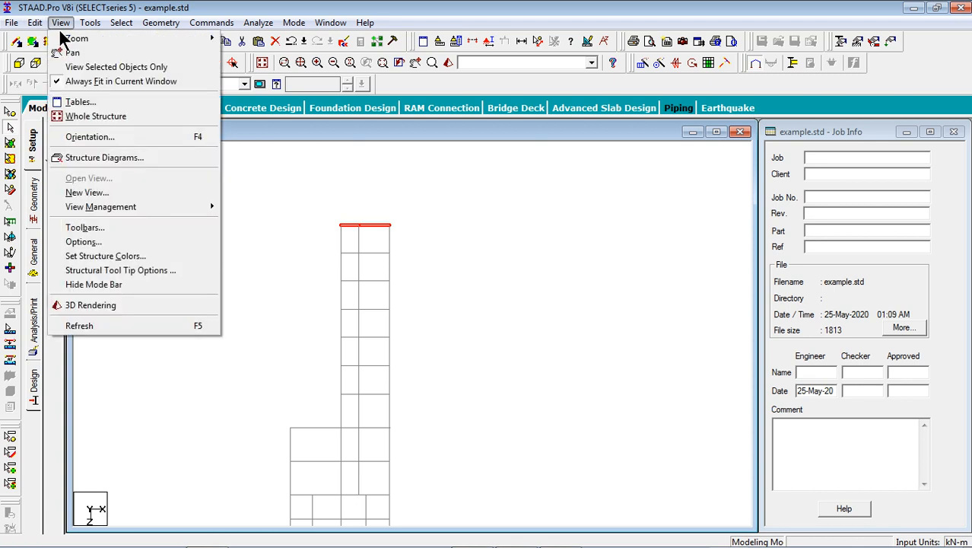
{"action": "left_click", "coordinate": [88, 70]}
{"action": "left_click", "coordinate": [18, 64]}
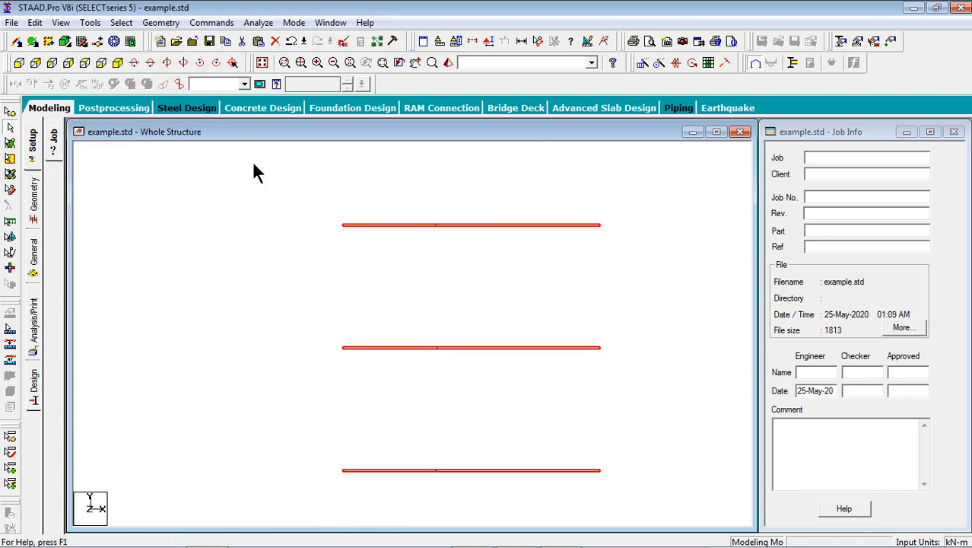
- Turn on the Node Points labels and clear the beam selection of the isolated end frame
{"action": "left_click", "coordinate": [488, 41]}
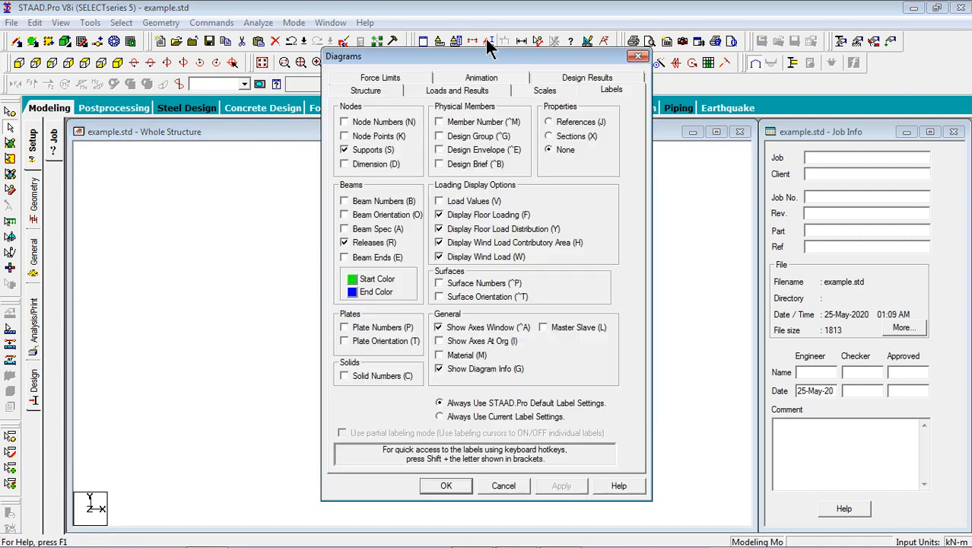
{"action": "left_click", "coordinate": [344, 136]}
{"action": "left_click", "coordinate": [446, 485]}
{"action": "middle_click_drag", "start_coordinate": [434, 432], "coordinate": [380, 330]}
{"action": "scroll", "coordinate": [369, 302], "scroll_direction": "down", "scroll_amount": 1}
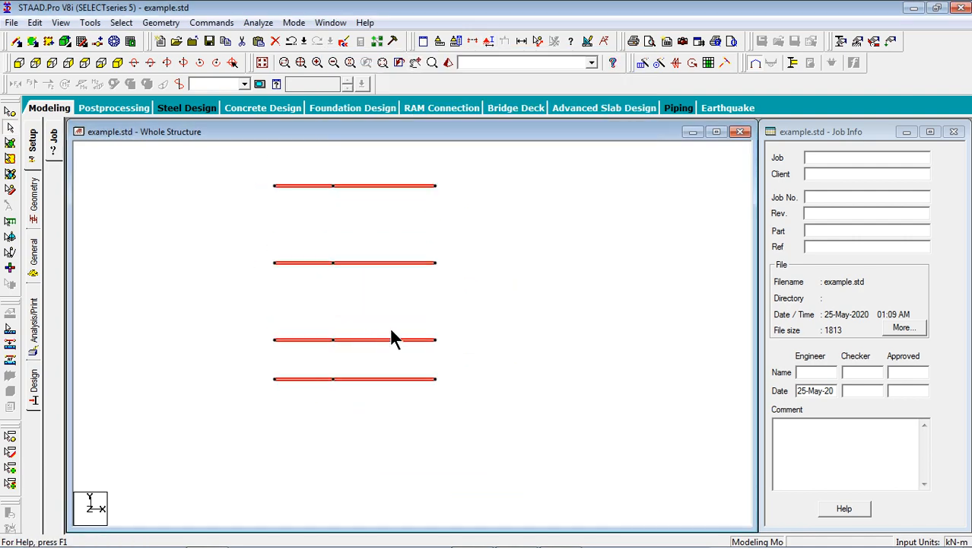
{"action": "left_click", "coordinate": [492, 308]}
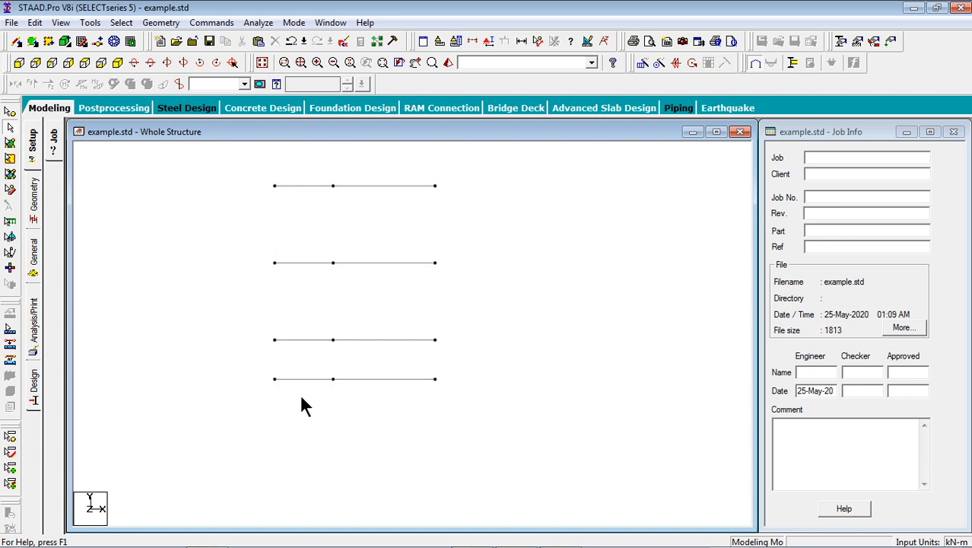
- Add full-height columns through the two outer and the middle node lines of the end frame, and redisplay the whole structure with that frame selected
{"action": "left_click", "coordinate": [17, 41]}
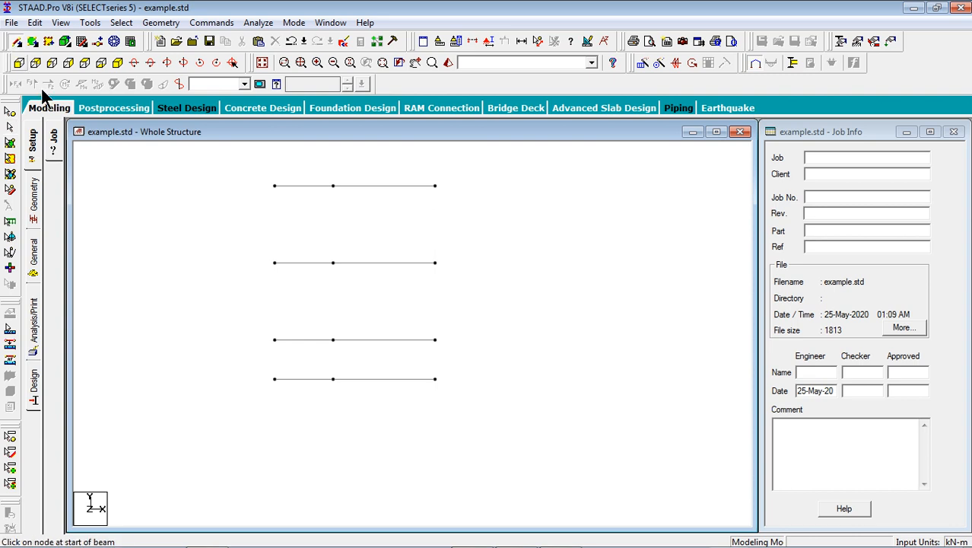
{"action": "left_click_drag", "start_coordinate": [274, 378], "coordinate": [275, 186]}
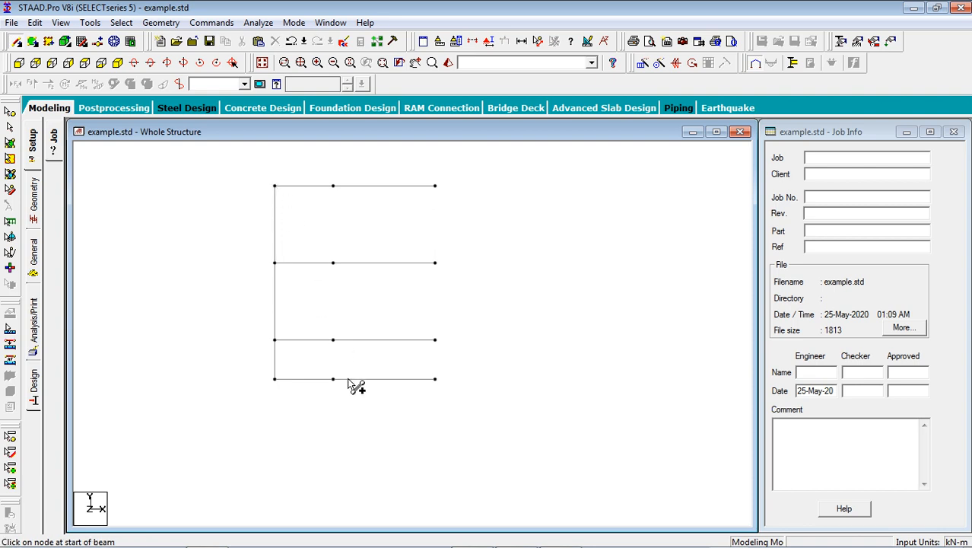
{"action": "left_click_drag", "start_coordinate": [335, 380], "coordinate": [334, 191]}
{"action": "left_click_drag", "start_coordinate": [438, 380], "coordinate": [440, 190]}
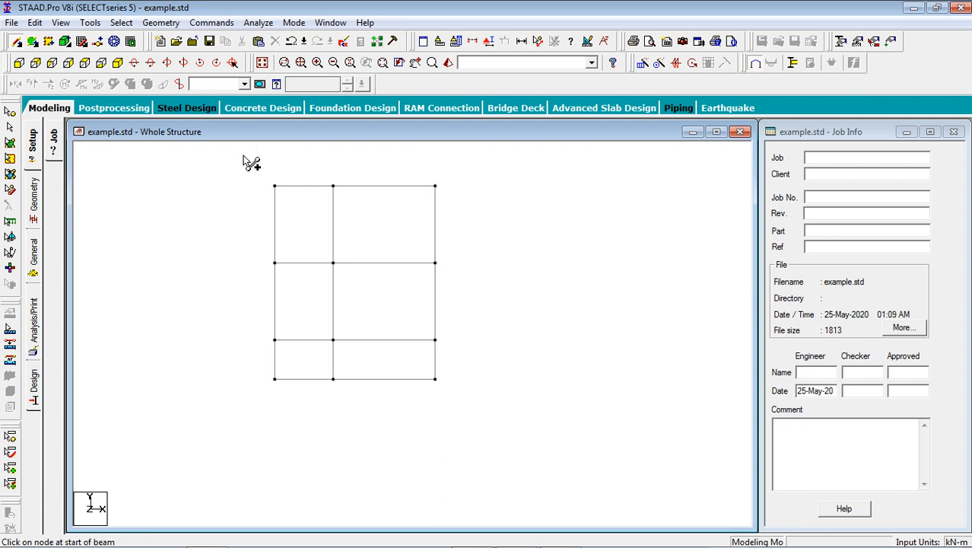
{"action": "left_click", "coordinate": [259, 65]}
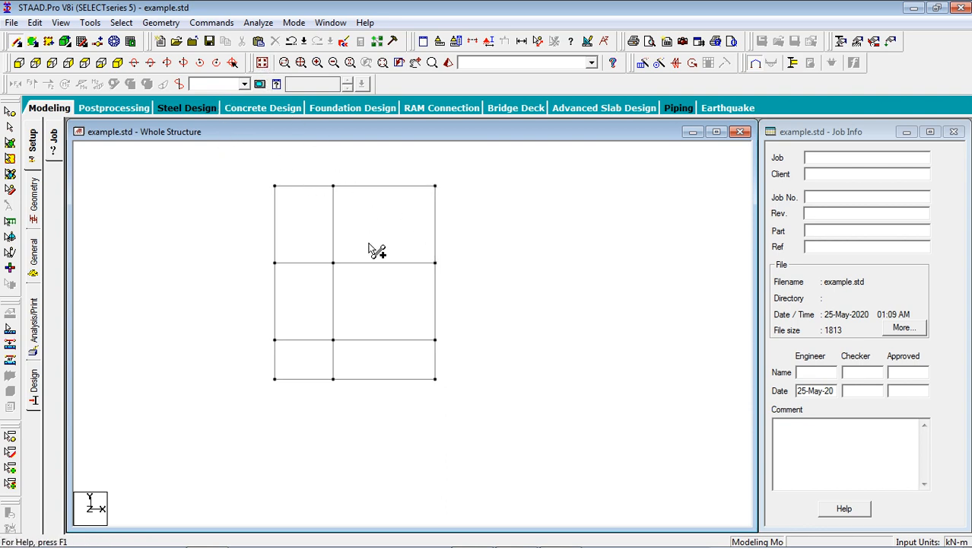
{"action": "left_click_drag", "start_coordinate": [471, 156], "coordinate": [234, 434]}
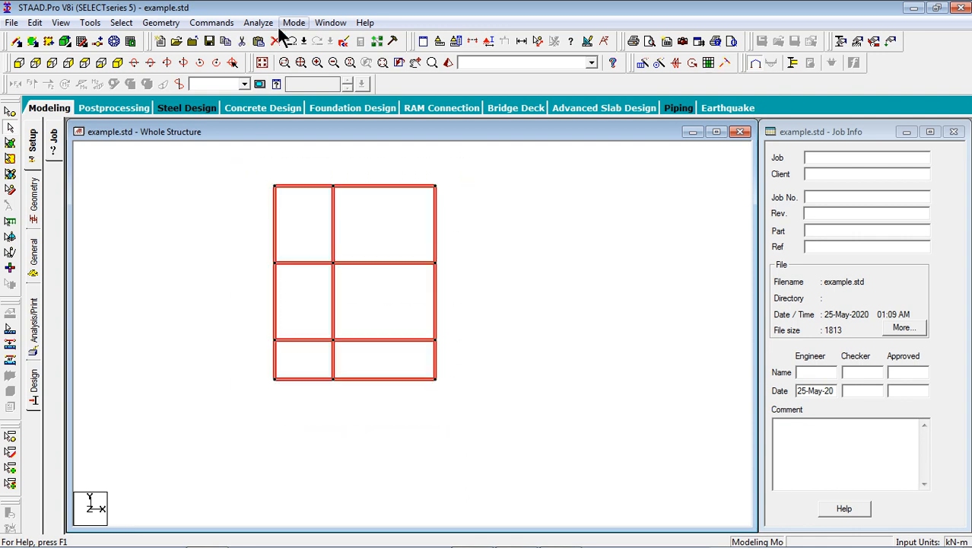
{"action": "left_click", "coordinate": [262, 62]}
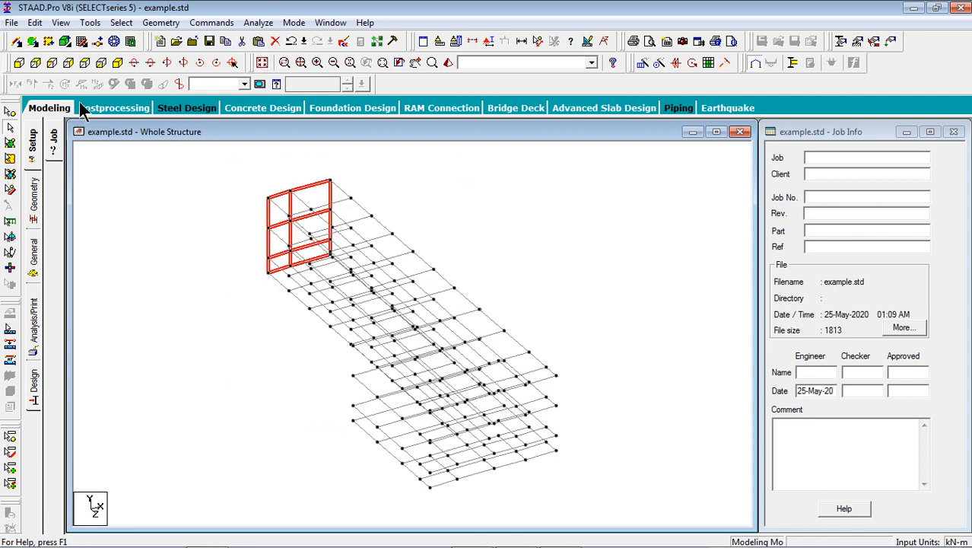
- Isolate the second transverse grid line from the narrow wing's far end in front view and clear its selection
{"action": "left_click", "coordinate": [84, 62]}
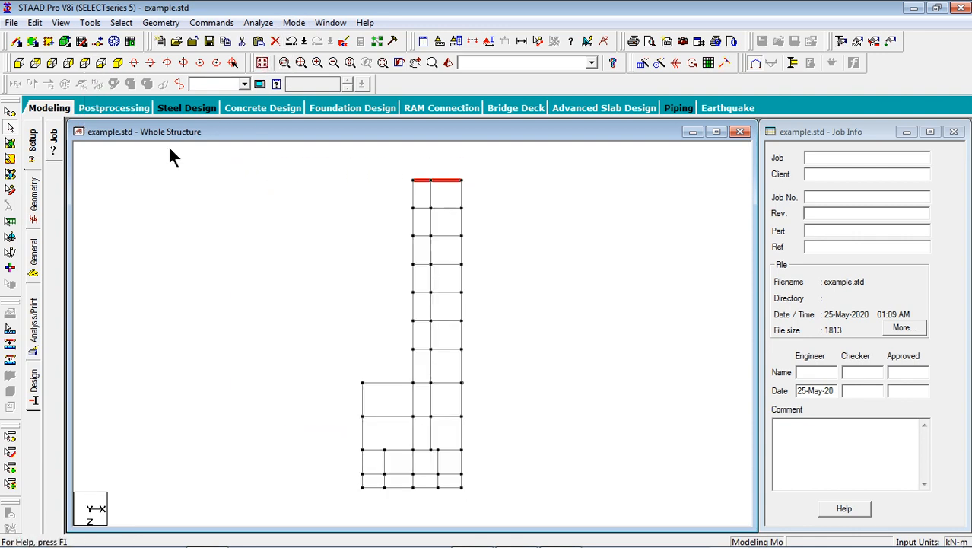
{"action": "left_click", "coordinate": [488, 217]}
{"action": "left_click_drag", "start_coordinate": [376, 205], "coordinate": [480, 216]}
{"action": "left_click", "coordinate": [60, 22]}
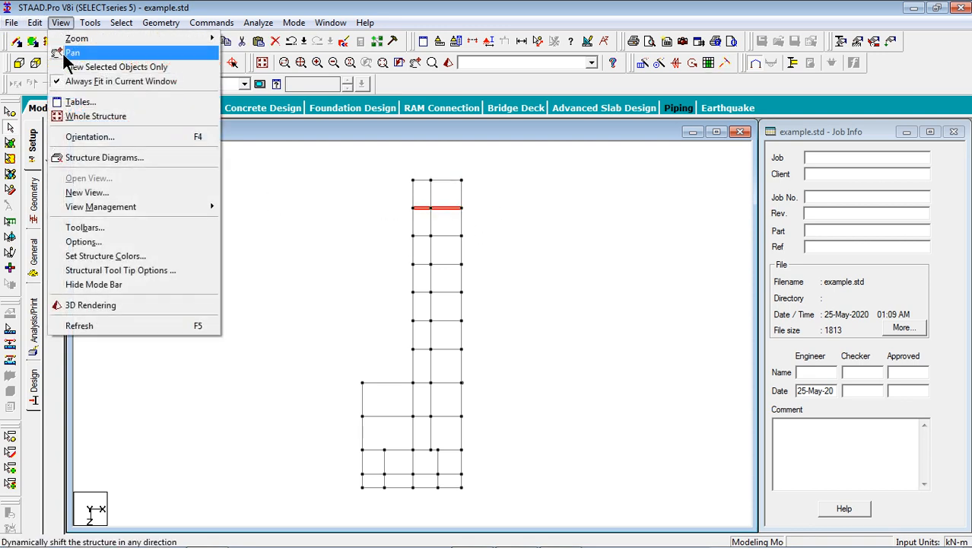
{"action": "left_click", "coordinate": [79, 67]}
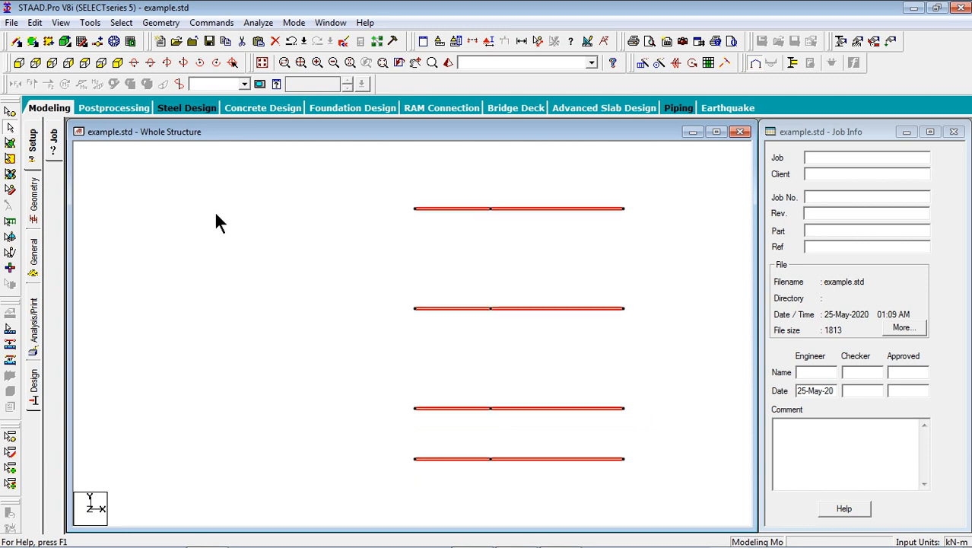
{"action": "scroll", "coordinate": [311, 258], "scroll_direction": "down", "scroll_amount": 4}
{"action": "middle_click_drag", "start_coordinate": [342, 312], "coordinate": [278, 280]}
{"action": "left_click", "coordinate": [504, 323]}
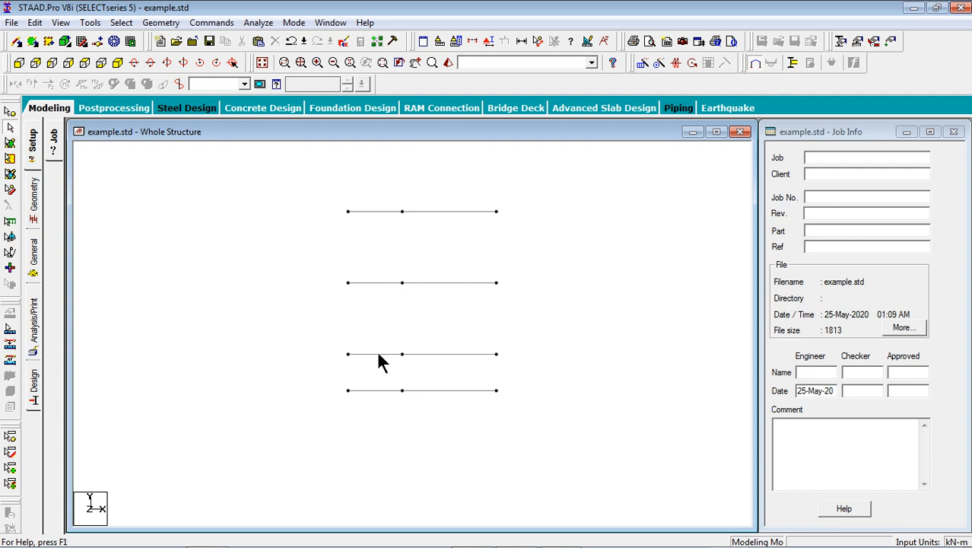
- Add full-height columns through the two outer node lines of the second frame, and redisplay the whole structure with that frame selected
{"action": "left_click", "coordinate": [17, 41]}
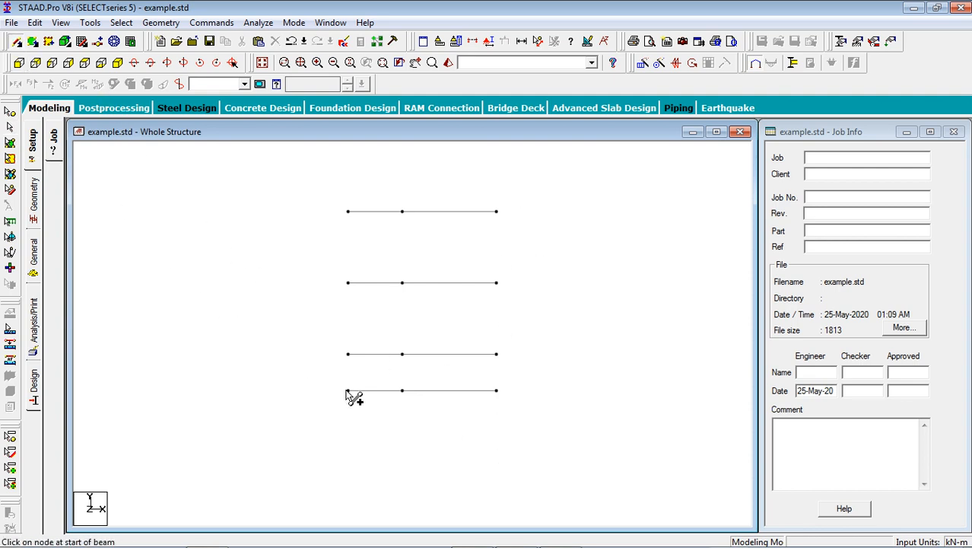
{"action": "left_click_drag", "start_coordinate": [348, 391], "coordinate": [349, 211]}
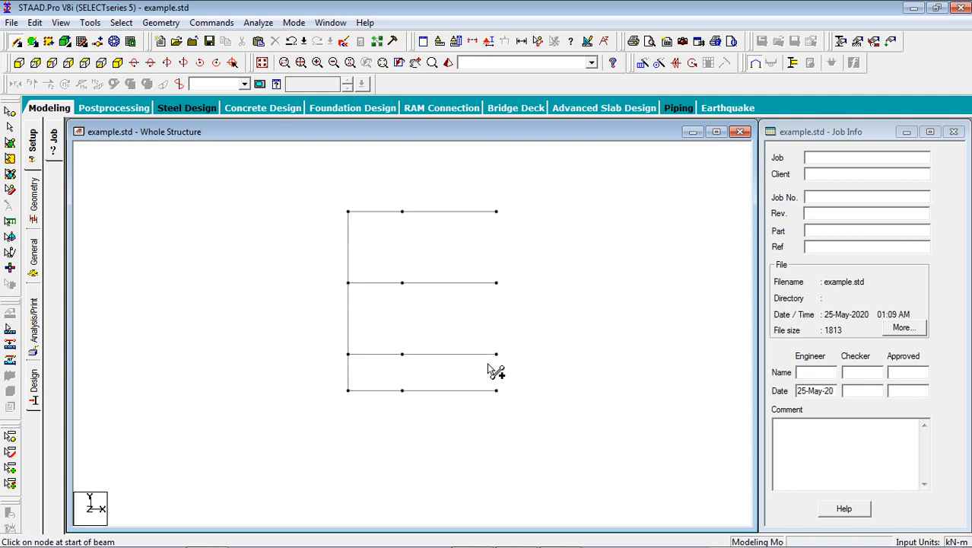
{"action": "left_click_drag", "start_coordinate": [497, 390], "coordinate": [496, 212]}
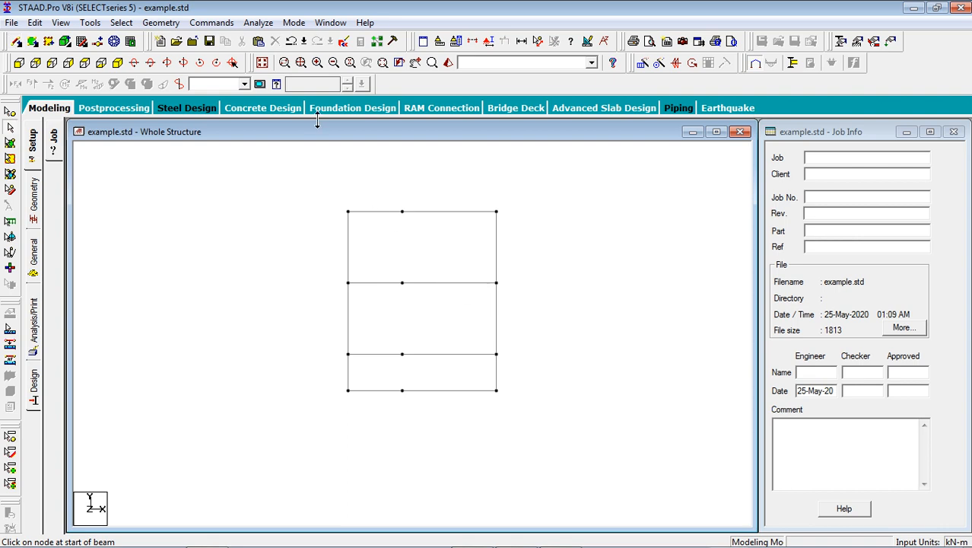
{"action": "left_click_drag", "start_coordinate": [529, 179], "coordinate": [319, 428]}
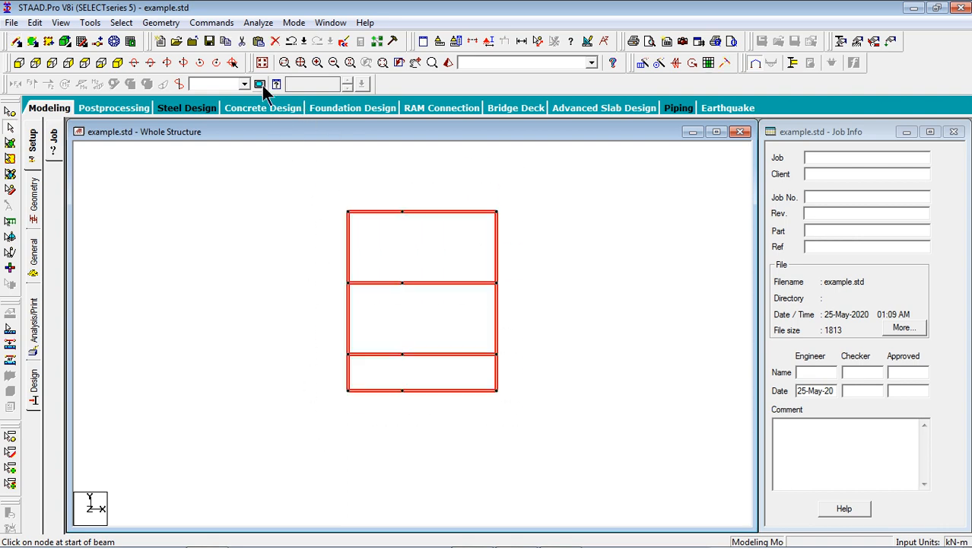
{"action": "left_click", "coordinate": [262, 62]}
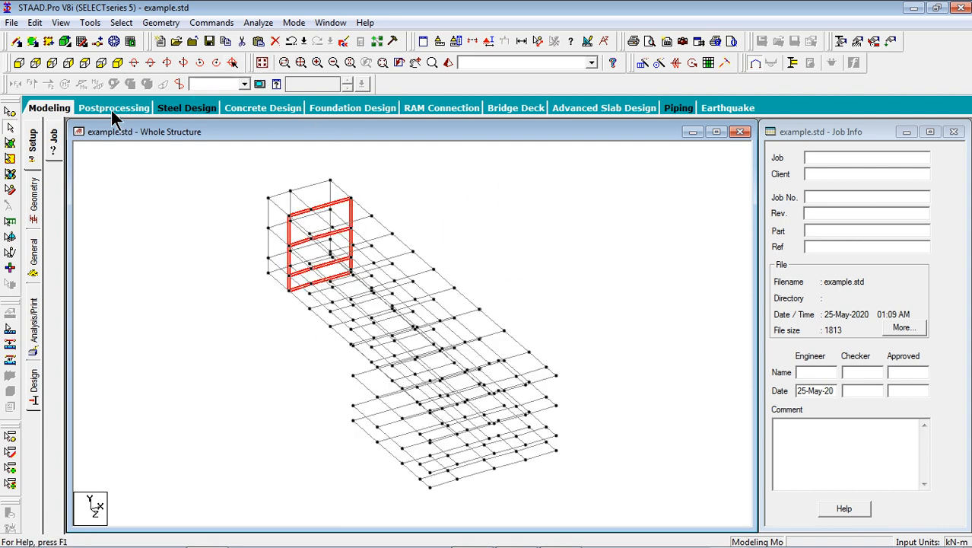
- Isolate the third transverse grid line from the narrow wing's far end, at all levels, and show it in front view
{"action": "left_click", "coordinate": [85, 63]}
{"action": "left_click", "coordinate": [545, 300]}
{"action": "left_click_drag", "start_coordinate": [392, 225], "coordinate": [481, 248]}
{"action": "left_click", "coordinate": [60, 23]}
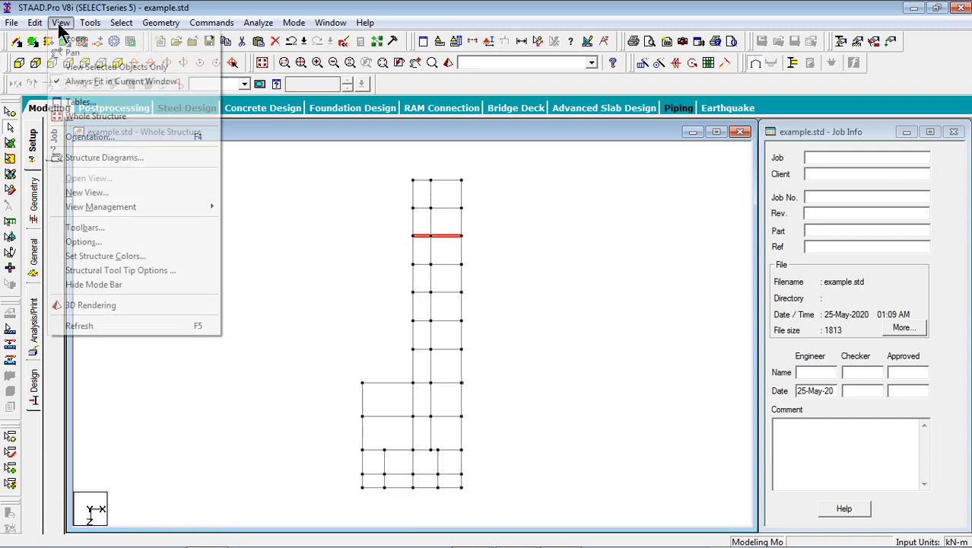
{"action": "left_click", "coordinate": [95, 65]}
{"action": "left_click", "coordinate": [18, 65]}
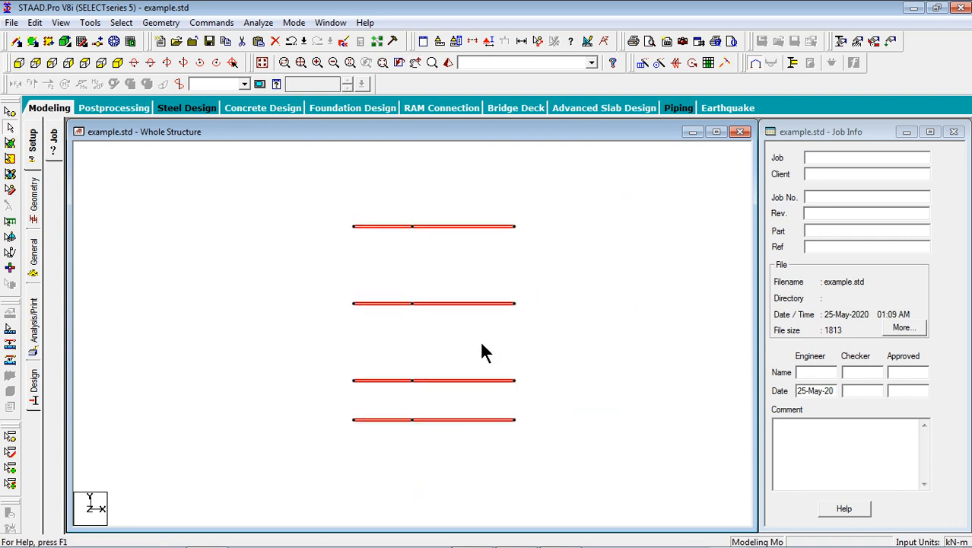
- Add full-height columns through the two outer node lines of the third frame, accepting the auto save, and redisplay the whole structure unselected
{"action": "left_click", "coordinate": [16, 44]}
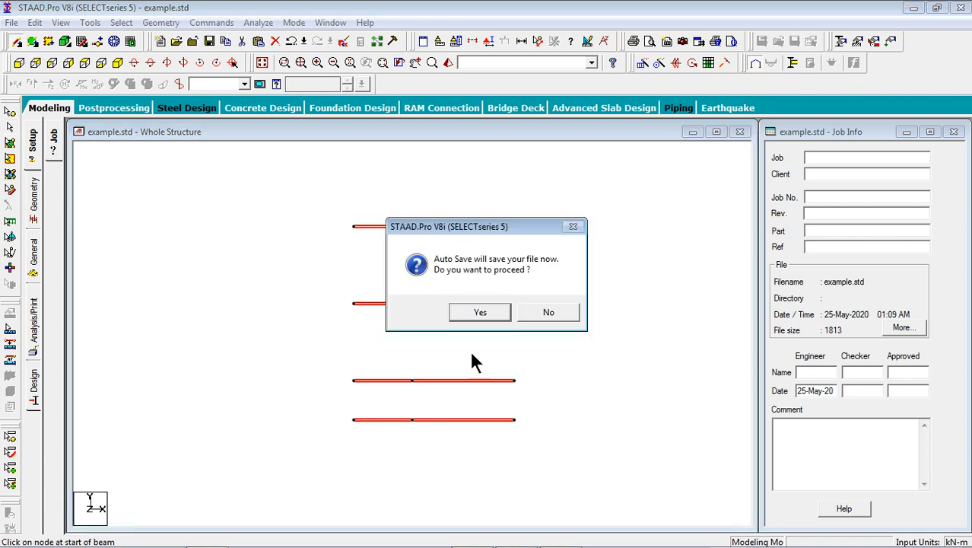
{"action": "left_click", "coordinate": [471, 310]}
{"action": "left_click", "coordinate": [399, 299]}
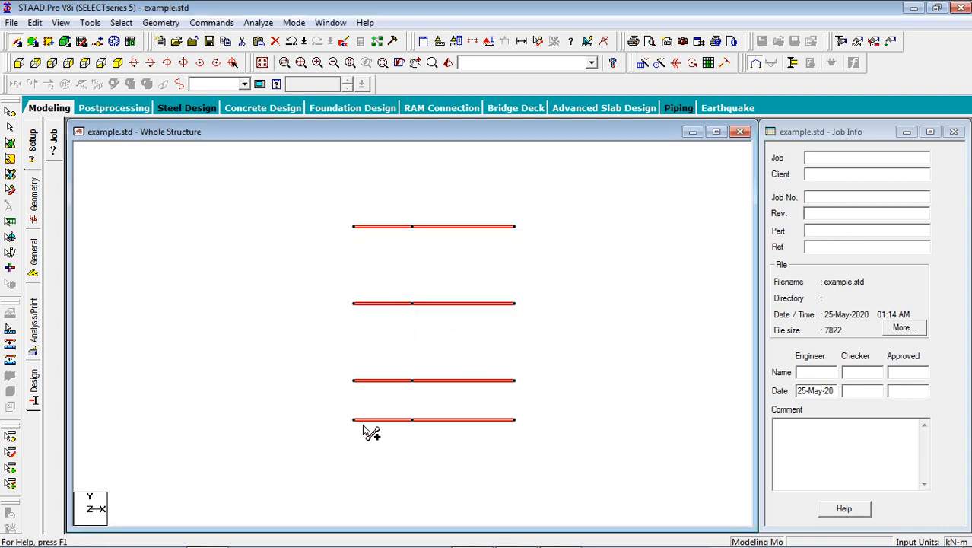
{"action": "left_click_drag", "start_coordinate": [353, 419], "coordinate": [355, 227]}
{"action": "left_click_drag", "start_coordinate": [515, 419], "coordinate": [515, 227]}
{"action": "scroll", "coordinate": [352, 298], "scroll_direction": "down", "scroll_amount": 1}
{"action": "key", "text": "Escape"}
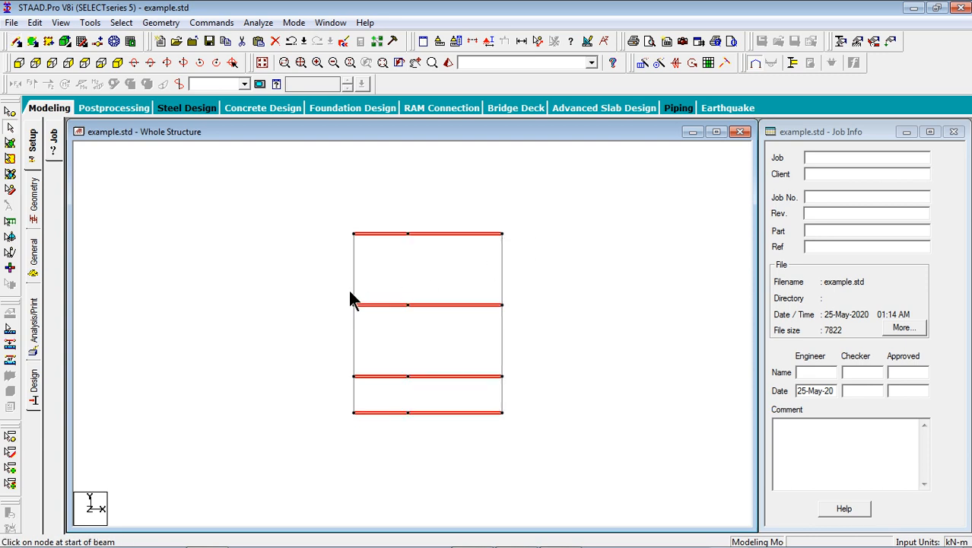
{"action": "left_click", "coordinate": [331, 290]}
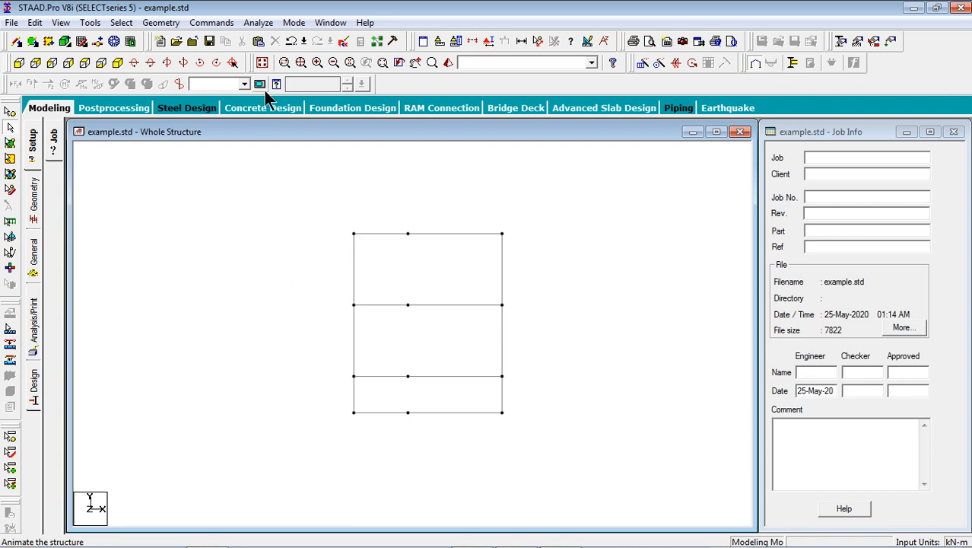
{"action": "left_click", "coordinate": [262, 63]}
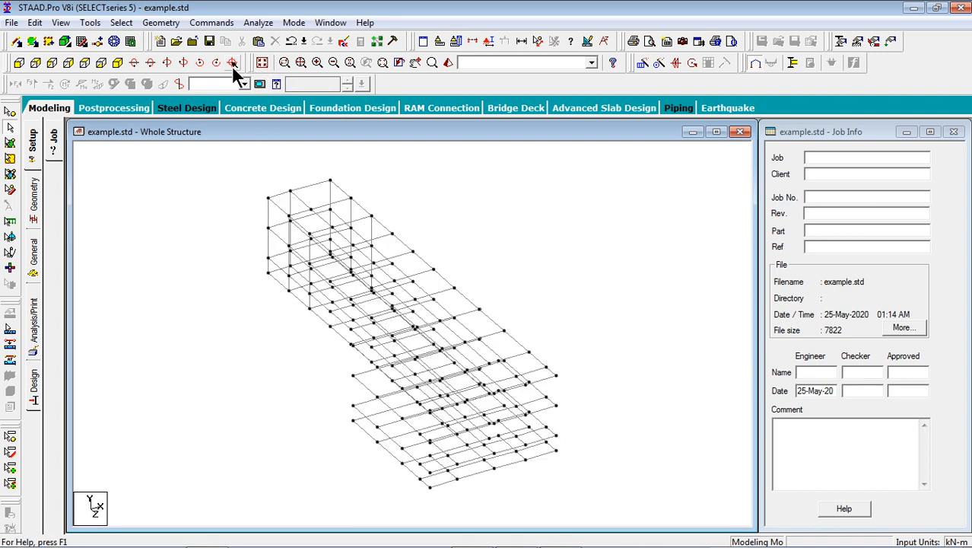
- Delete all horizontal beams of the lowest level in front view, keeping the columns
{"action": "left_click", "coordinate": [28, 65]}
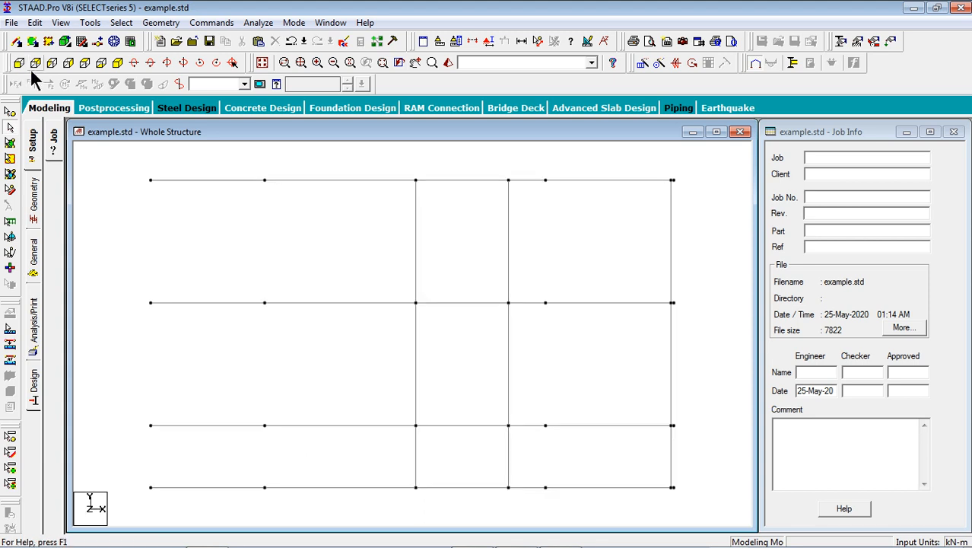
{"action": "scroll", "coordinate": [113, 173], "scroll_direction": "down", "scroll_amount": 2}
{"action": "scroll", "coordinate": [314, 330], "scroll_direction": "down", "scroll_amount": 1}
{"action": "middle_click_drag", "start_coordinate": [315, 330], "coordinate": [275, 217]}
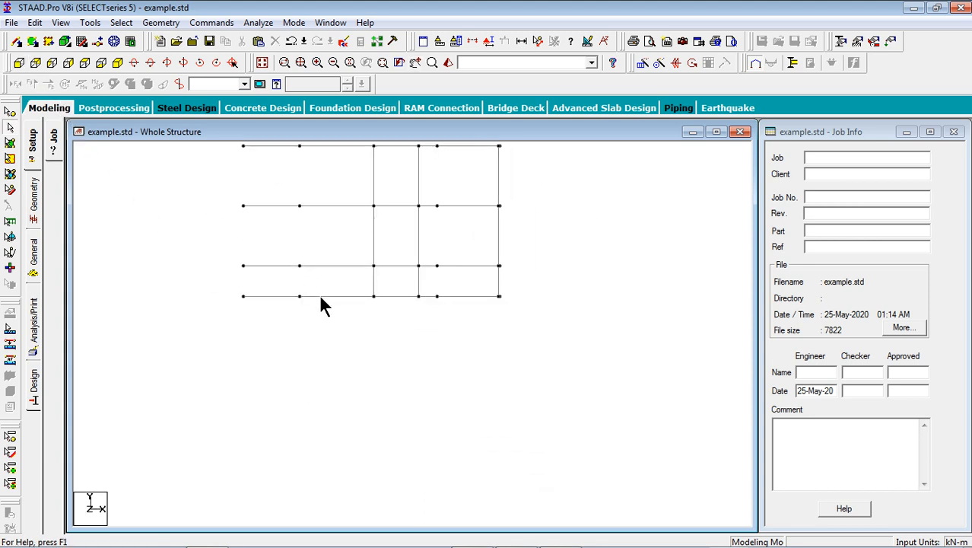
{"action": "middle_click_drag", "start_coordinate": [321, 296], "coordinate": [325, 333]}
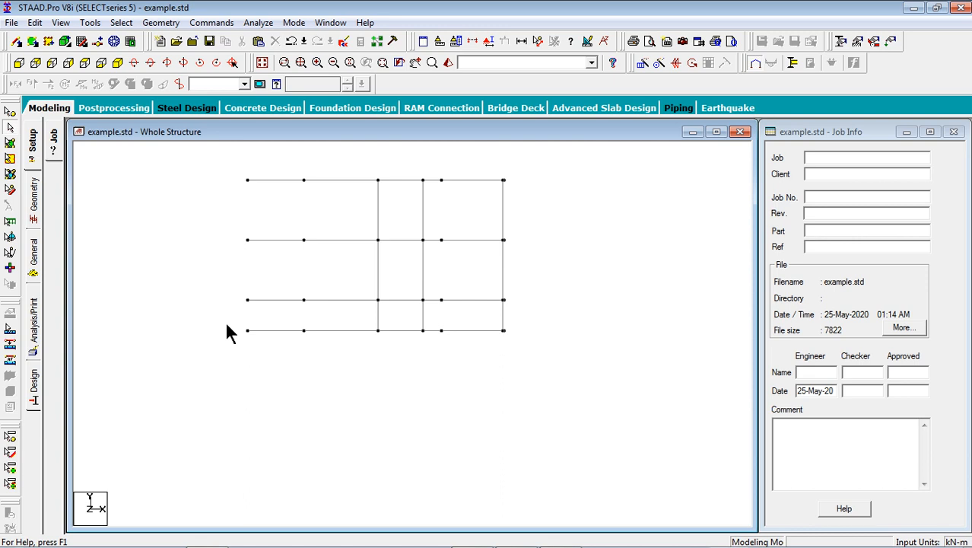
{"action": "left_click_drag", "start_coordinate": [226, 332], "coordinate": [552, 403]}
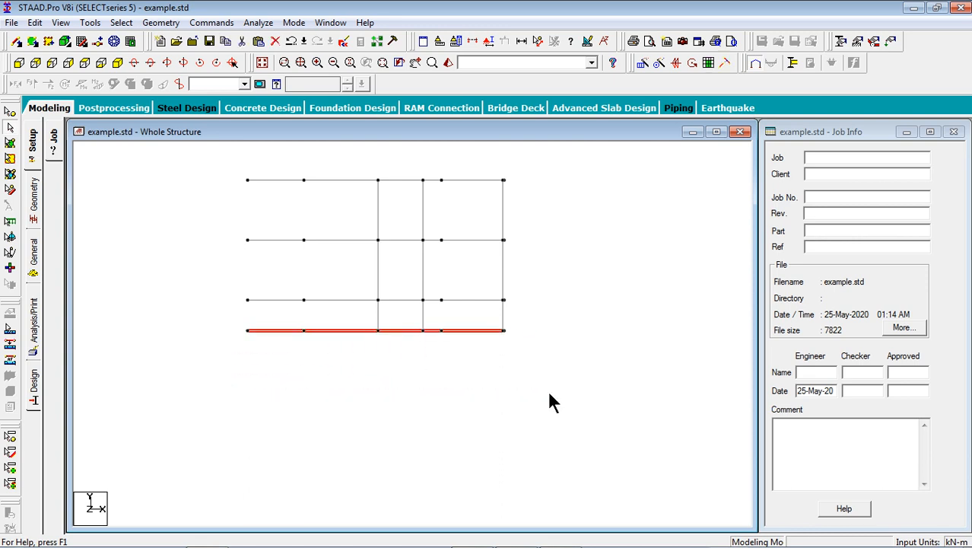
{"action": "key", "text": "Delete"}
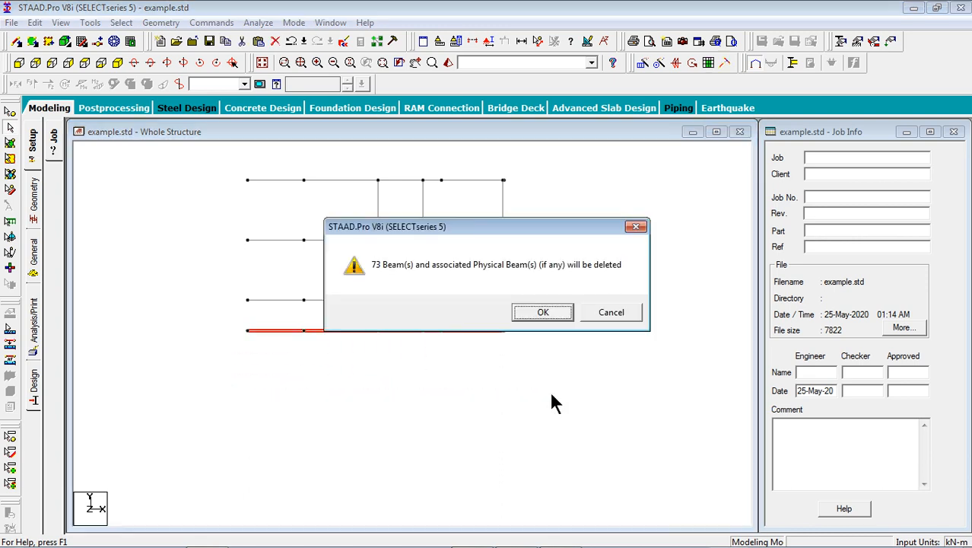
{"action": "left_click", "coordinate": [561, 316]}
{"action": "left_click", "coordinate": [547, 315]}
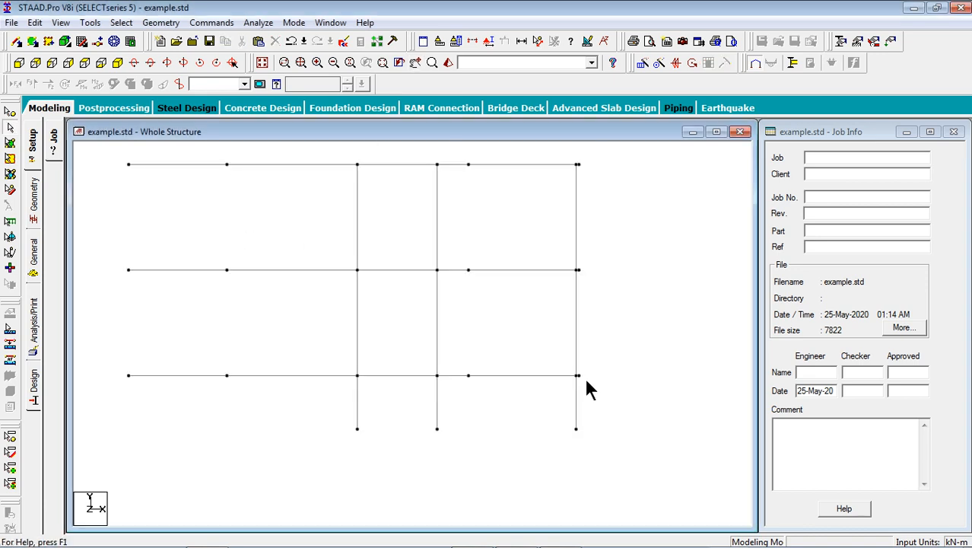
- Examine the free-standing column bases and the three column frames in front, isometric and plan views
{"action": "scroll", "coordinate": [578, 159], "scroll_direction": "up", "scroll_amount": 1}
{"action": "middle_click_drag", "start_coordinate": [613, 163], "coordinate": [569, 239]}
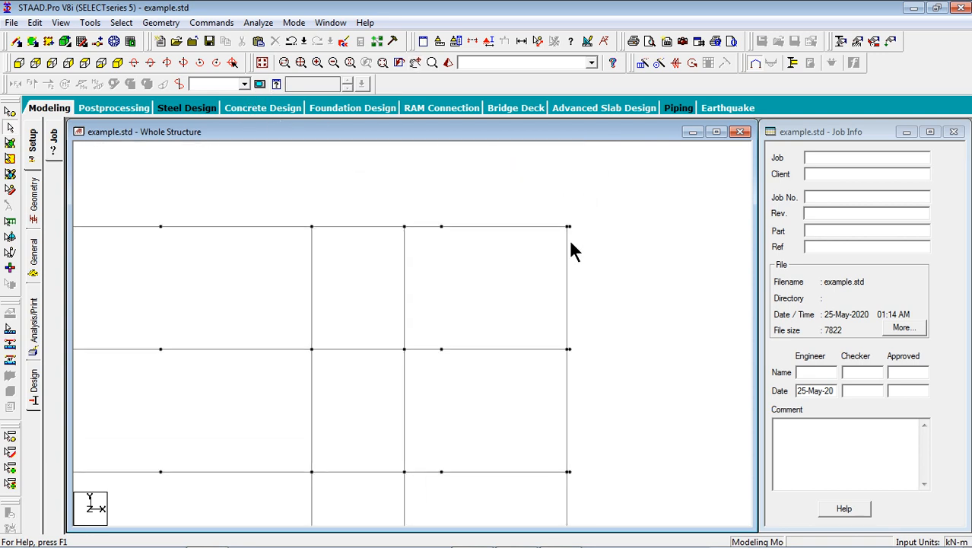
{"action": "scroll", "coordinate": [569, 239], "scroll_direction": "up", "scroll_amount": 4}
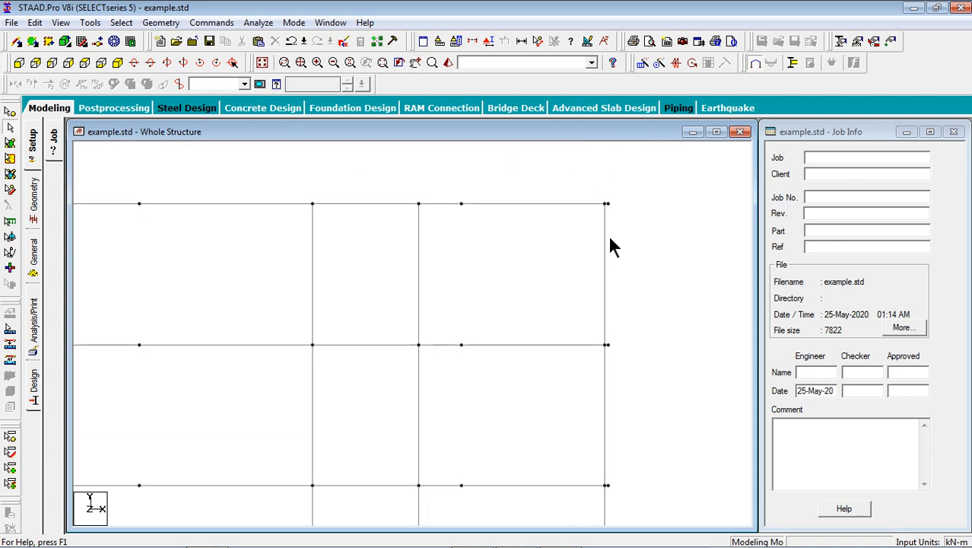
{"action": "left_click", "coordinate": [261, 62]}
{"action": "scroll", "coordinate": [286, 216], "scroll_direction": "up", "scroll_amount": 4}
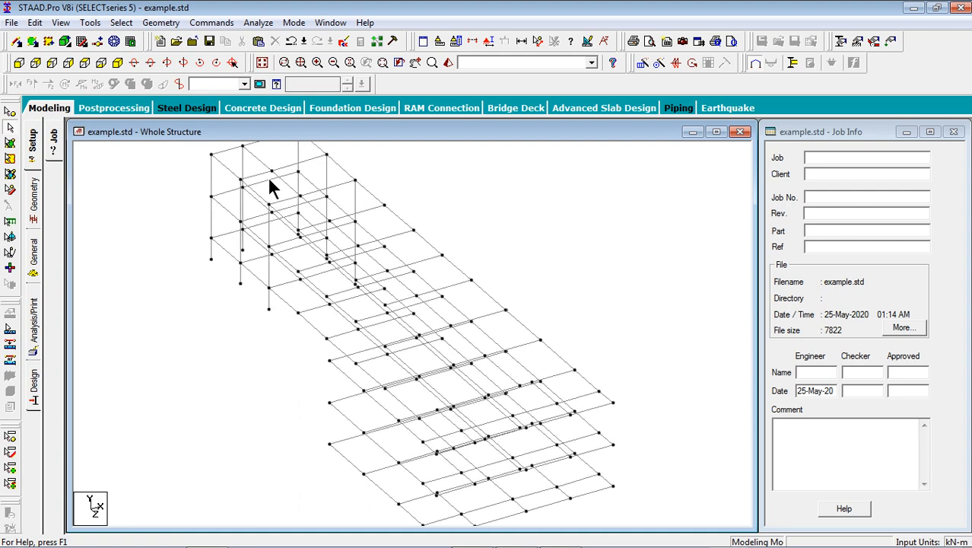
{"action": "scroll", "coordinate": [282, 269], "scroll_direction": "up", "scroll_amount": 1}
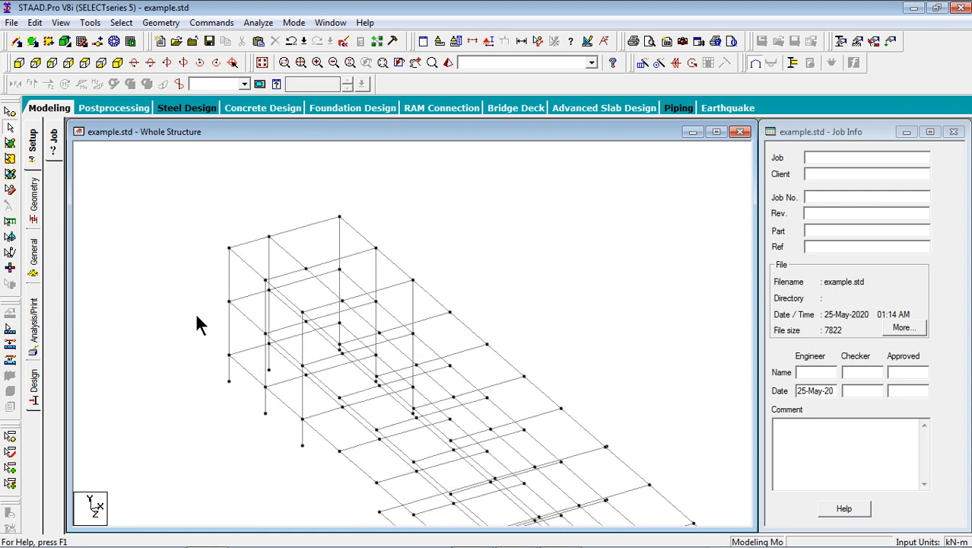
{"action": "left_click", "coordinate": [85, 63]}
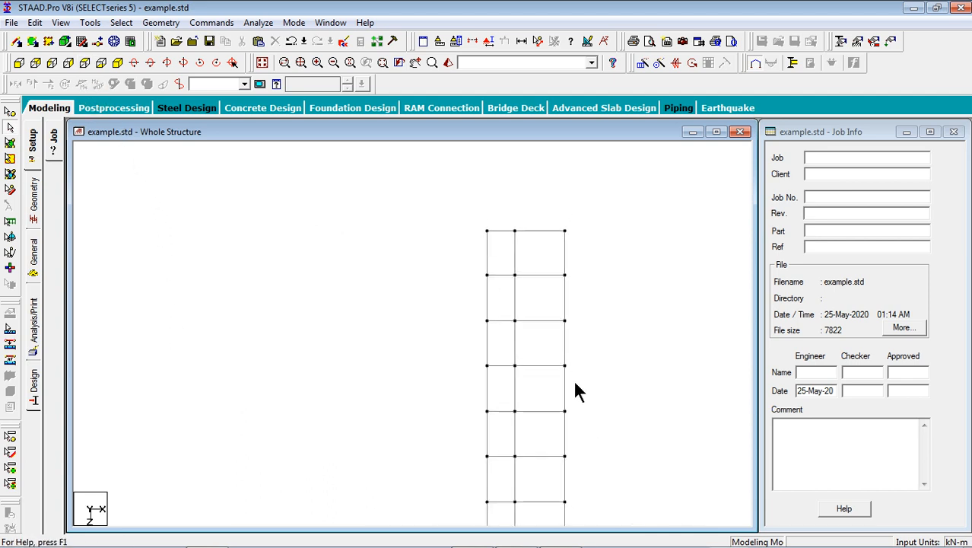
{"action": "left_click", "coordinate": [115, 64]}
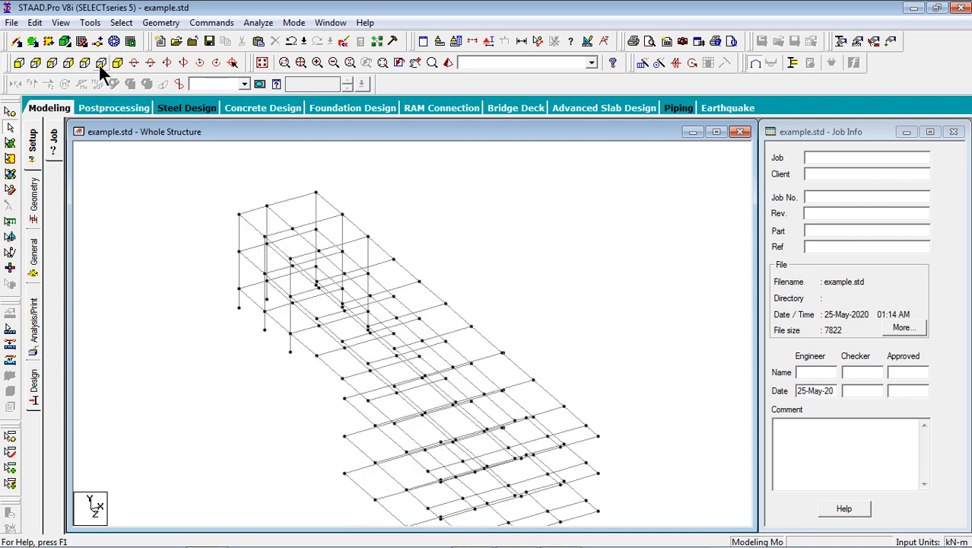
- Compare the column positions along the narrow wing in side, plan, back, front and isometric views
{"action": "left_click", "coordinate": [50, 64]}
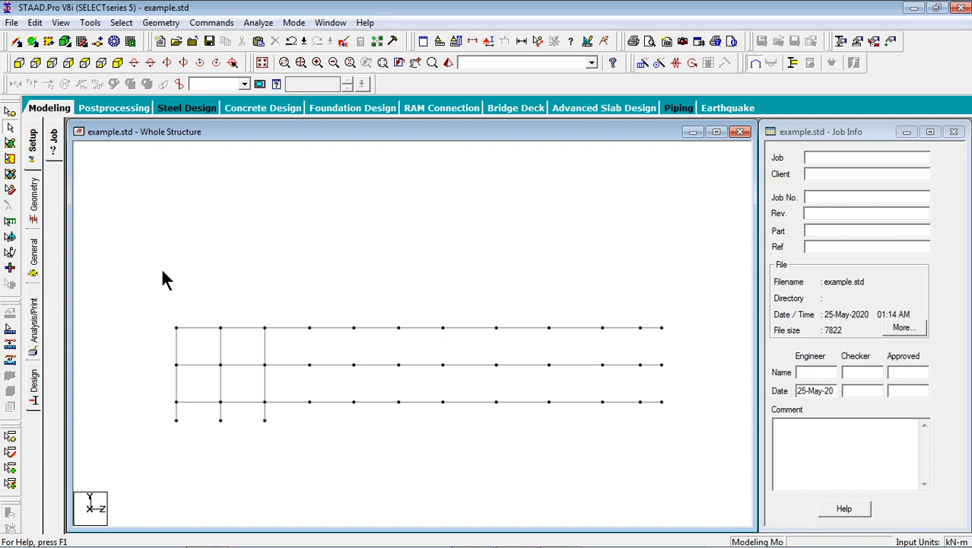
{"action": "left_click", "coordinate": [84, 63]}
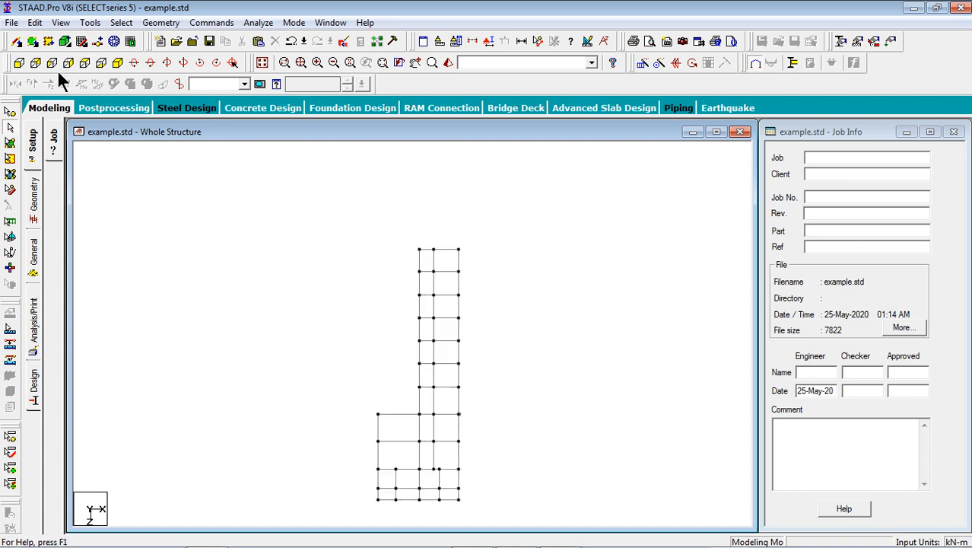
{"action": "left_click", "coordinate": [51, 64]}
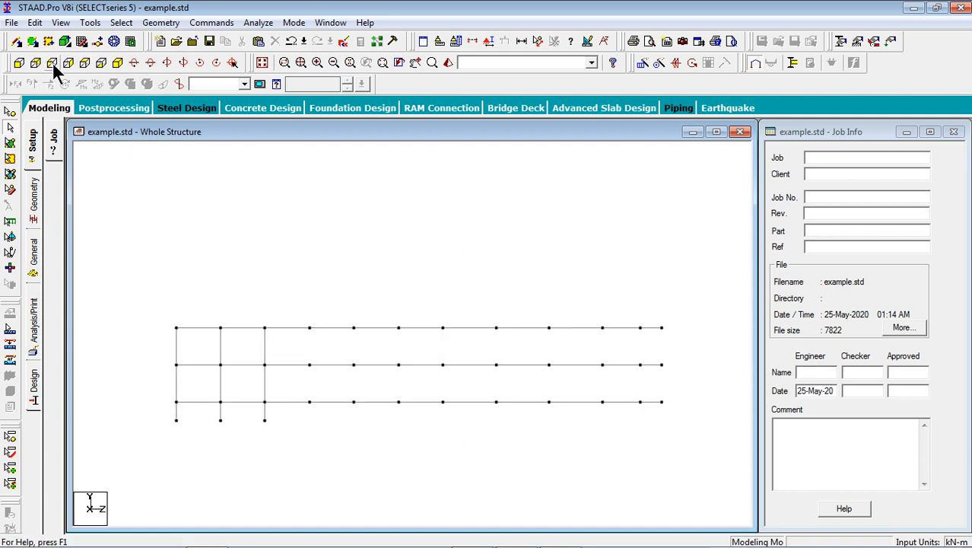
{"action": "left_click", "coordinate": [81, 63]}
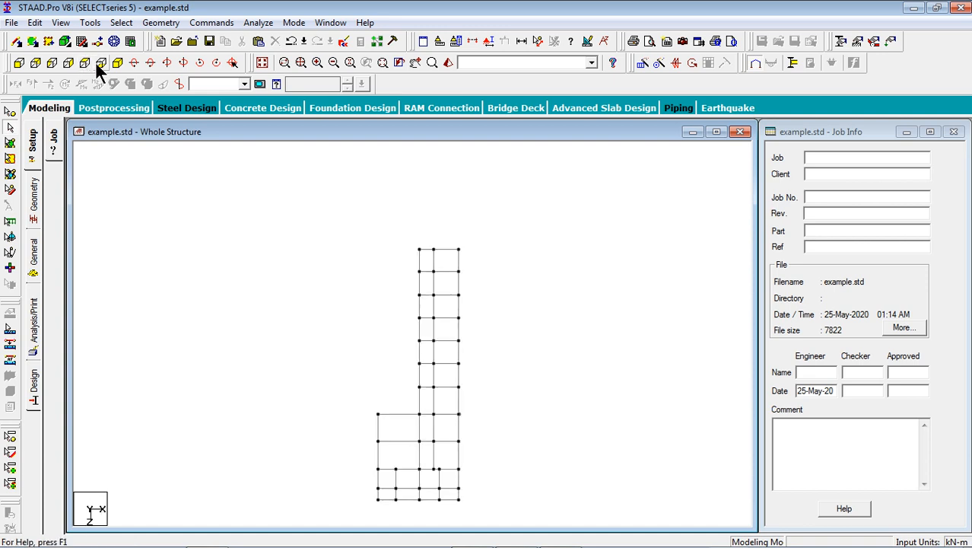
{"action": "left_click", "coordinate": [35, 63]}
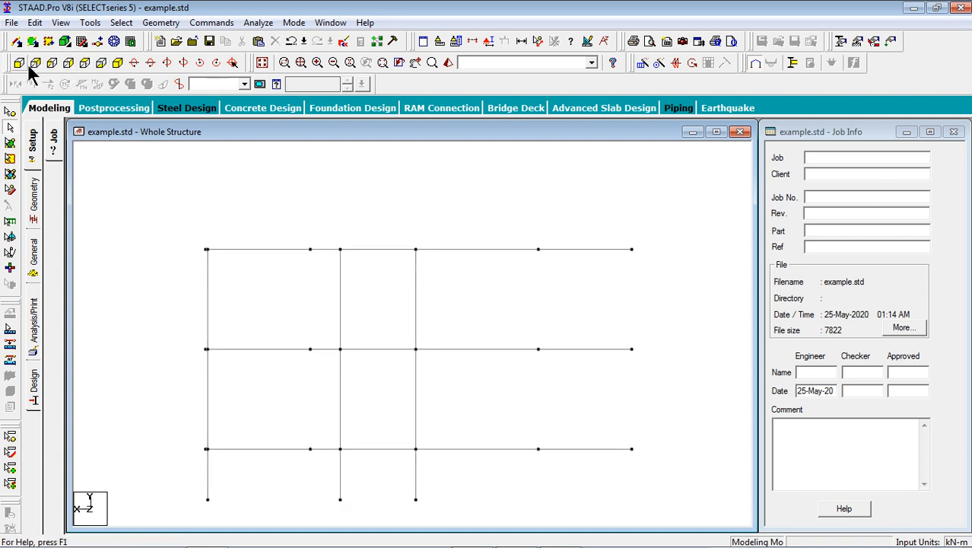
{"action": "left_click", "coordinate": [19, 63]}
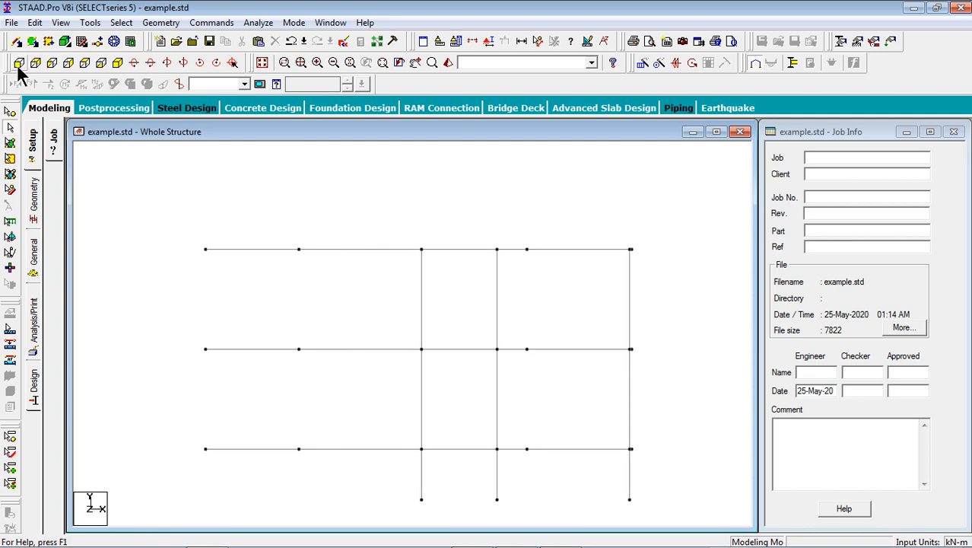
{"action": "middle_click_drag", "start_coordinate": [510, 396], "coordinate": [447, 336]}
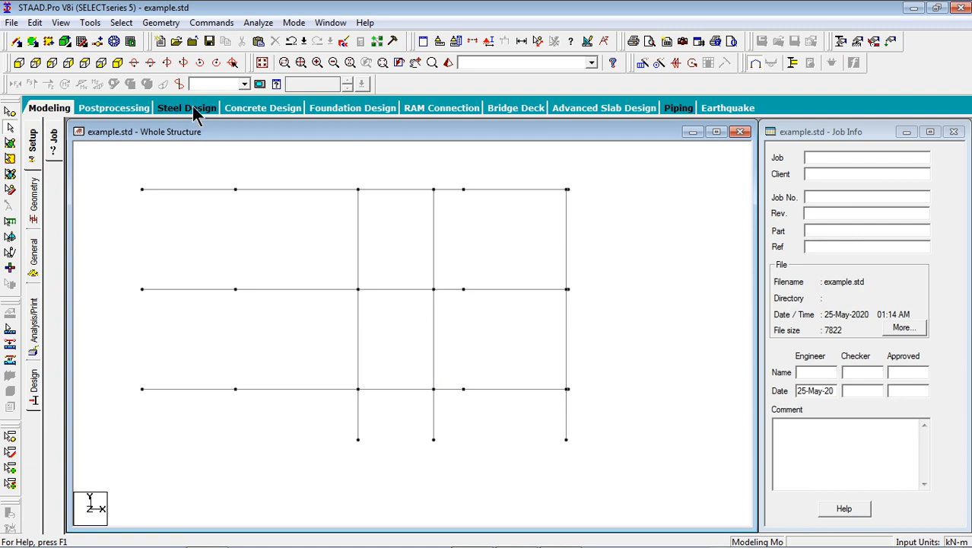
{"action": "left_click", "coordinate": [118, 63]}
{"action": "scroll", "coordinate": [271, 229], "scroll_direction": "up", "scroll_amount": 3}
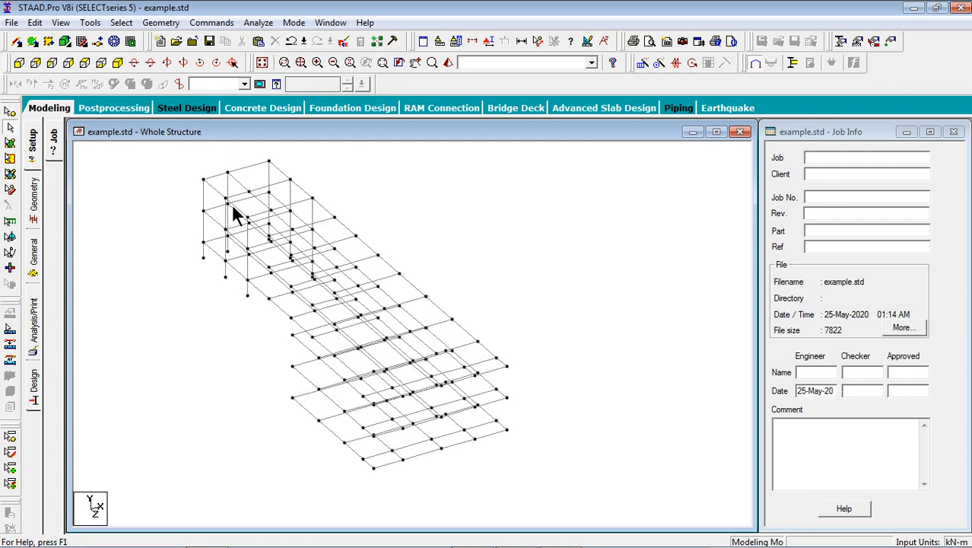
{"action": "scroll", "coordinate": [267, 275], "scroll_direction": "up", "scroll_amount": 2}
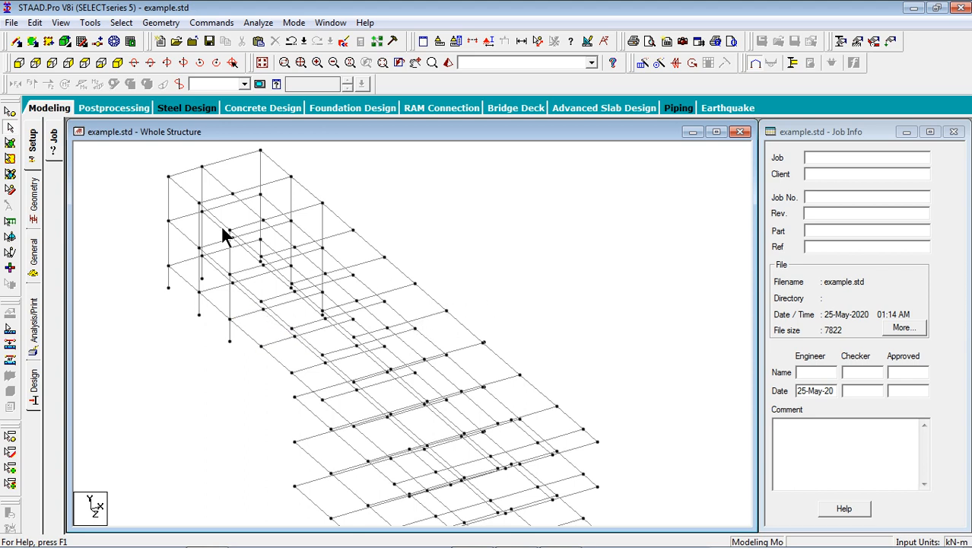
- Review the column layout again from plan and side, and inspect the lowest storey closely in front view
{"action": "left_click", "coordinate": [85, 68]}
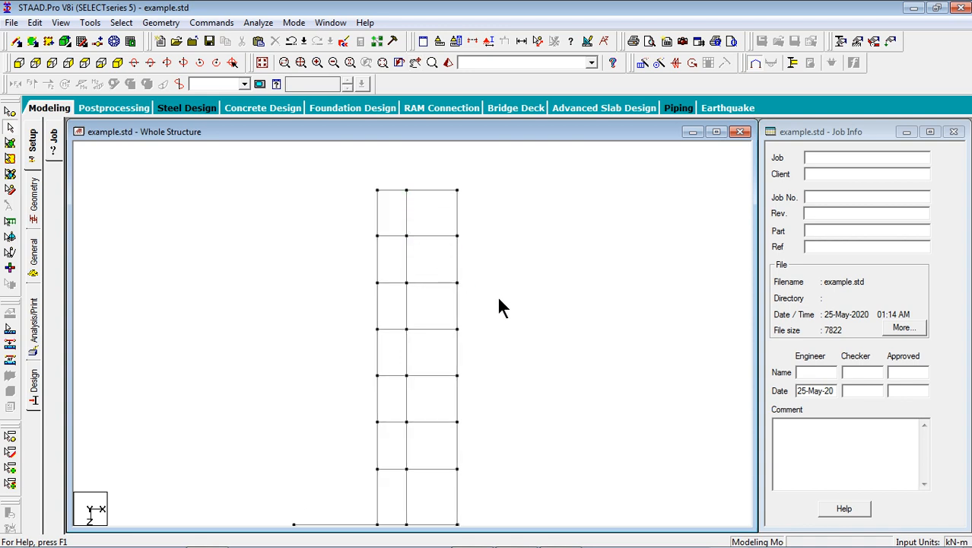
{"action": "left_click", "coordinate": [118, 62]}
{"action": "scroll", "coordinate": [169, 274], "scroll_direction": "up", "scroll_amount": 1}
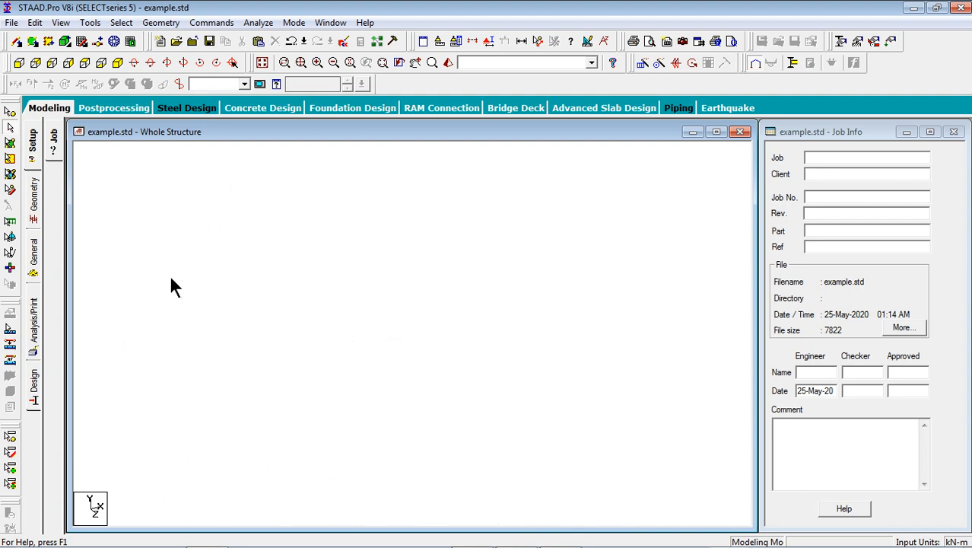
{"action": "left_click", "coordinate": [52, 63]}
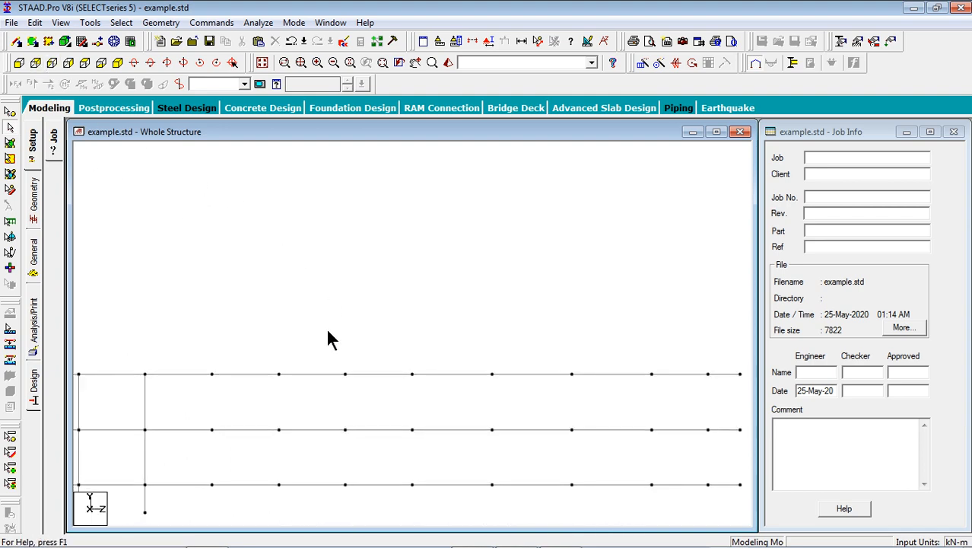
{"action": "scroll", "coordinate": [374, 308], "scroll_direction": "down", "scroll_amount": 4}
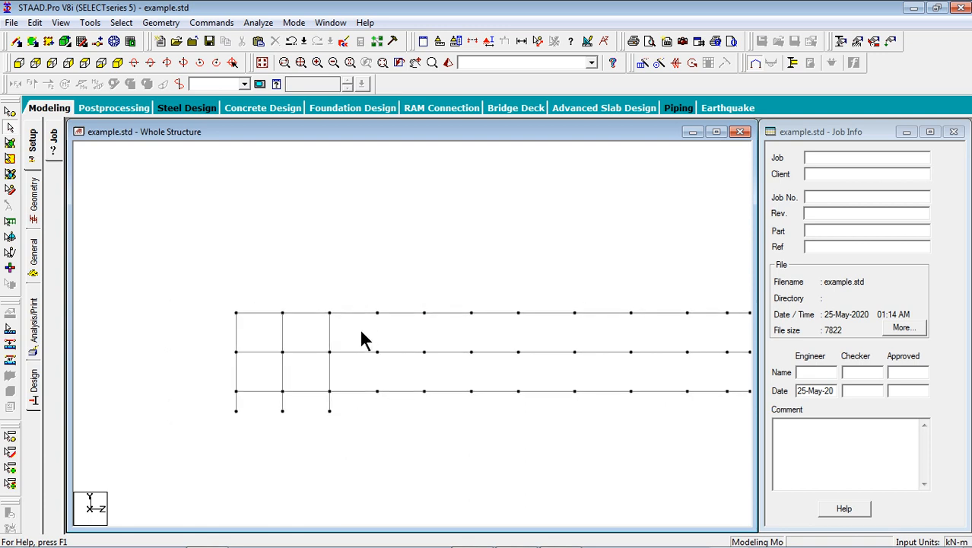
{"action": "middle_click_drag", "start_coordinate": [461, 365], "coordinate": [397, 339]}
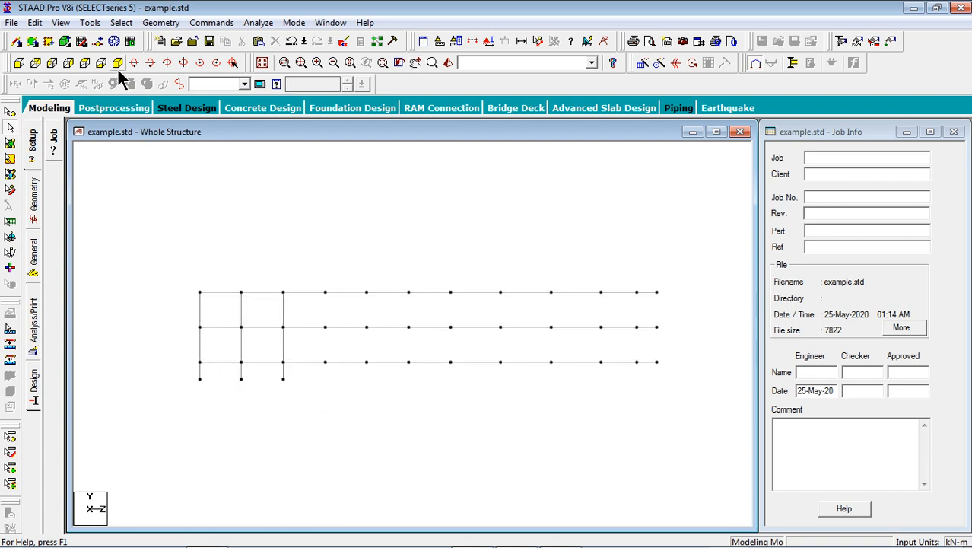
{"action": "left_click", "coordinate": [20, 64]}
{"action": "scroll", "coordinate": [644, 434], "scroll_direction": "up", "scroll_amount": 5}
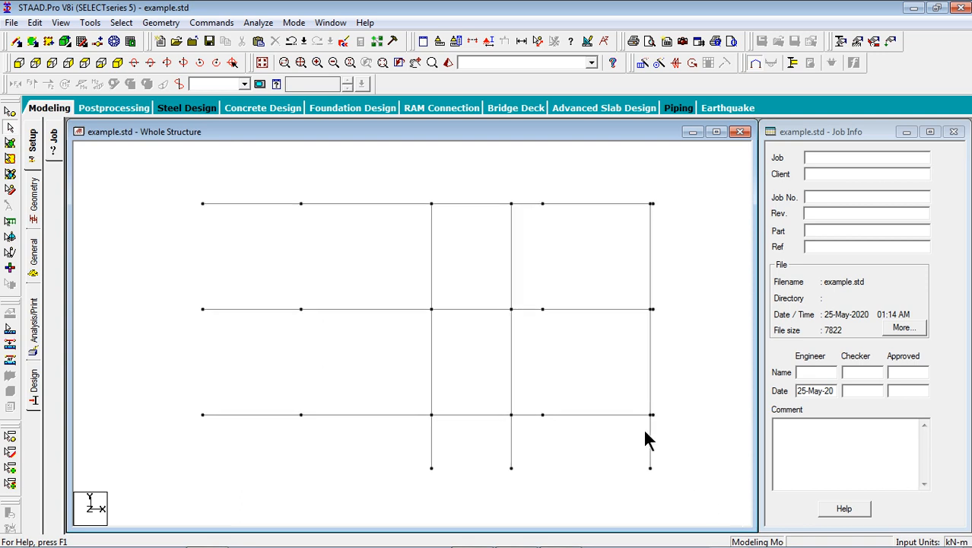
{"action": "left_click_drag", "start_coordinate": [545, 360], "coordinate": [617, 396]}
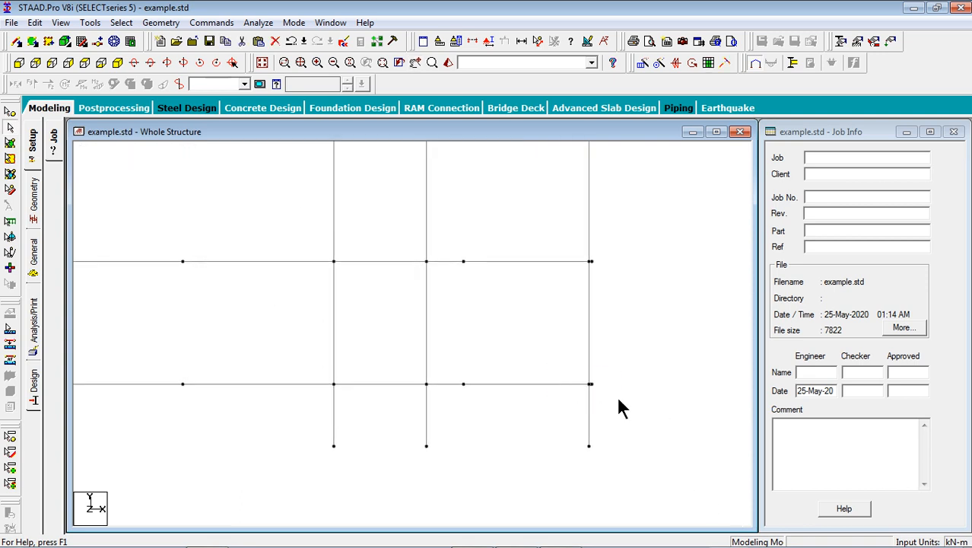
- Highlight the outermost column line and its beams in front view, and examine those members in isometric view before clearing the selection
{"action": "scroll", "coordinate": [600, 389], "scroll_direction": "up", "scroll_amount": 1}
{"action": "middle_click_drag", "start_coordinate": [600, 396], "coordinate": [442, 420]}
{"action": "scroll", "coordinate": [430, 423], "scroll_direction": "down", "scroll_amount": 3}
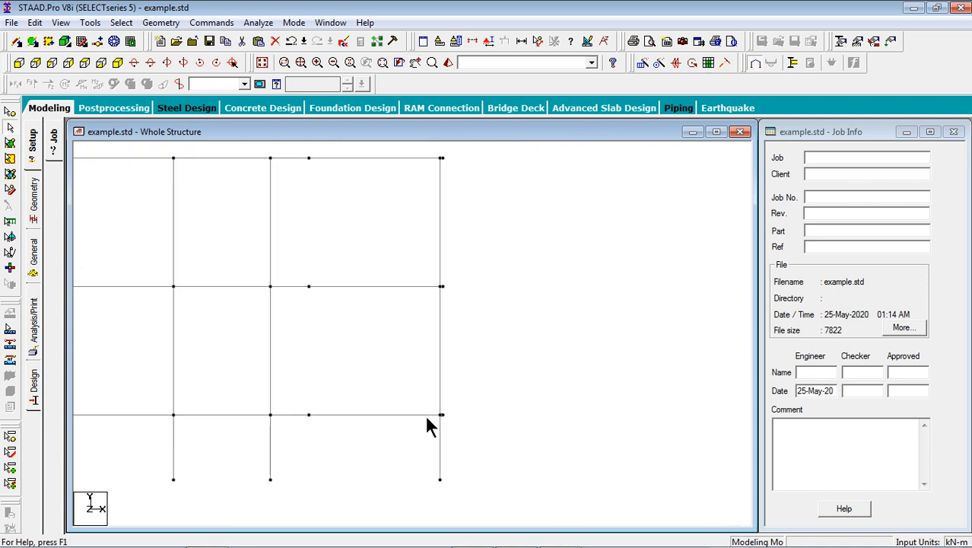
{"action": "left_click_drag", "start_coordinate": [415, 167], "coordinate": [374, 487]}
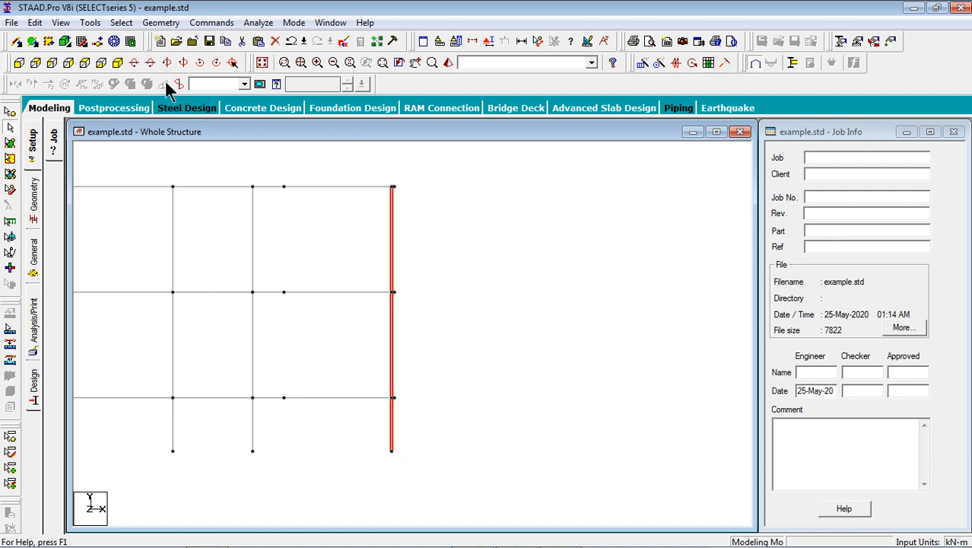
{"action": "left_click", "coordinate": [117, 62]}
{"action": "middle_click_drag", "start_coordinate": [227, 234], "coordinate": [373, 271]}
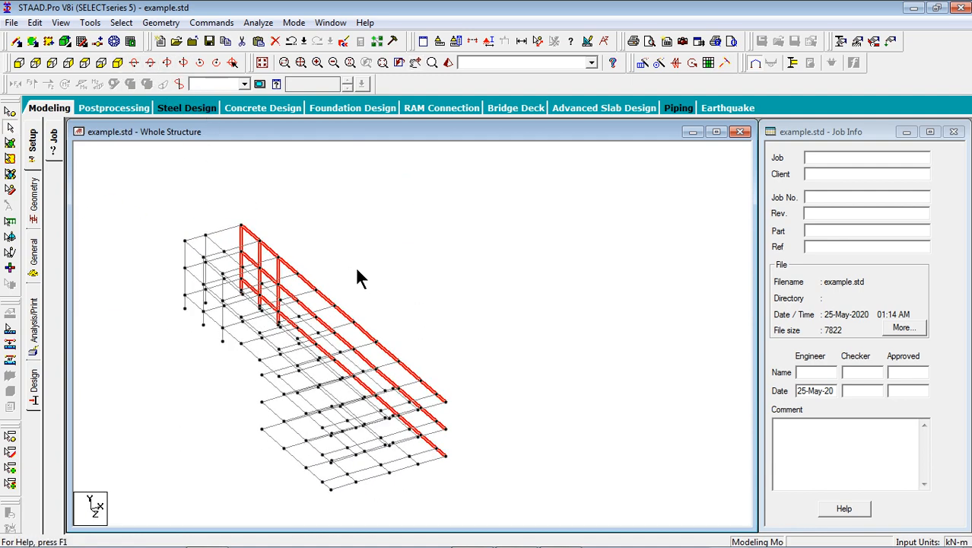
{"action": "scroll", "coordinate": [308, 277], "scroll_direction": "up", "scroll_amount": 1}
{"action": "scroll", "coordinate": [310, 283], "scroll_direction": "up", "scroll_amount": 2}
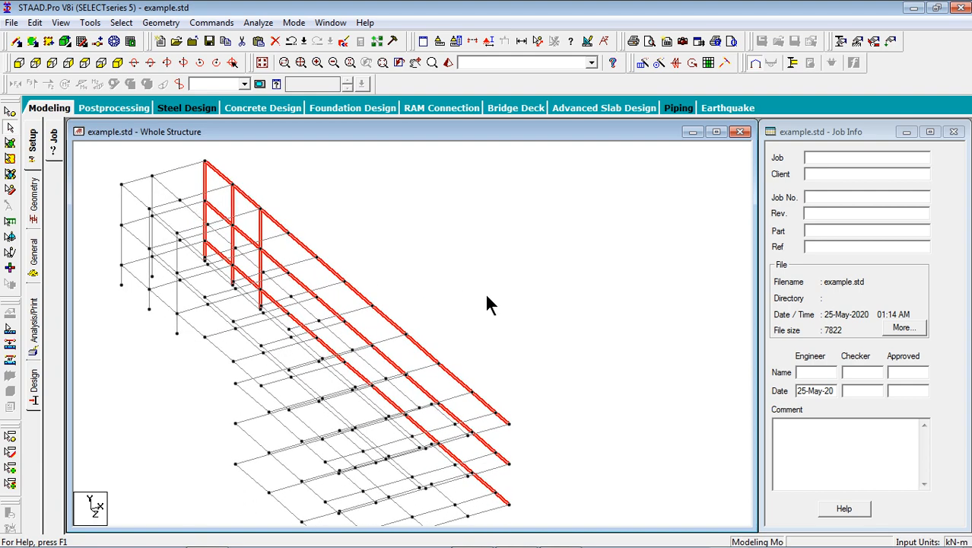
{"action": "middle_click_drag", "start_coordinate": [239, 265], "coordinate": [311, 302]}
{"action": "left_click", "coordinate": [374, 225]}
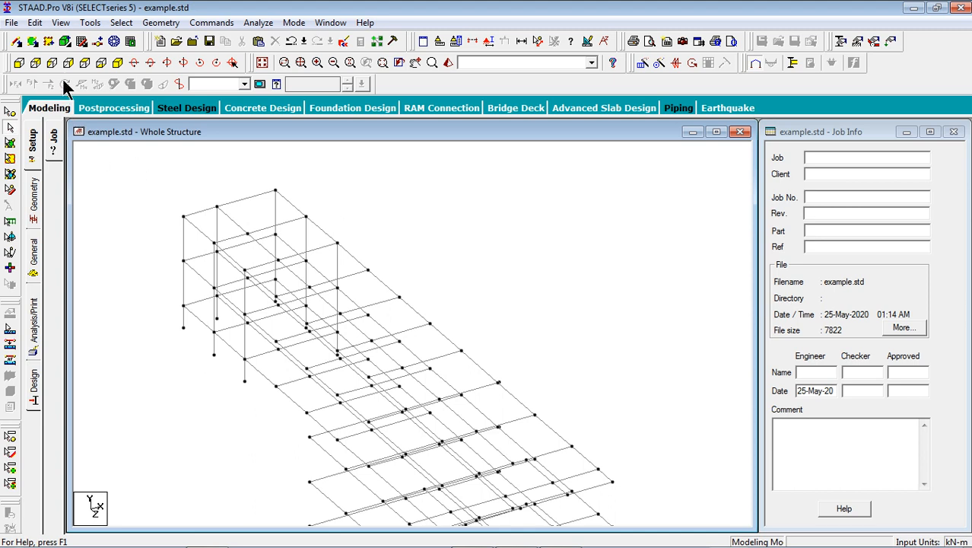
- Check the column layout at the end of the narrow wing in plan, isometric and side views
{"action": "left_click", "coordinate": [84, 64]}
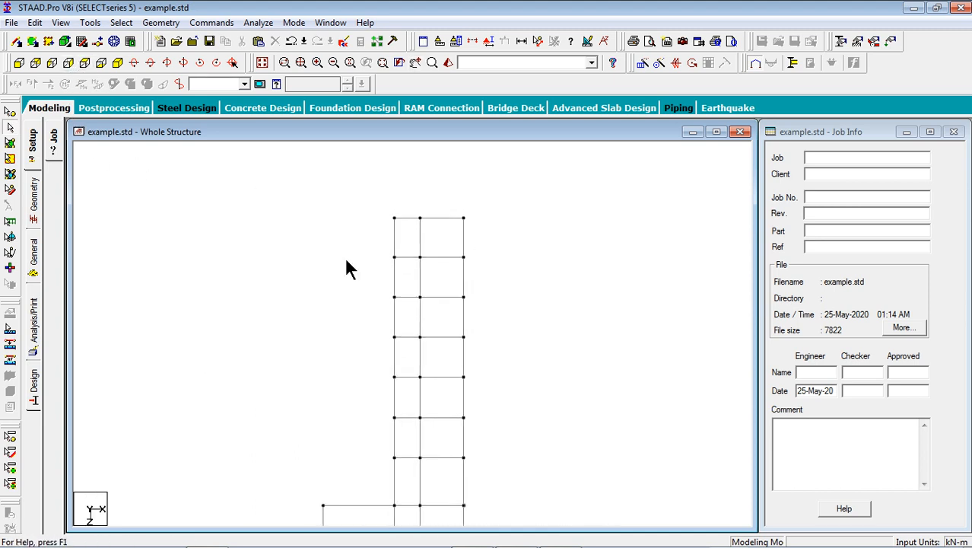
{"action": "middle_click_drag", "start_coordinate": [447, 217], "coordinate": [452, 307]}
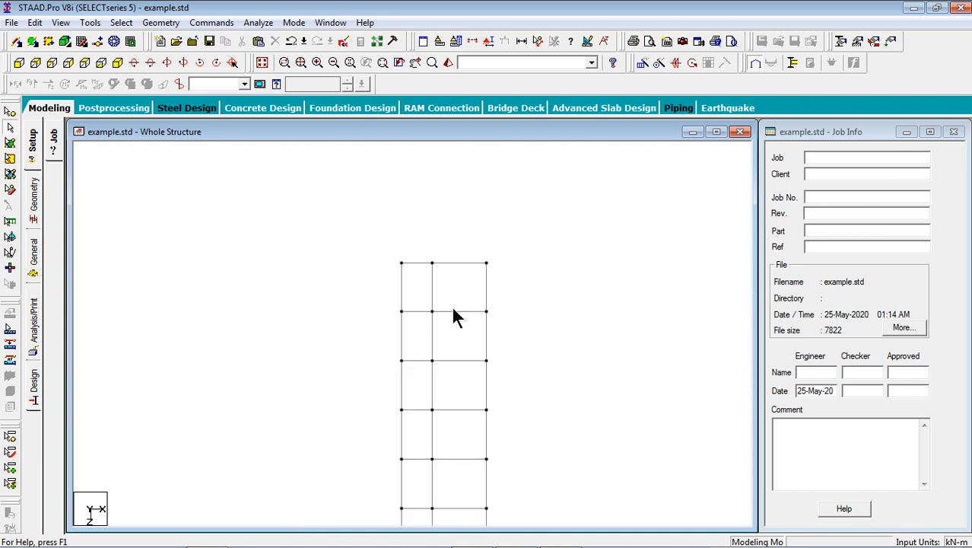
{"action": "scroll", "coordinate": [464, 289], "scroll_direction": "up", "scroll_amount": 1}
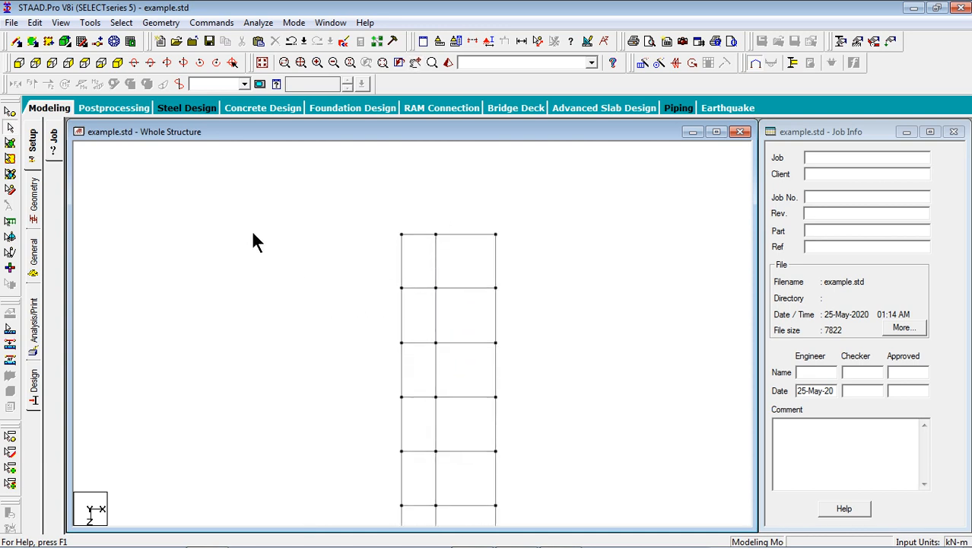
{"action": "left_click", "coordinate": [118, 65]}
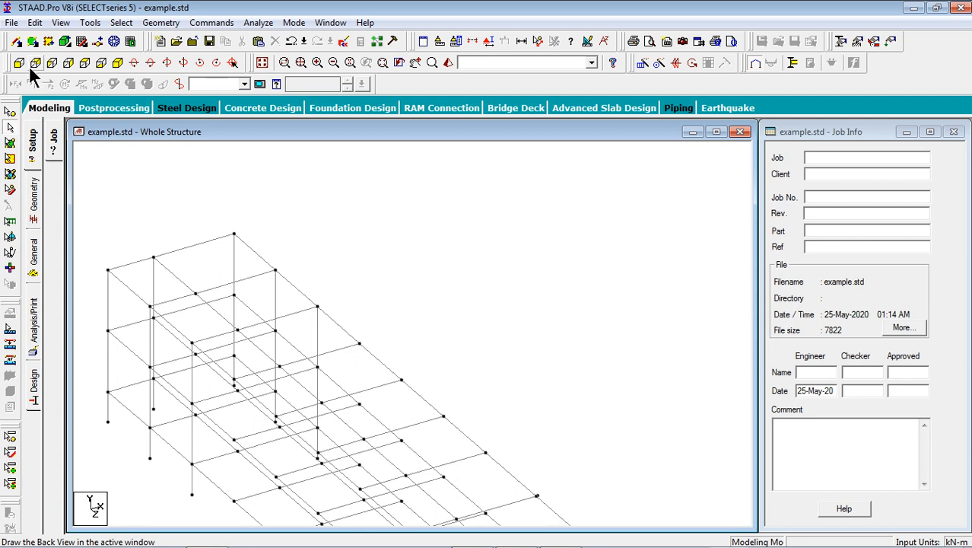
{"action": "left_click", "coordinate": [49, 65]}
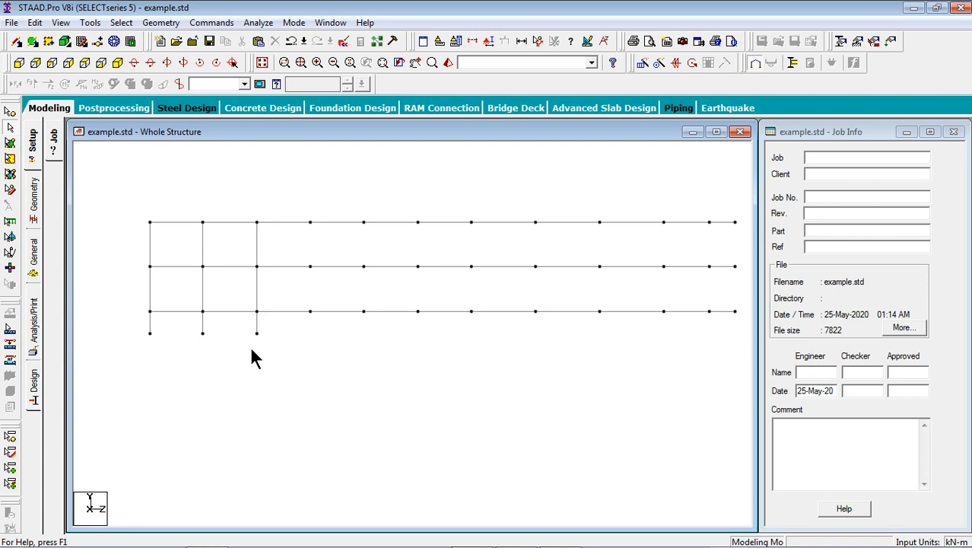
{"action": "middle_click_drag", "start_coordinate": [282, 350], "coordinate": [278, 313]}
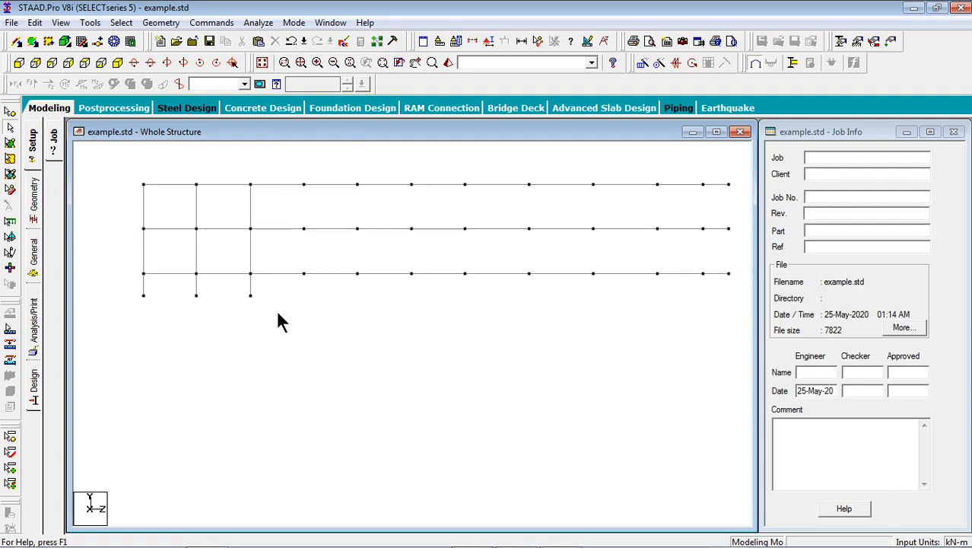
- Create a fixed support definition for the structure
{"action": "left_click", "coordinate": [33, 258]}
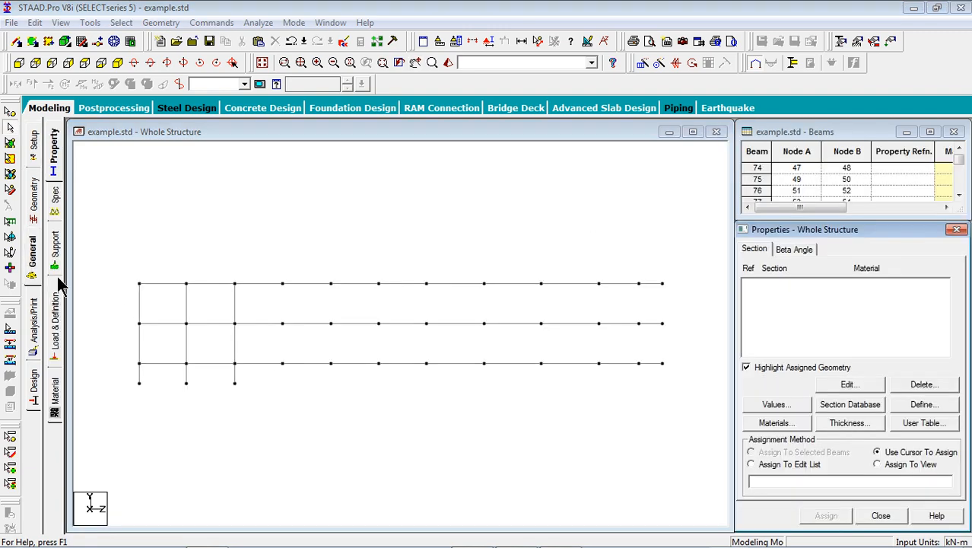
{"action": "left_click", "coordinate": [55, 254]}
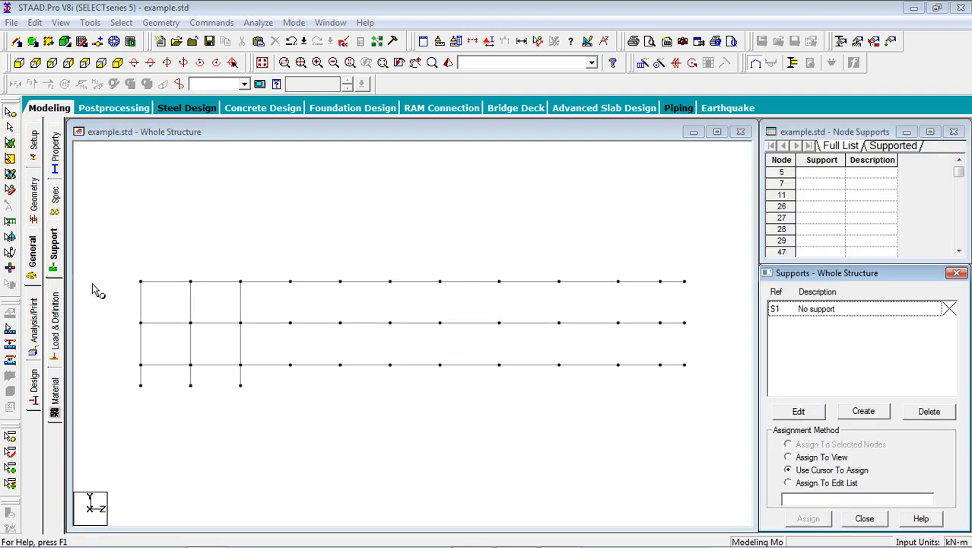
{"action": "left_click", "coordinate": [864, 411]}
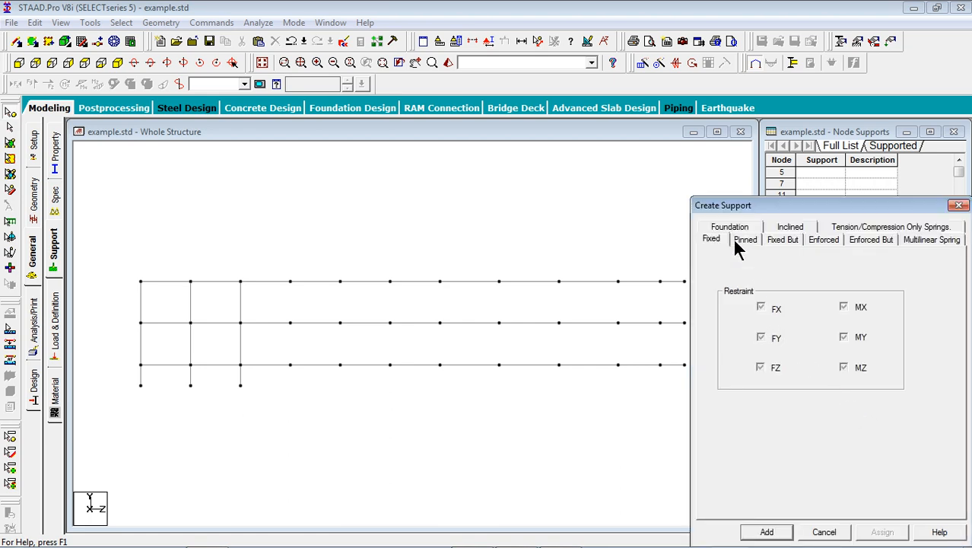
{"action": "left_click", "coordinate": [766, 531]}
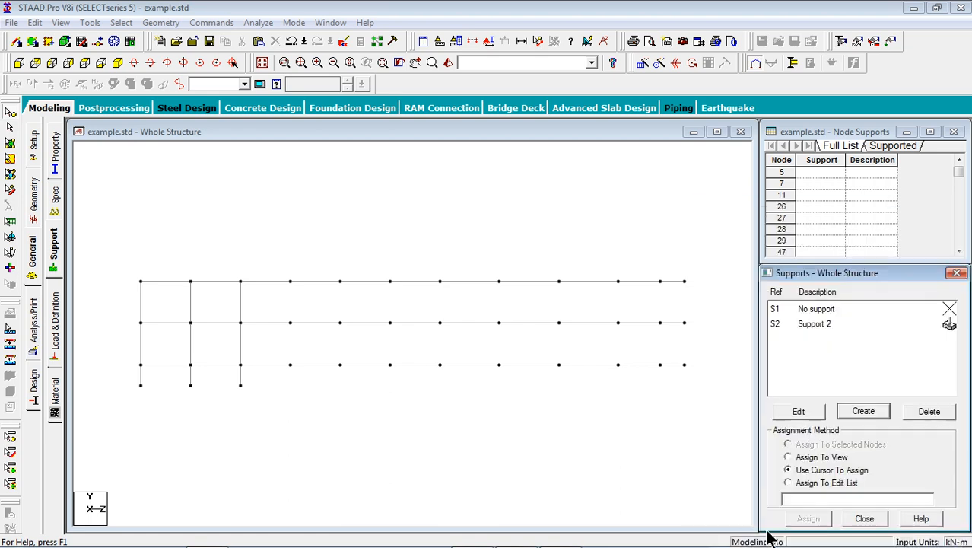
- Assign the fixed support to all column base nodes using the selected-nodes method, and accept the auto save of the file
{"action": "left_click", "coordinate": [812, 326]}
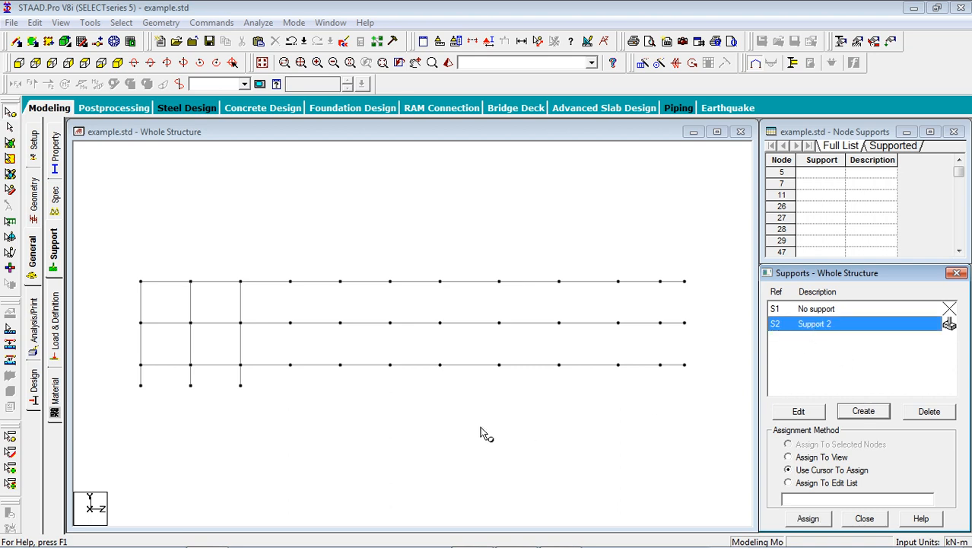
{"action": "left_click_drag", "start_coordinate": [353, 334], "coordinate": [196, 383]}
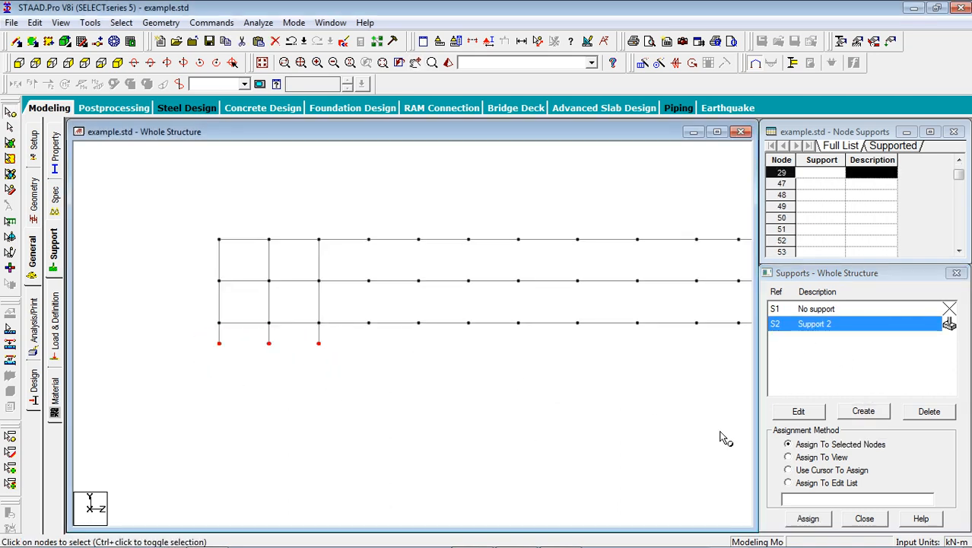
{"action": "left_click", "coordinate": [808, 518]}
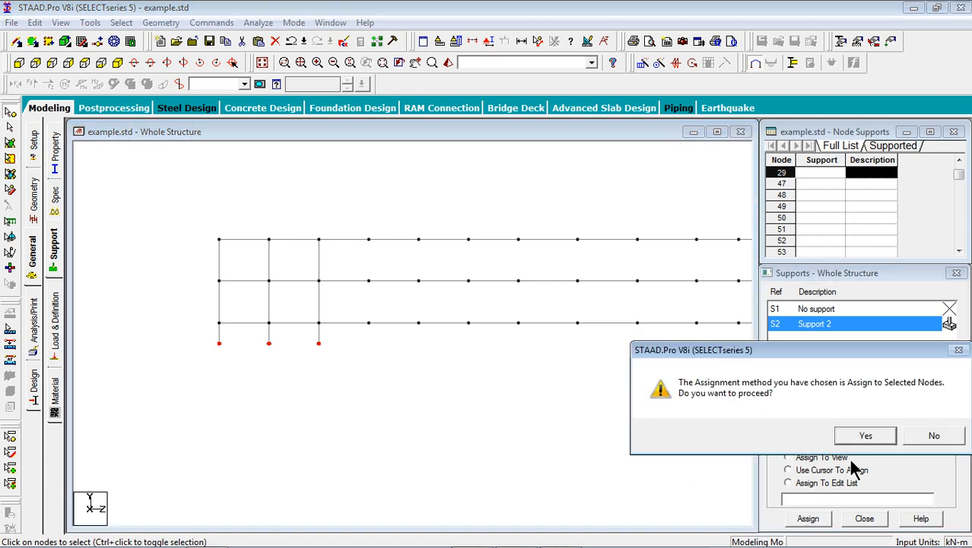
{"action": "left_click", "coordinate": [864, 443]}
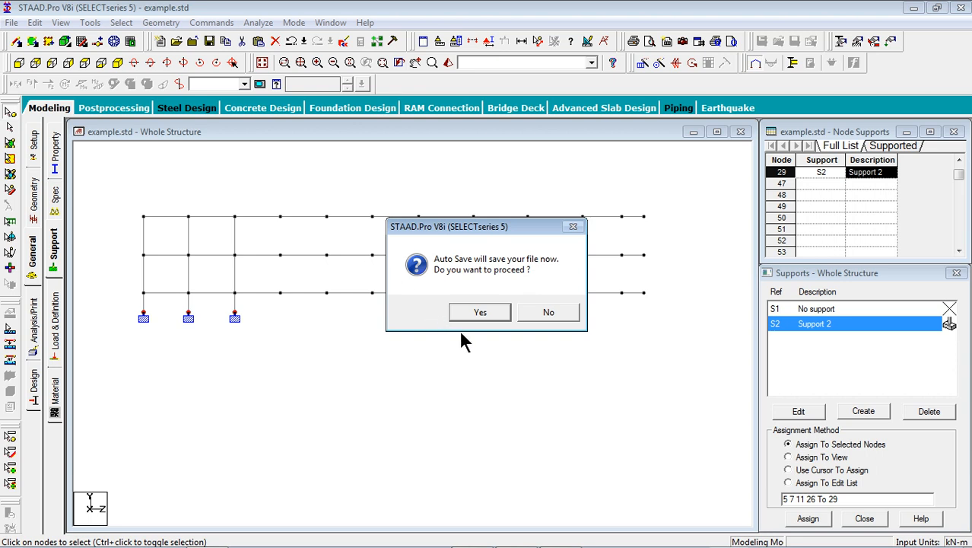
{"action": "left_click", "coordinate": [481, 311]}
{"action": "left_click", "coordinate": [392, 298]}
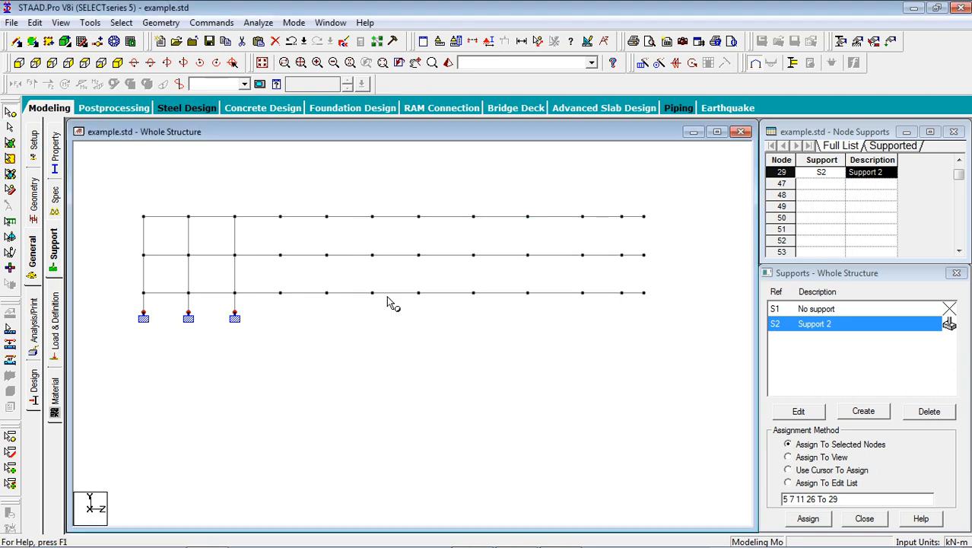